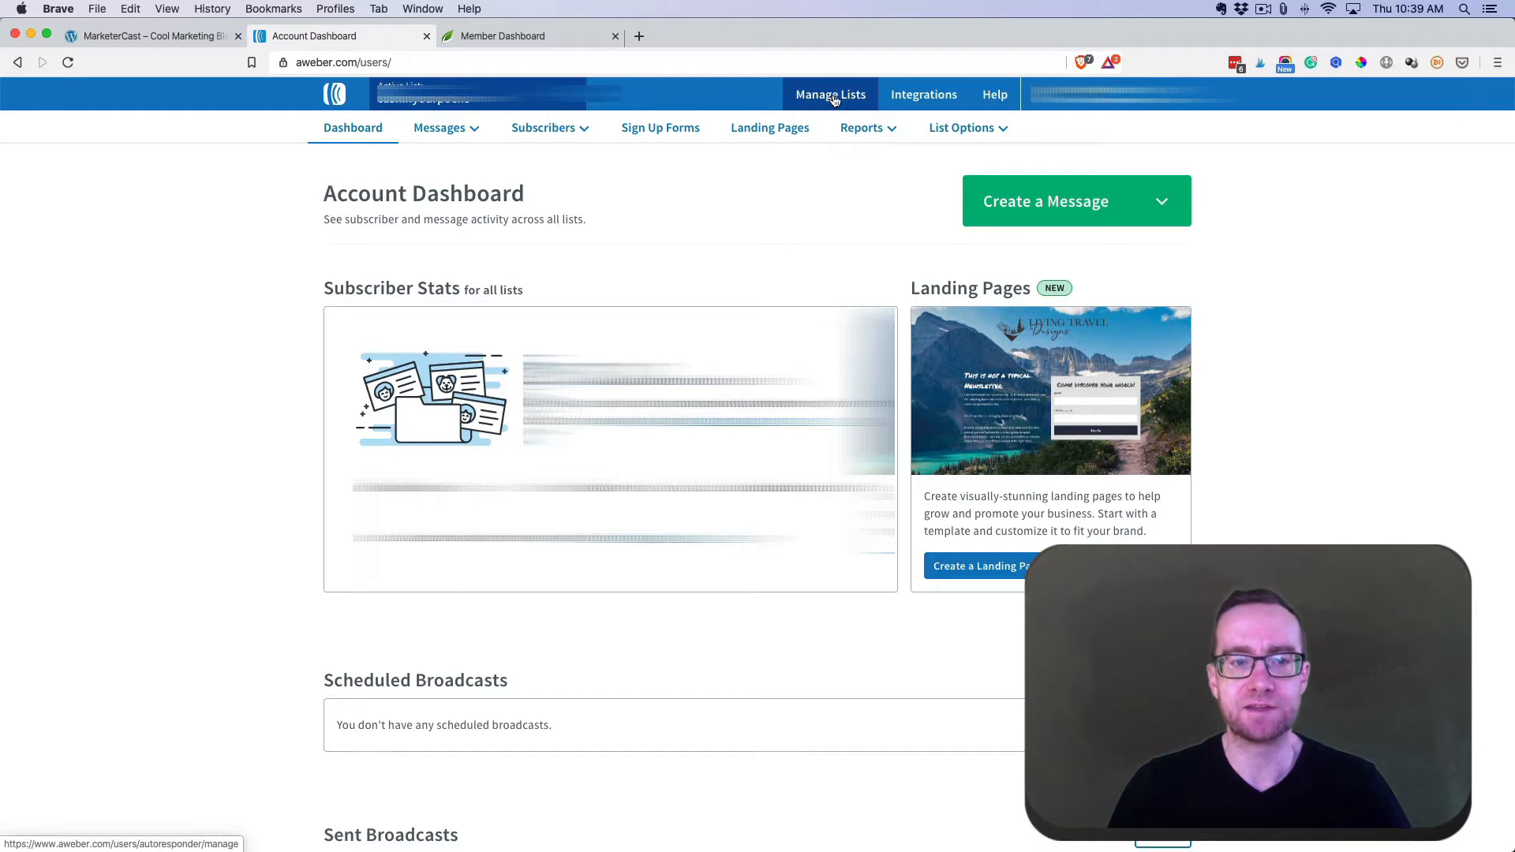
# - Start a new list with company name 'Marketer Cast' and website marketercast.com
pyautogui.click(834, 97)
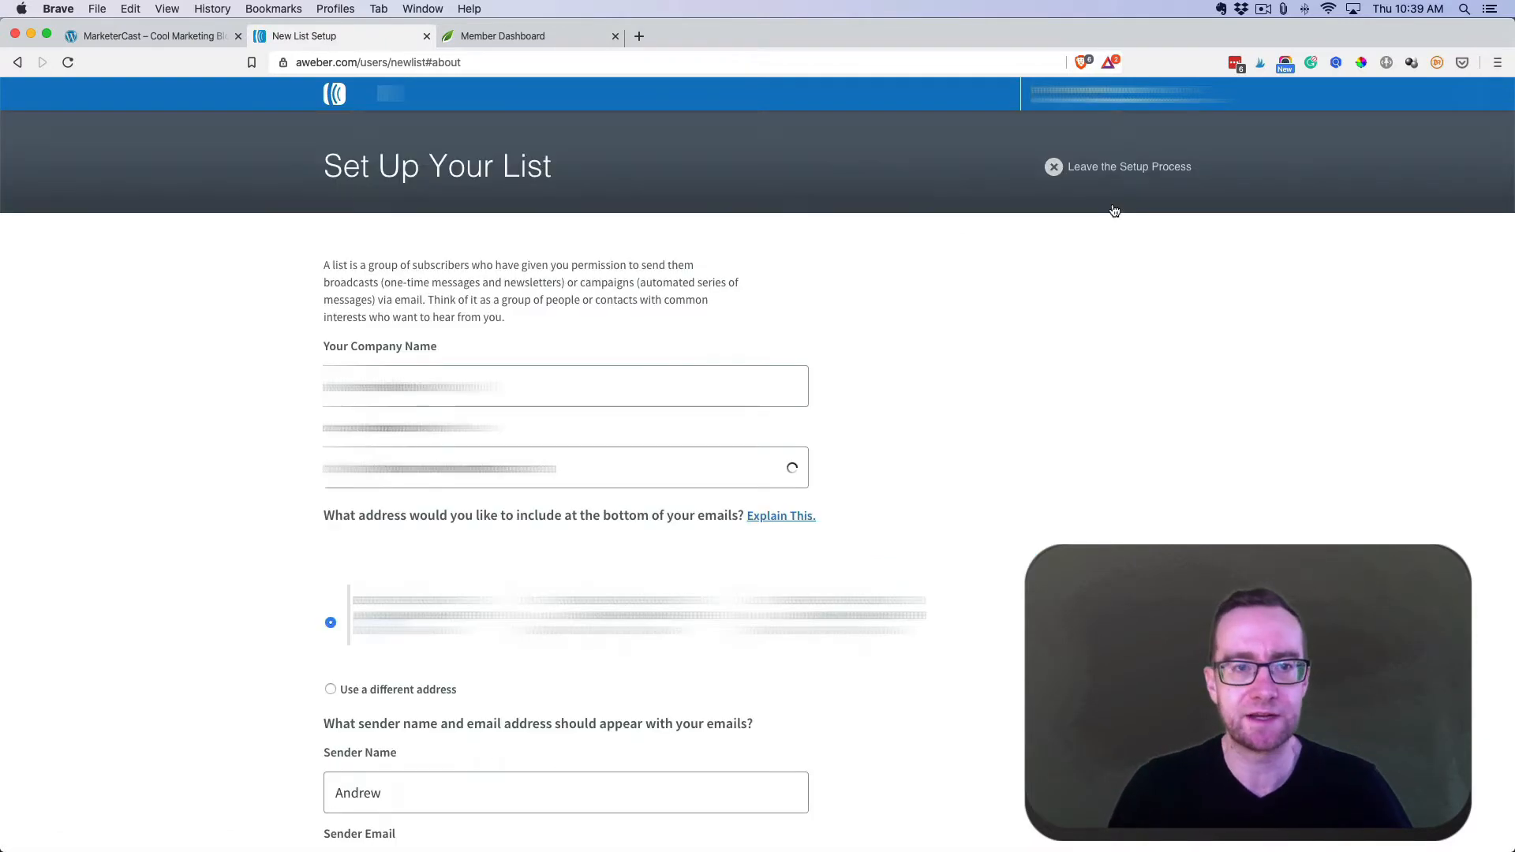
pyautogui.click(533, 387)
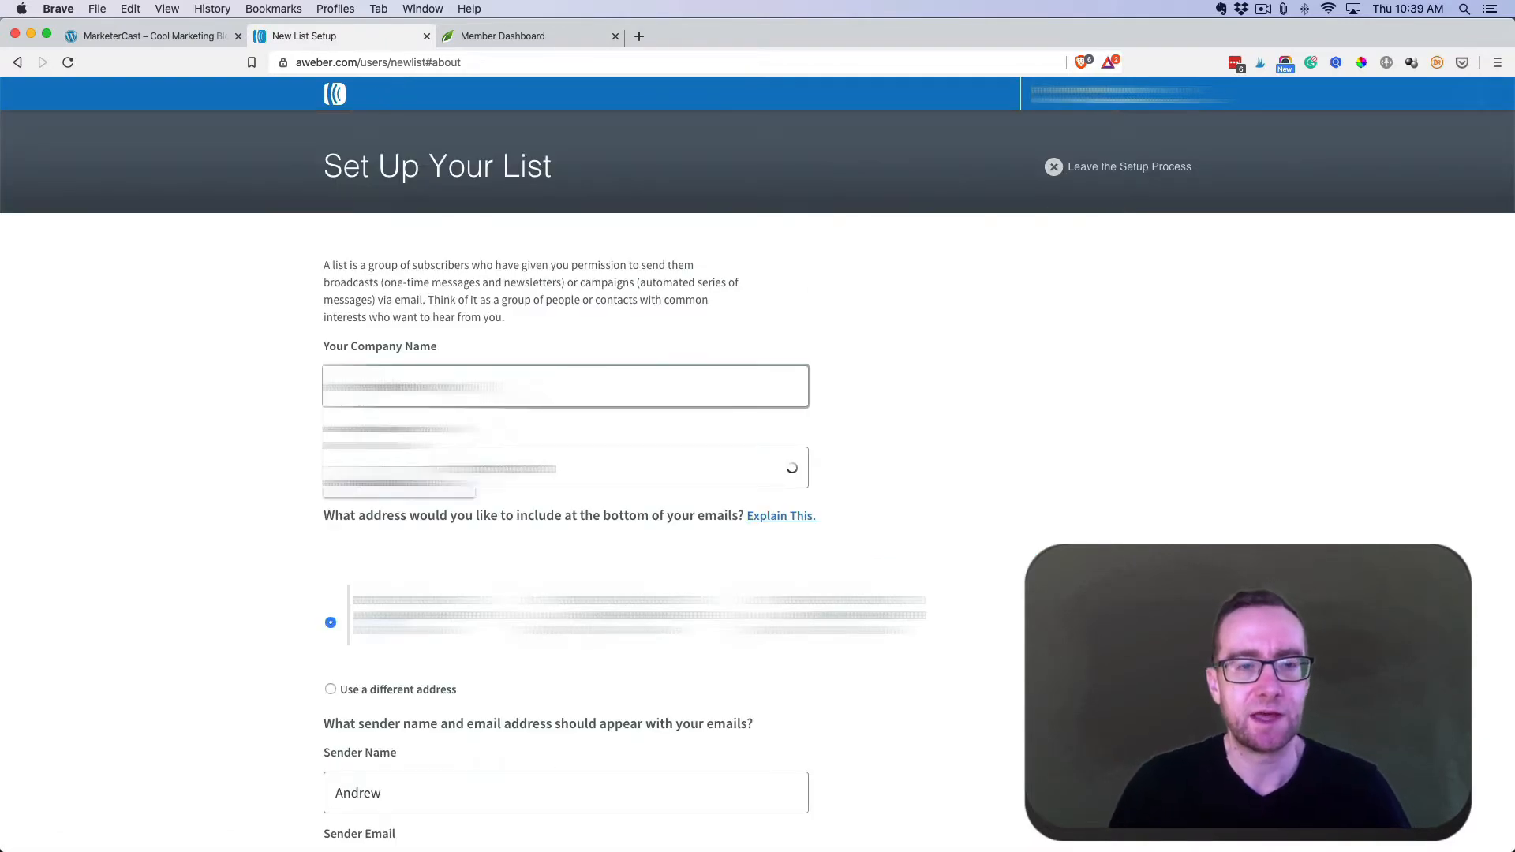
pyautogui.click(527, 322)
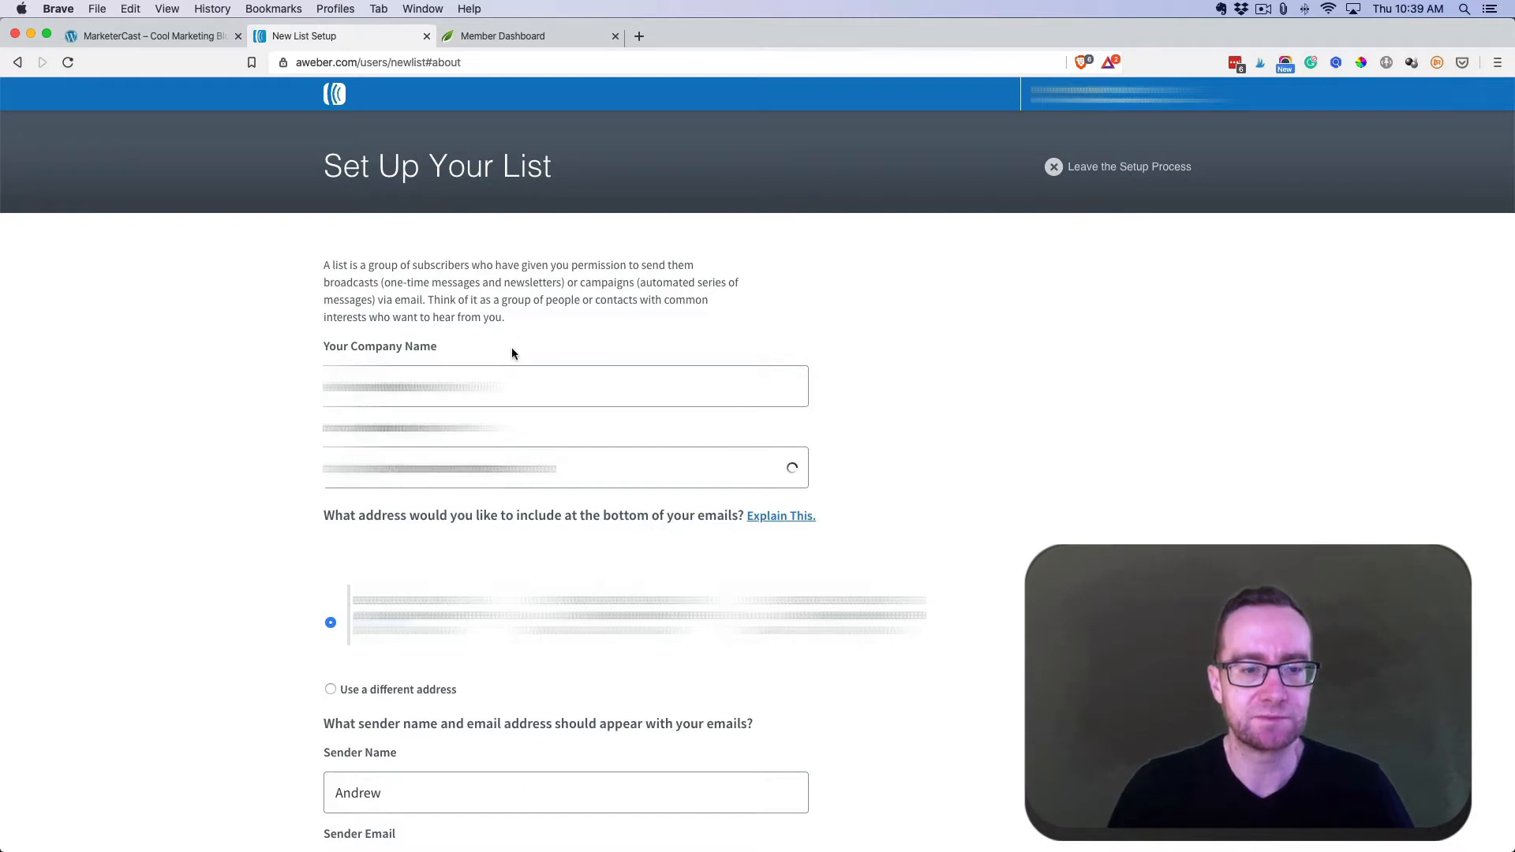
pyautogui.scroll(-1, 512, 354)
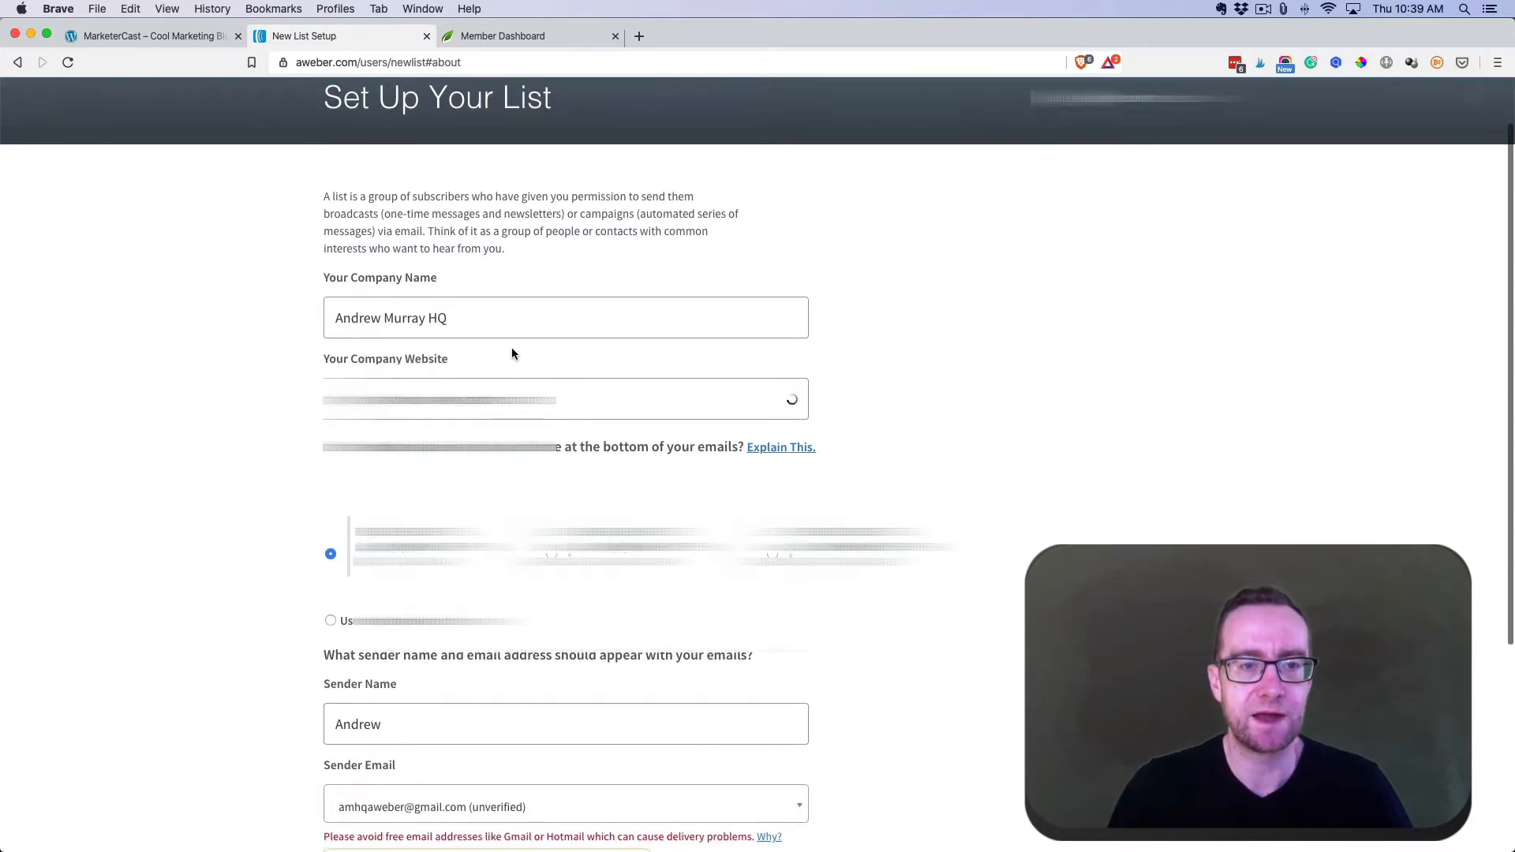
pyautogui.scroll(-1, 512, 353)
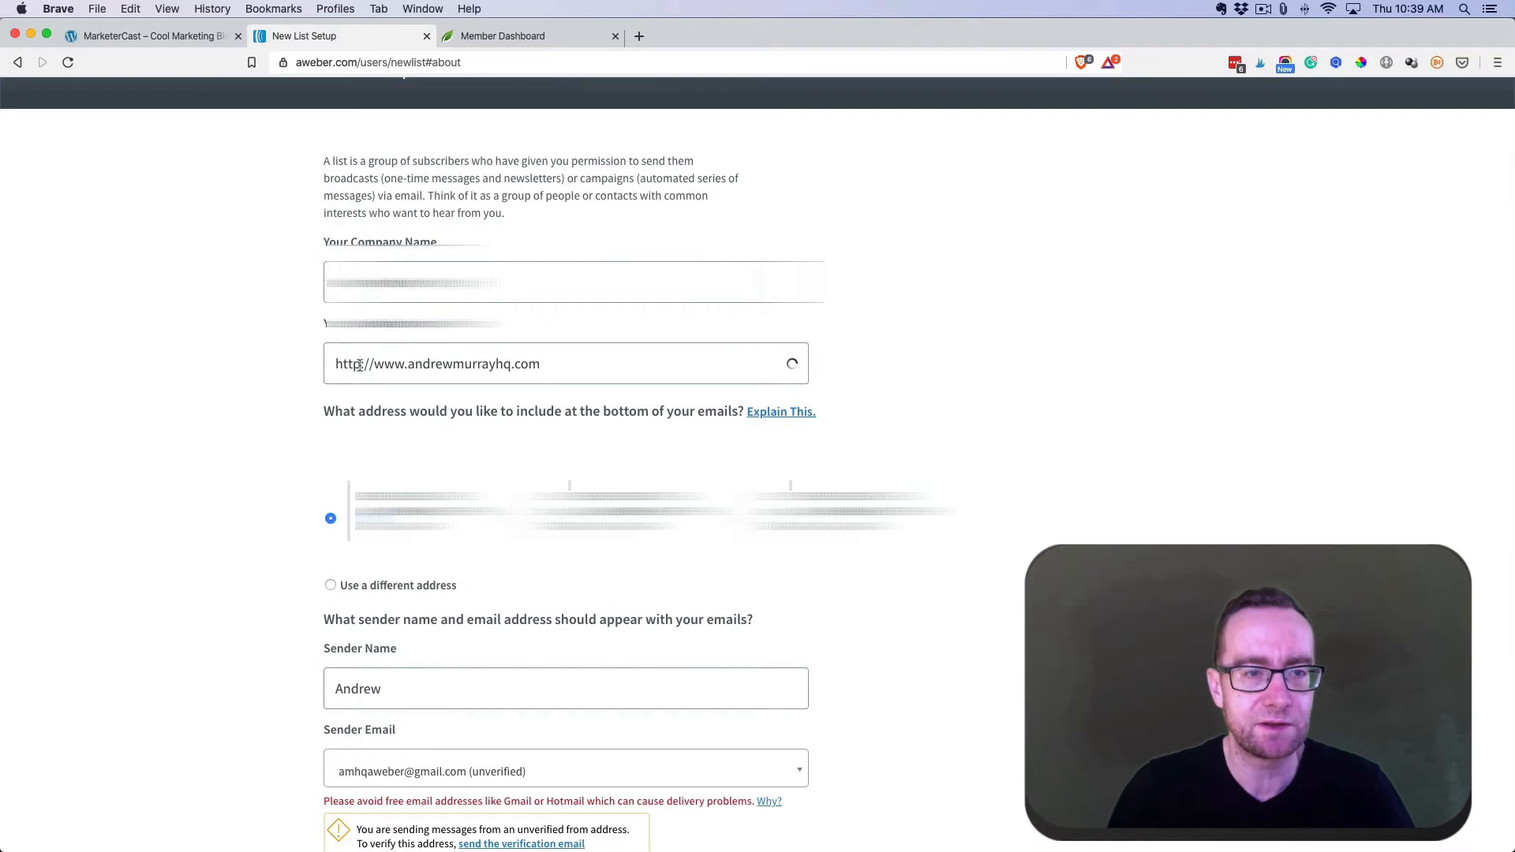
pyautogui.click(565, 364)
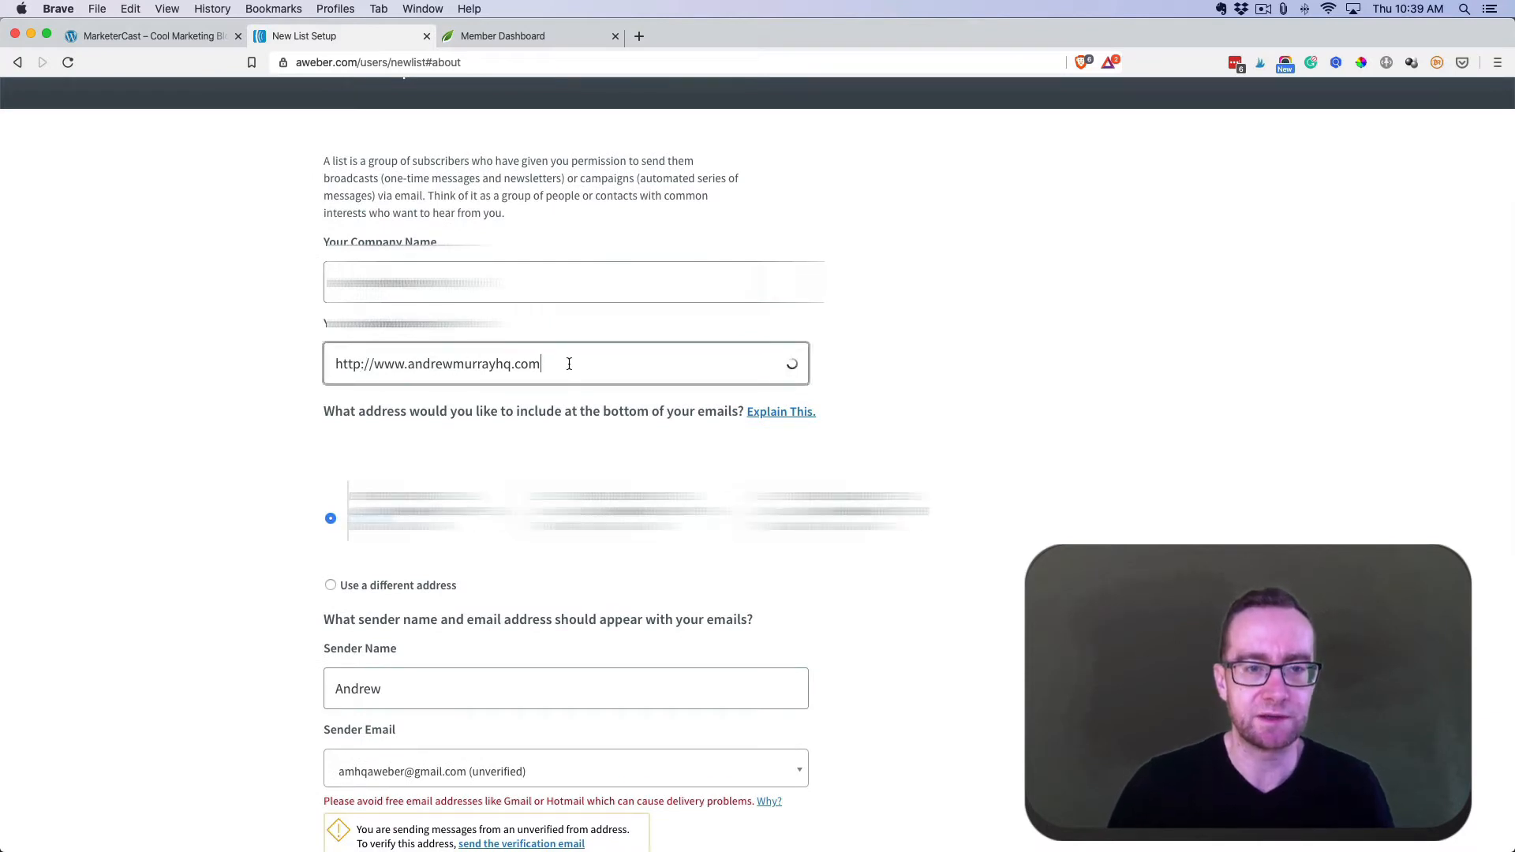
pyautogui.moveTo(556, 364); pyautogui.dragTo(407, 367)
pyautogui.write('markete')
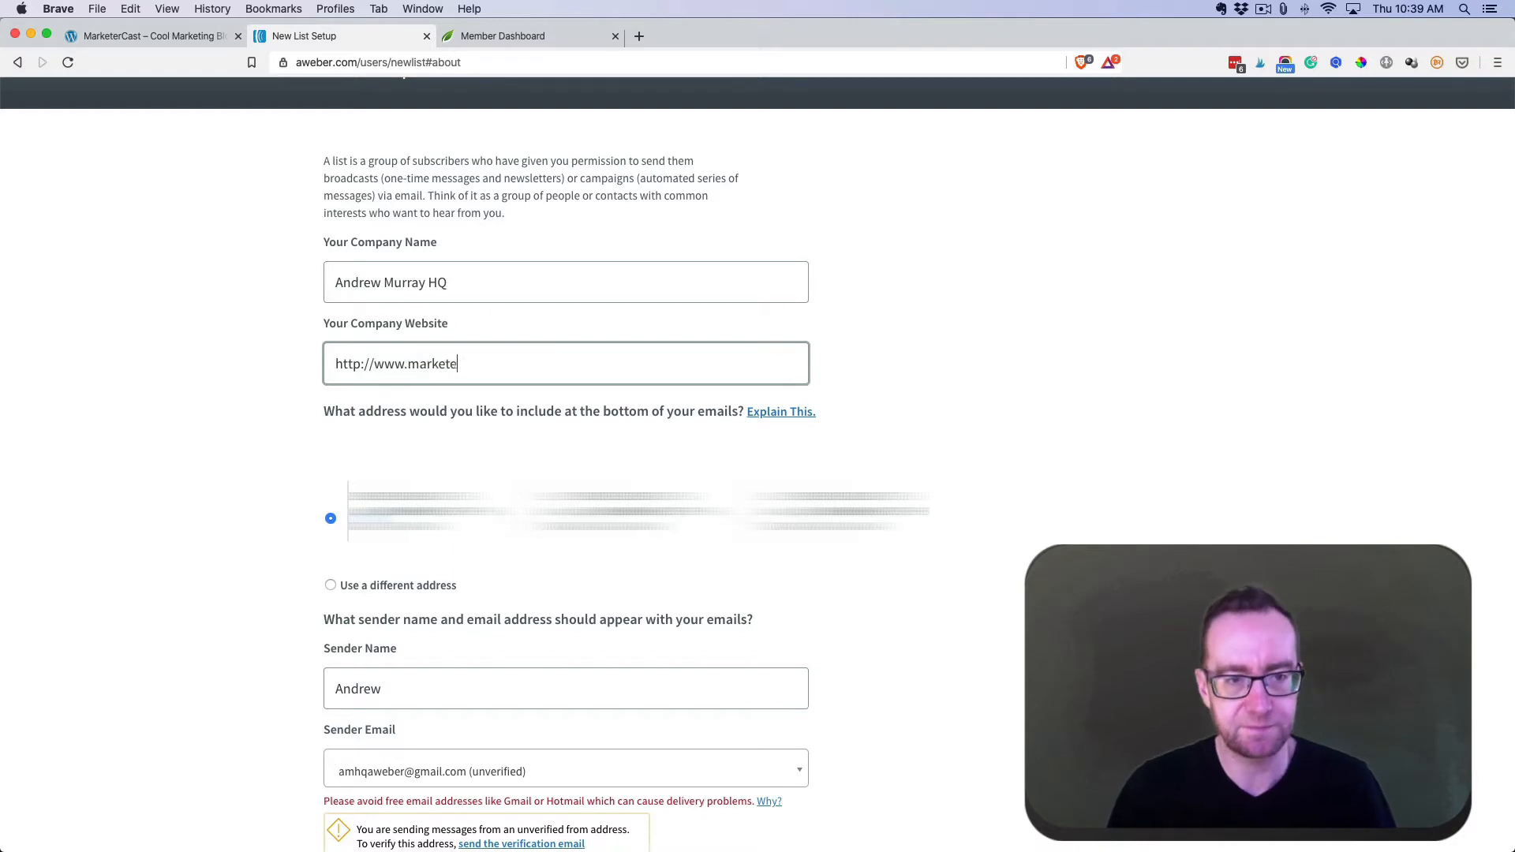
pyautogui.write('rcast.com')
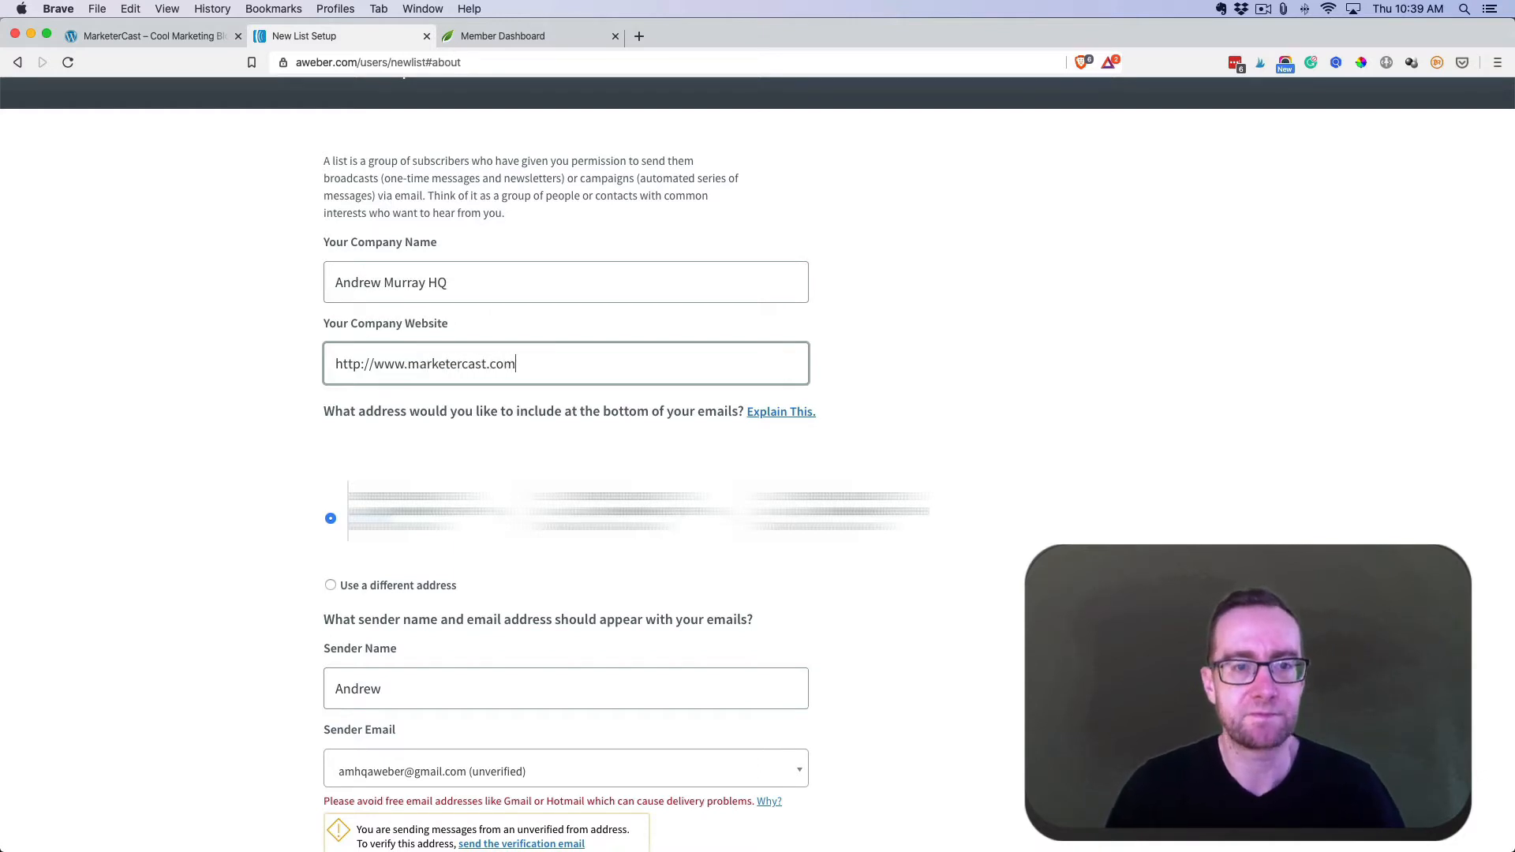
pyautogui.click(427, 282)
pyautogui.tripleClick(427, 281)
pyautogui.write('Ma')
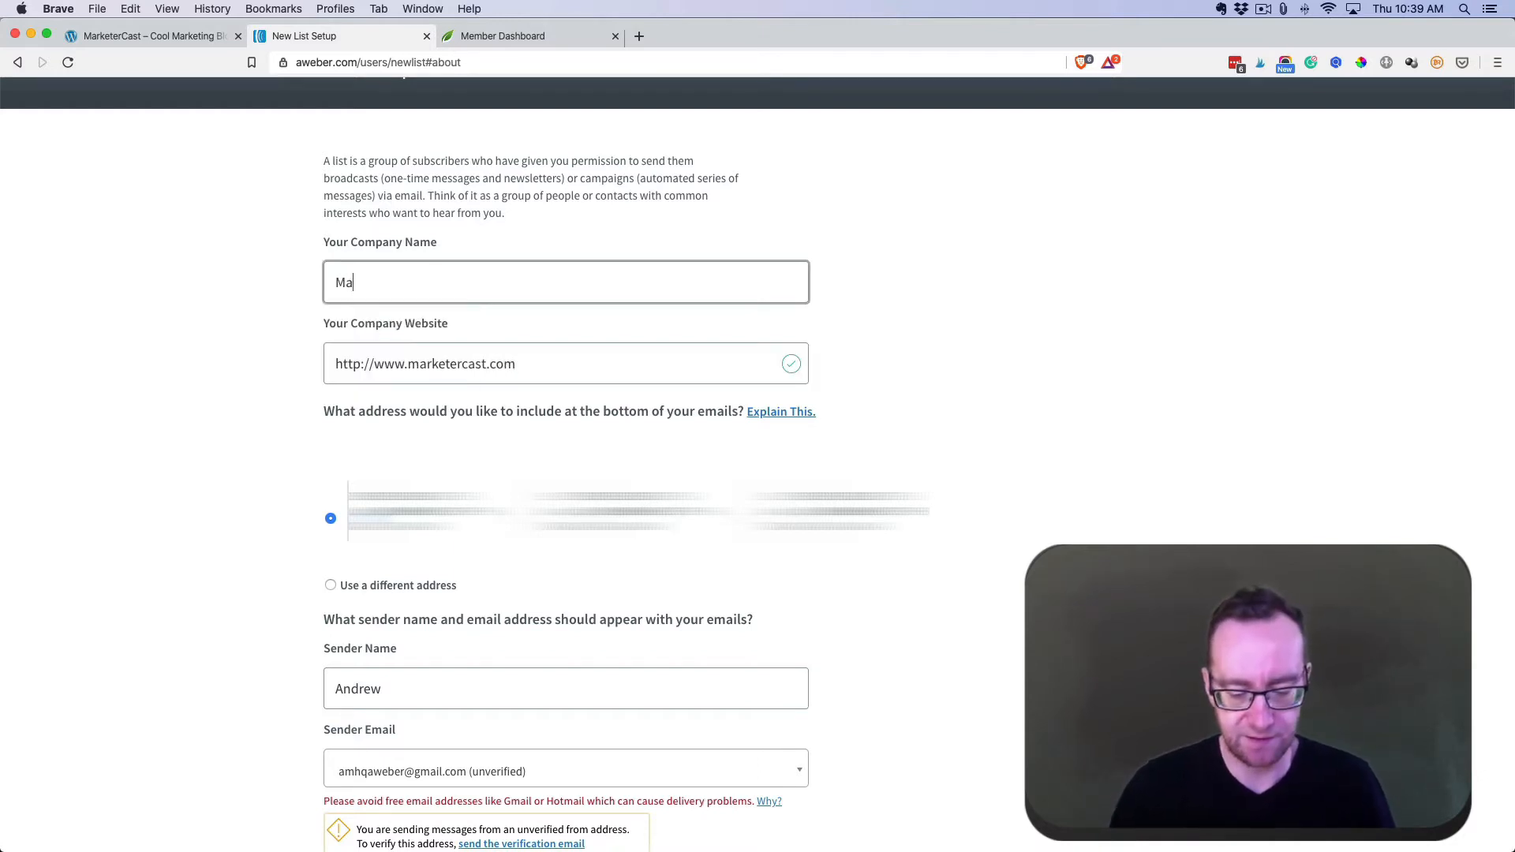
pyautogui.write('rketer Cast')
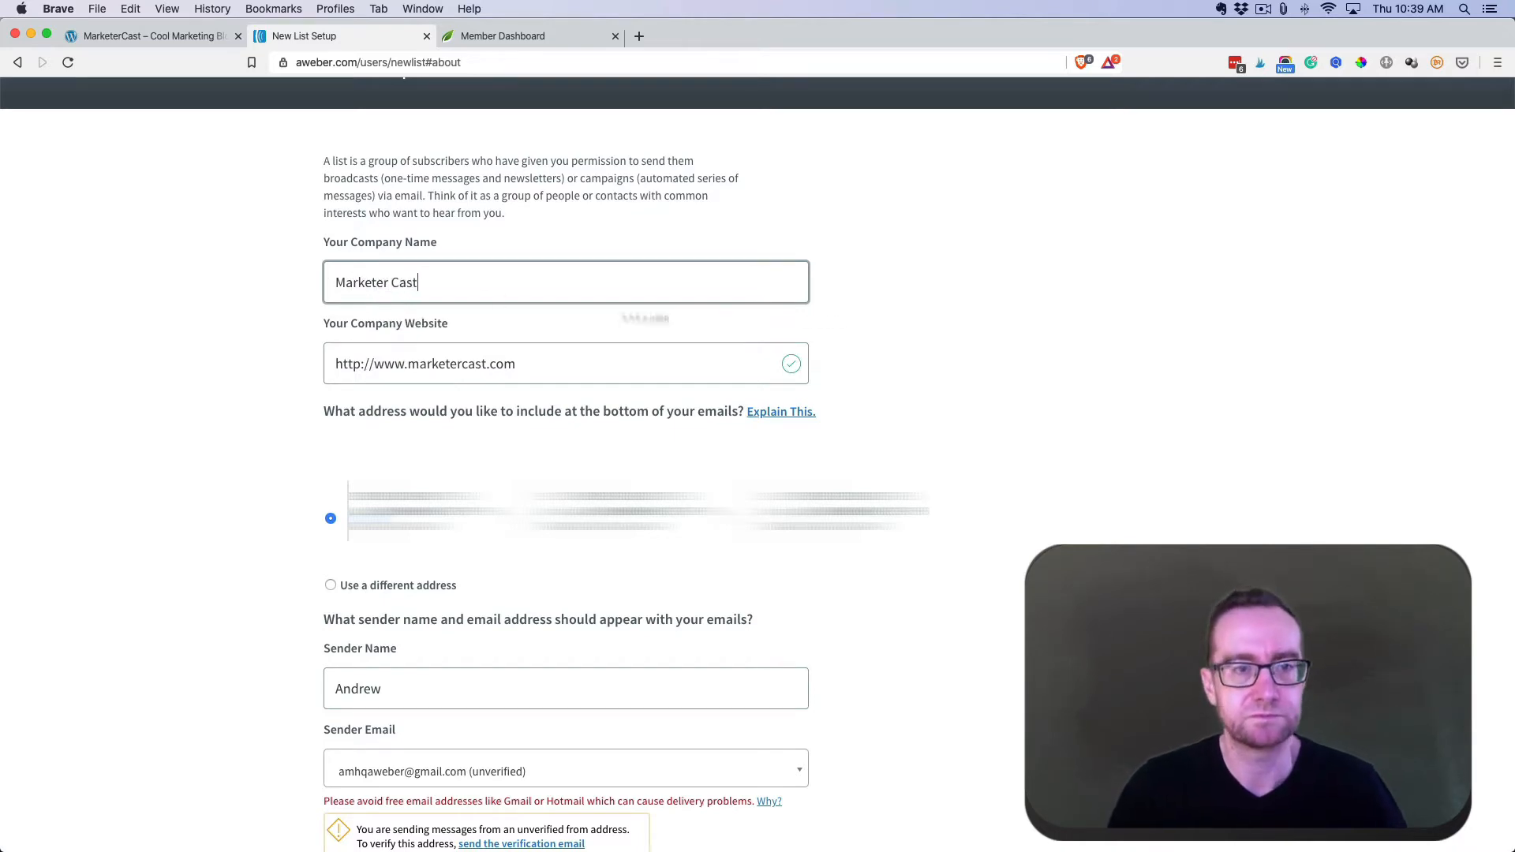
pyautogui.press('Tab')
# - Choose the work address as sender email, send its verification, and continue to the next step
pyautogui.scroll(-5, 966, 318)
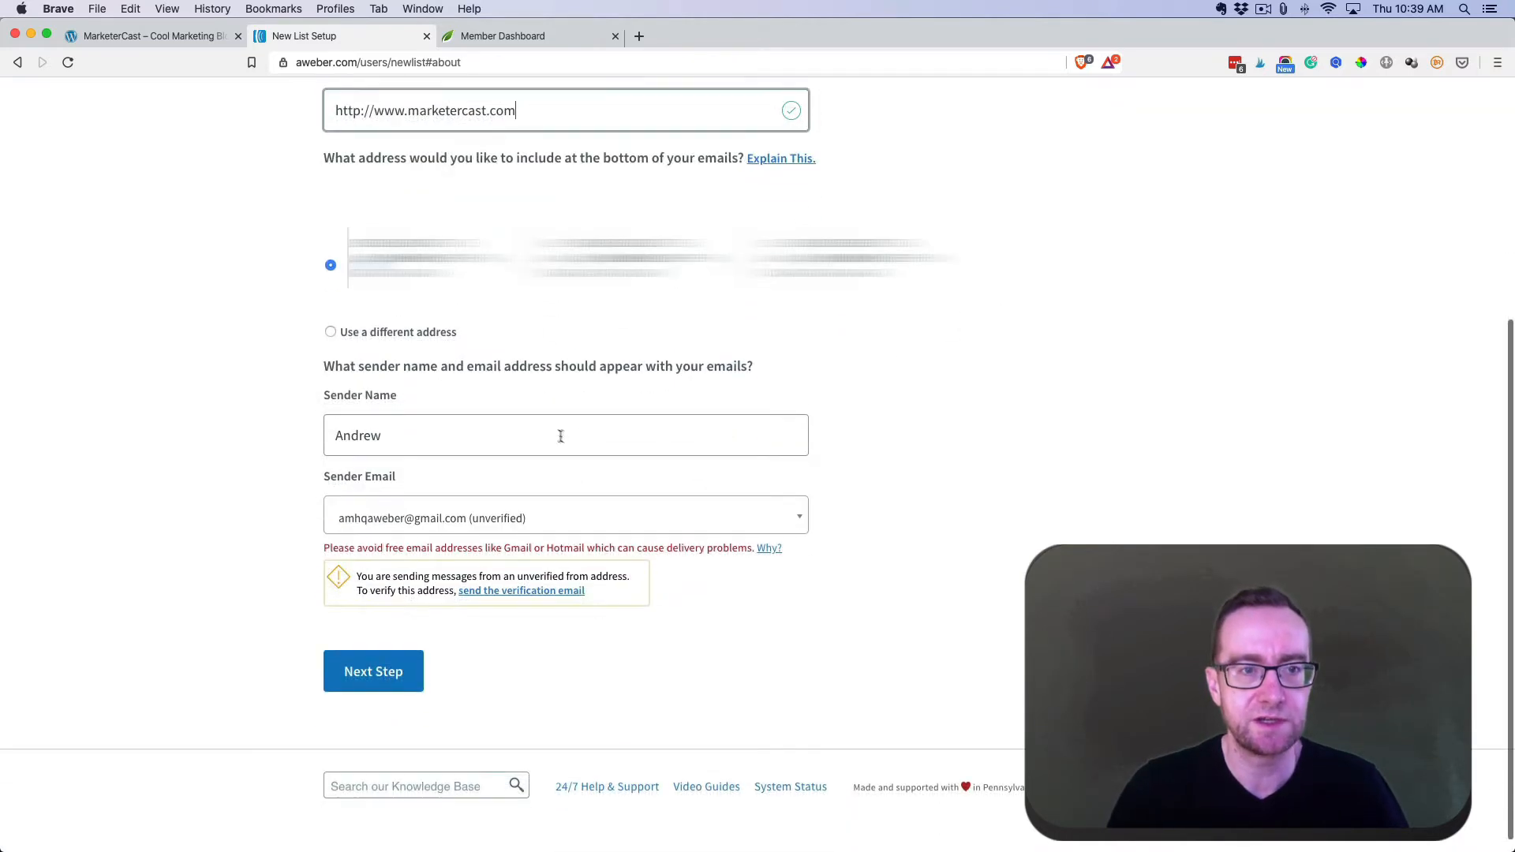
pyautogui.click(498, 520)
pyautogui.press('Down')
pyautogui.press('Down')
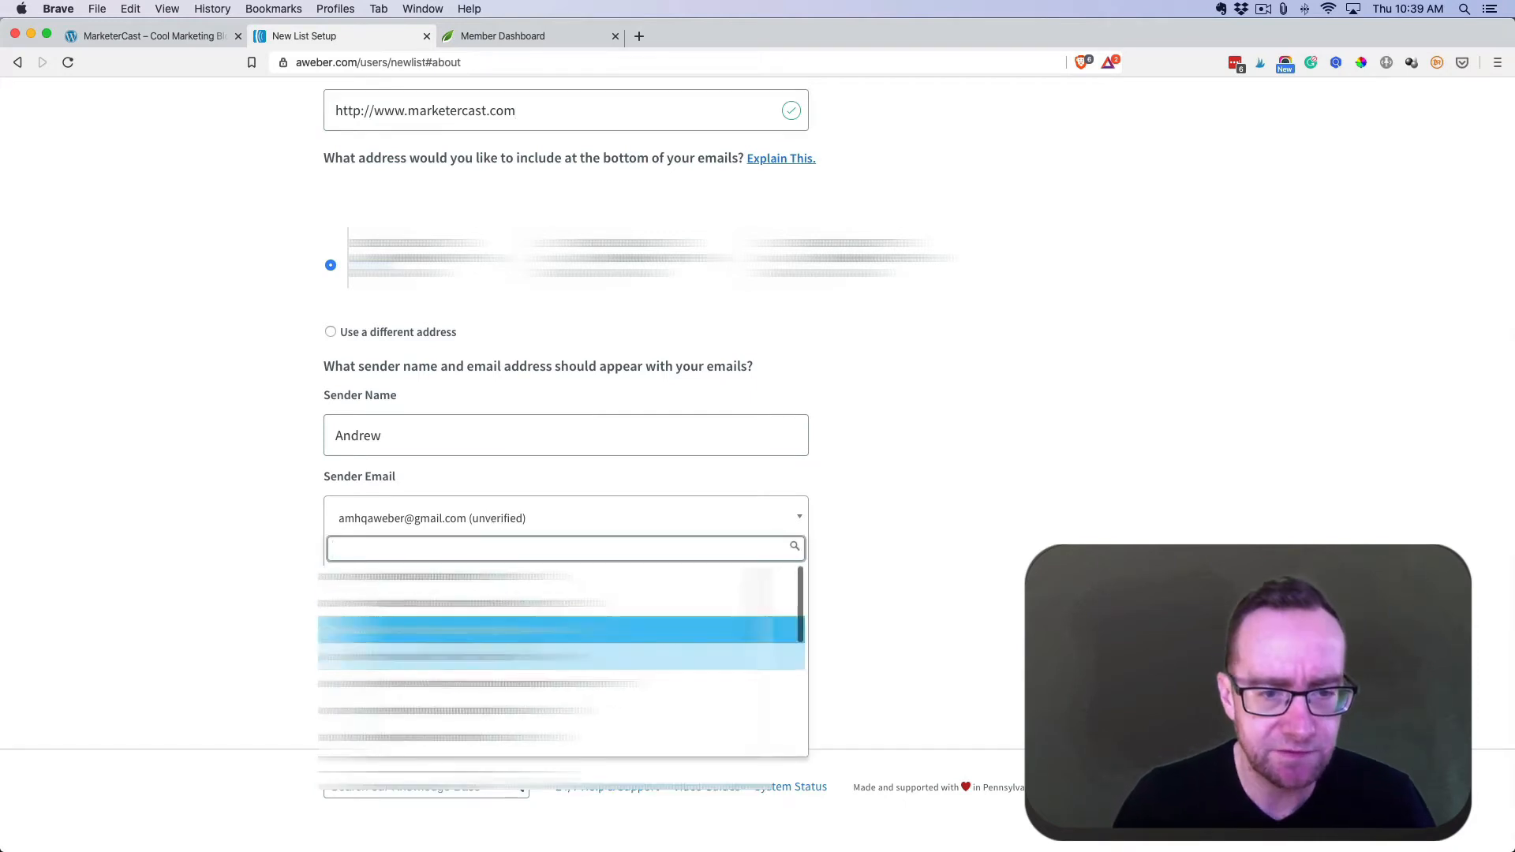
pyautogui.press('Return')
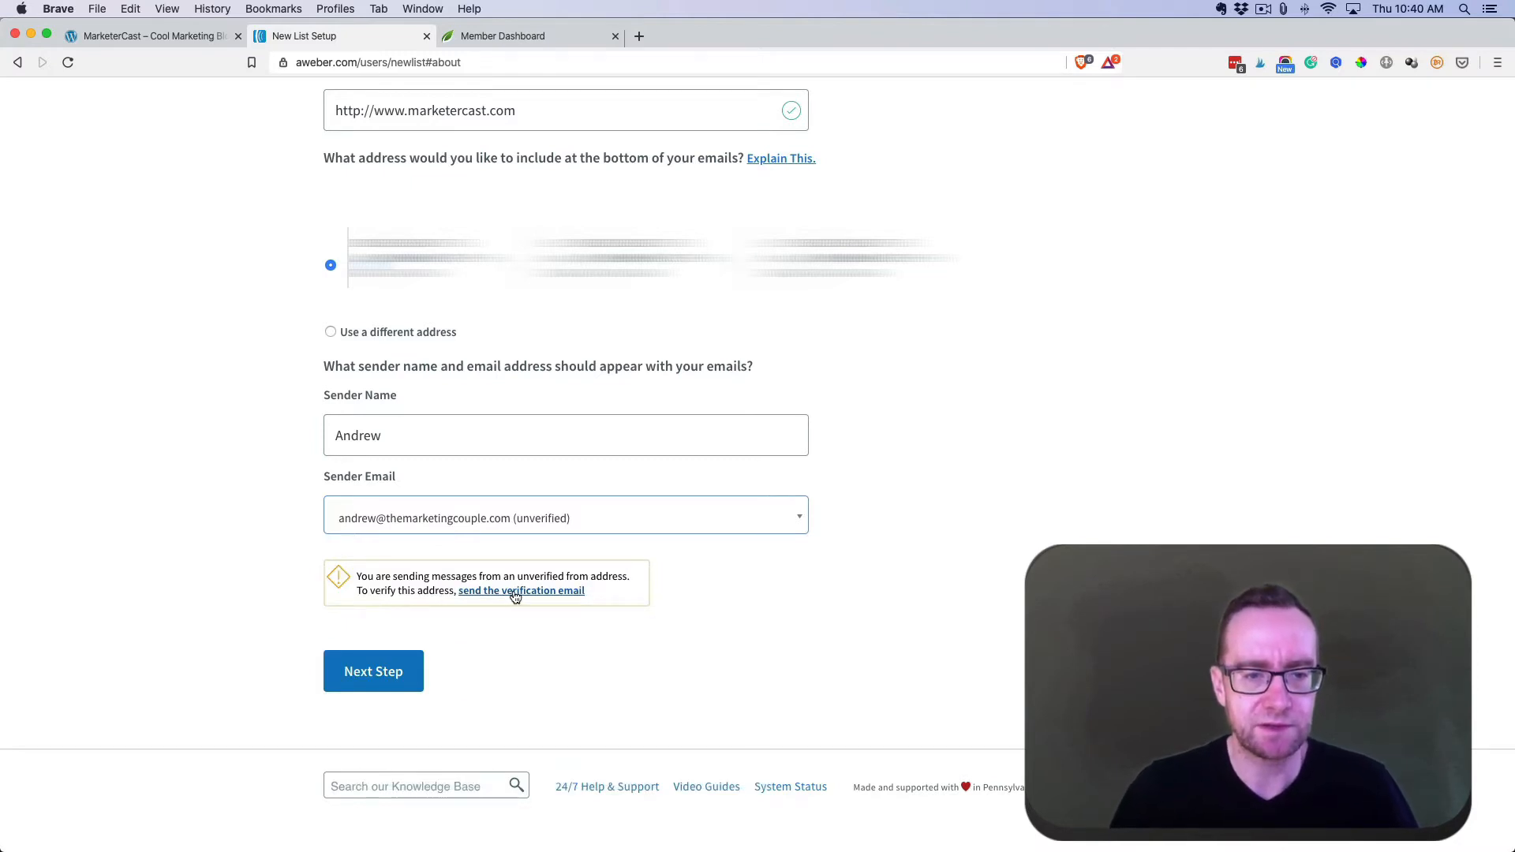
pyautogui.click(514, 592)
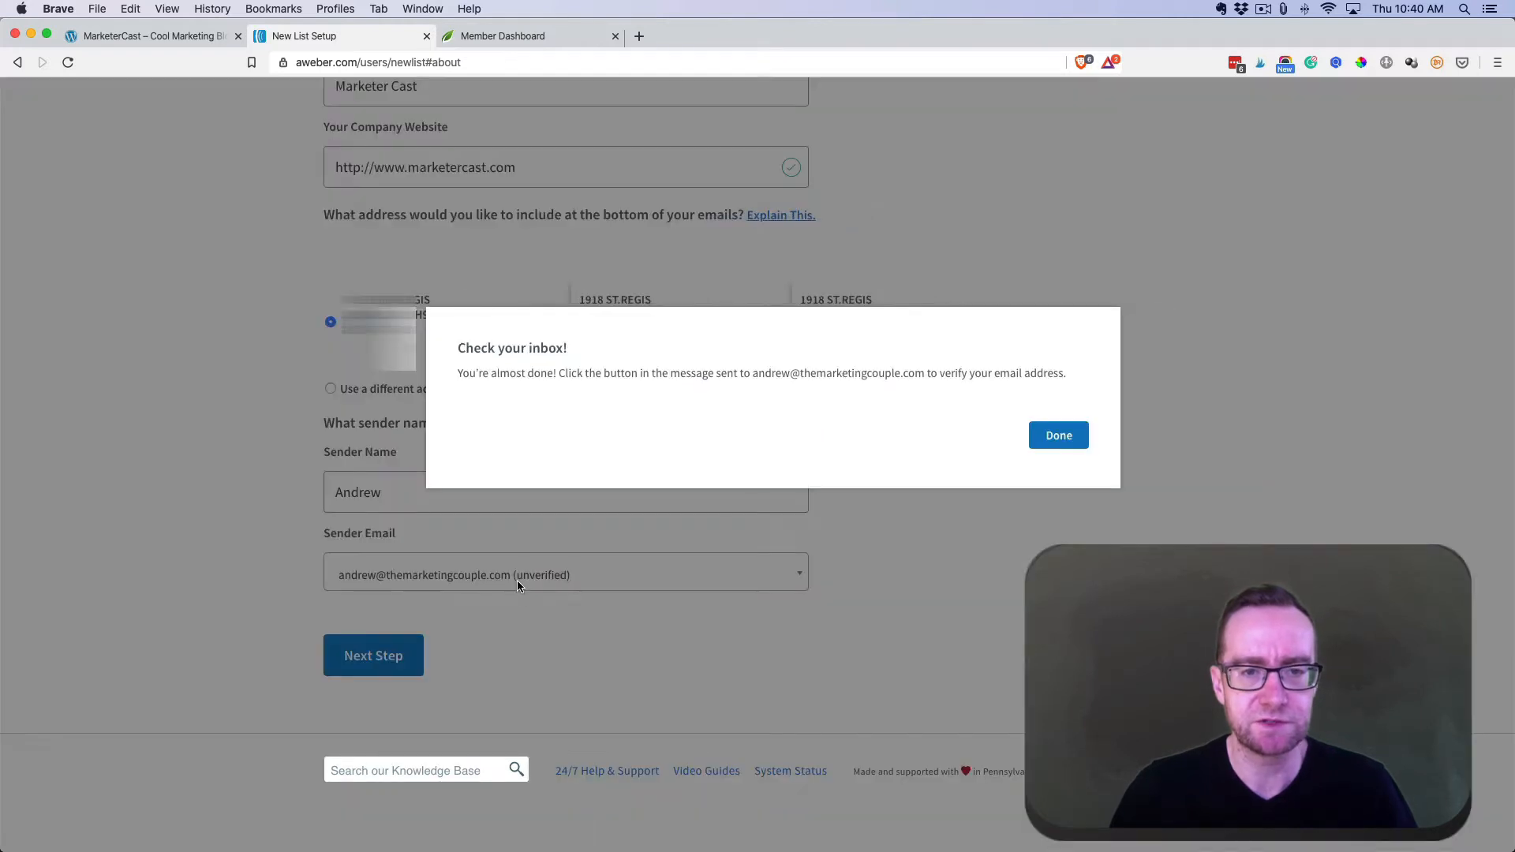
pyautogui.click(1049, 436)
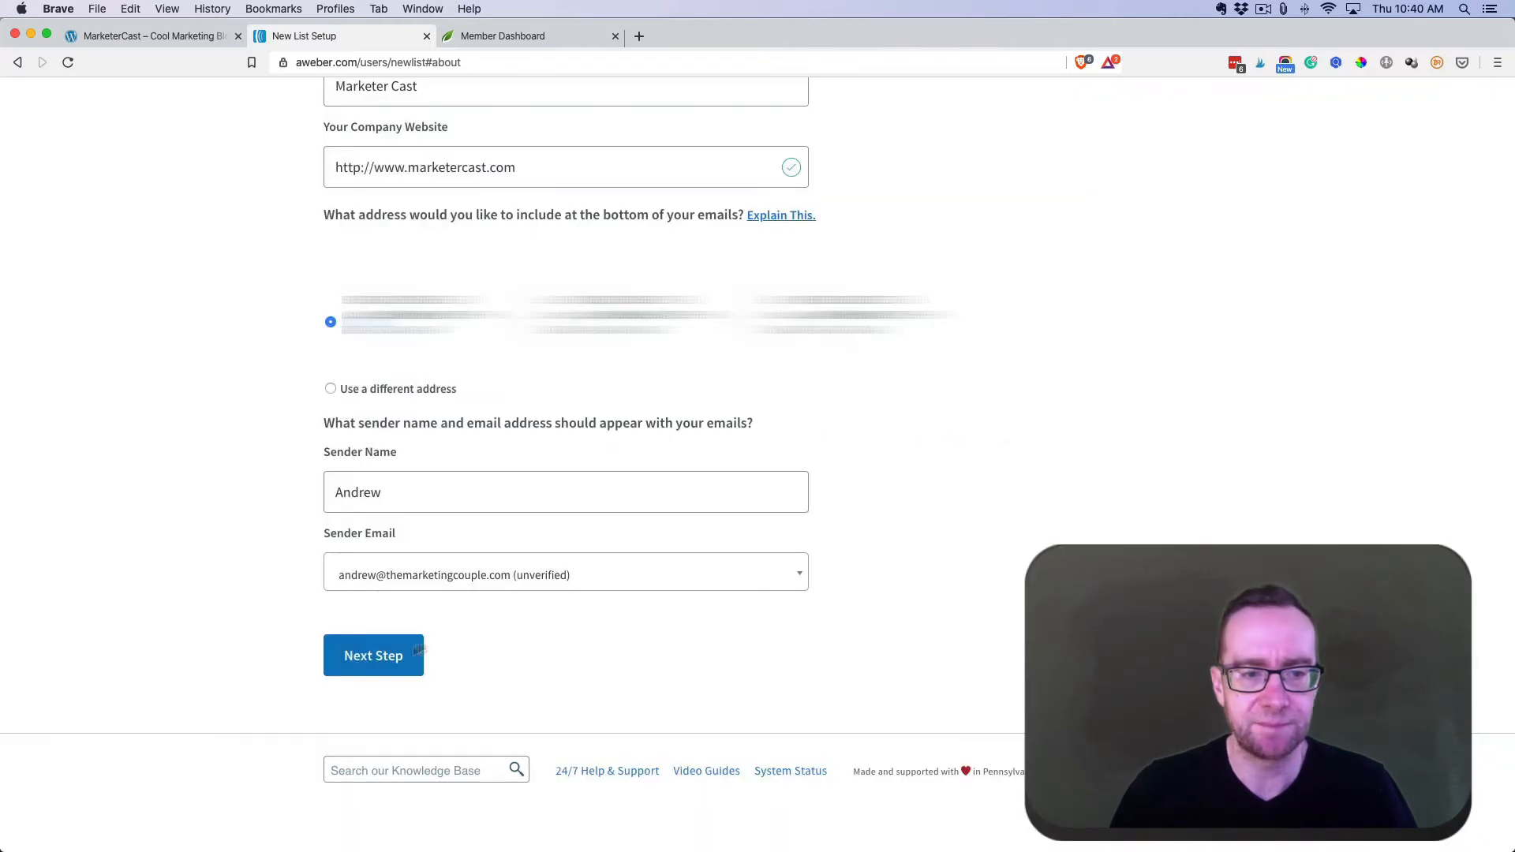
pyautogui.click(373, 658)
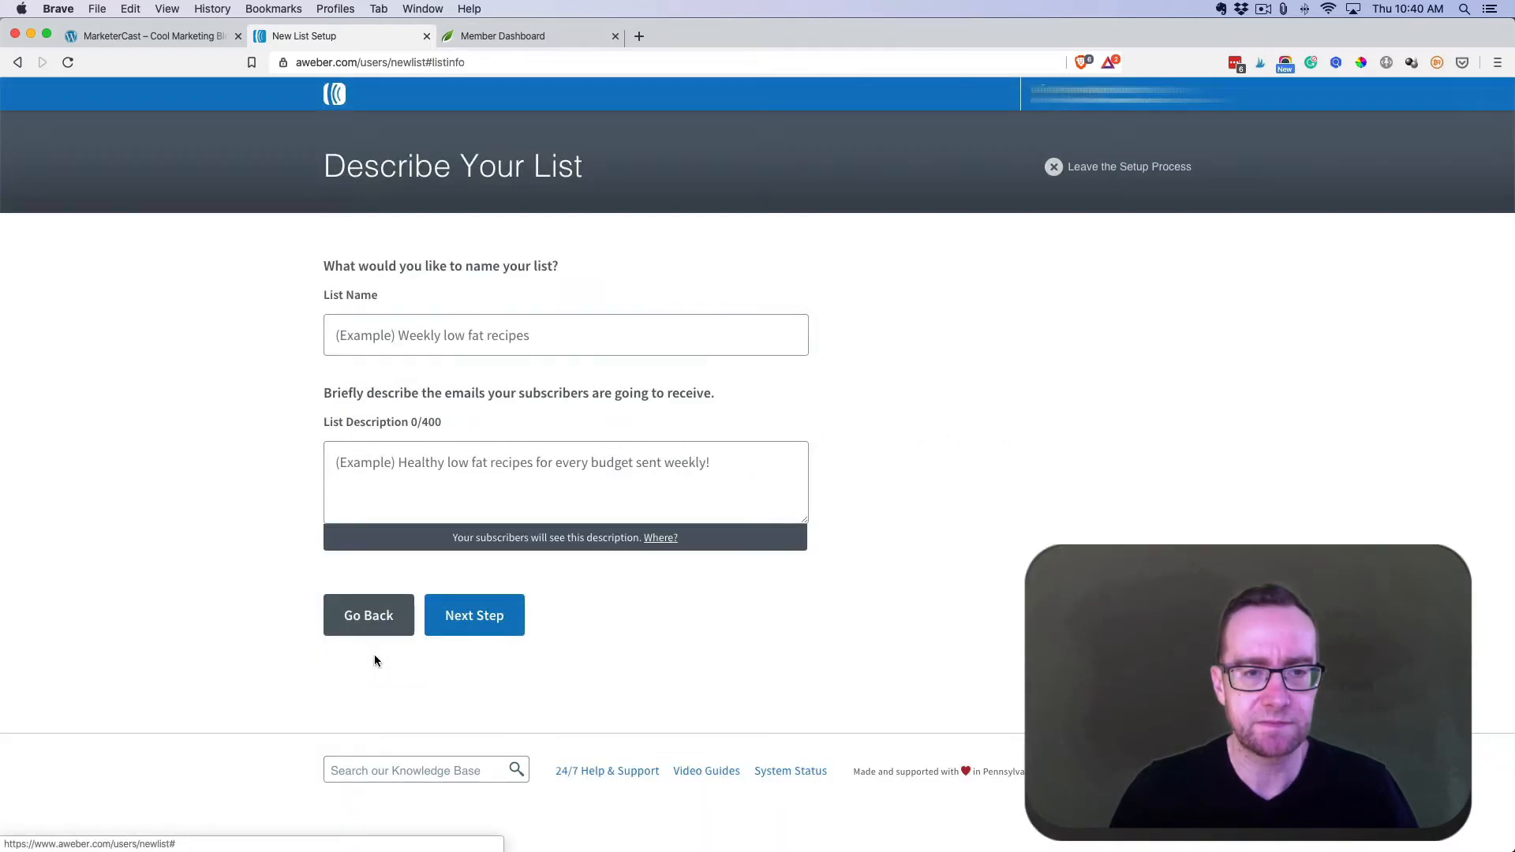
# - Name the list 'Free PDF' and describe it as 'PDF Tutorial of How To Setup A Blog'
pyautogui.click(426, 337)
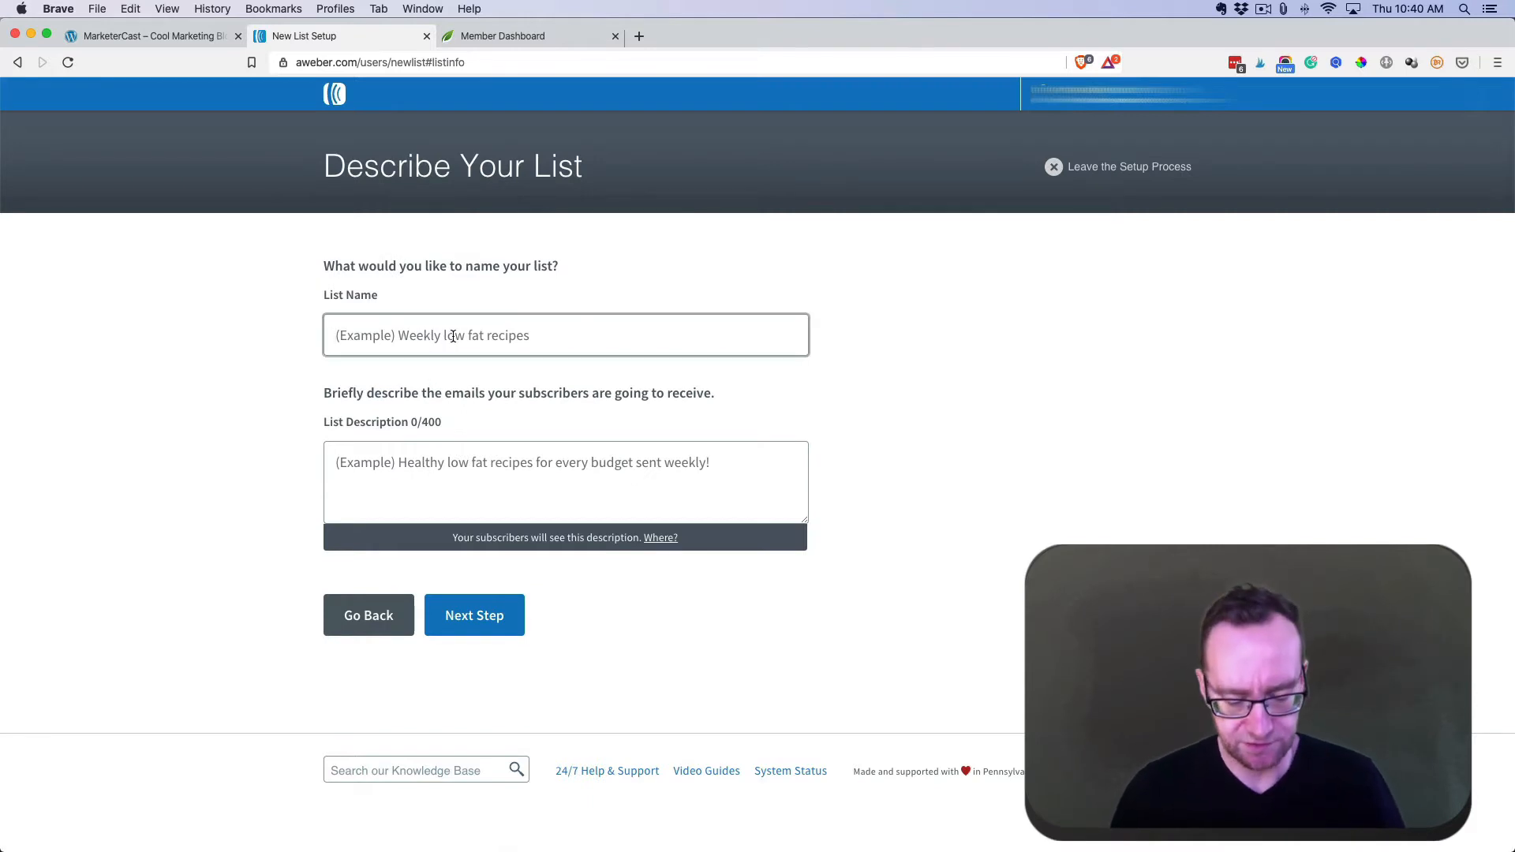
pyautogui.write('Free ')
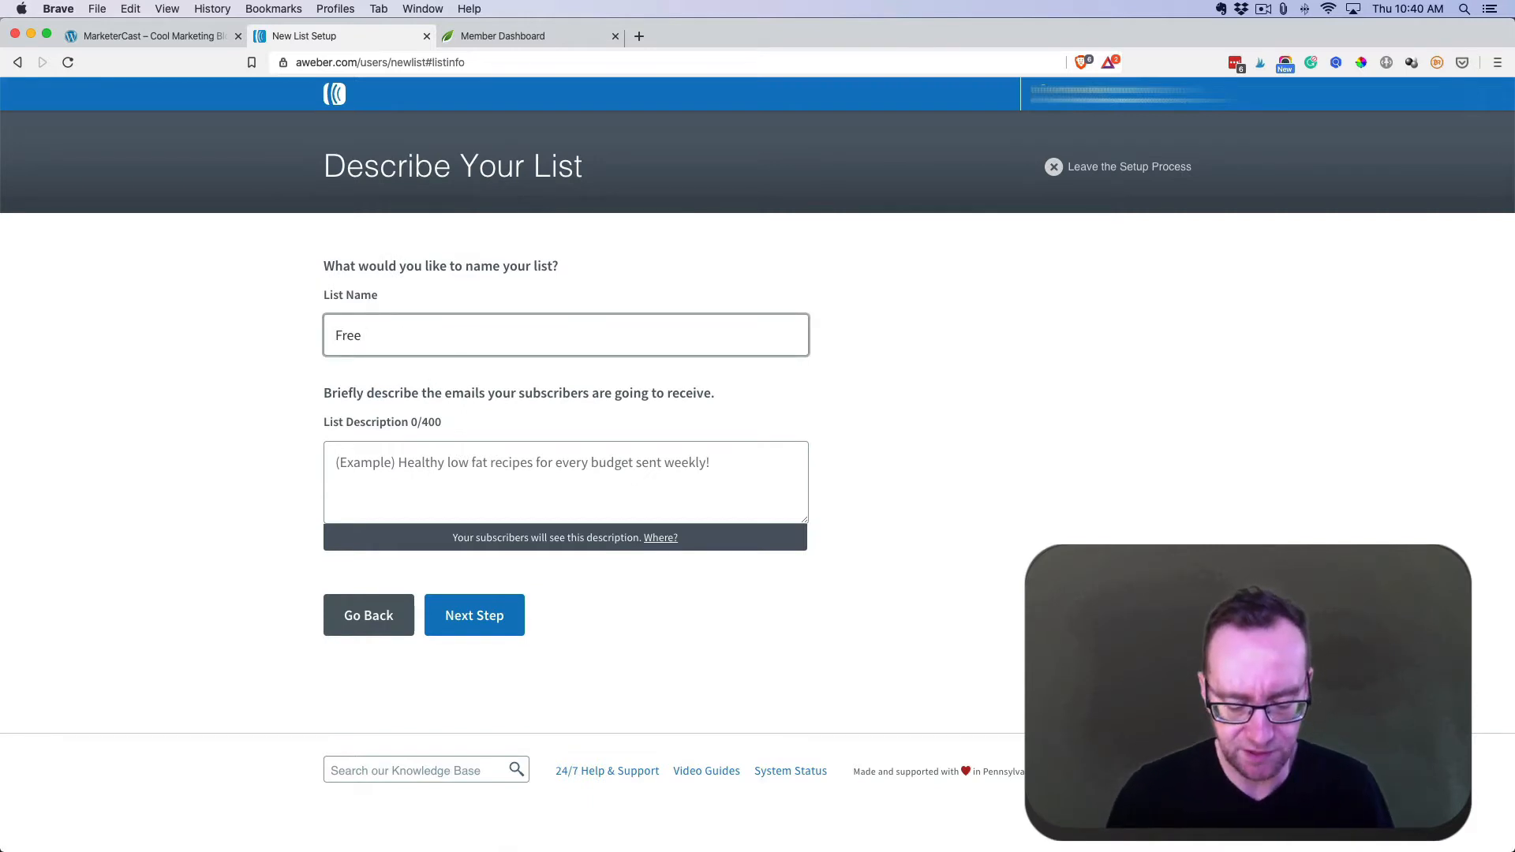
pyautogui.write('PDF')
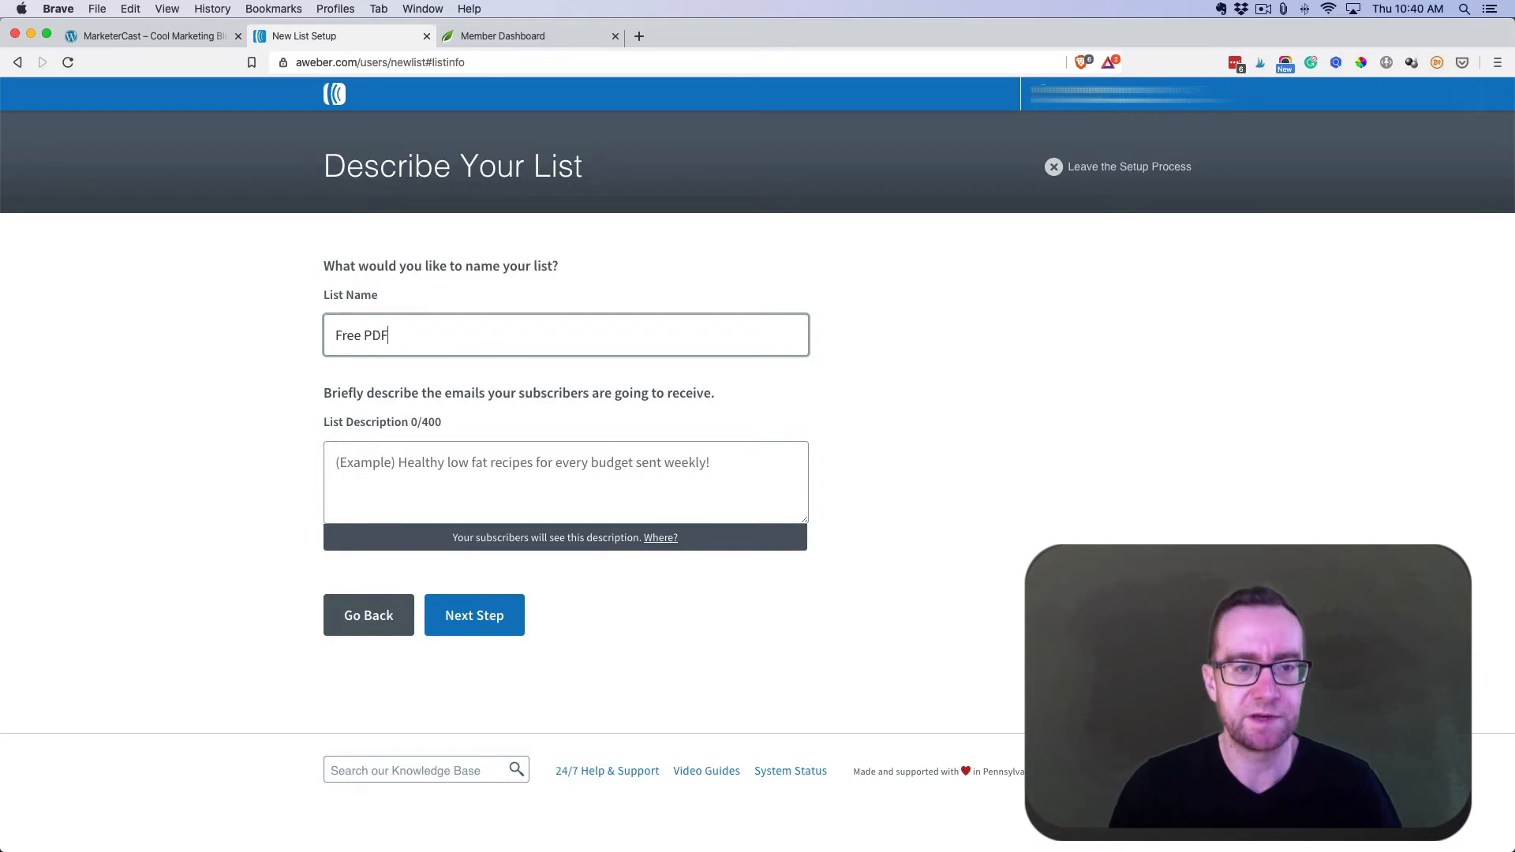
pyautogui.click(454, 457)
pyautogui.write('Grea')
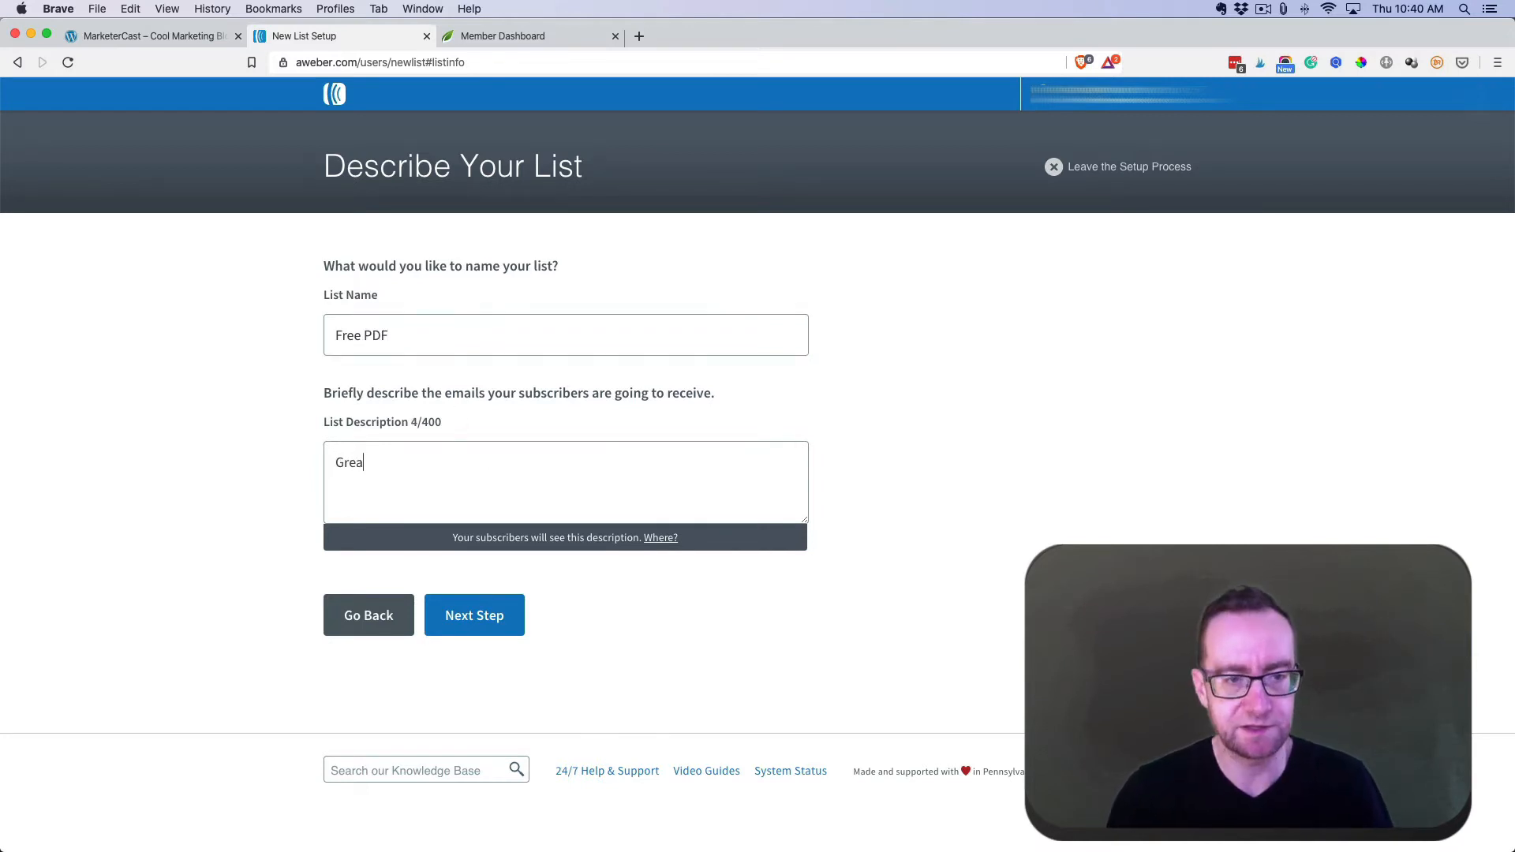
pyautogui.write('t PDF of ')
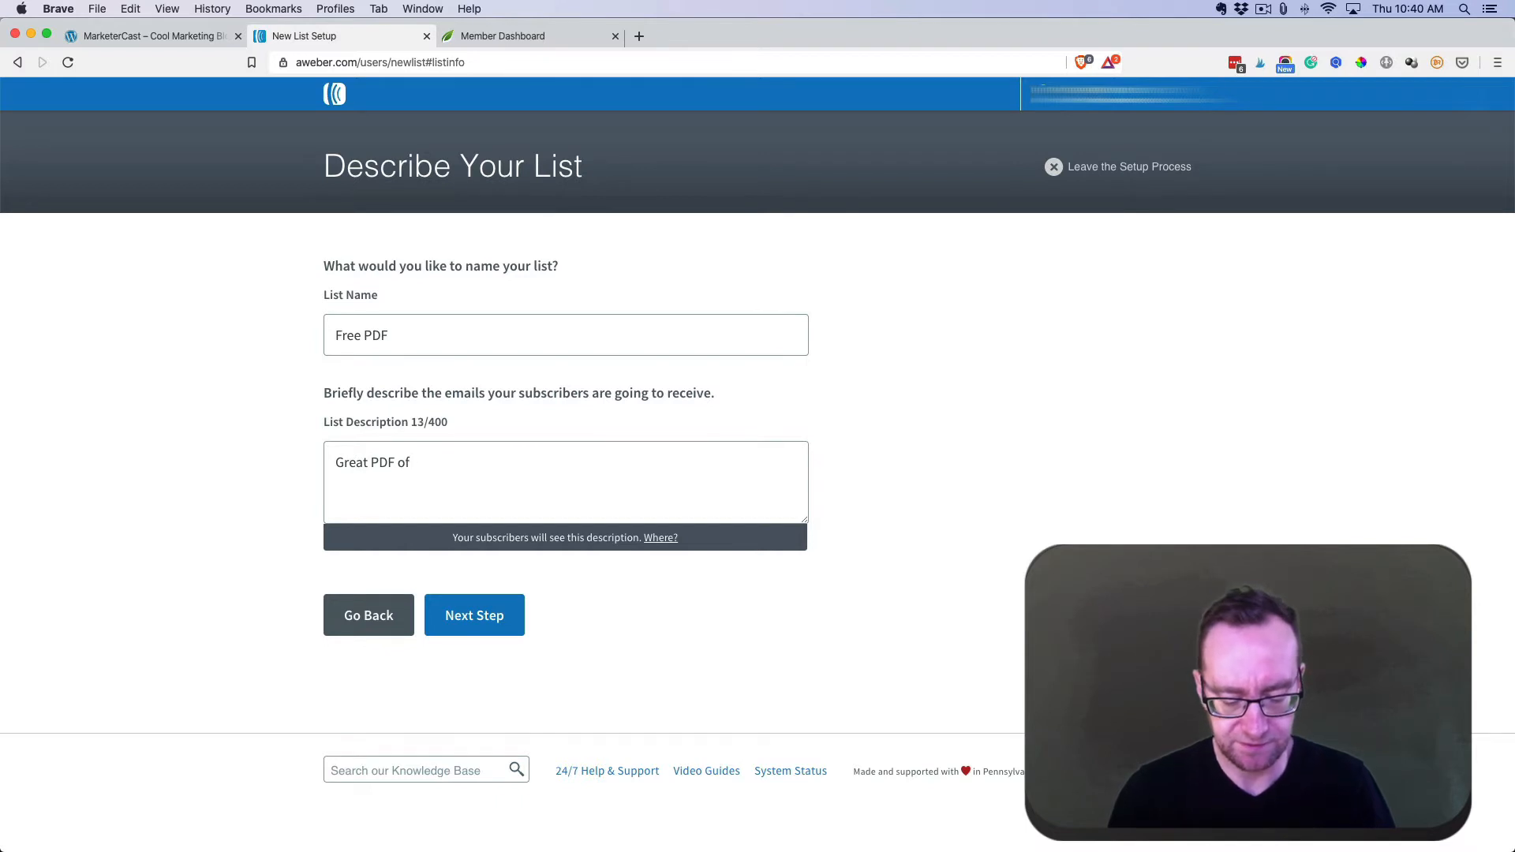
pyautogui.write('H')
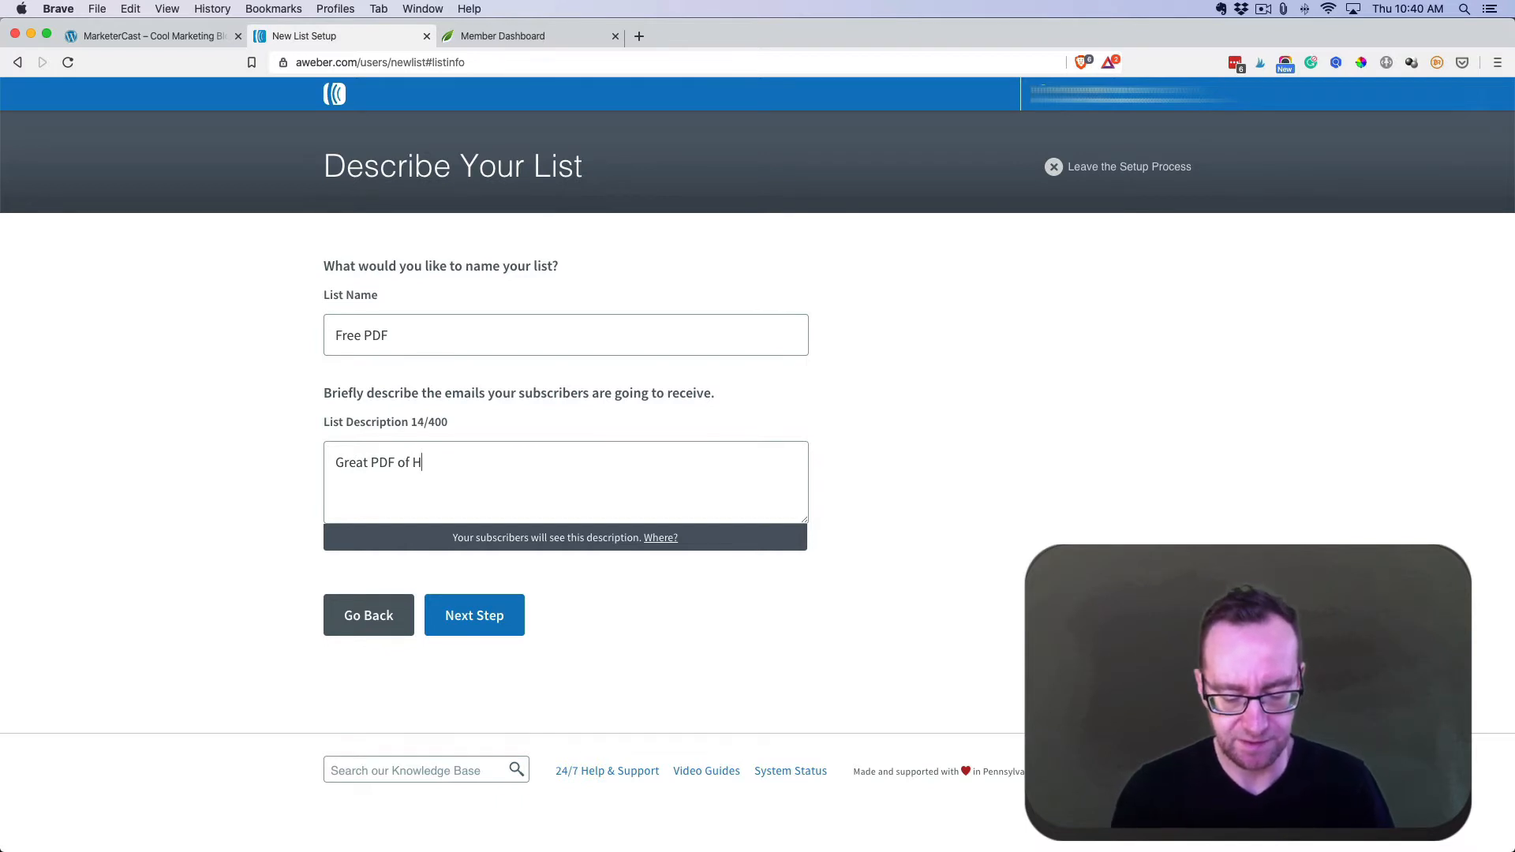
pyautogui.write('ow To Setup A Blog')
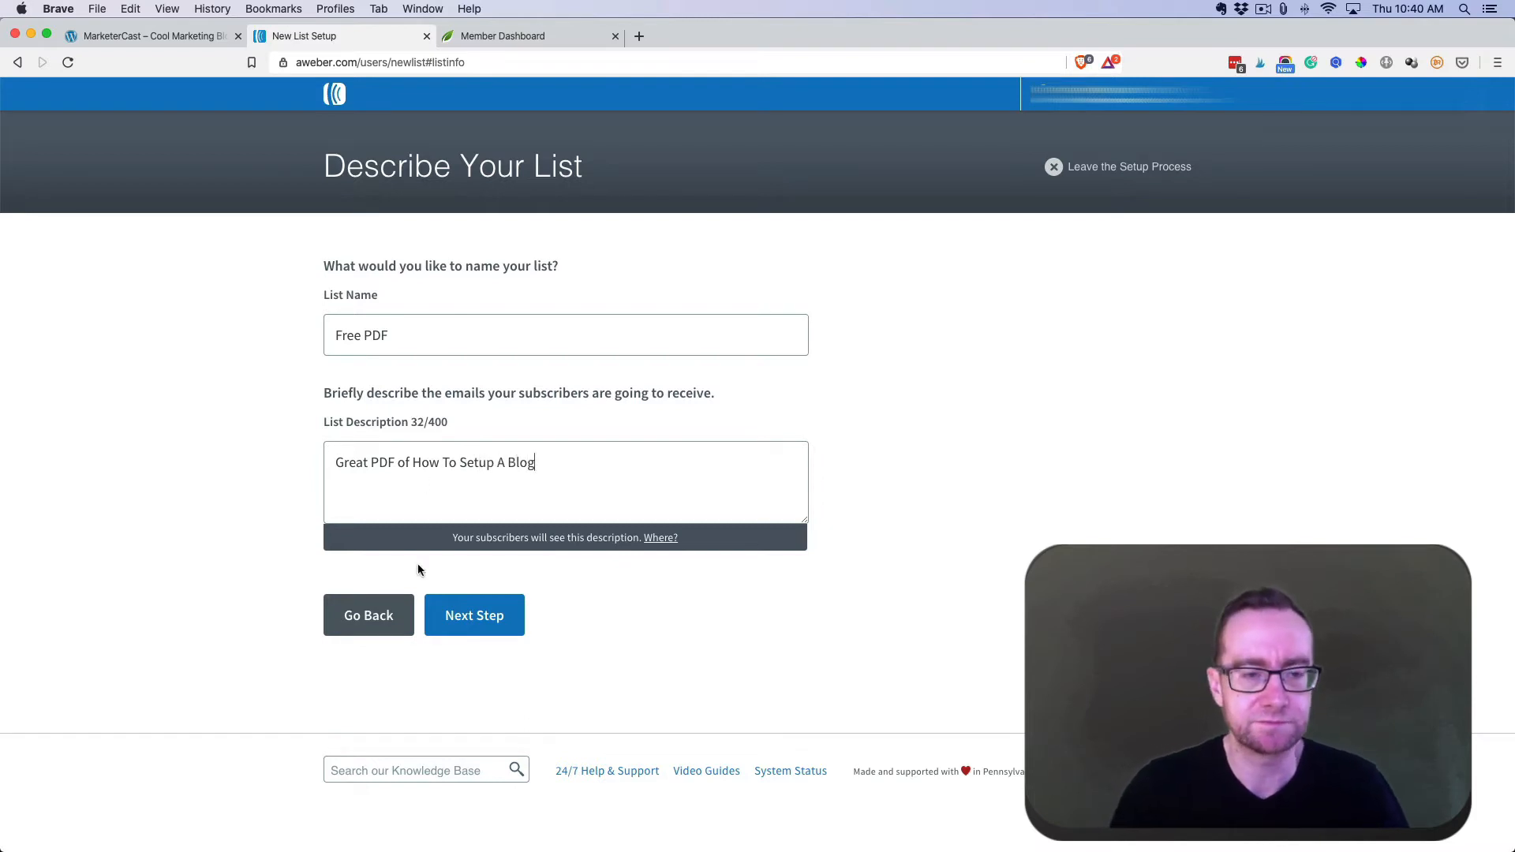
pyautogui.moveTo(368, 463); pyautogui.dragTo(332, 460)
pyautogui.press('BackSpace')
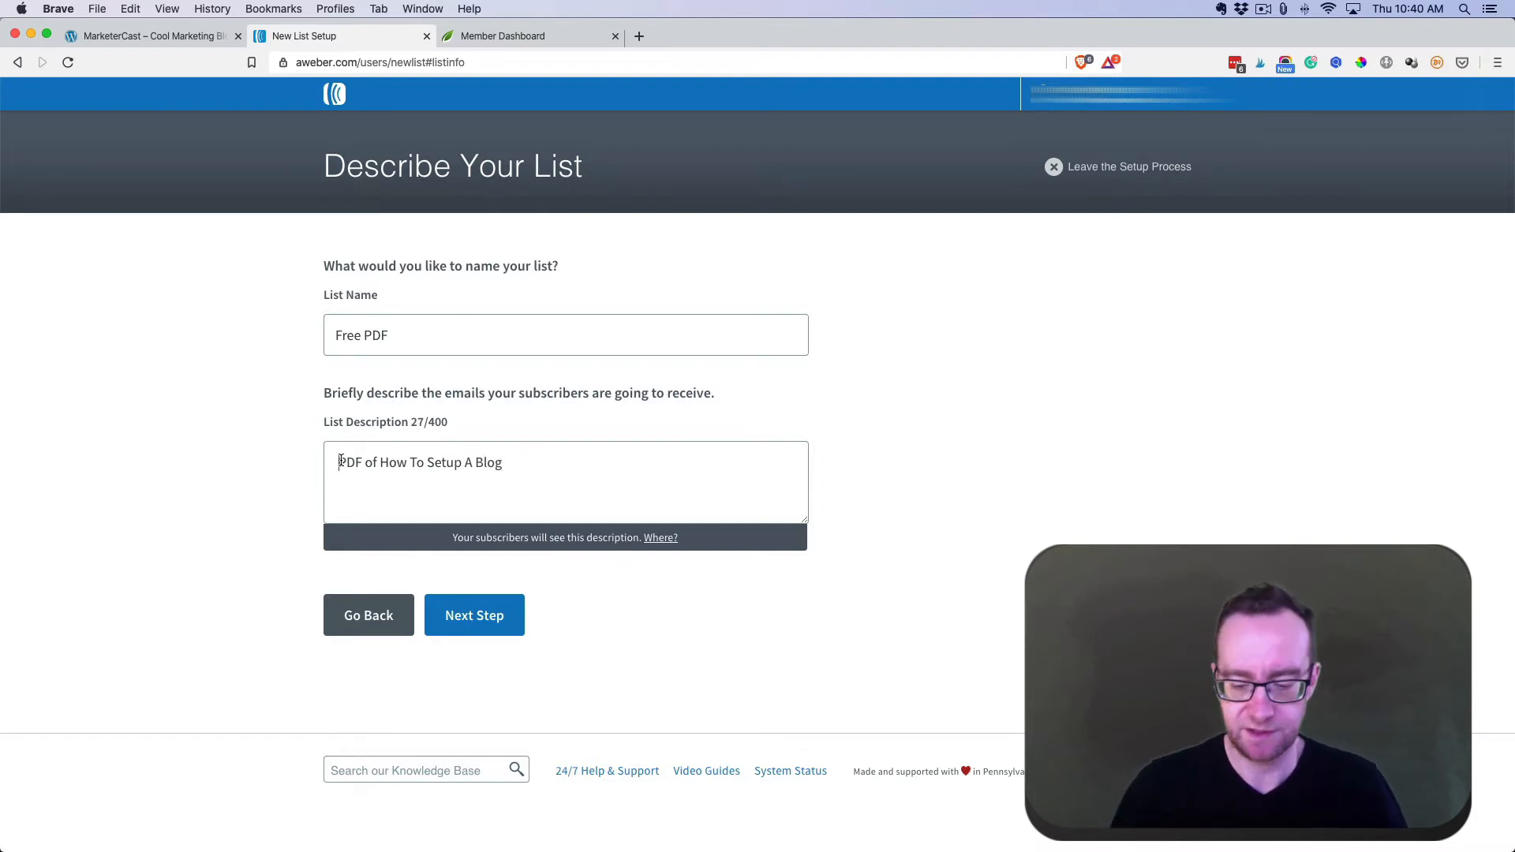
pyautogui.press('Delete')
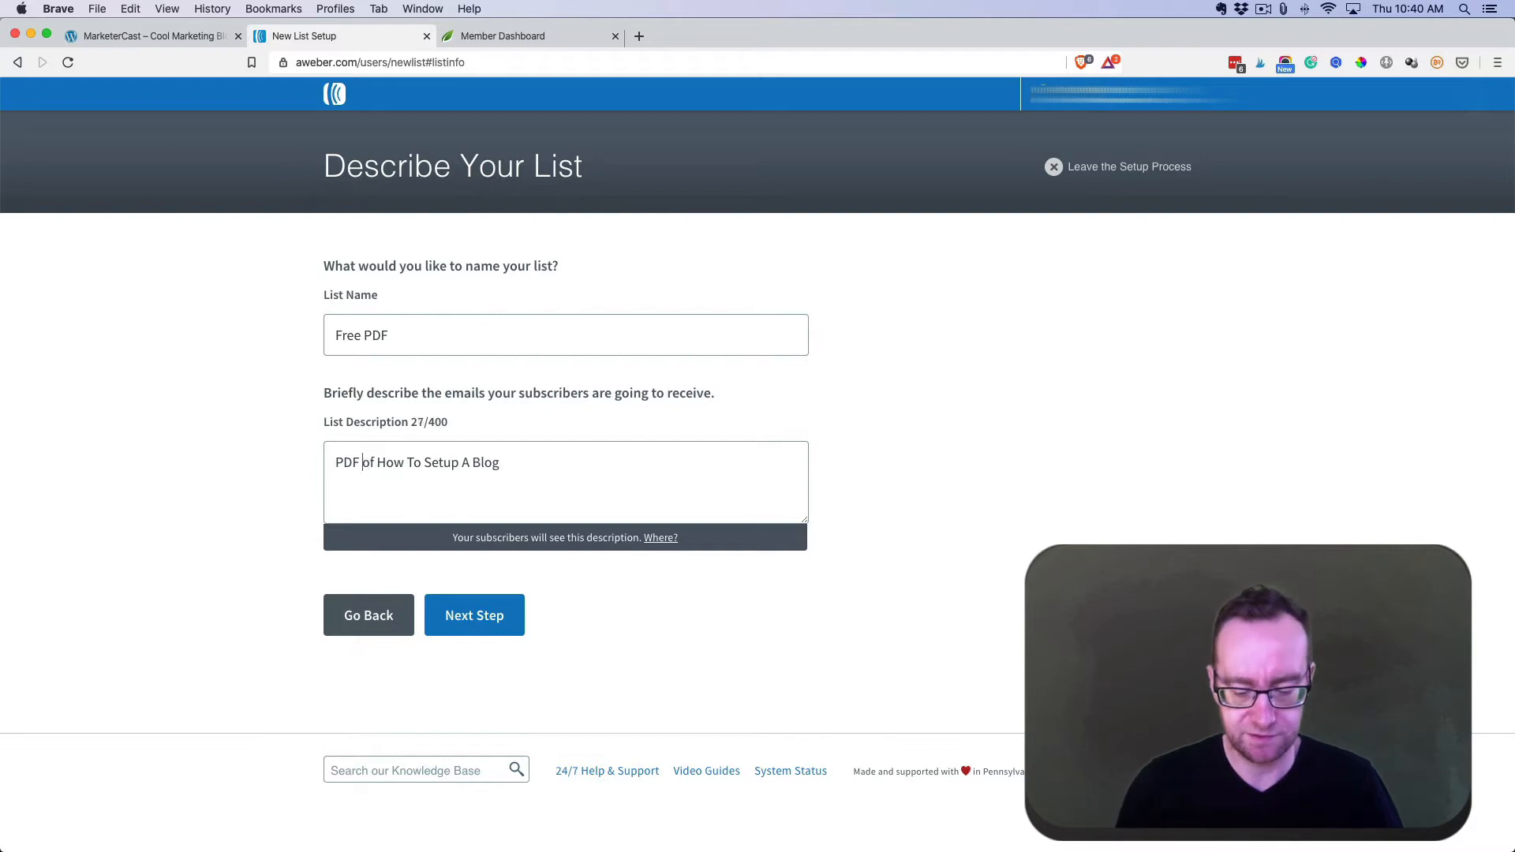
pyautogui.write('Tutorial')
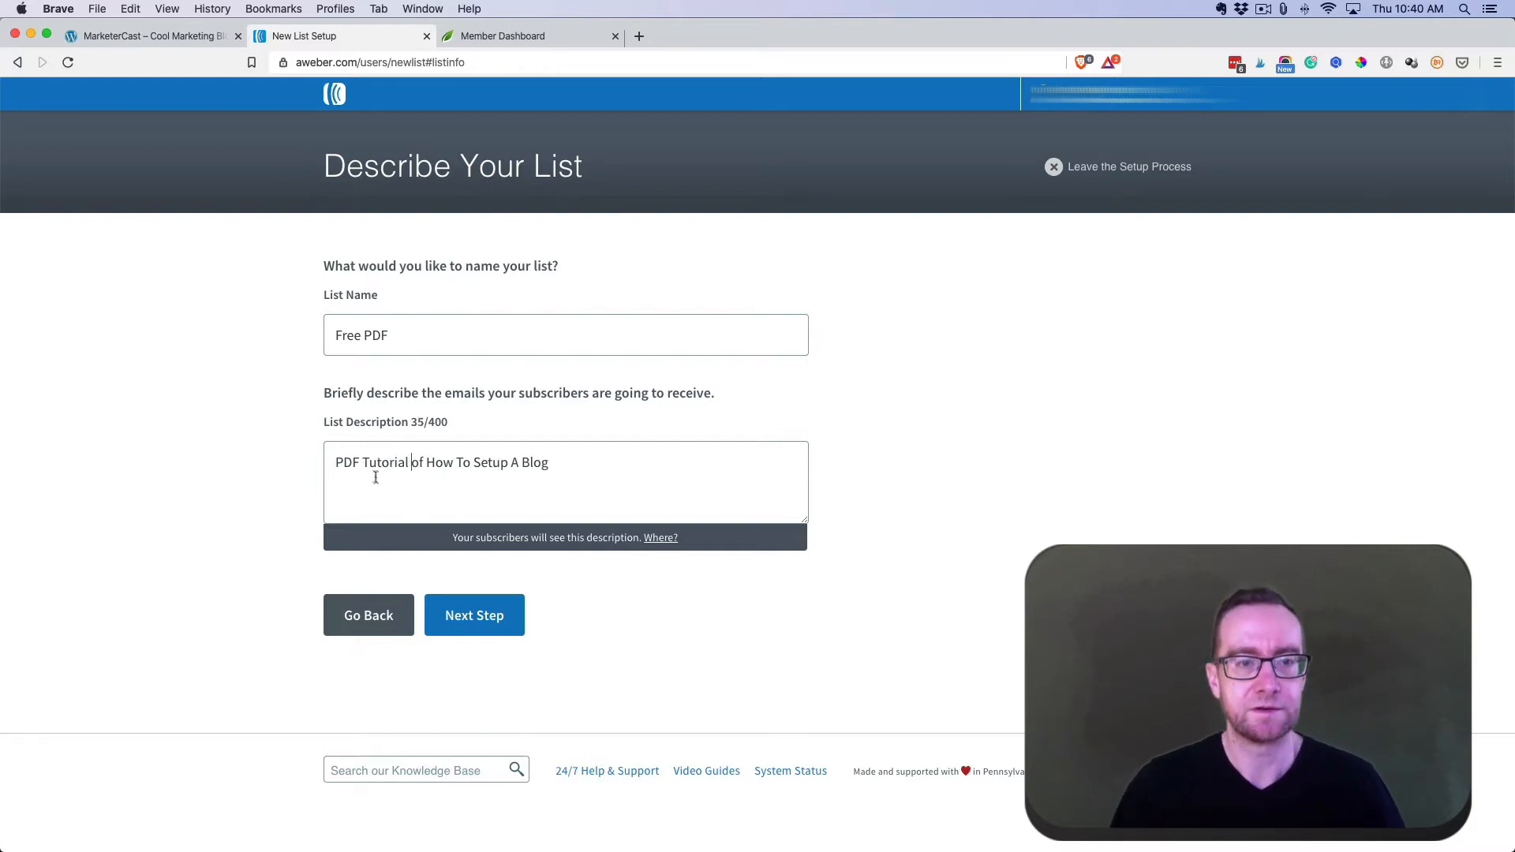
pyautogui.click(497, 619)
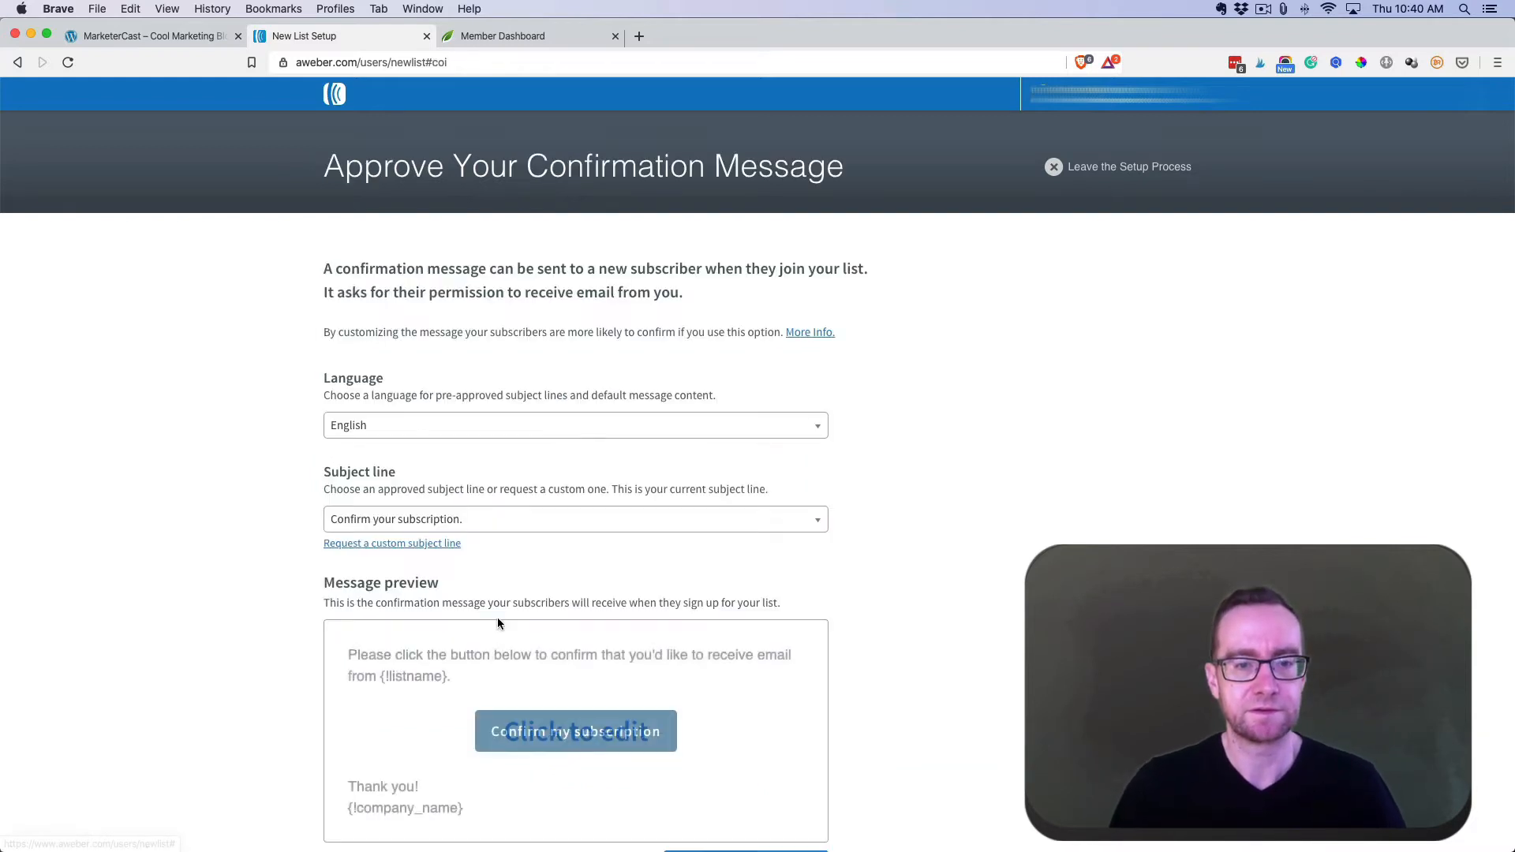
# - Keep English as the confirmation language and open the confirmation message for editing
pyautogui.click(431, 436)
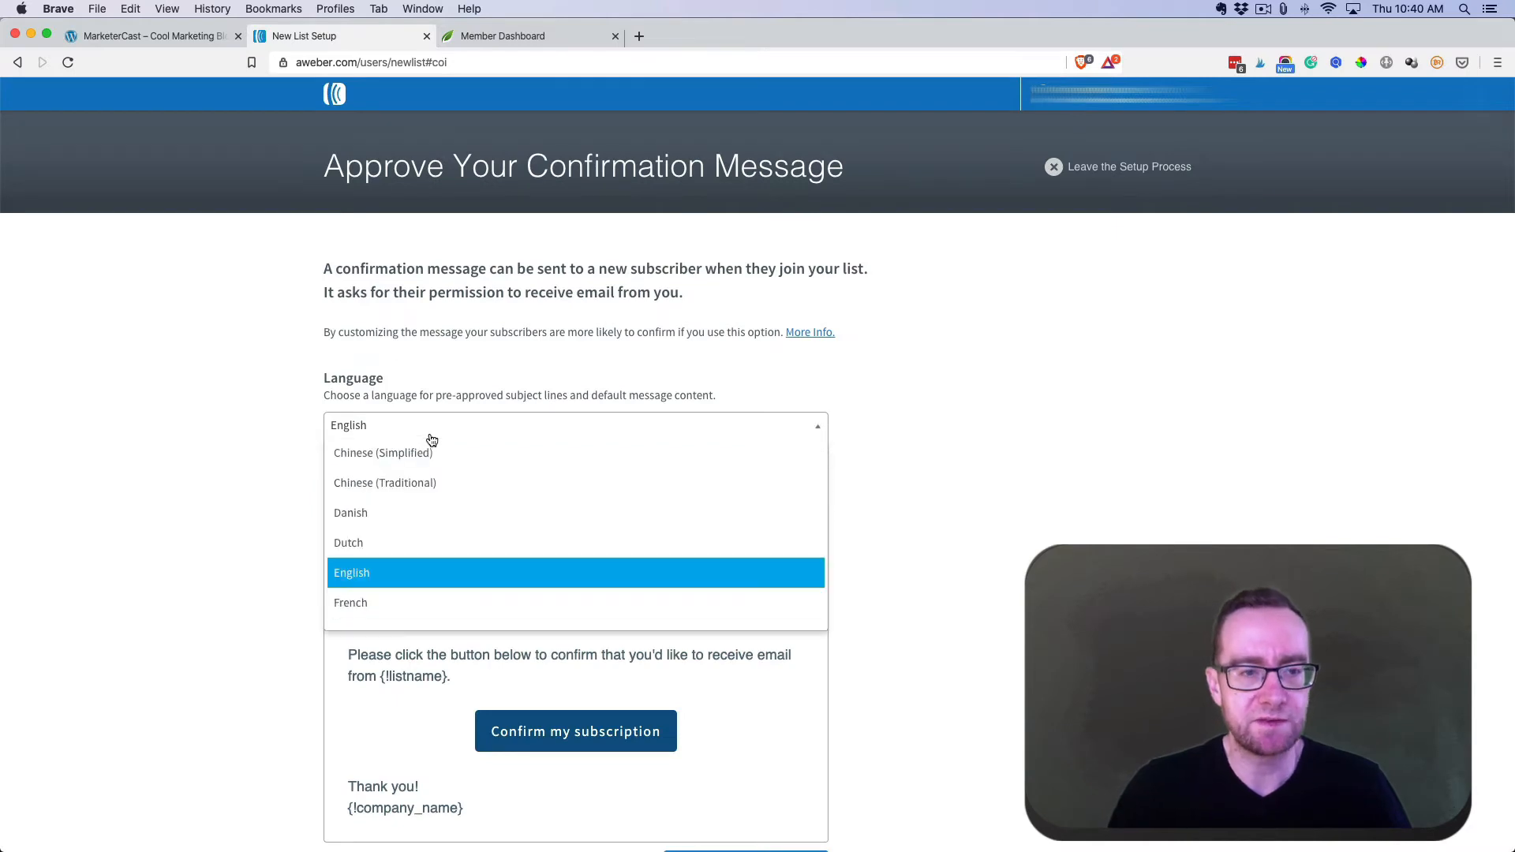
pyautogui.click(413, 566)
pyautogui.scroll(-3, 269, 479)
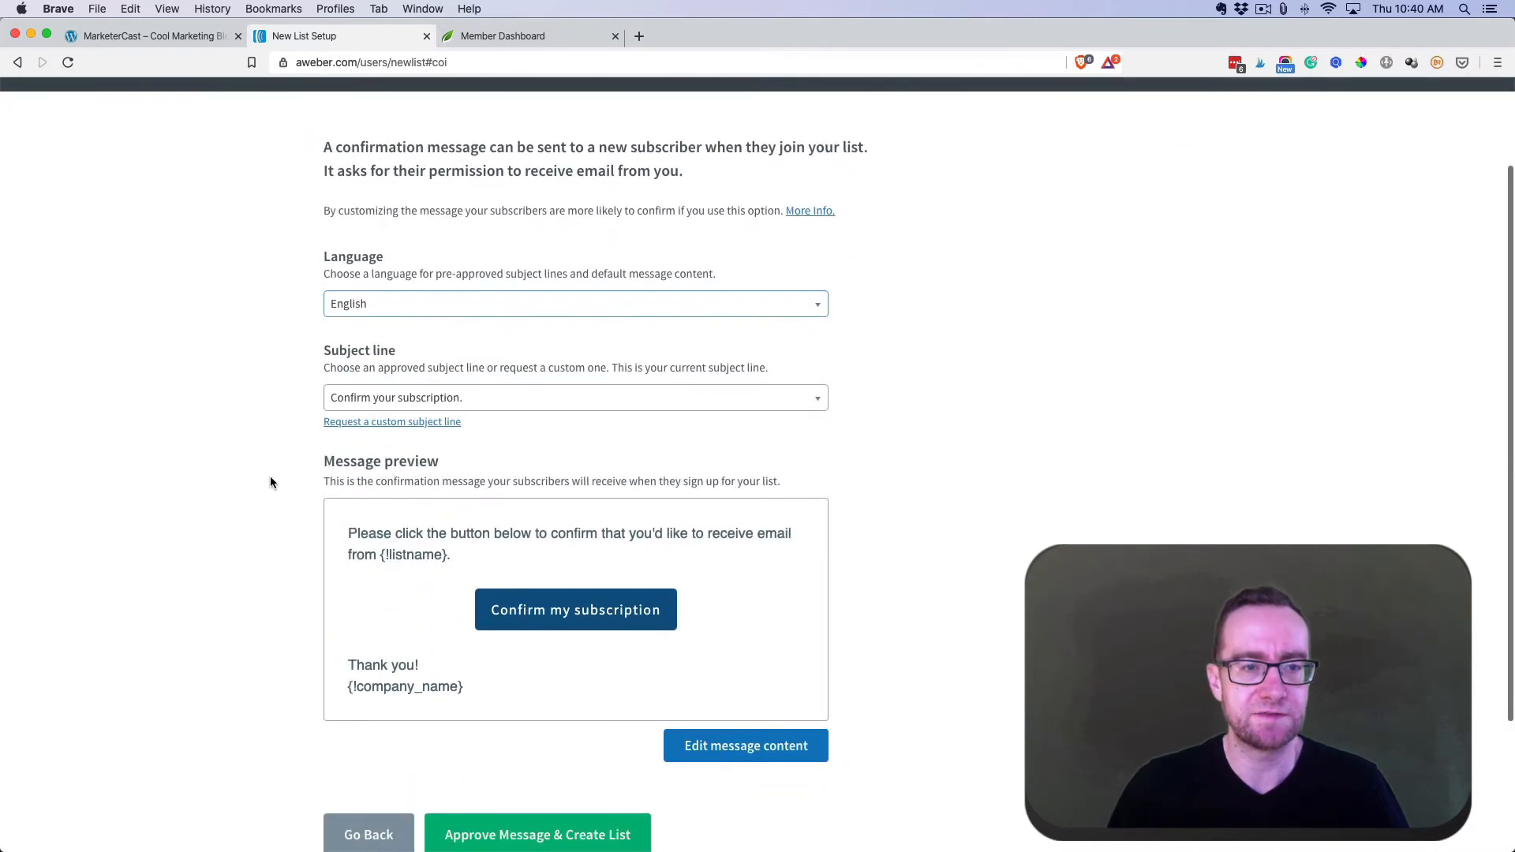
pyautogui.scroll(-1, 431, 522)
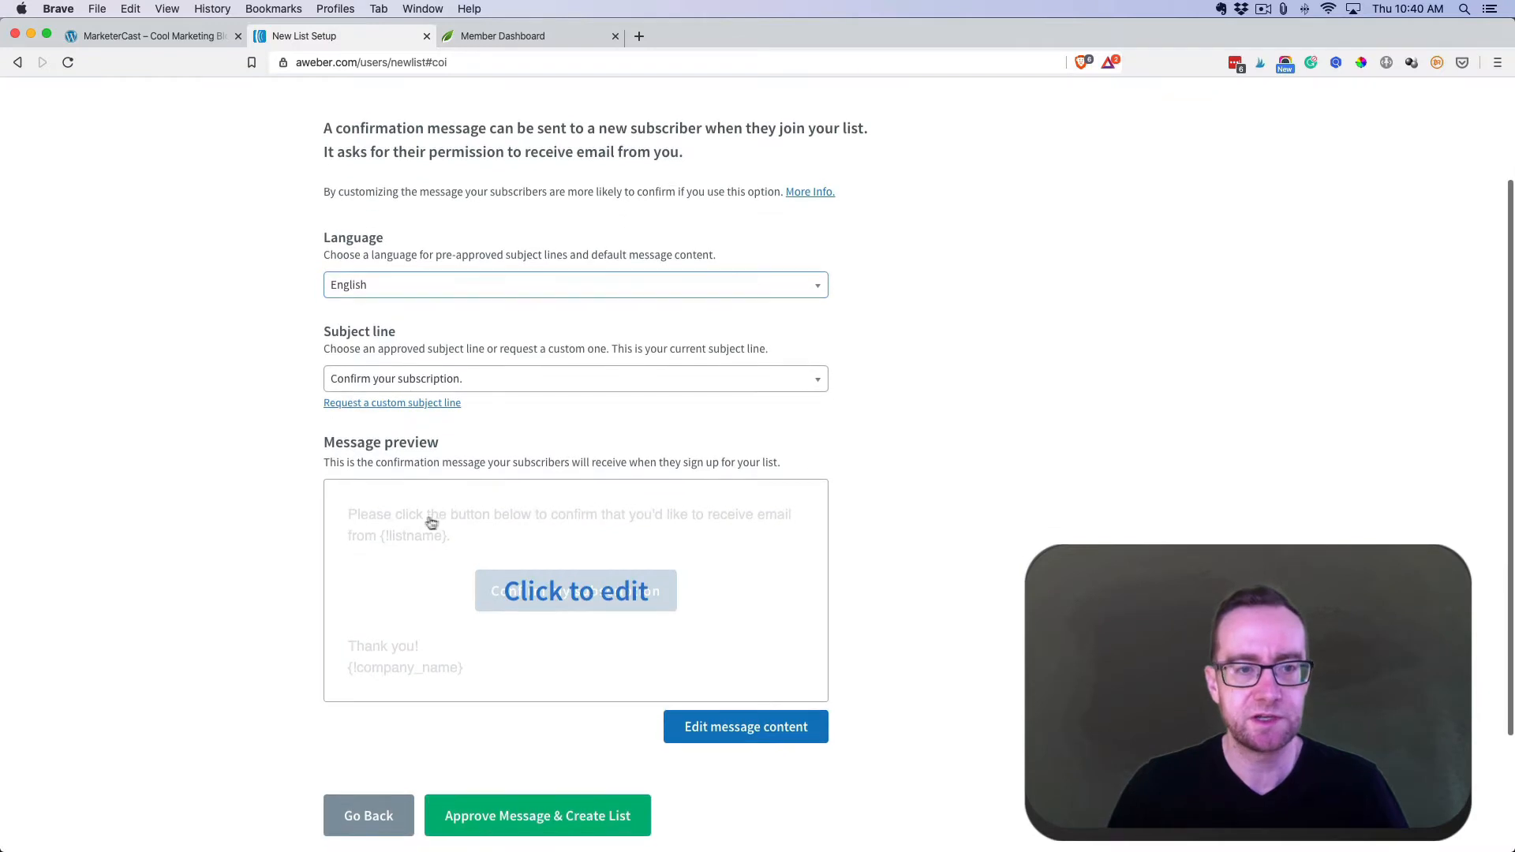
pyautogui.scroll(-4, 937, 500)
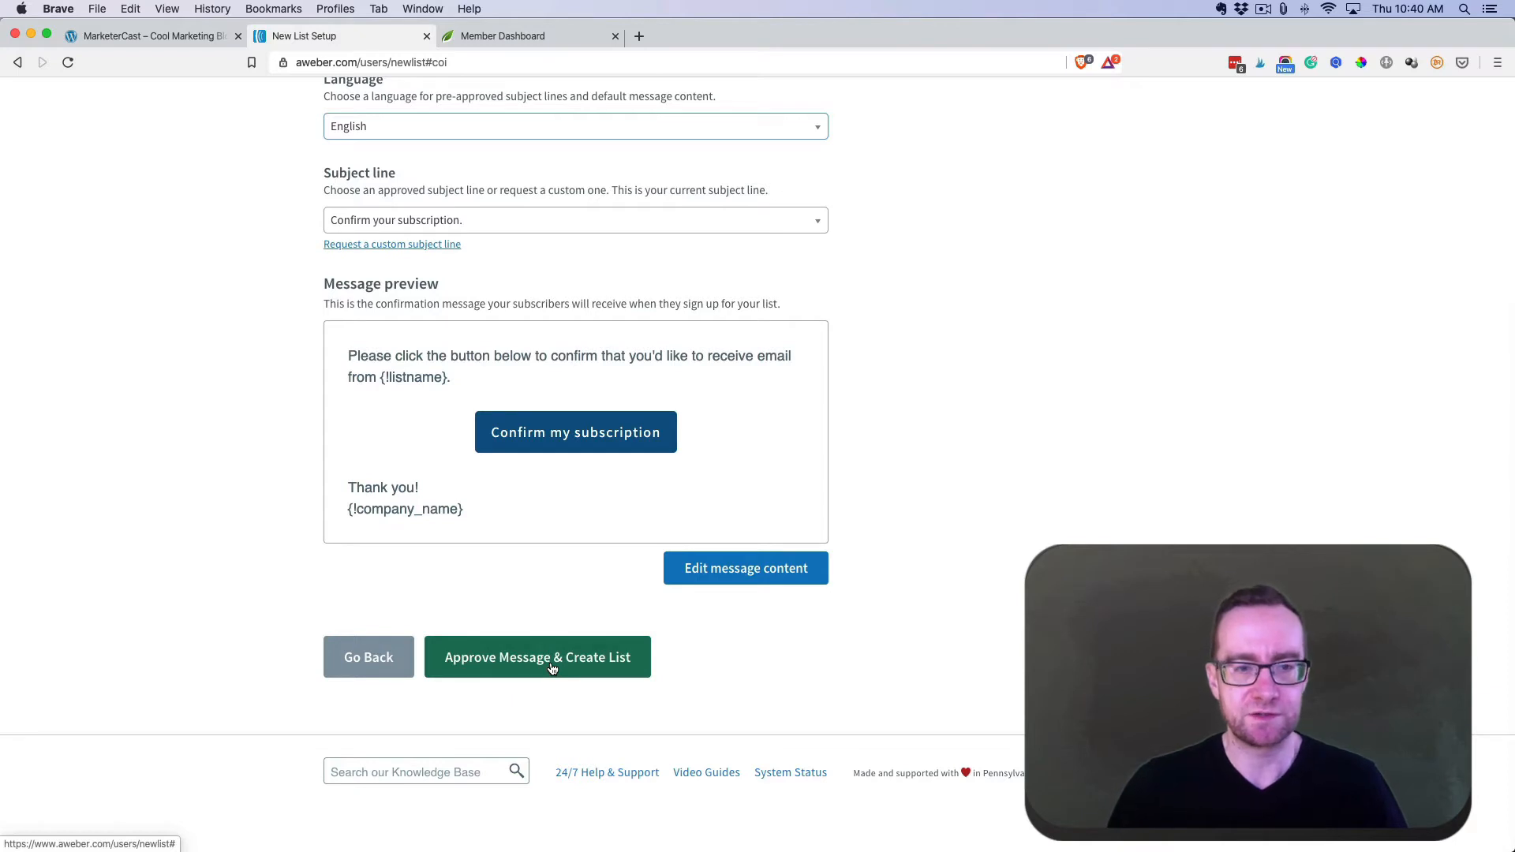
pyautogui.click(719, 576)
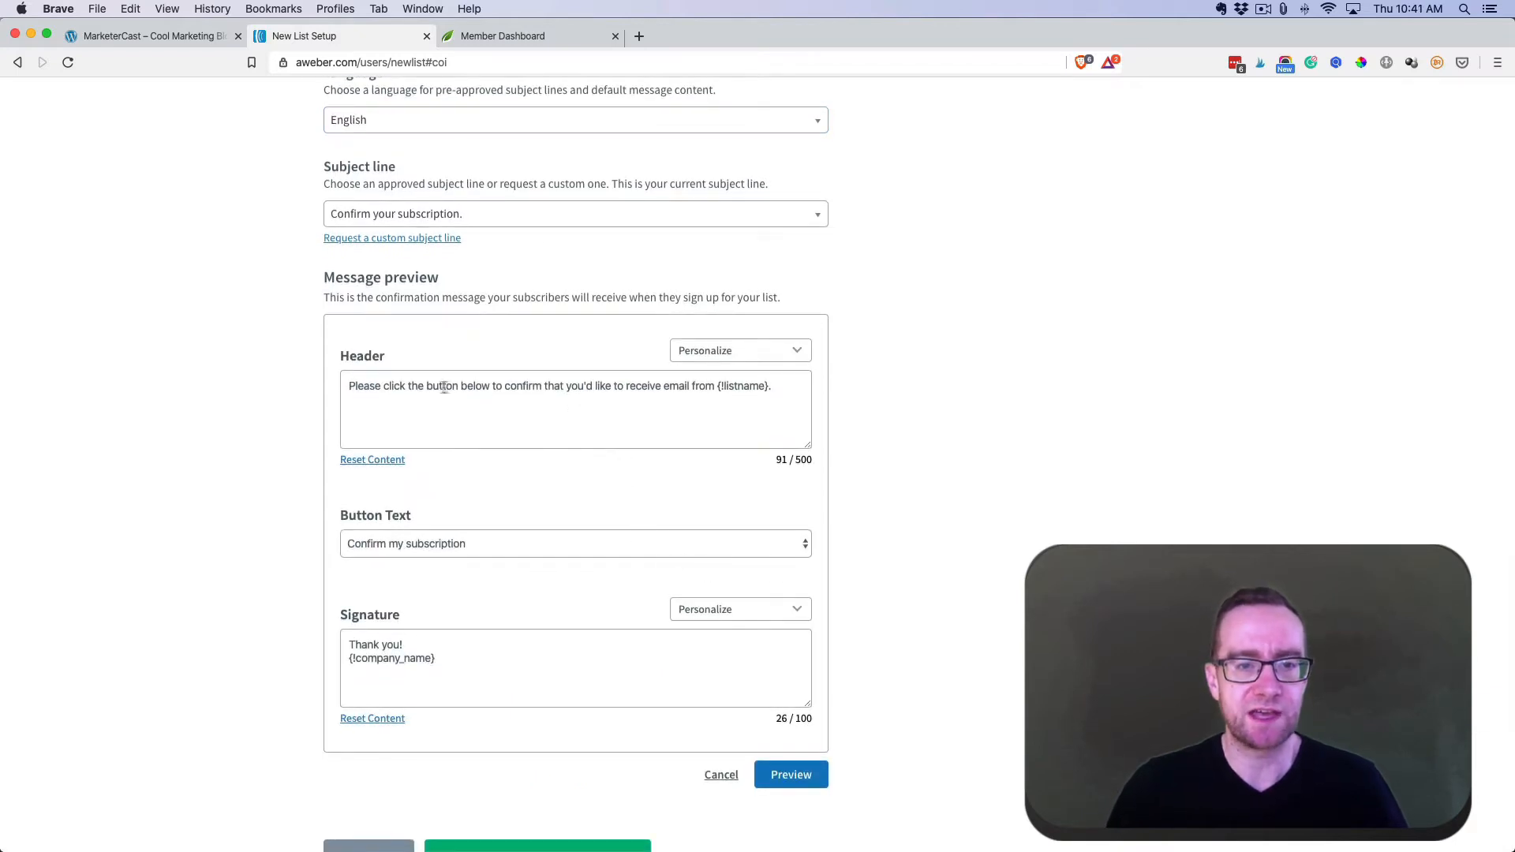
# - Rewrite the header to open 'Hey! You Rock!' and promise to send the PDF auto-magically
pyautogui.doubleClick(363, 387)
pyautogui.tripleClick(363, 386)
pyautogui.moveTo(380, 387); pyautogui.dragTo(345, 387)
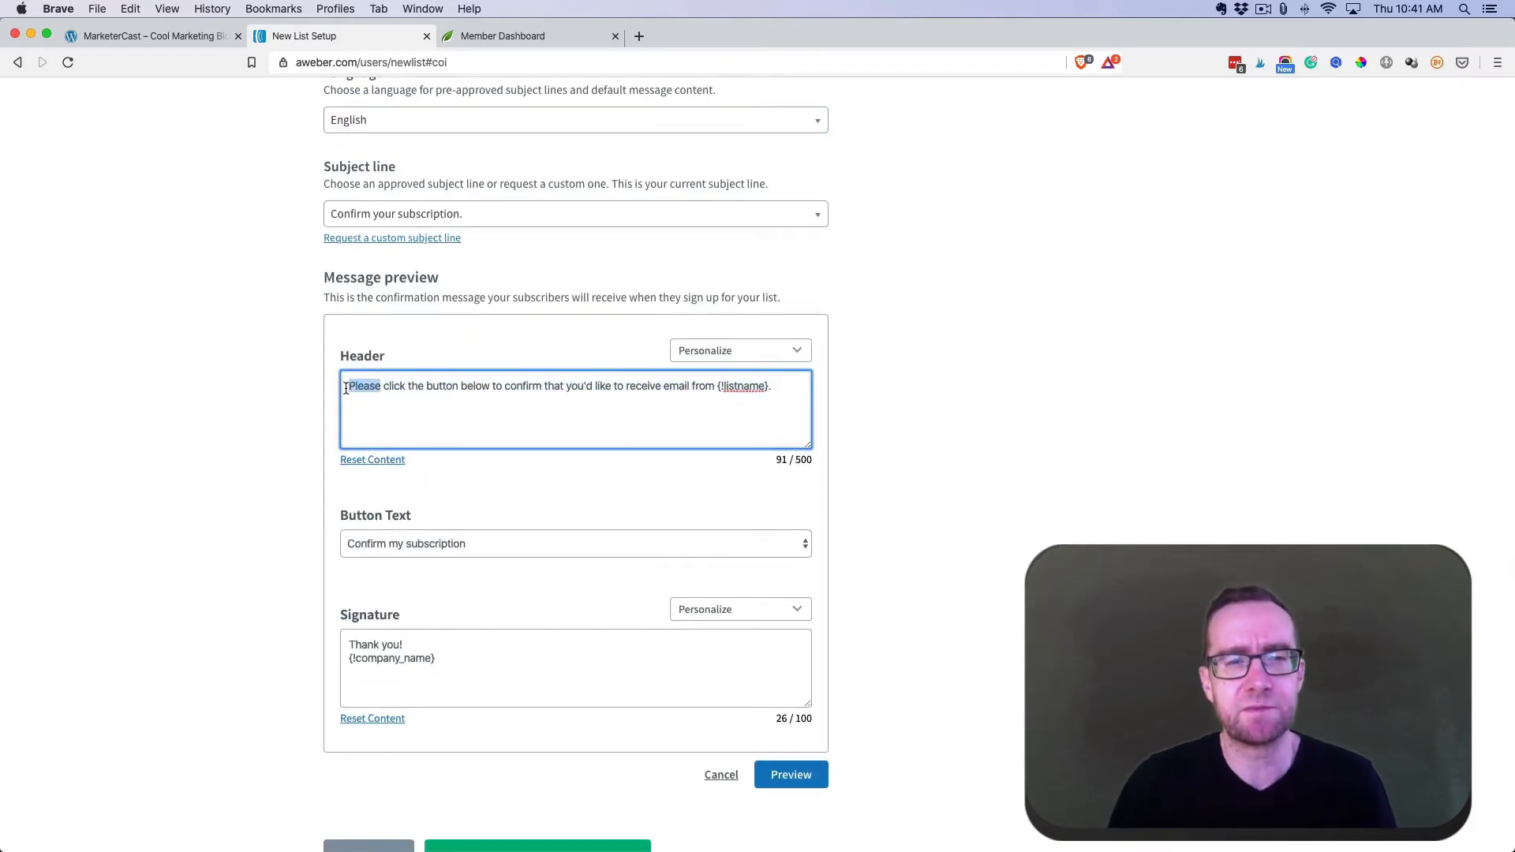
pyautogui.write('Hey!  Tahn')
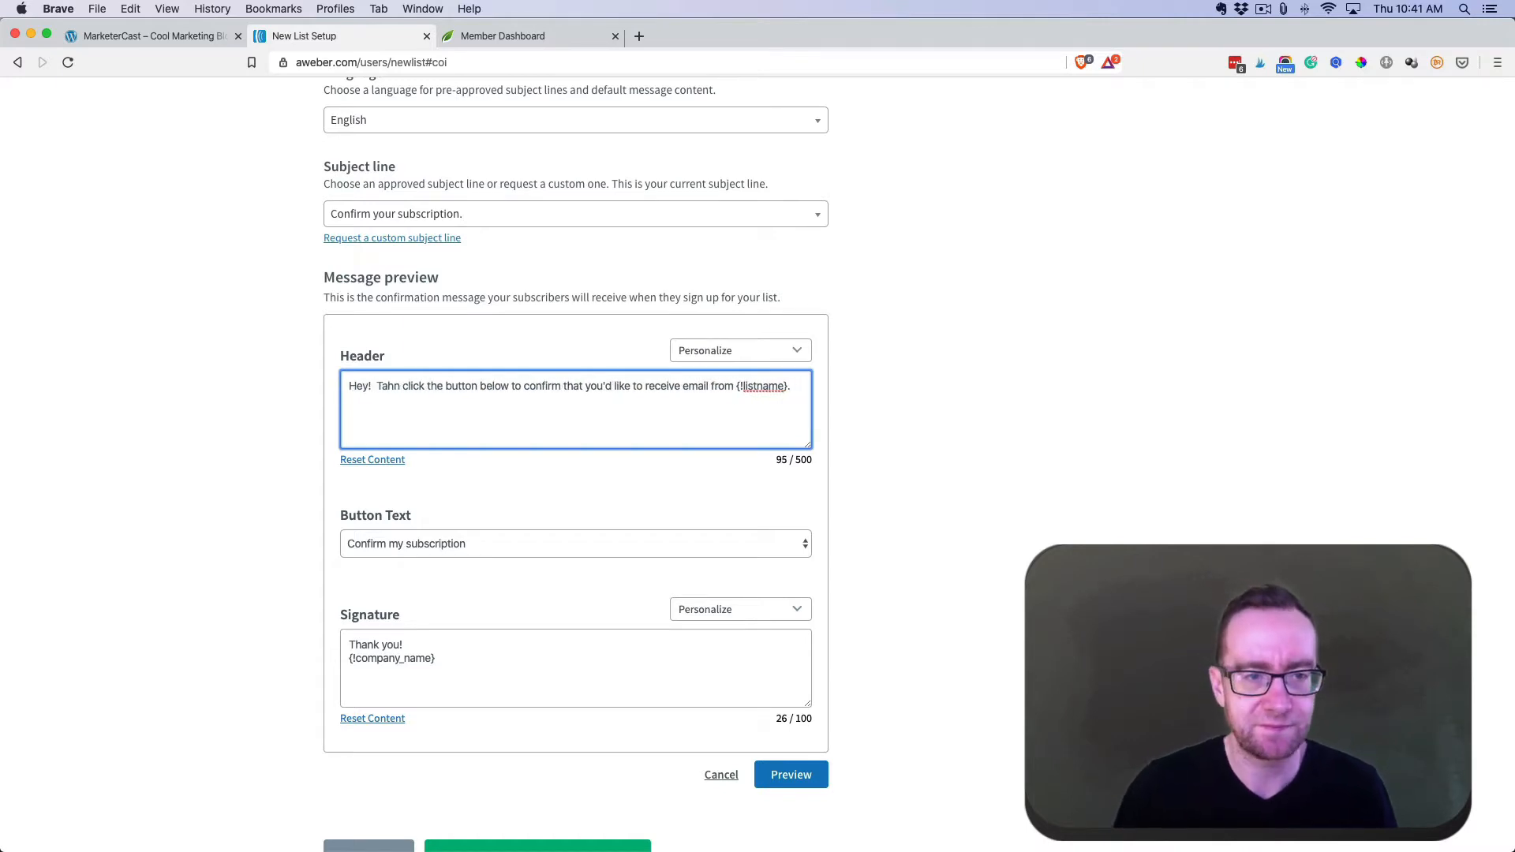
pyautogui.press('BackSpace')
pyautogui.press('BackSpace')
pyautogui.press('BackSpace')
pyautogui.press('BackSpace')
pyautogui.press('Delete')
pyautogui.press('Delete')
pyautogui.write('C')
pyautogui.press('Left')
pyautogui.write('You Rock!')
pyautogui.click(503, 431)
pyautogui.press('BackSpace')
pyautogui.write('and well shoot over the PDF auto-magically!')
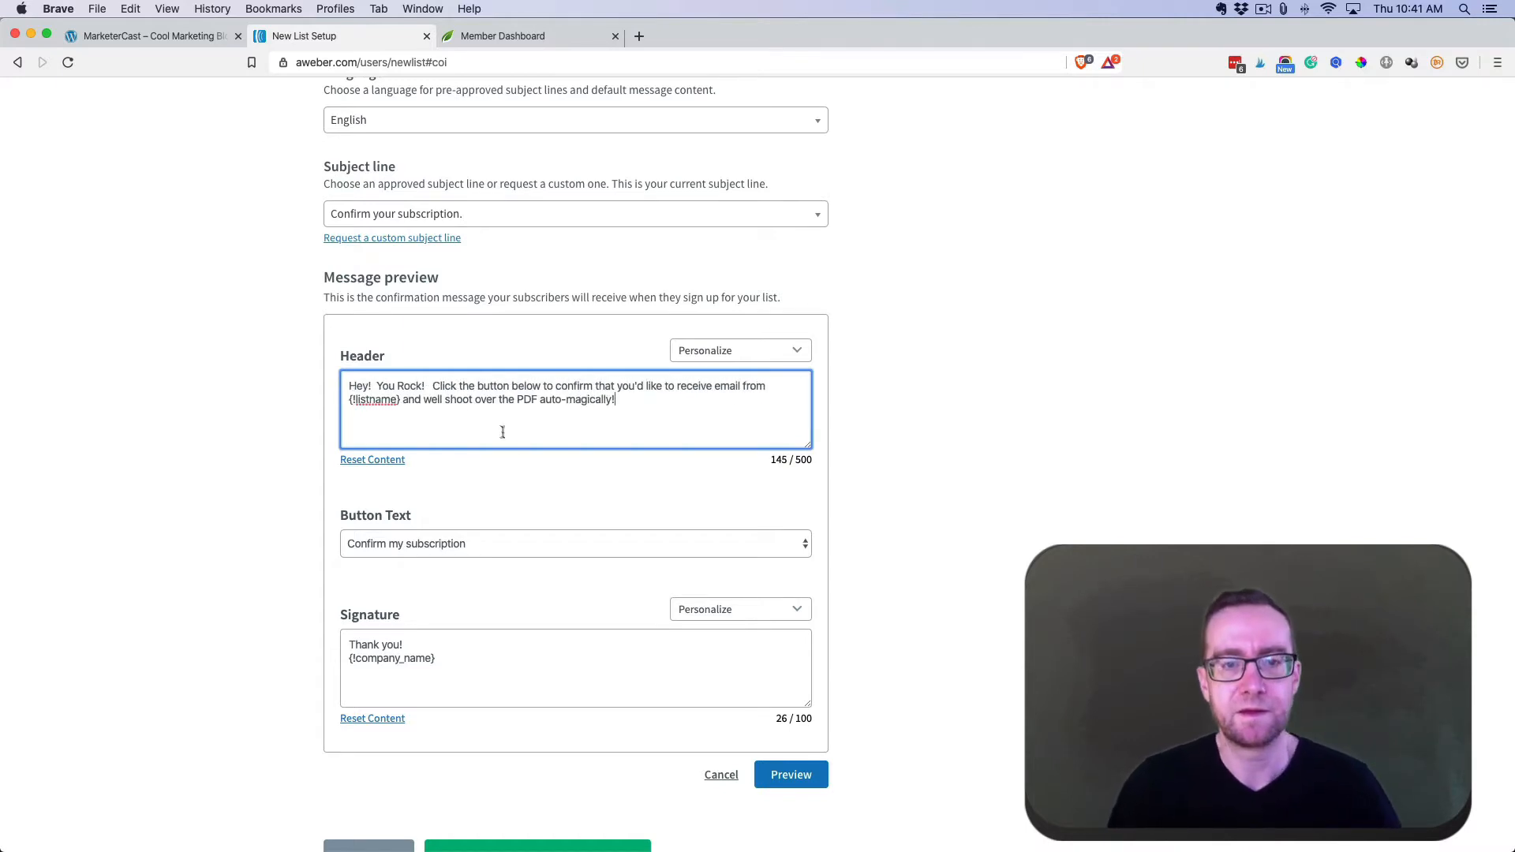
# - Replace the {!company_name} signature with the sender's name, preview, and approve to create the list
pyautogui.scroll(-1, 595, 646)
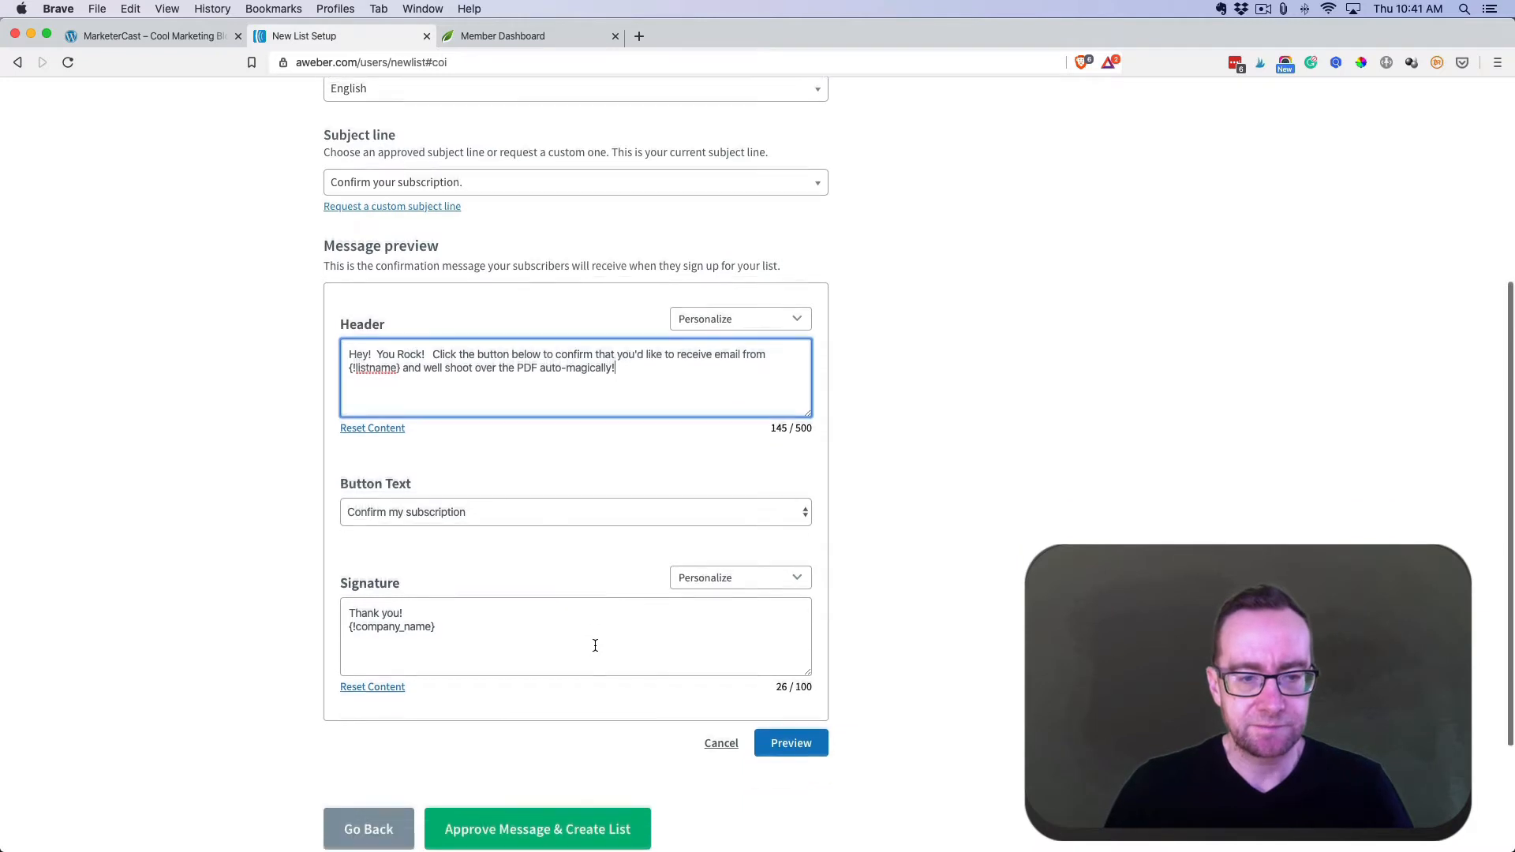
pyautogui.scroll(-2, 595, 646)
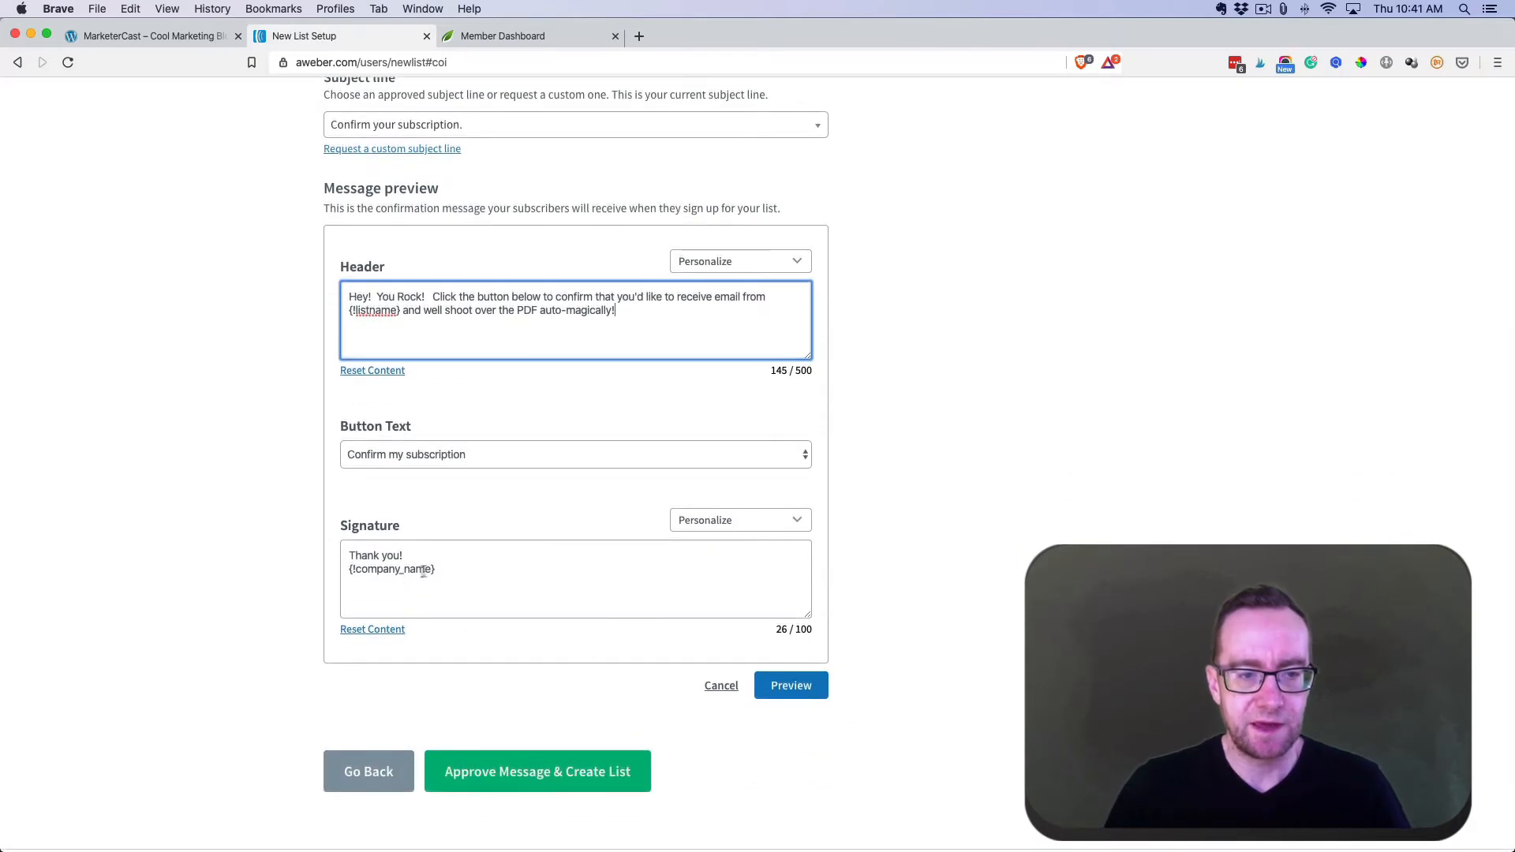
pyautogui.moveTo(446, 568); pyautogui.dragTo(319, 574)
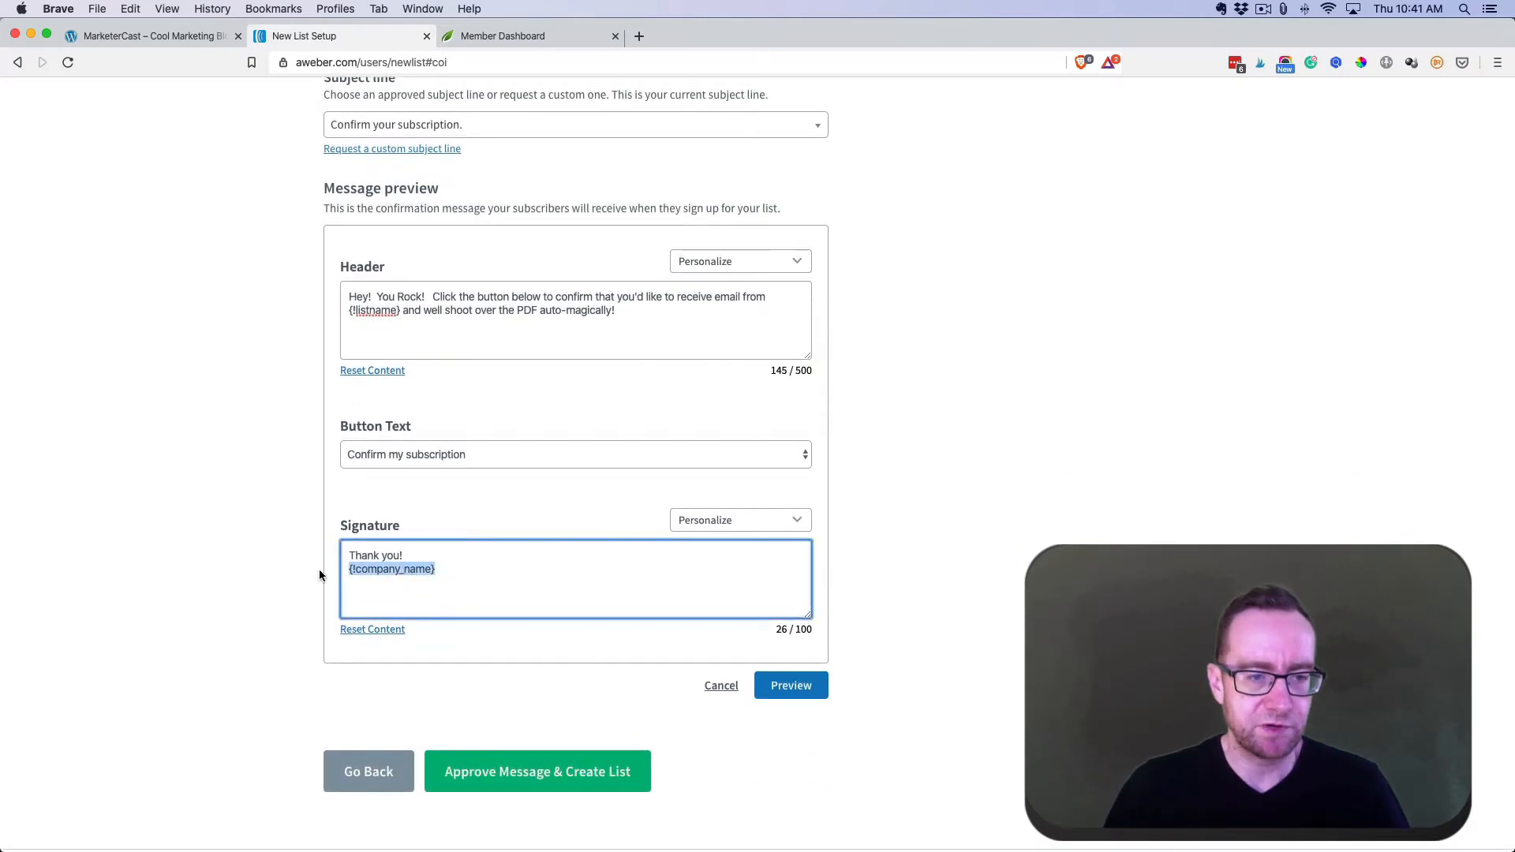
pyautogui.press('Return')
pyautogui.write('Andrew')
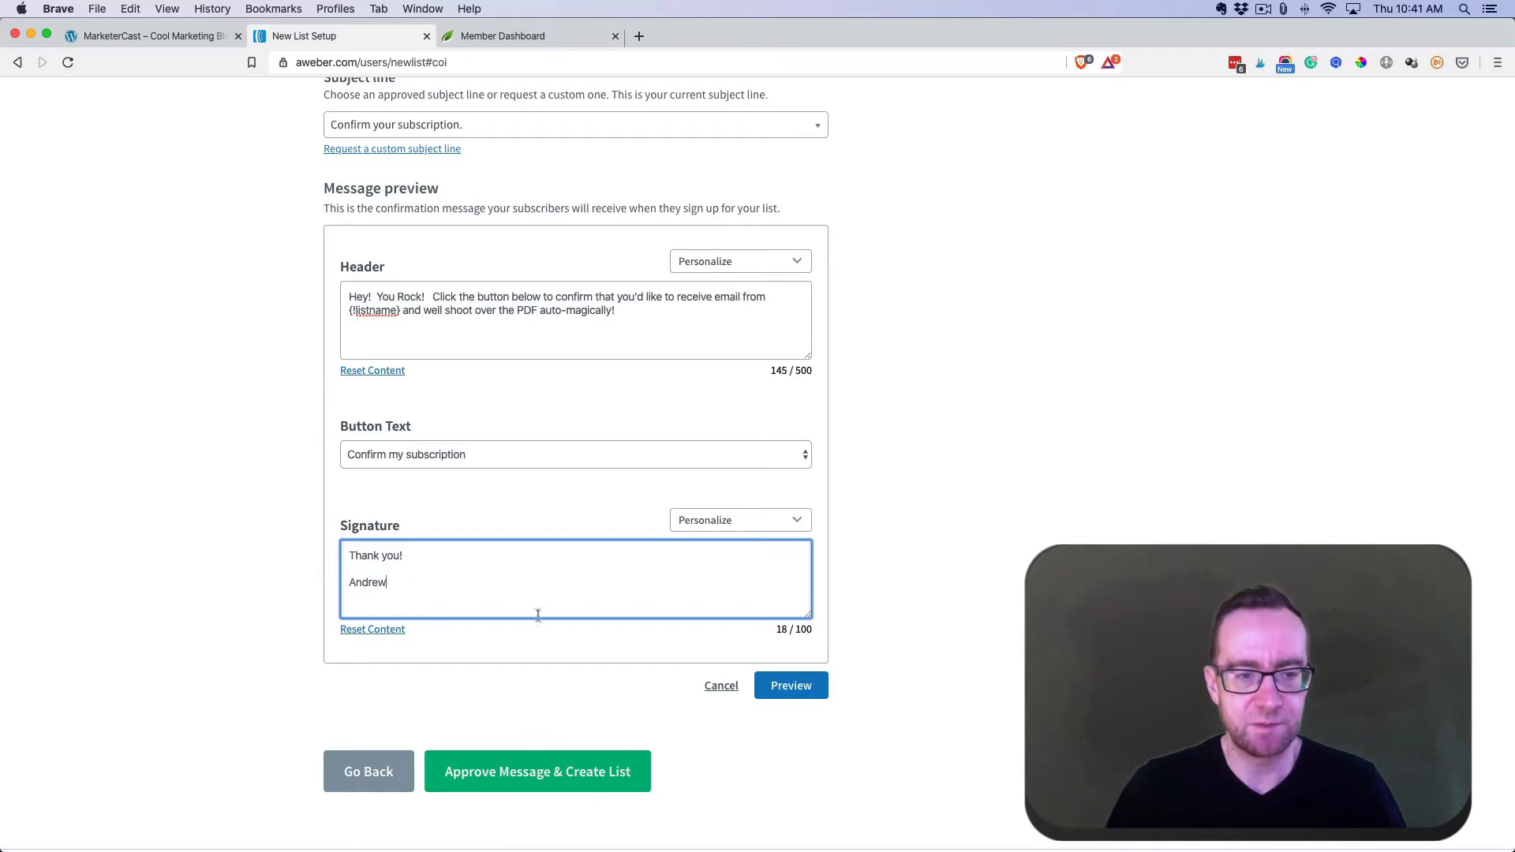
pyautogui.click(804, 686)
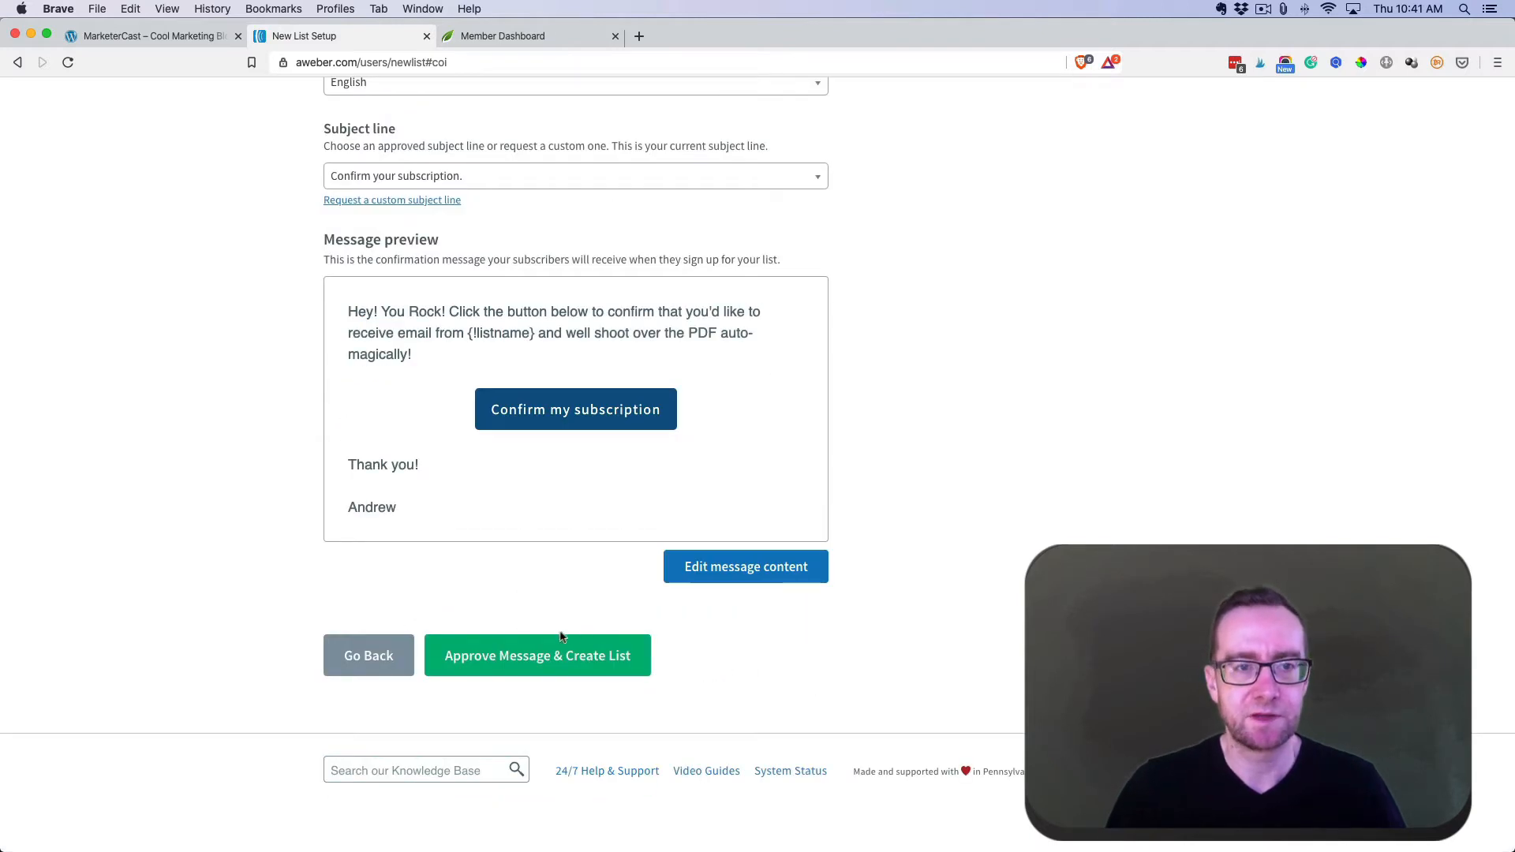
pyautogui.click(546, 658)
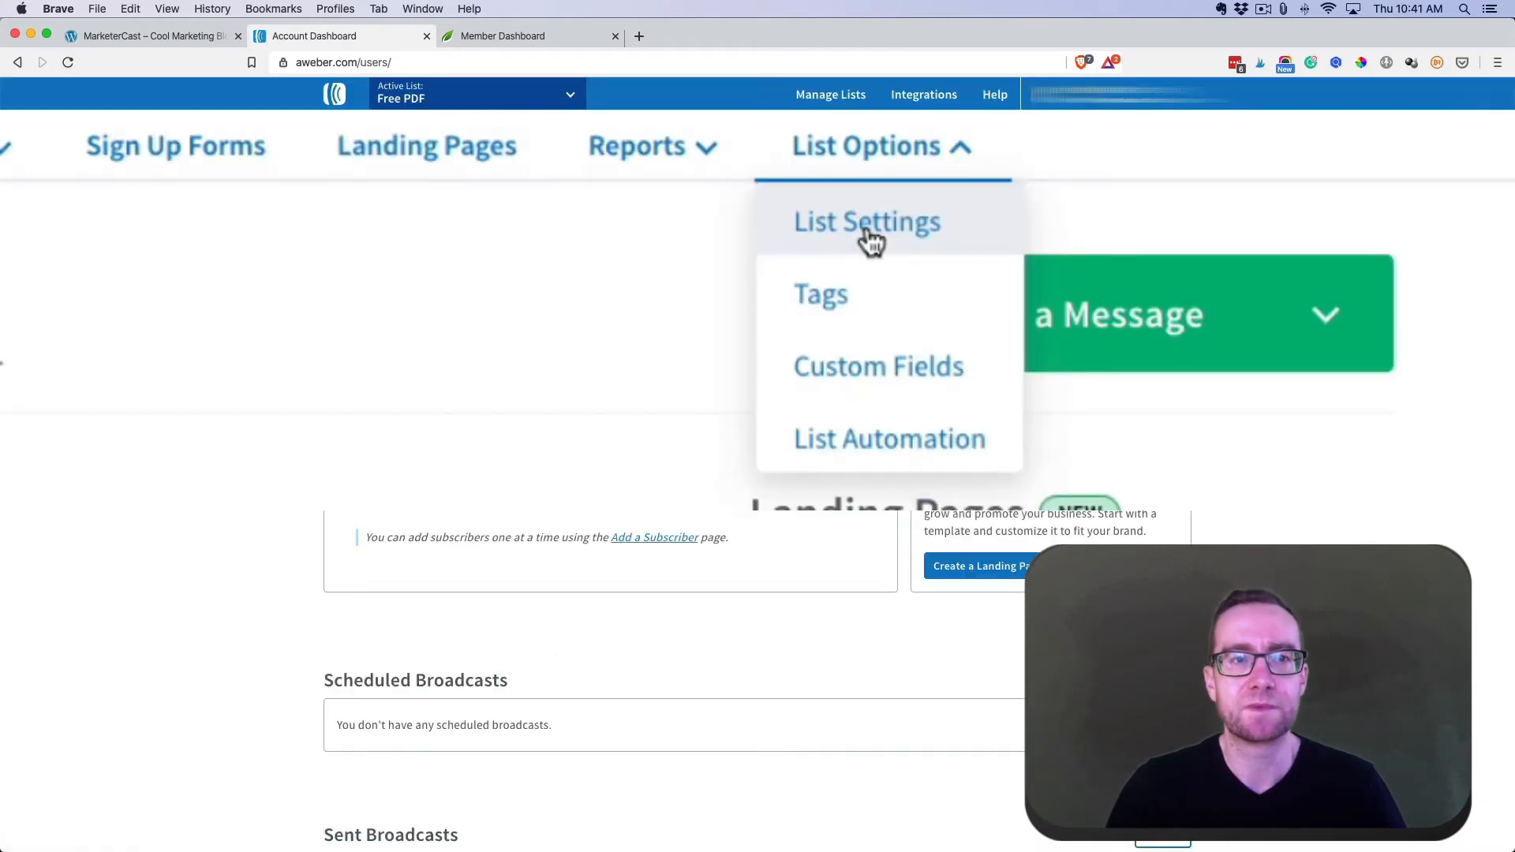
# - In List Settings, add the sender's name and email as a new-subscriber notification recipient
pyautogui.click(872, 241)
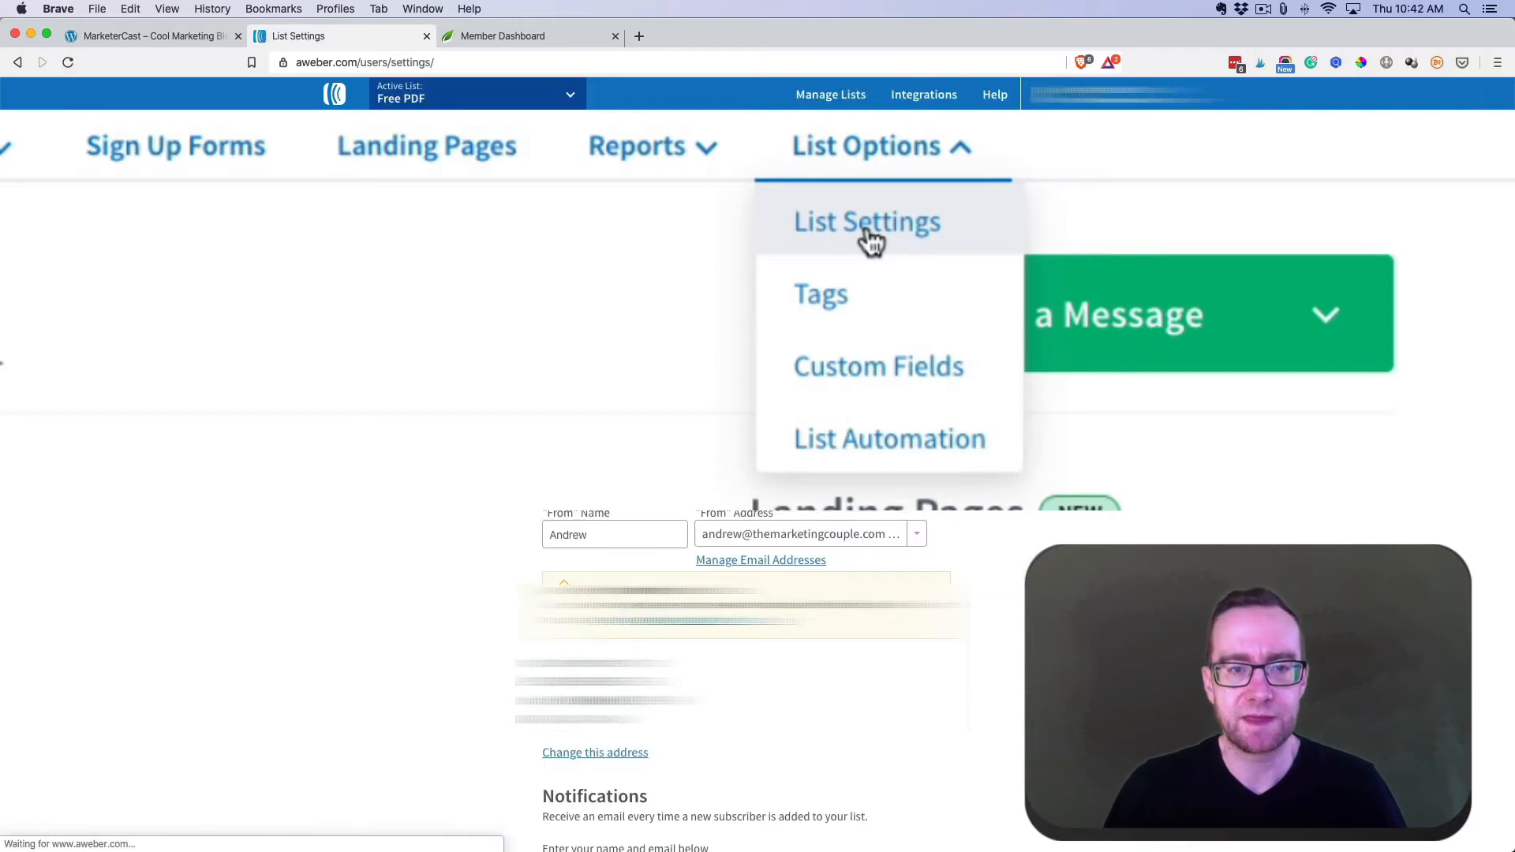
pyautogui.scroll(-5, 872, 241)
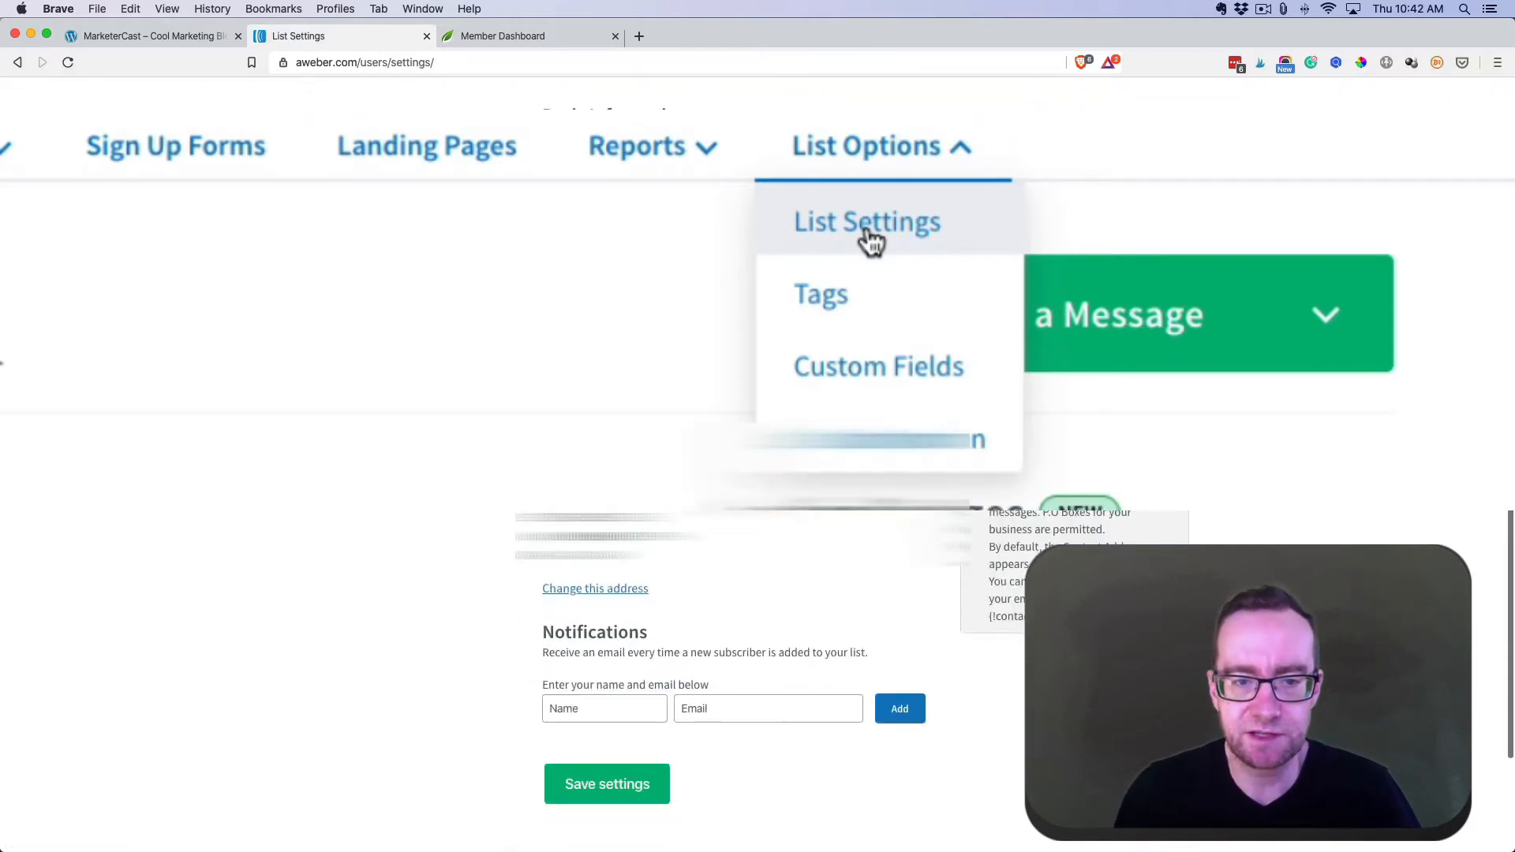
pyautogui.scroll(-2, 623, 710)
pyautogui.click(603, 636)
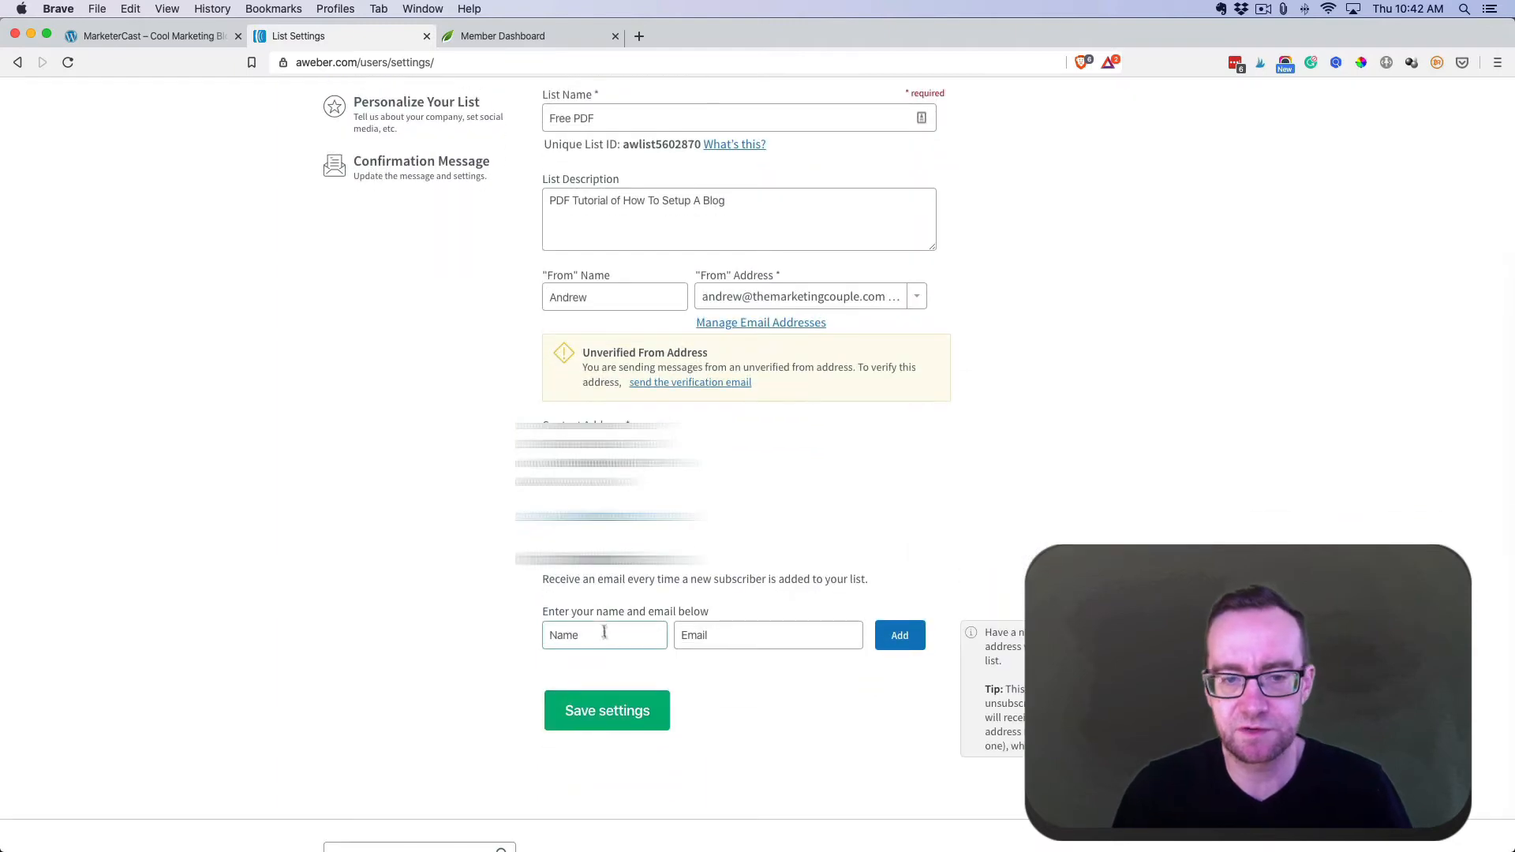
pyautogui.write('A')
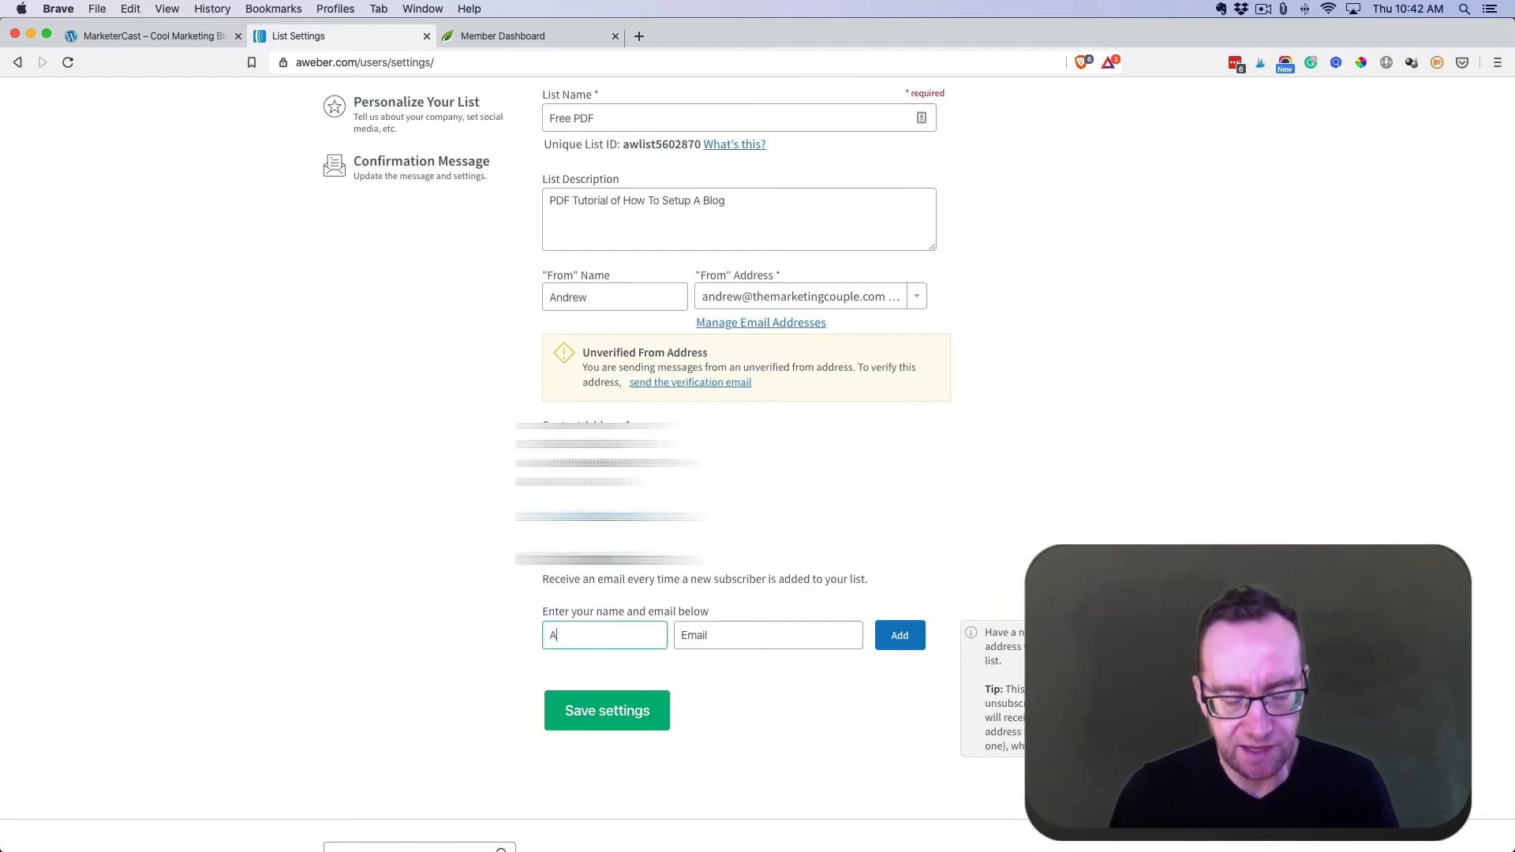
pyautogui.write('ndrew')
pyautogui.click(709, 636)
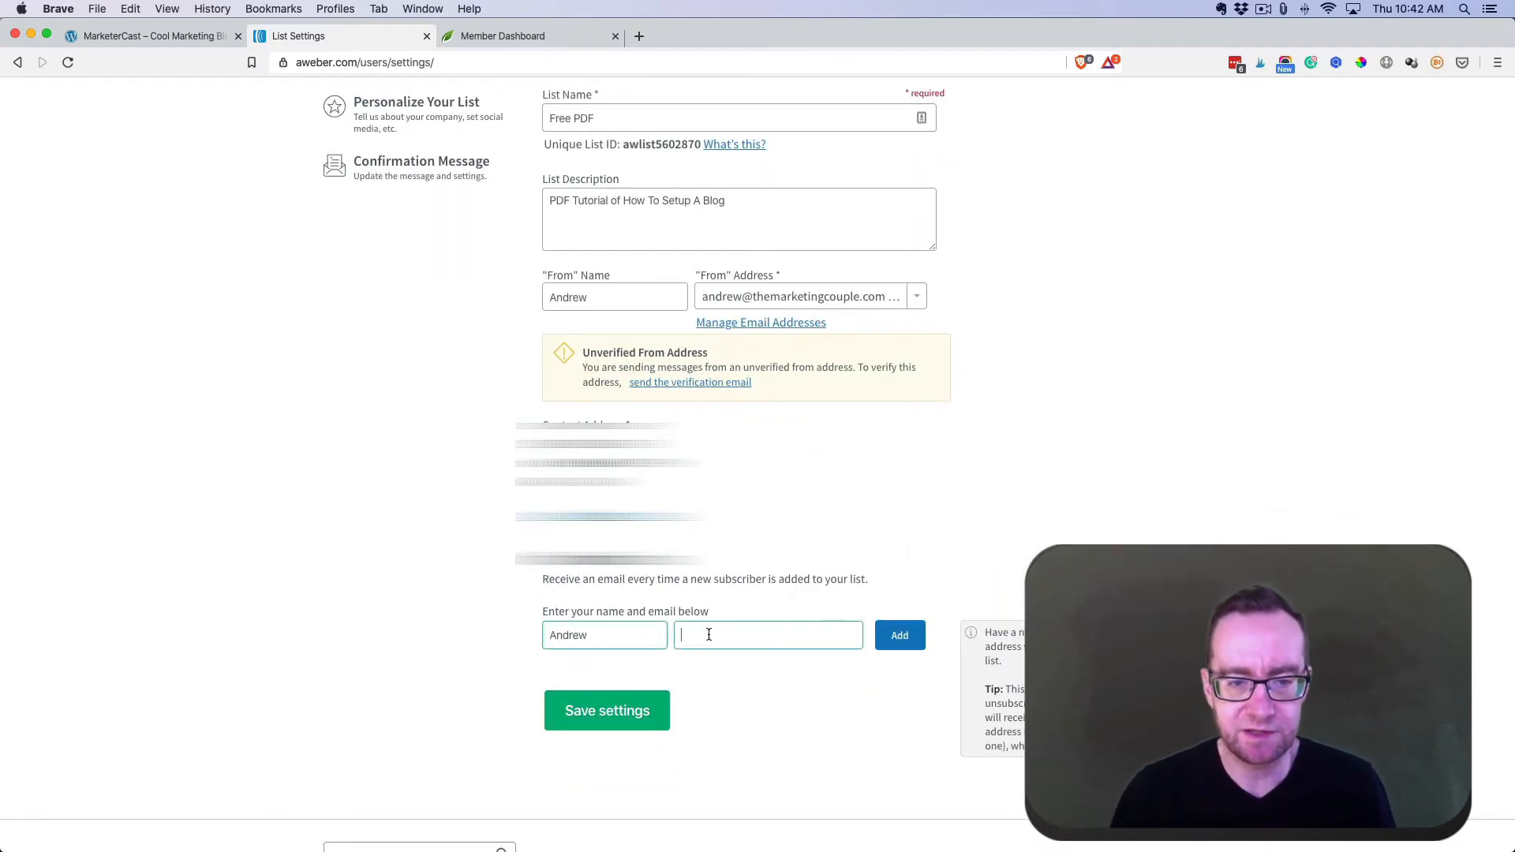
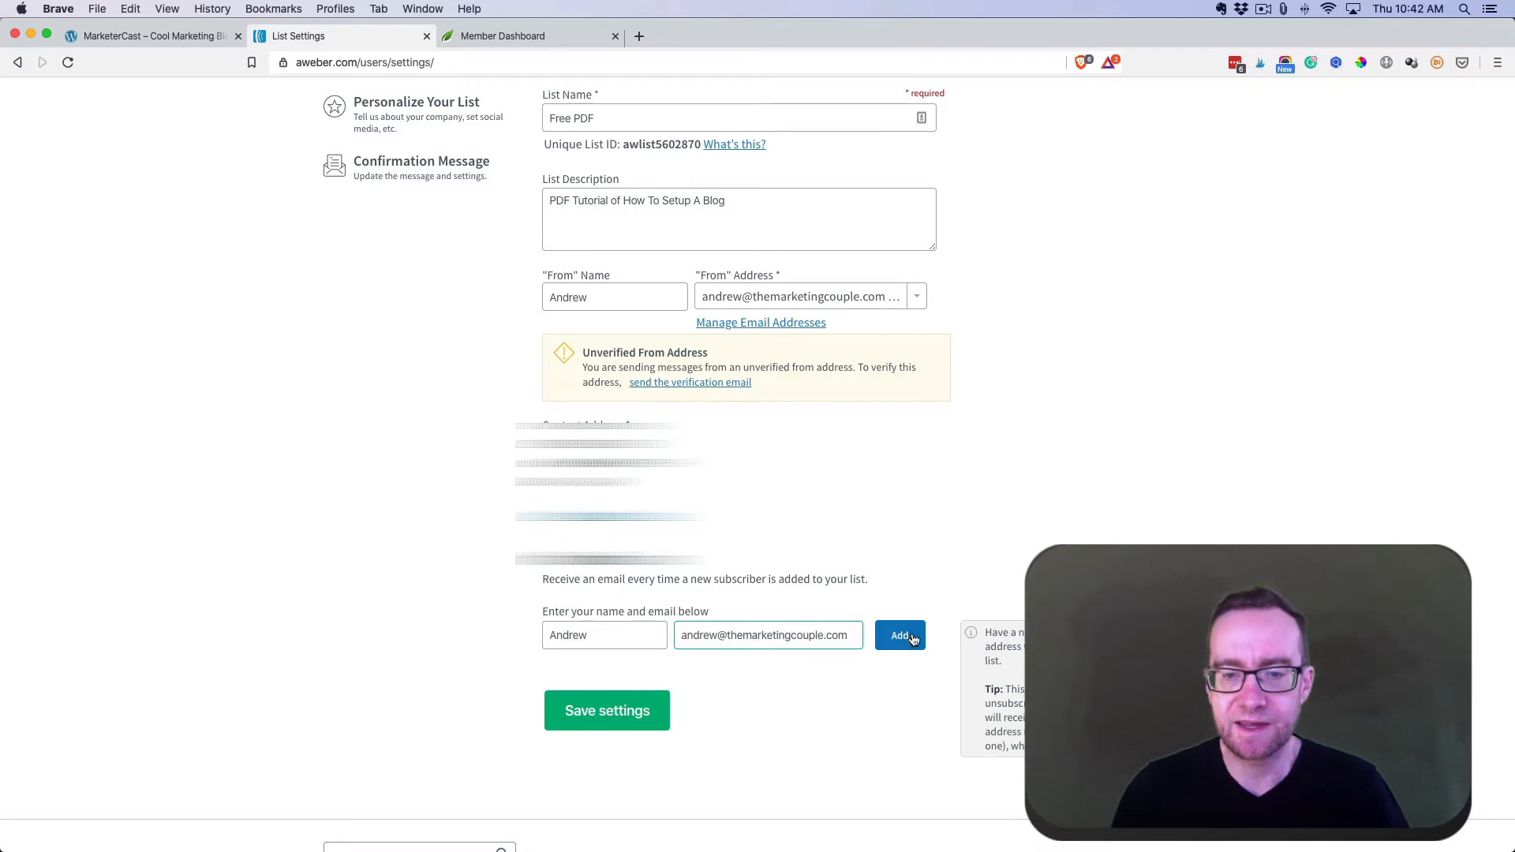
pyautogui.click(913, 639)
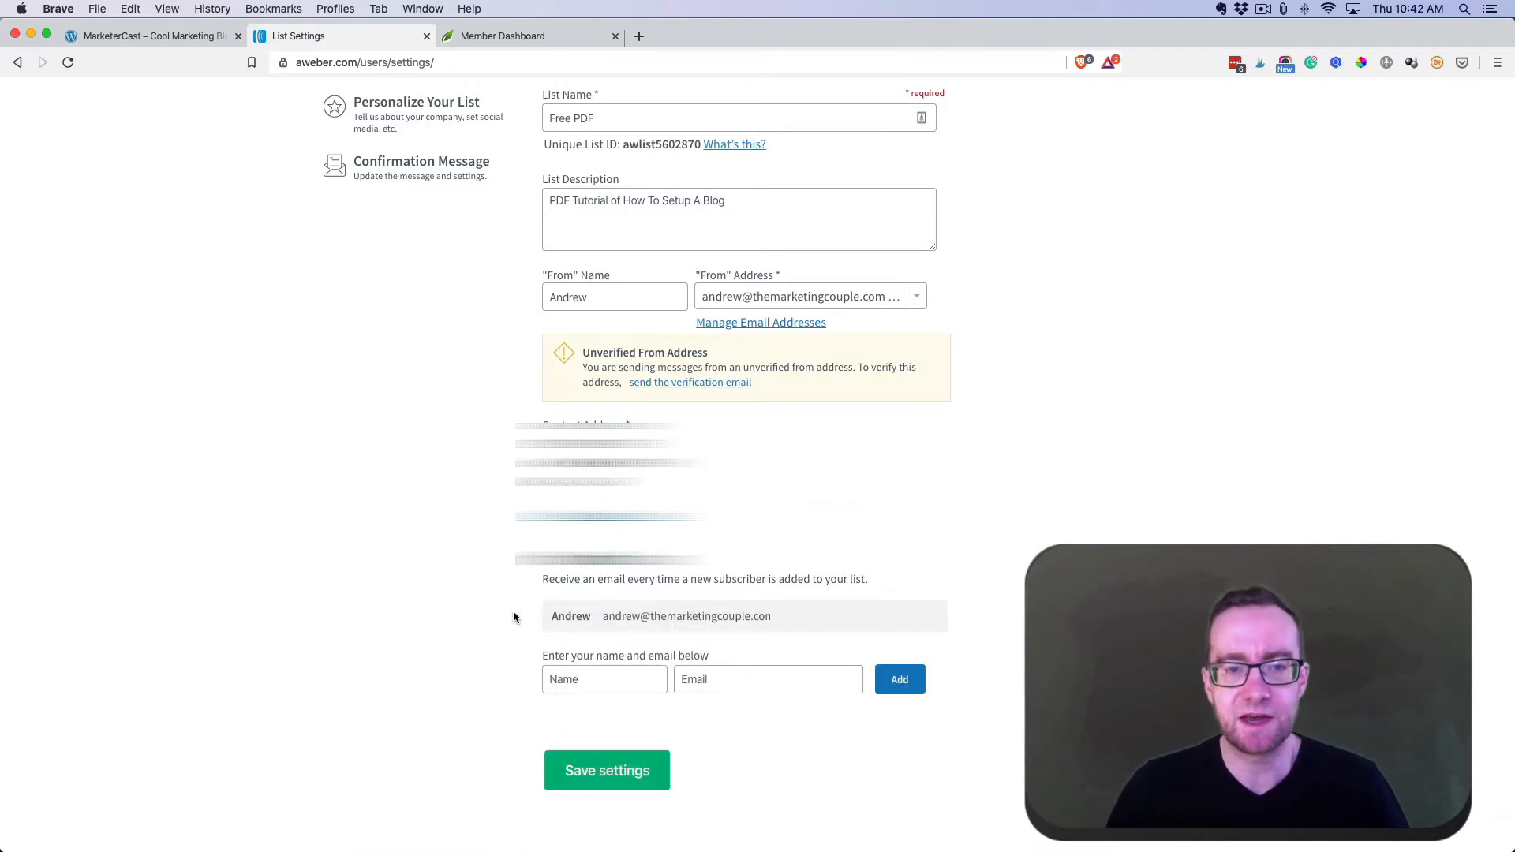
pyautogui.scroll(5, 513, 612)
# - Review the Free PDF list's Company Branding and Global Text Snippets personalisation settings
pyautogui.click(419, 348)
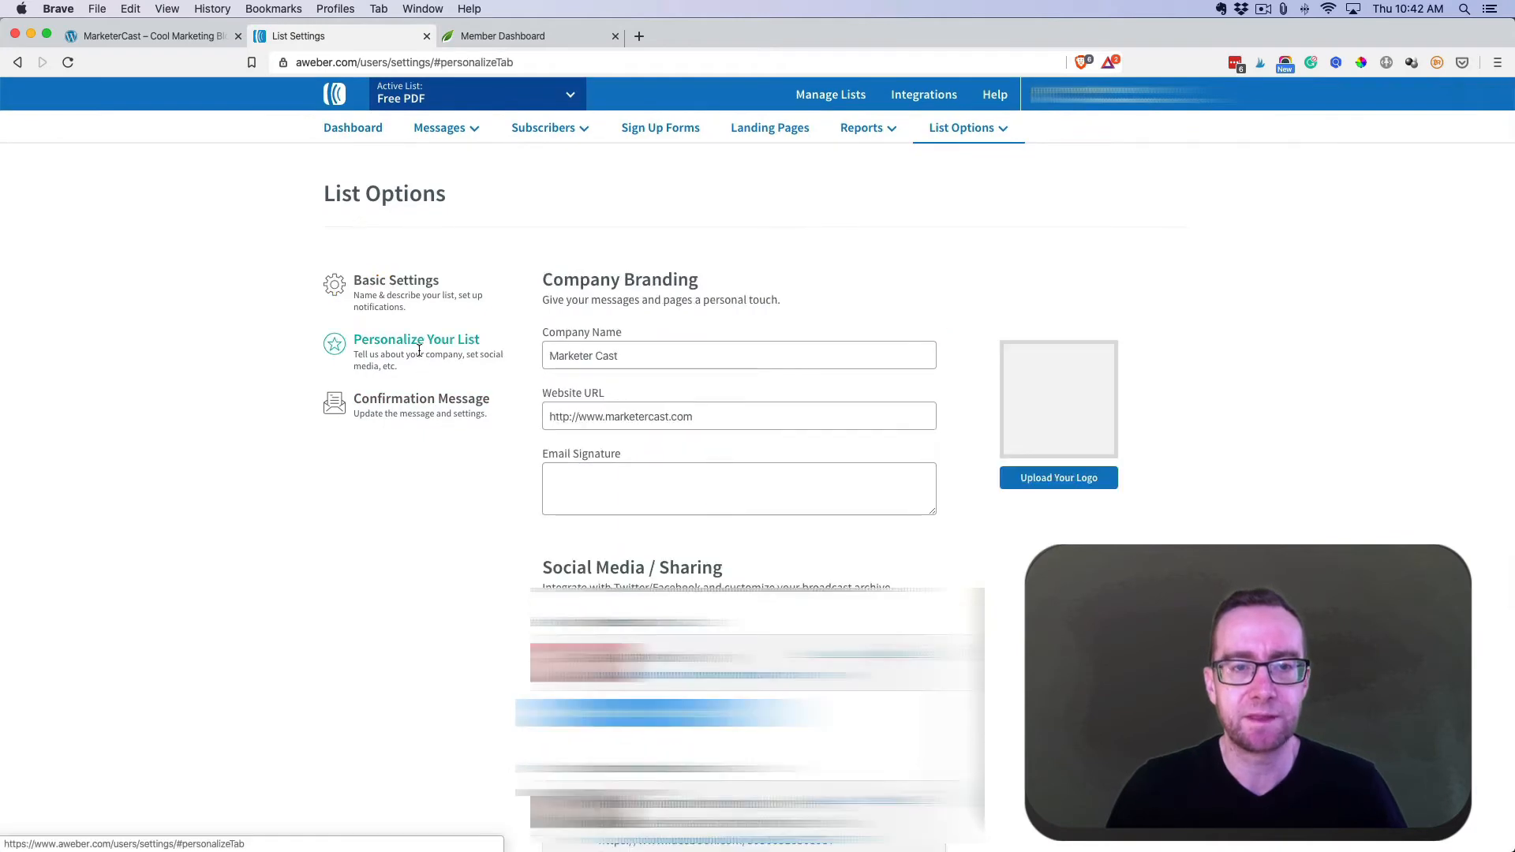
pyautogui.scroll(-1, 498, 432)
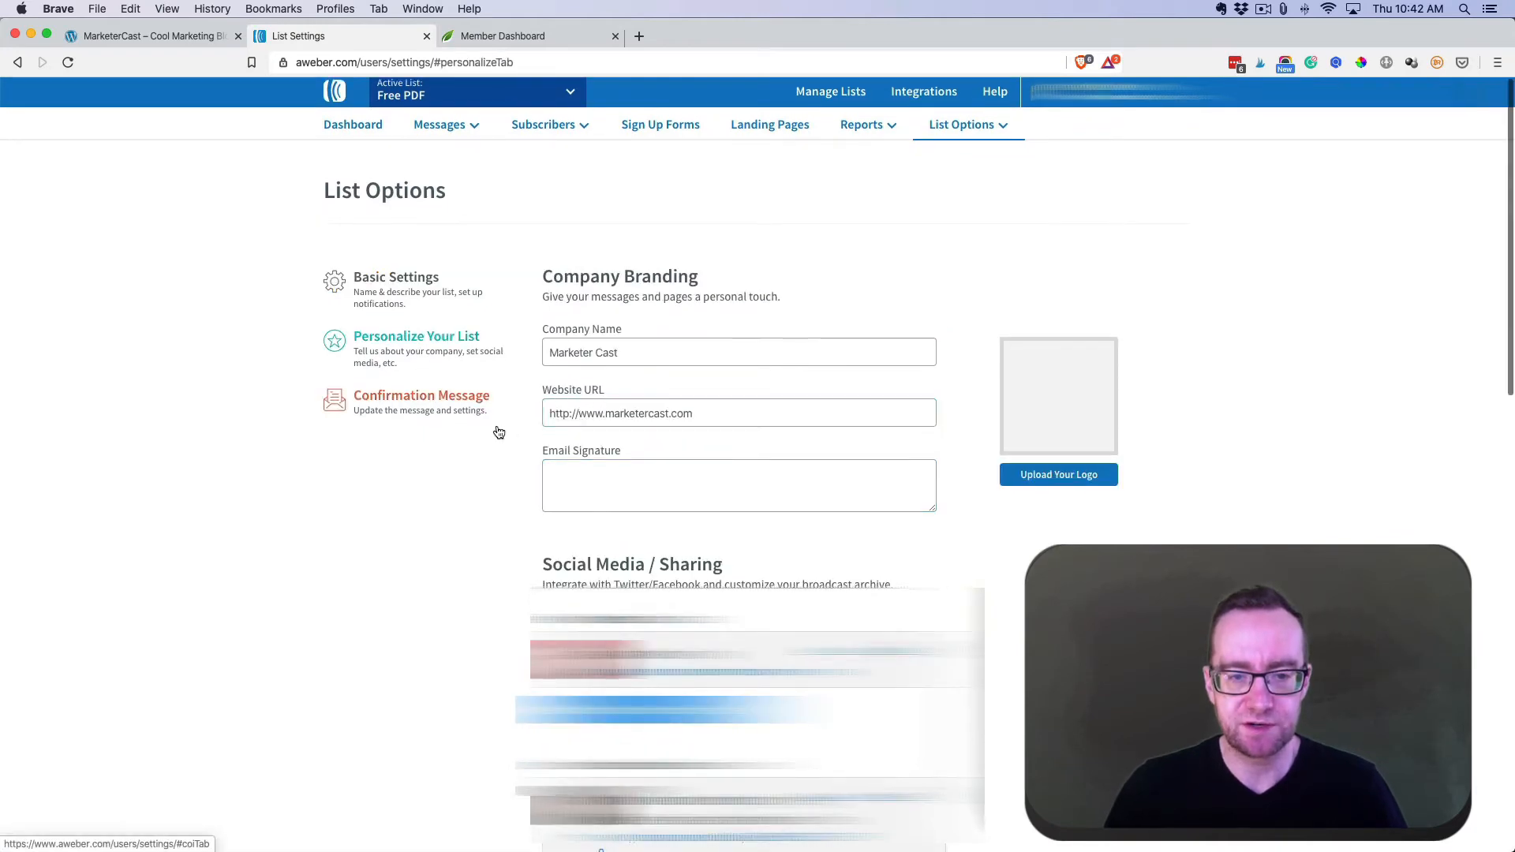
pyautogui.click(497, 429)
pyautogui.click(406, 355)
pyautogui.scroll(-5, 488, 421)
pyautogui.scroll(-10, 487, 424)
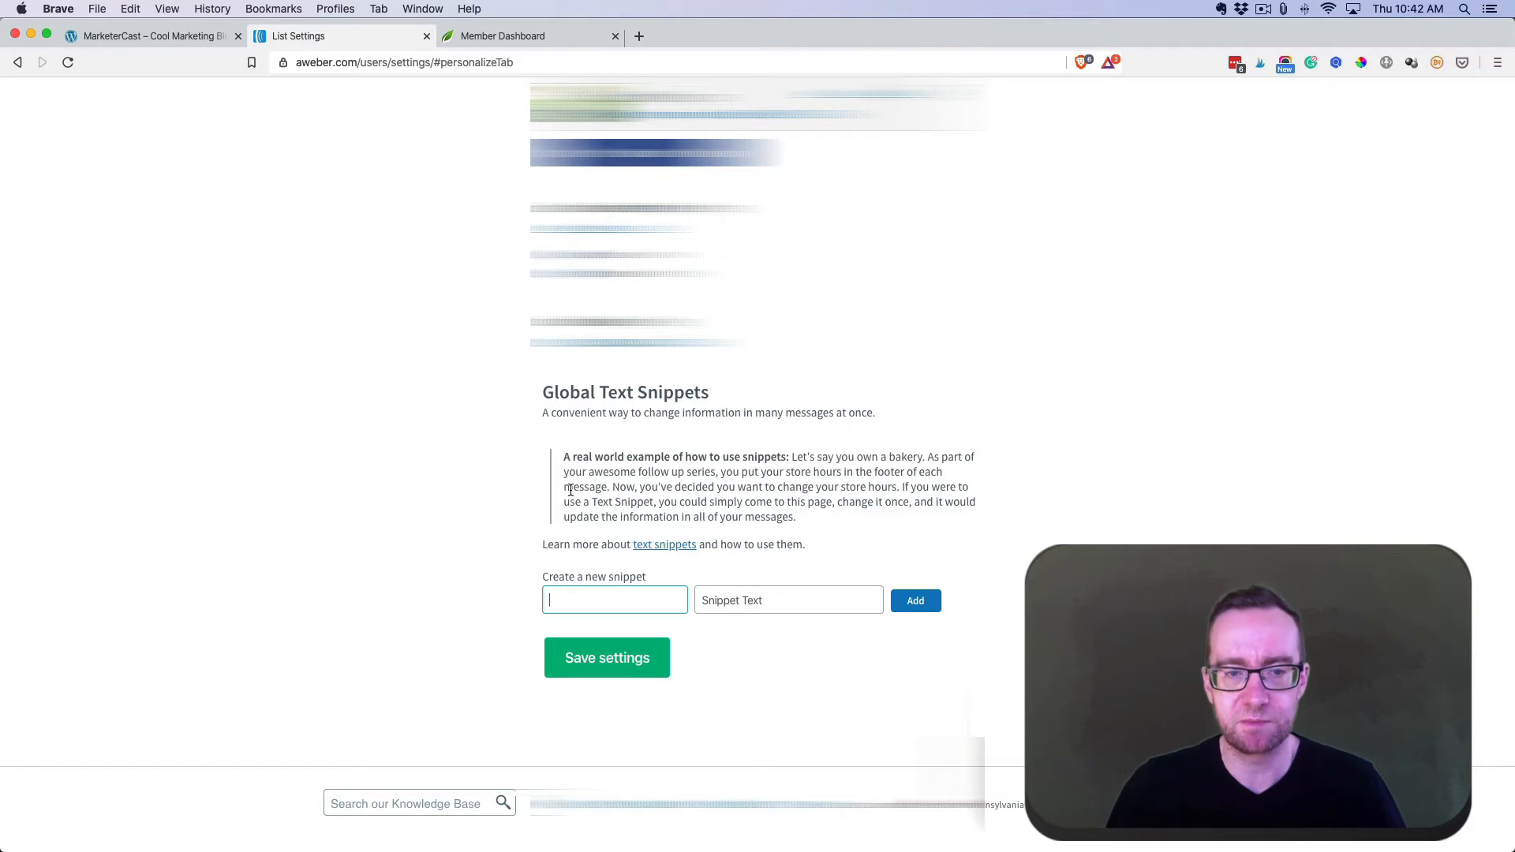
pyautogui.scroll(5, 570, 489)
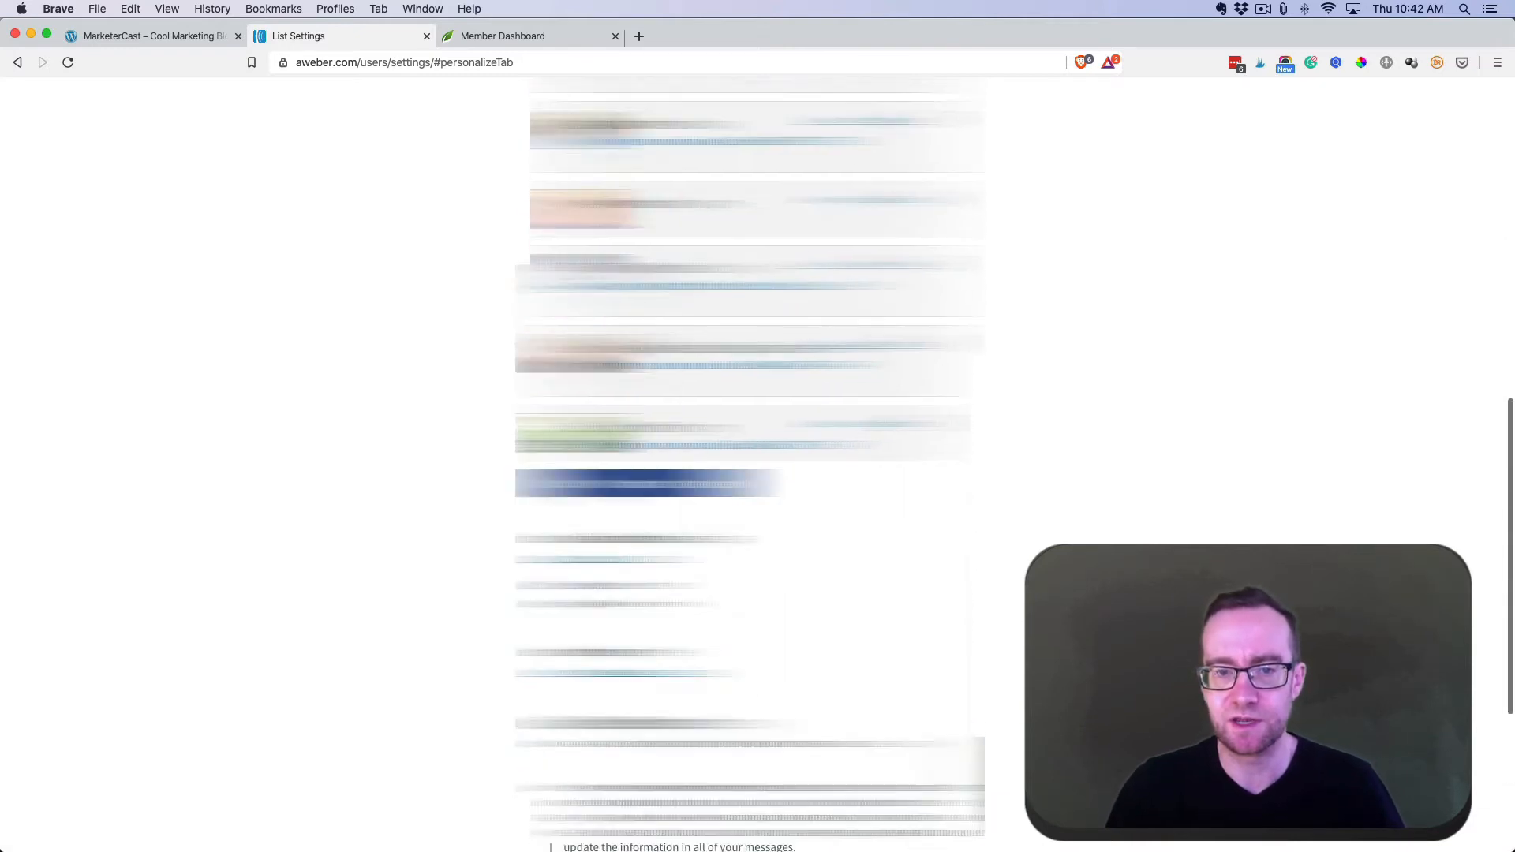
pyautogui.scroll(8, 750, 466)
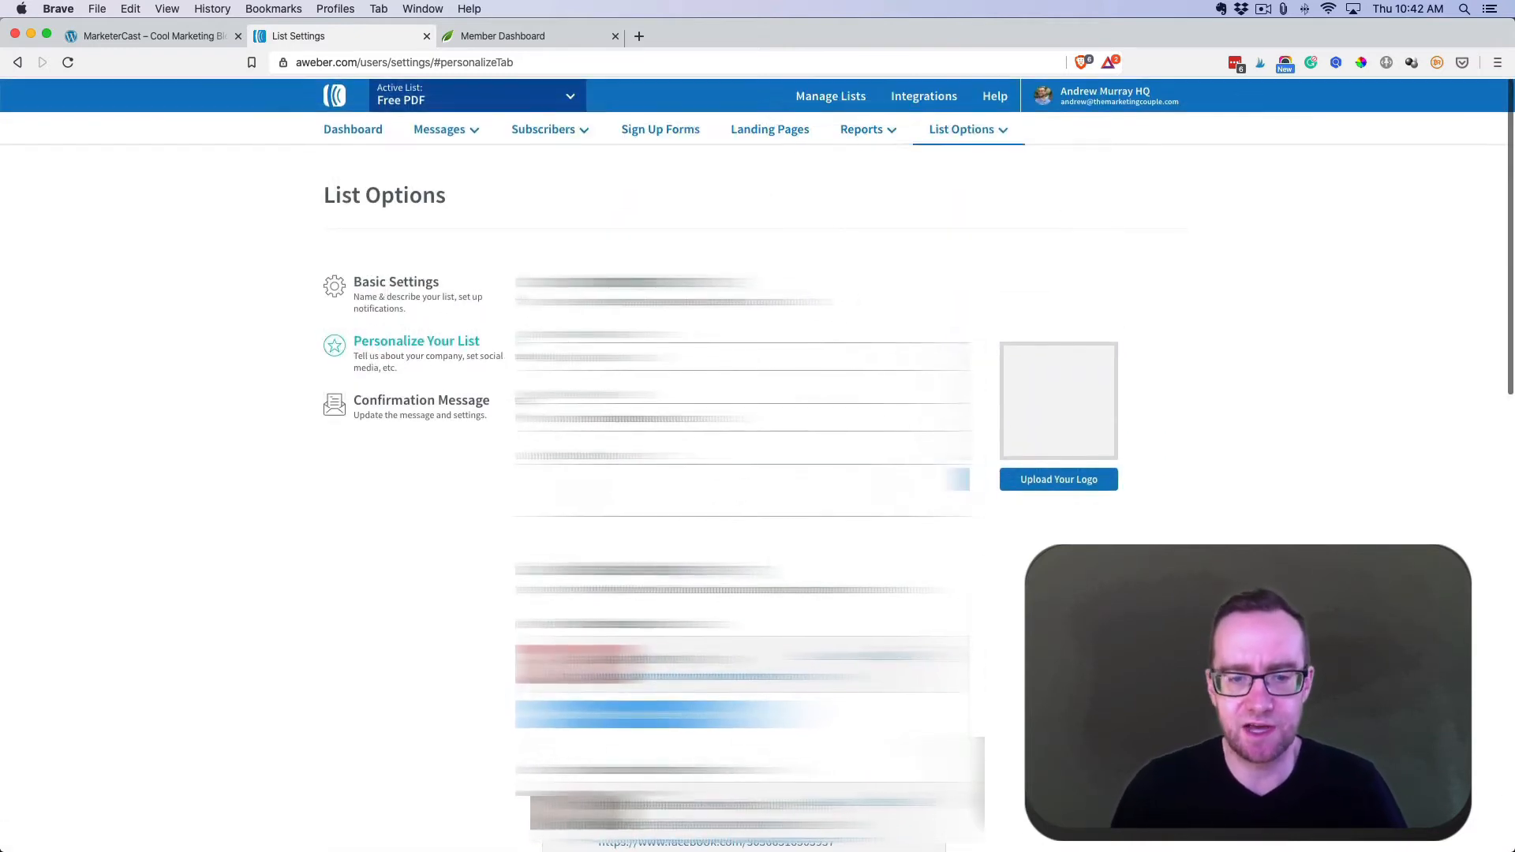
# - Upload MarketerCastLogo.png from Downloads as the list's company branding logo
pyautogui.click(1062, 483)
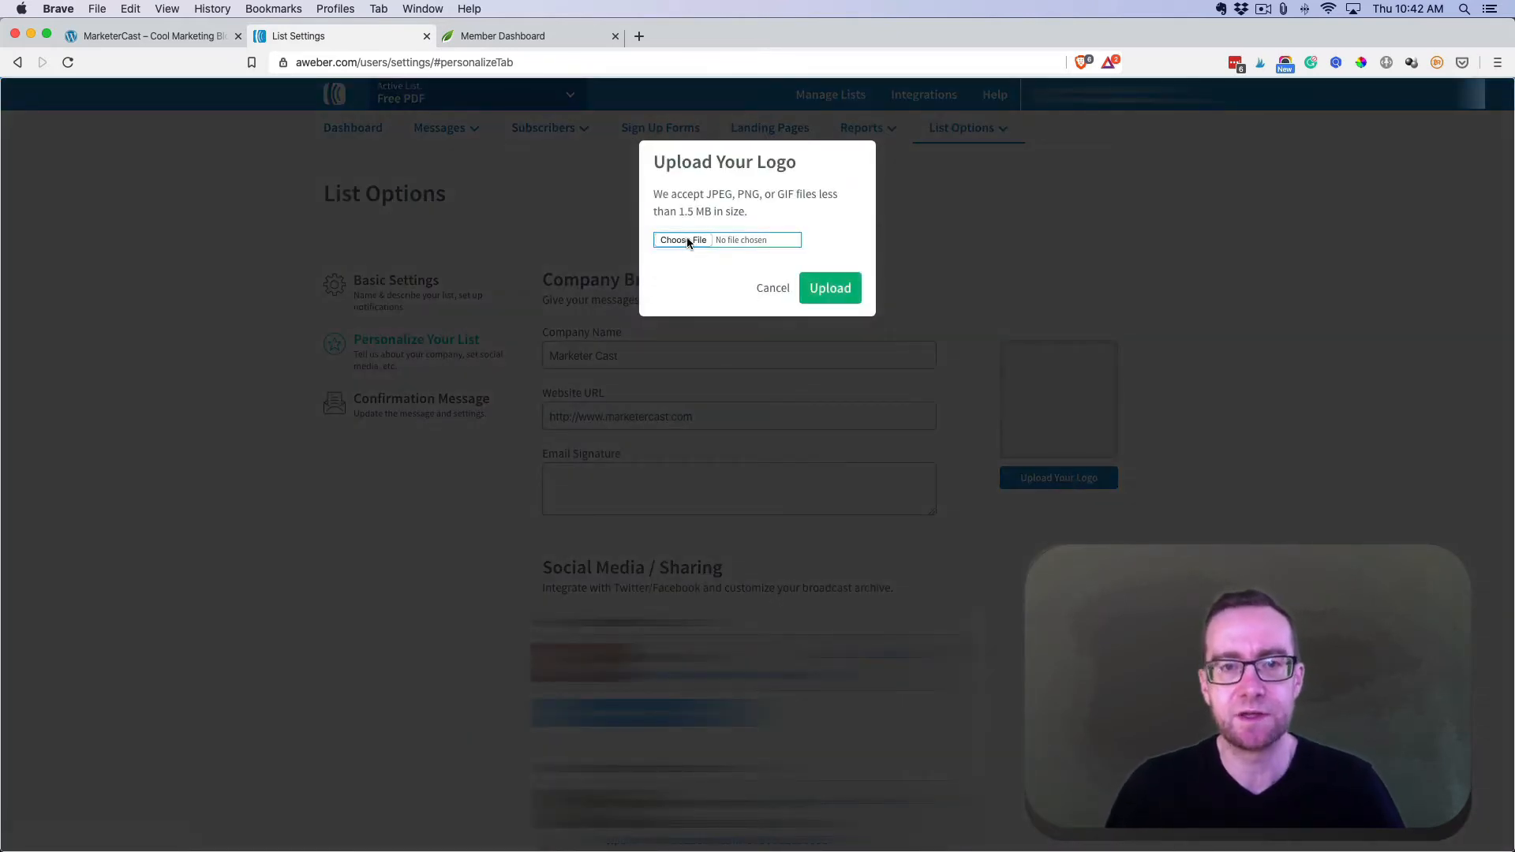
pyautogui.click(685, 240)
pyautogui.click(482, 136)
pyautogui.doubleClick(481, 136)
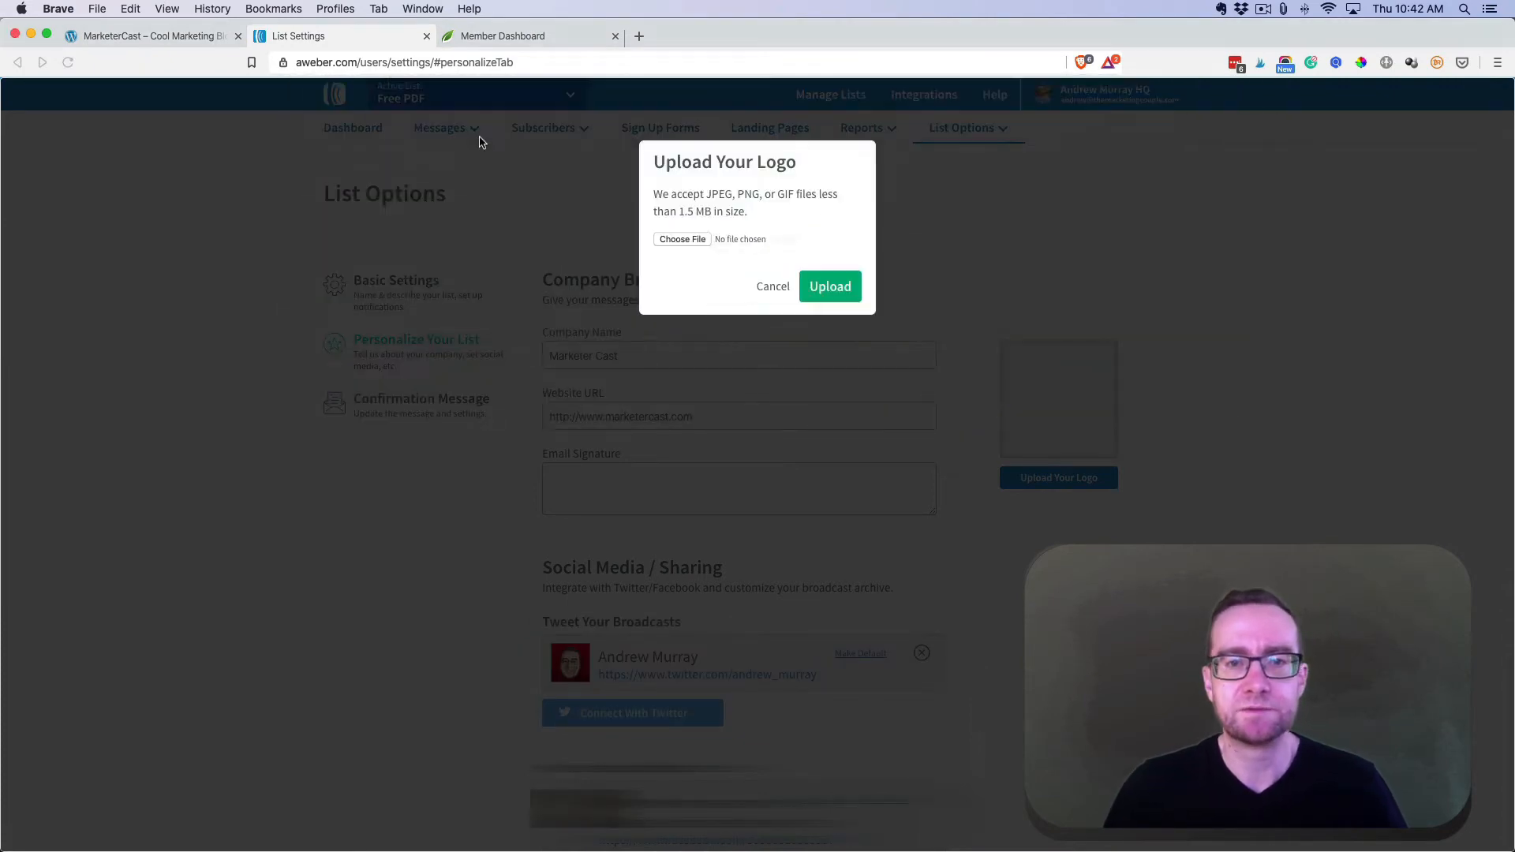
pyautogui.click(826, 286)
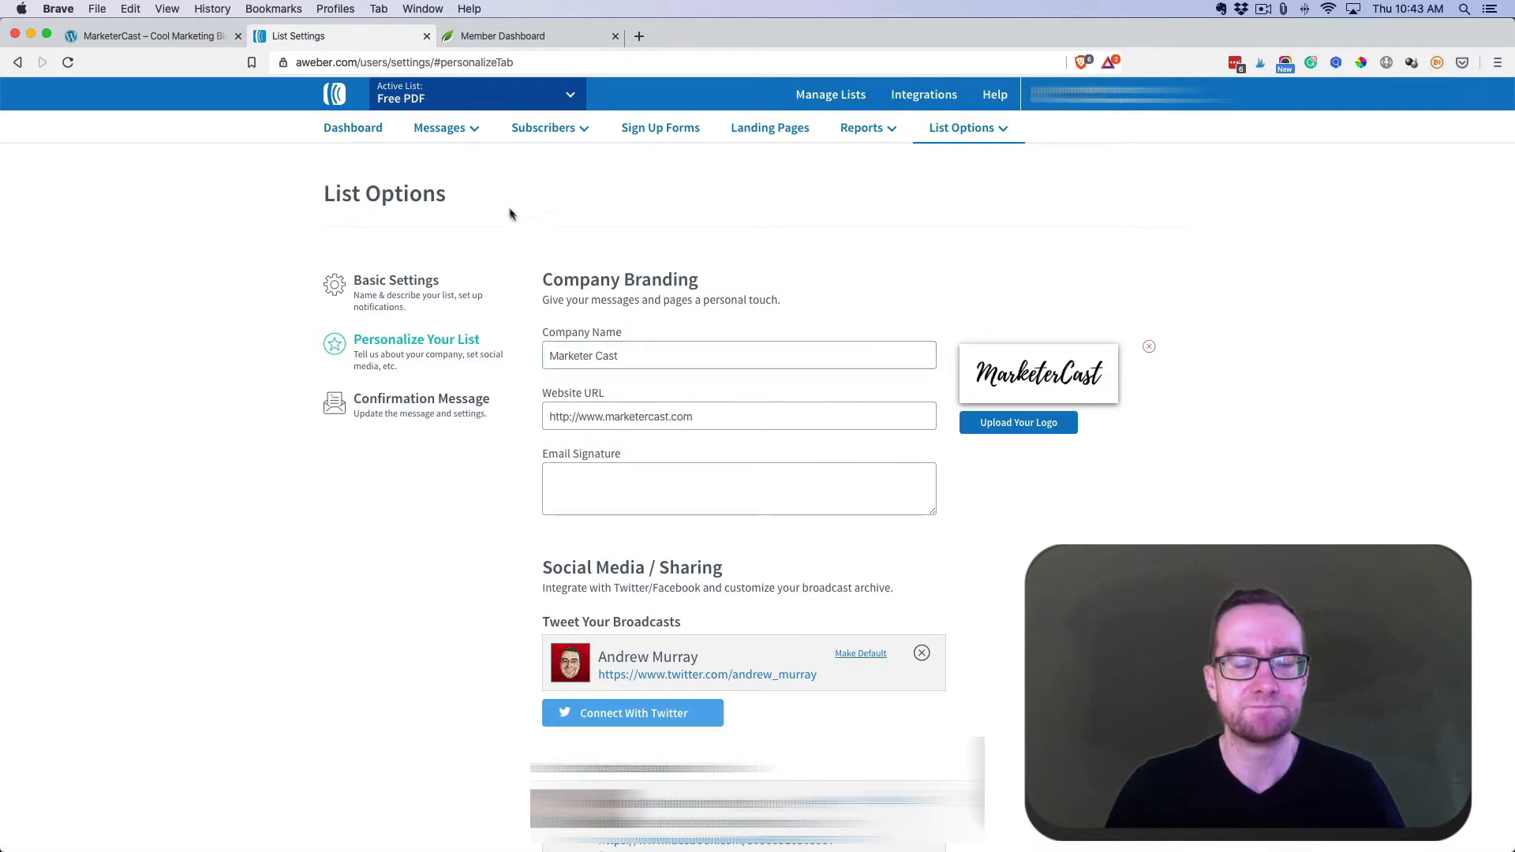
pyautogui.moveTo(459, 136)
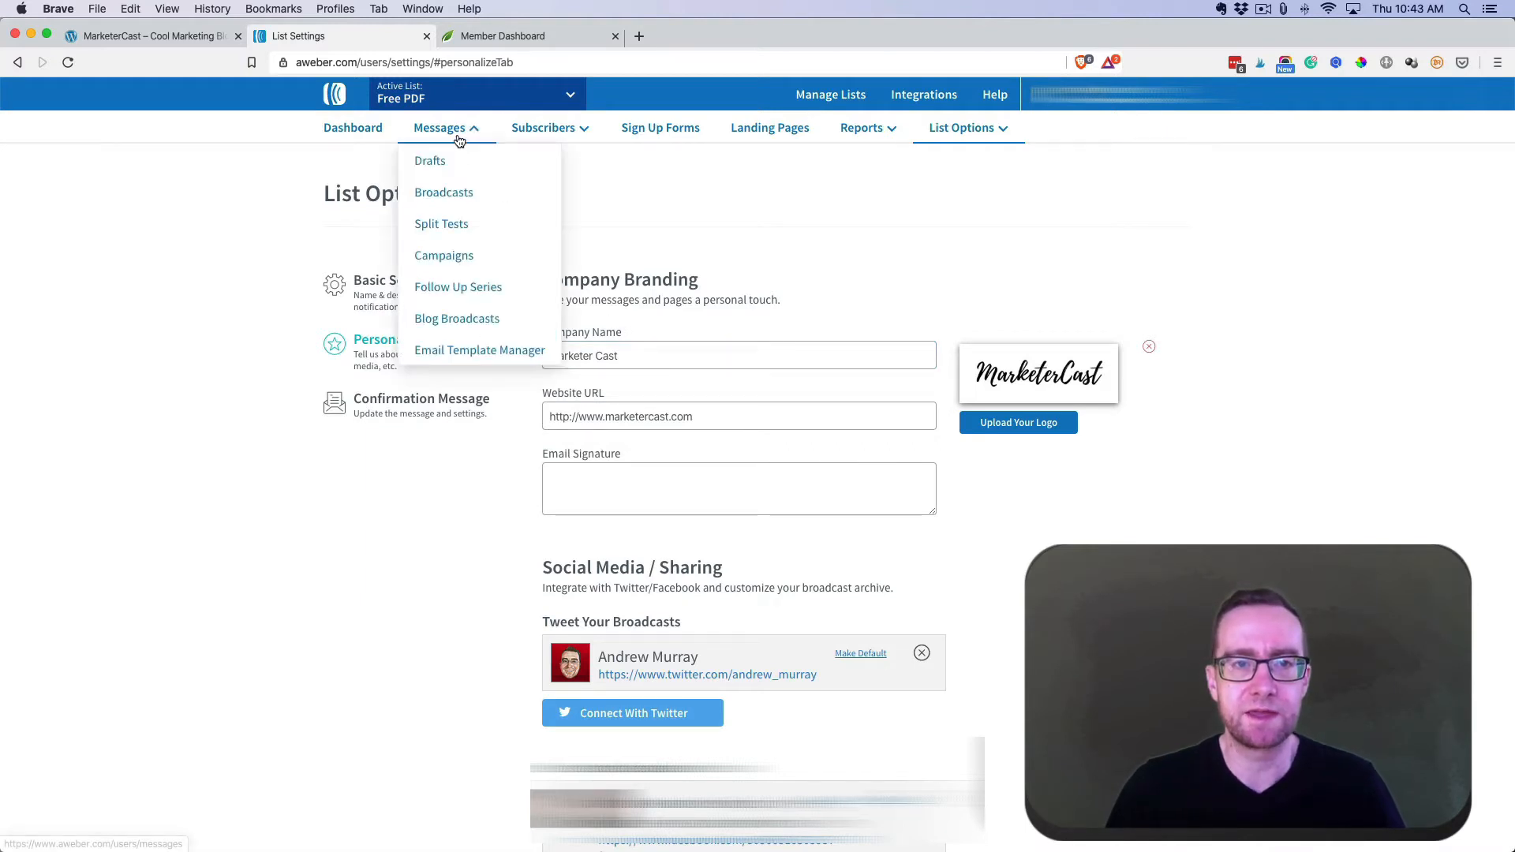
# - Go to Messages > Campaigns and open the New campaign dialog
pyautogui.click(448, 256)
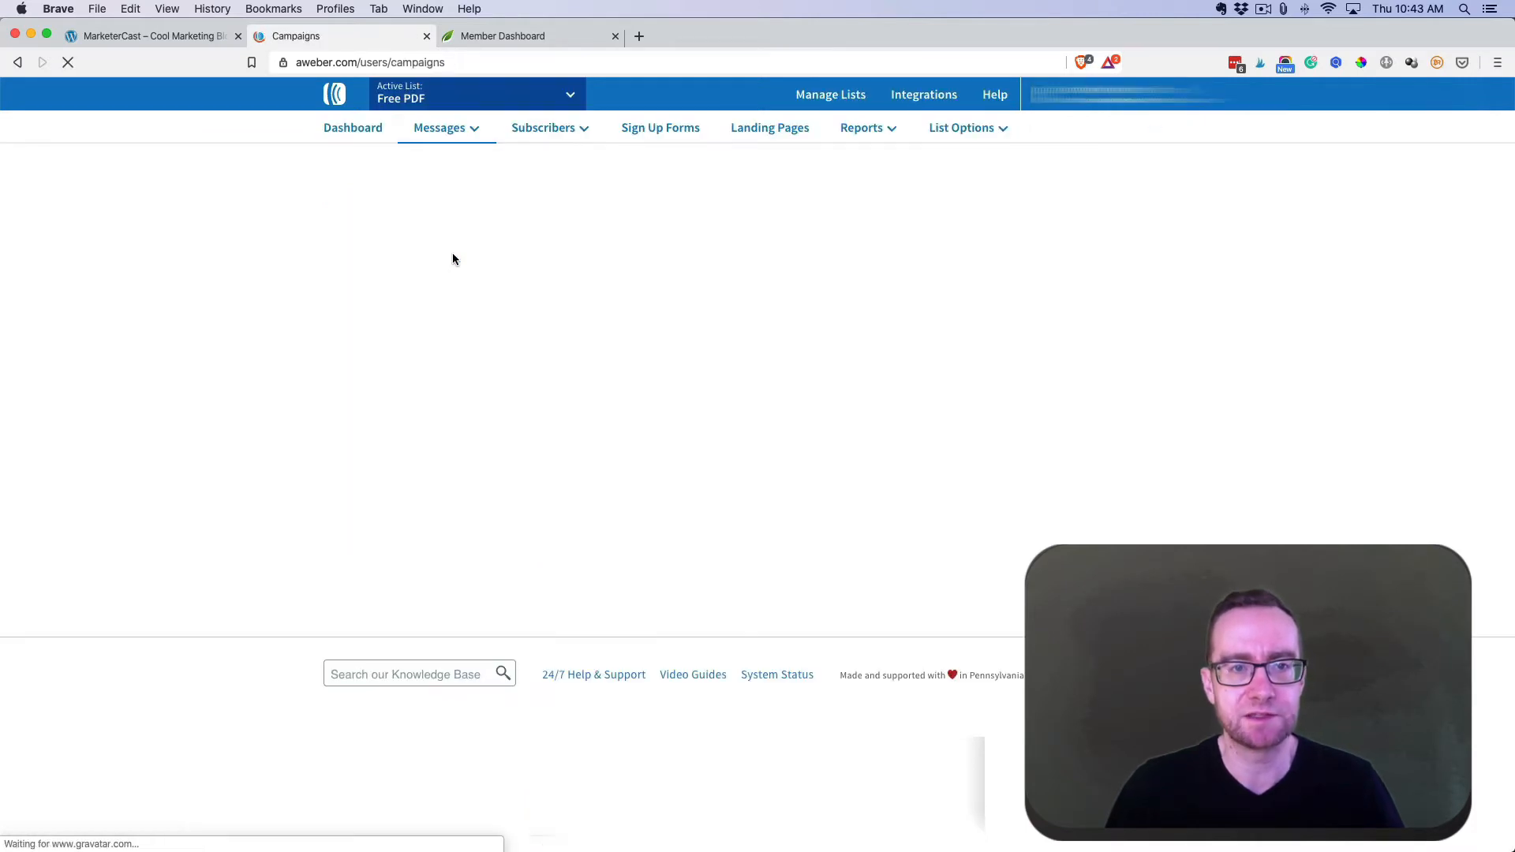
pyautogui.click(442, 128)
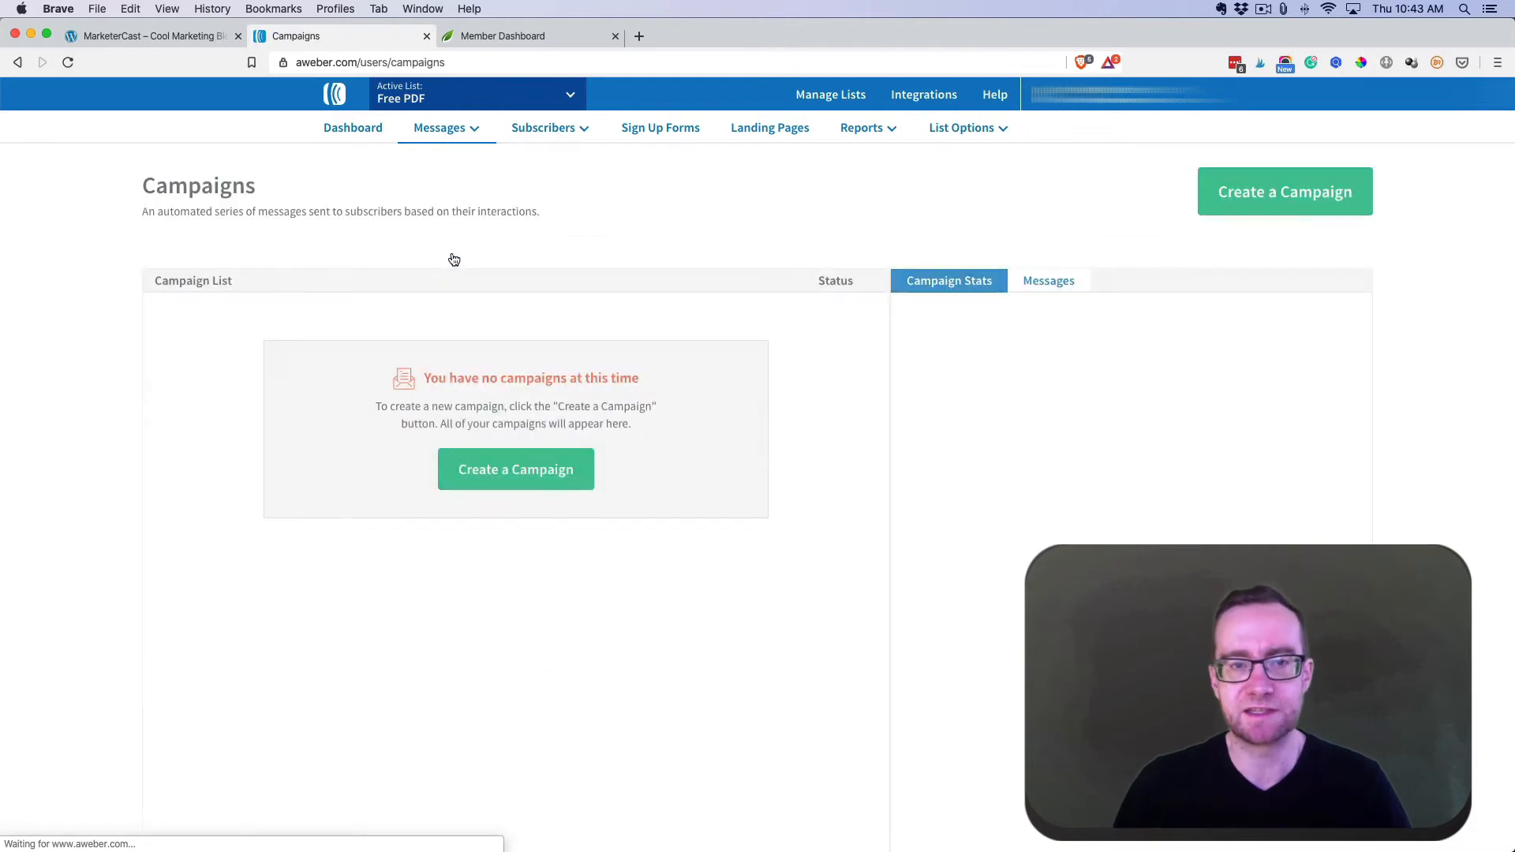
pyautogui.click(531, 456)
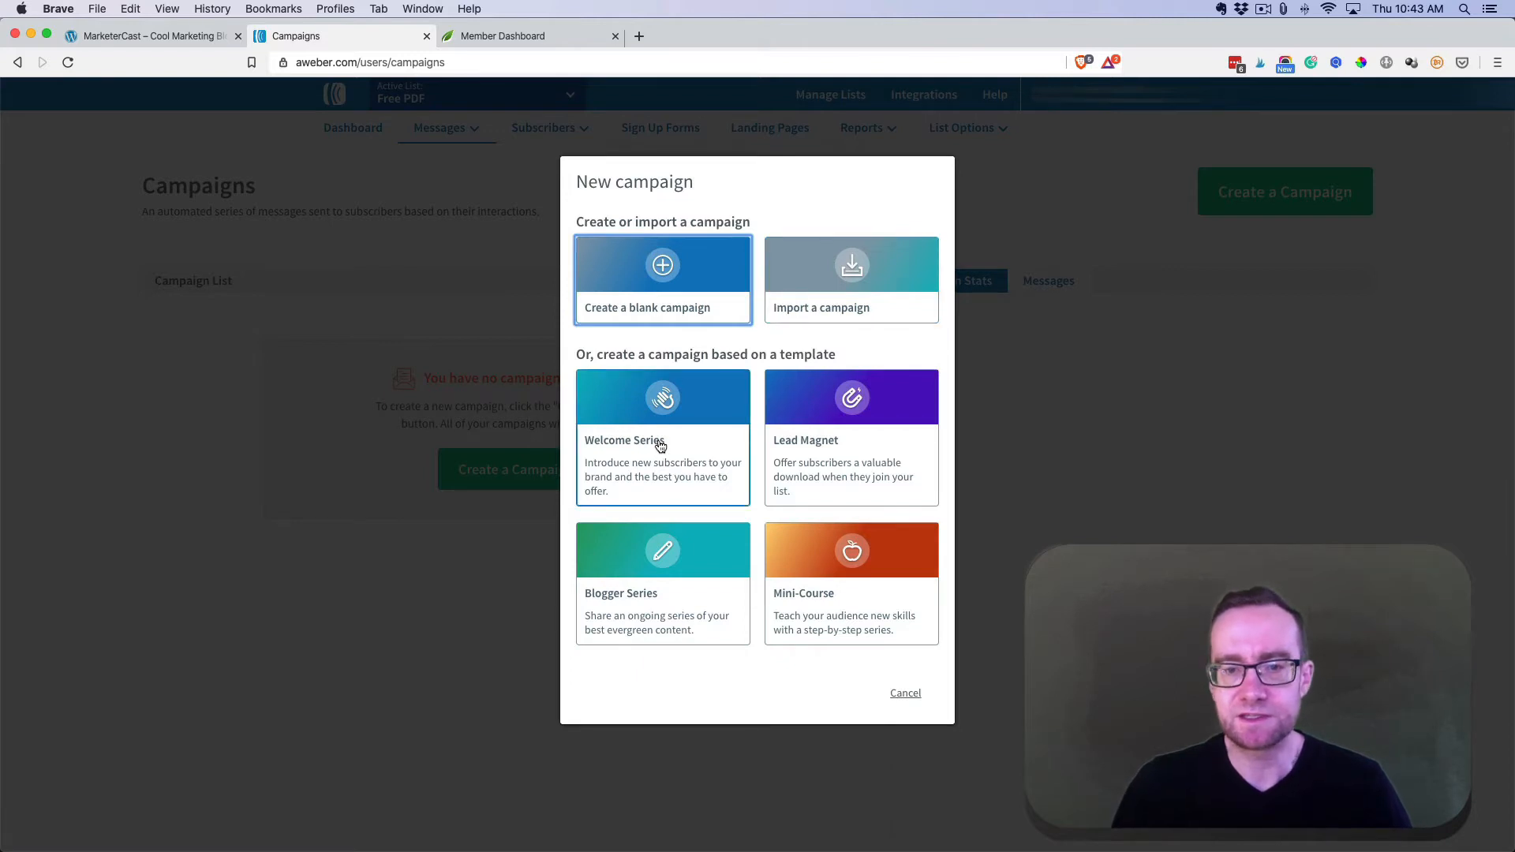
# - Create a Lead Magnet campaign with its suggested name and open the 'Your freebie is inside' email
pyautogui.click(863, 461)
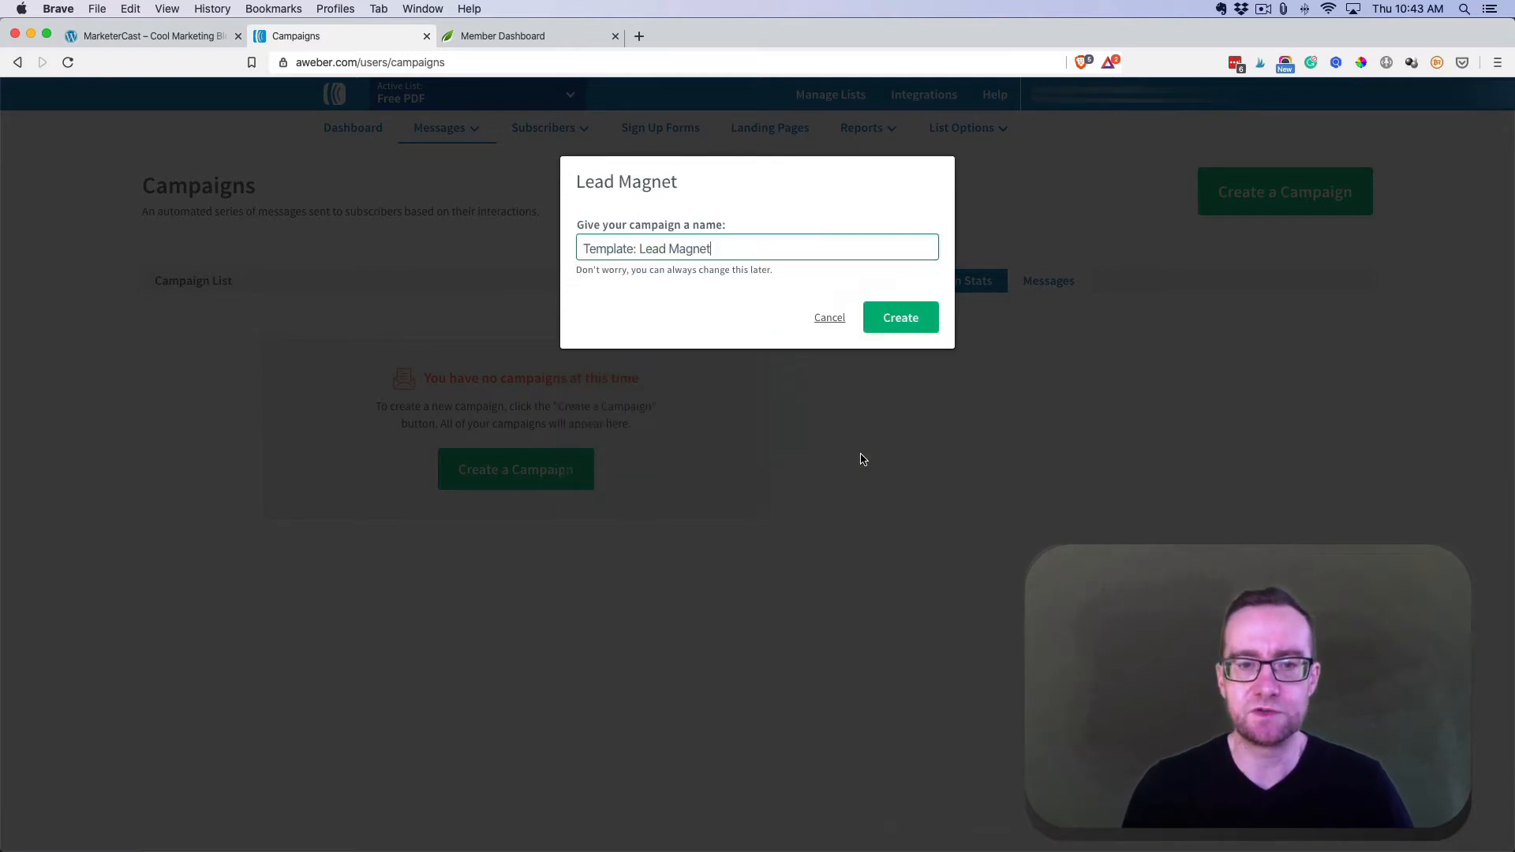
pyautogui.click(894, 318)
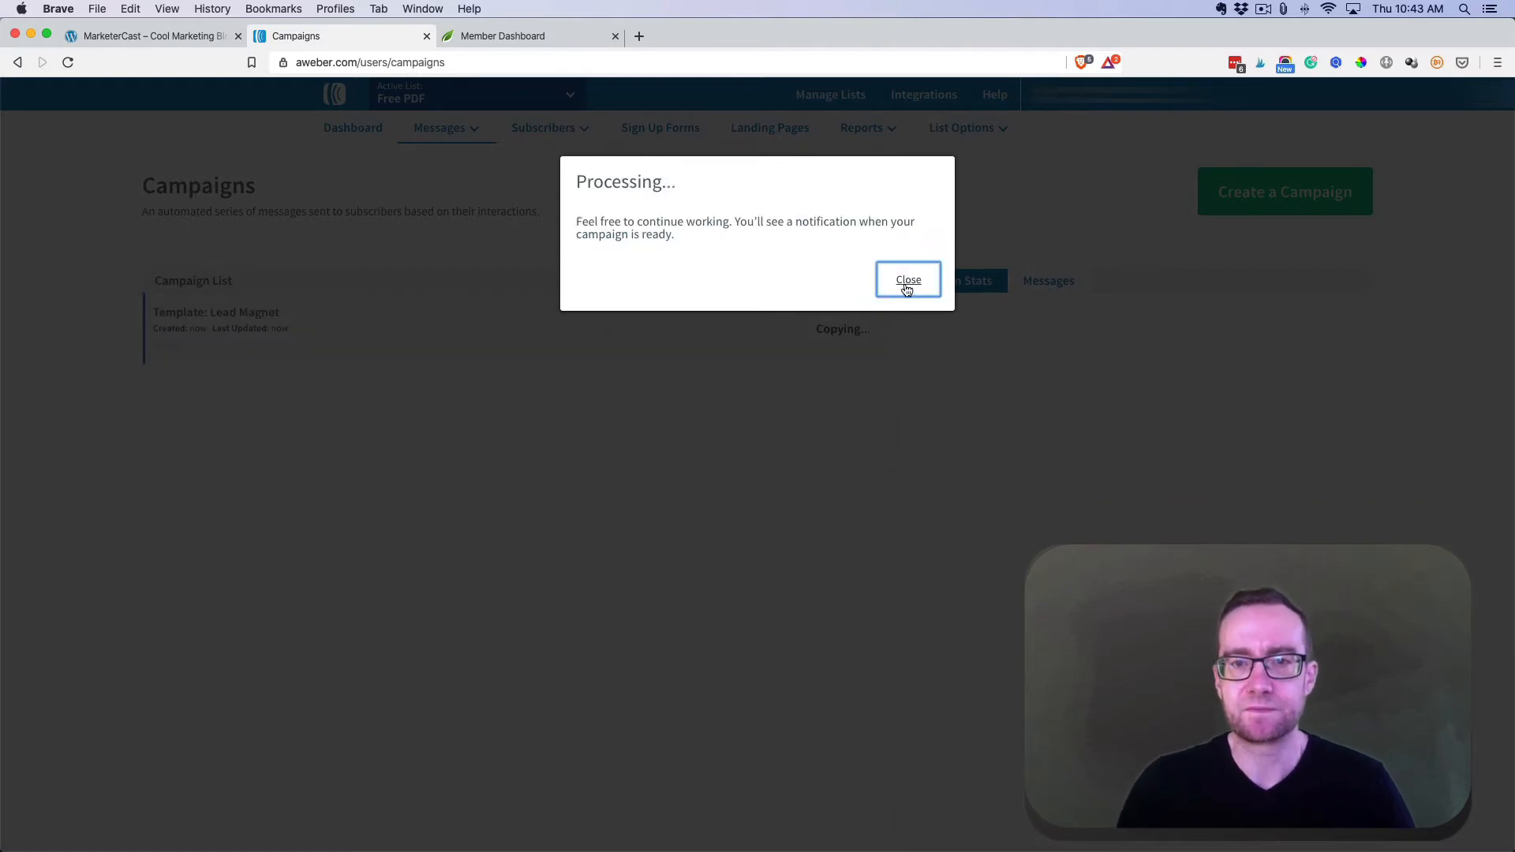
pyautogui.click(907, 284)
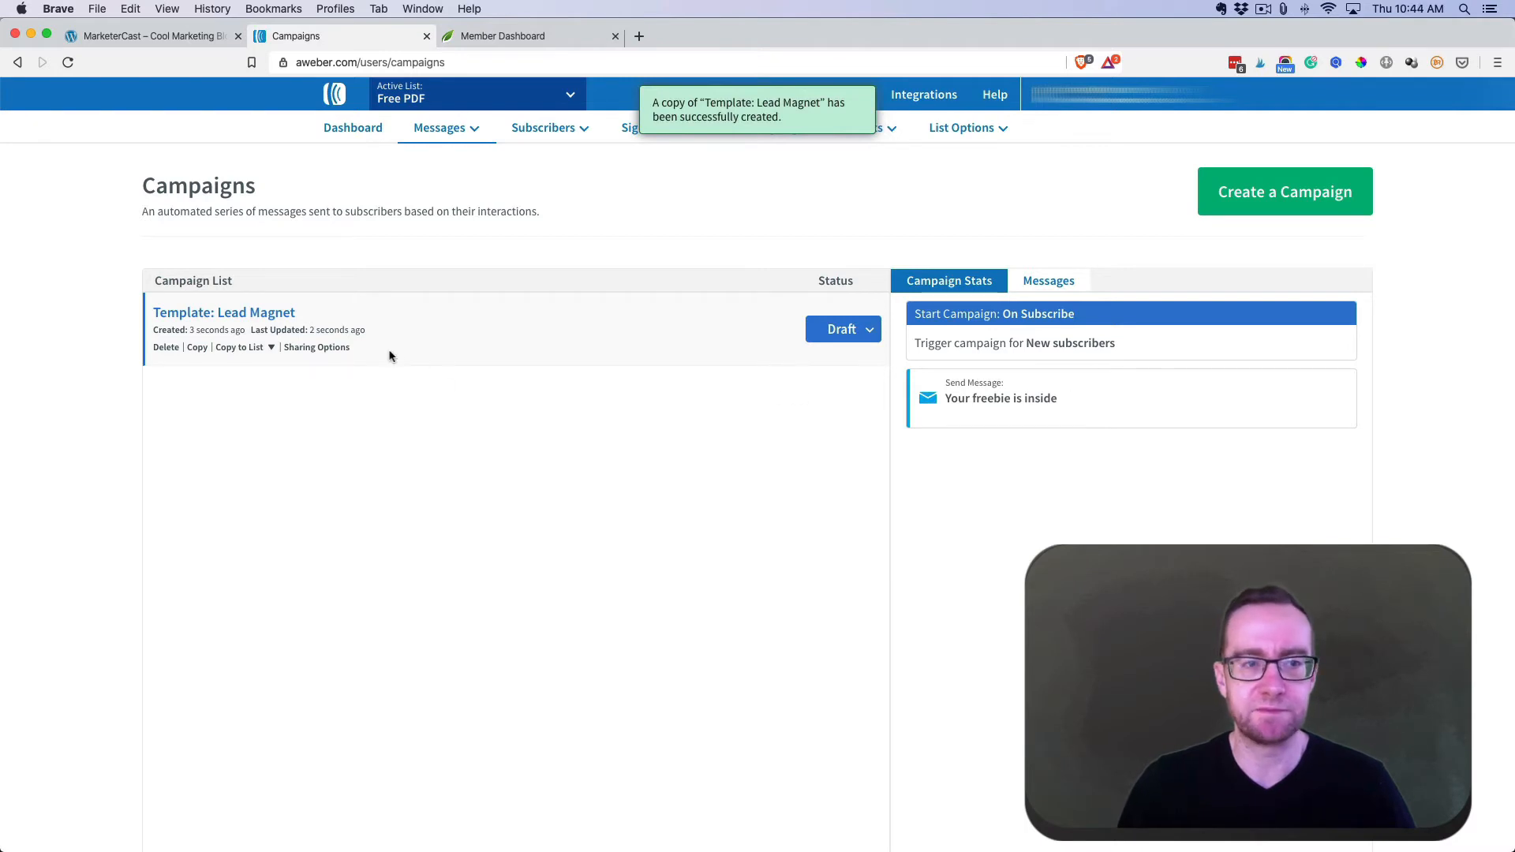
pyautogui.click(1049, 282)
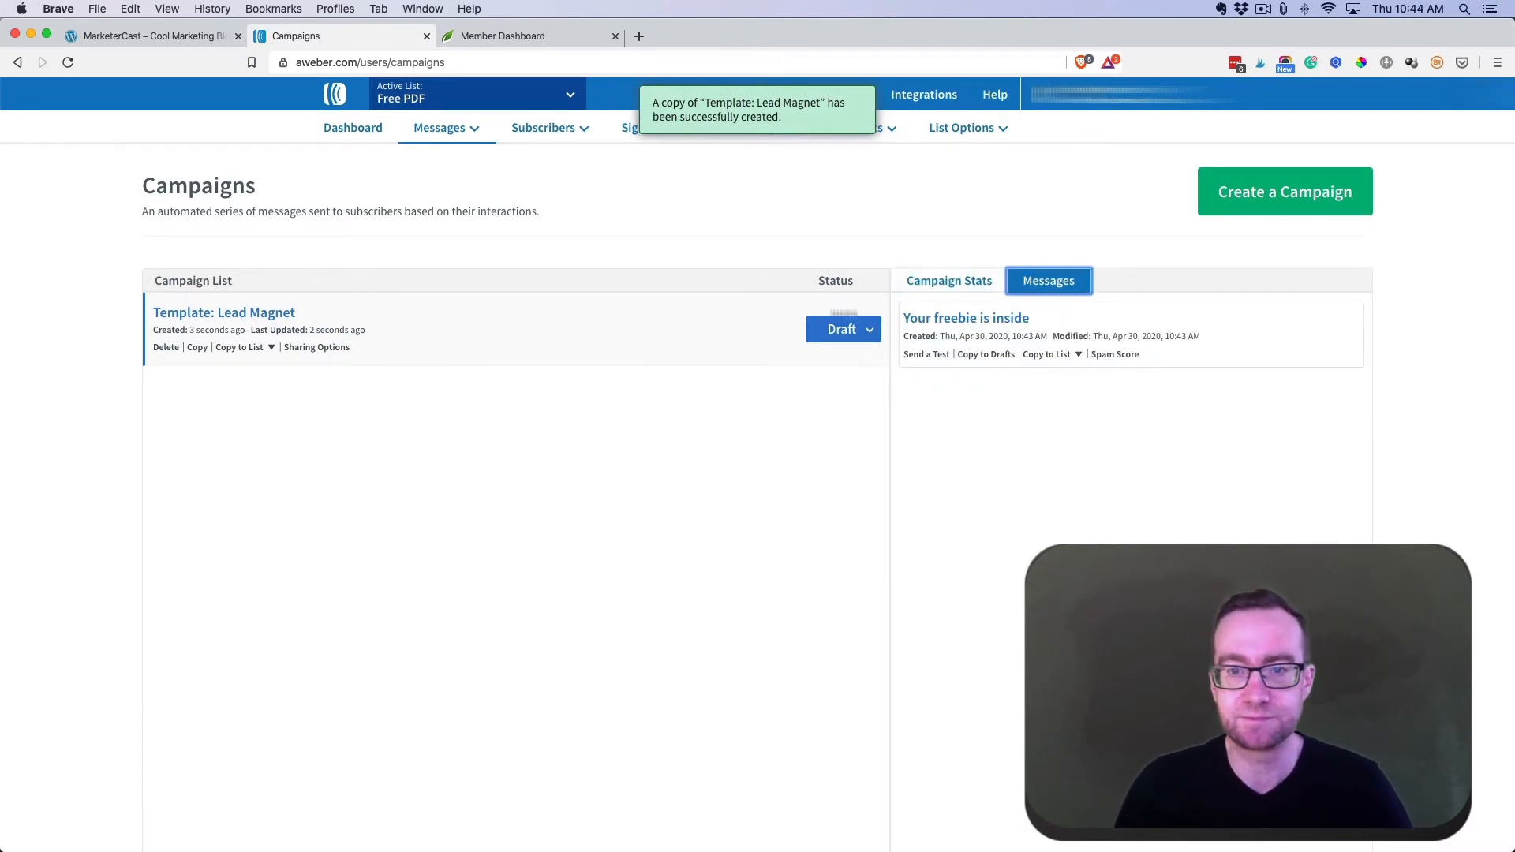
pyautogui.click(949, 281)
pyautogui.click(1049, 282)
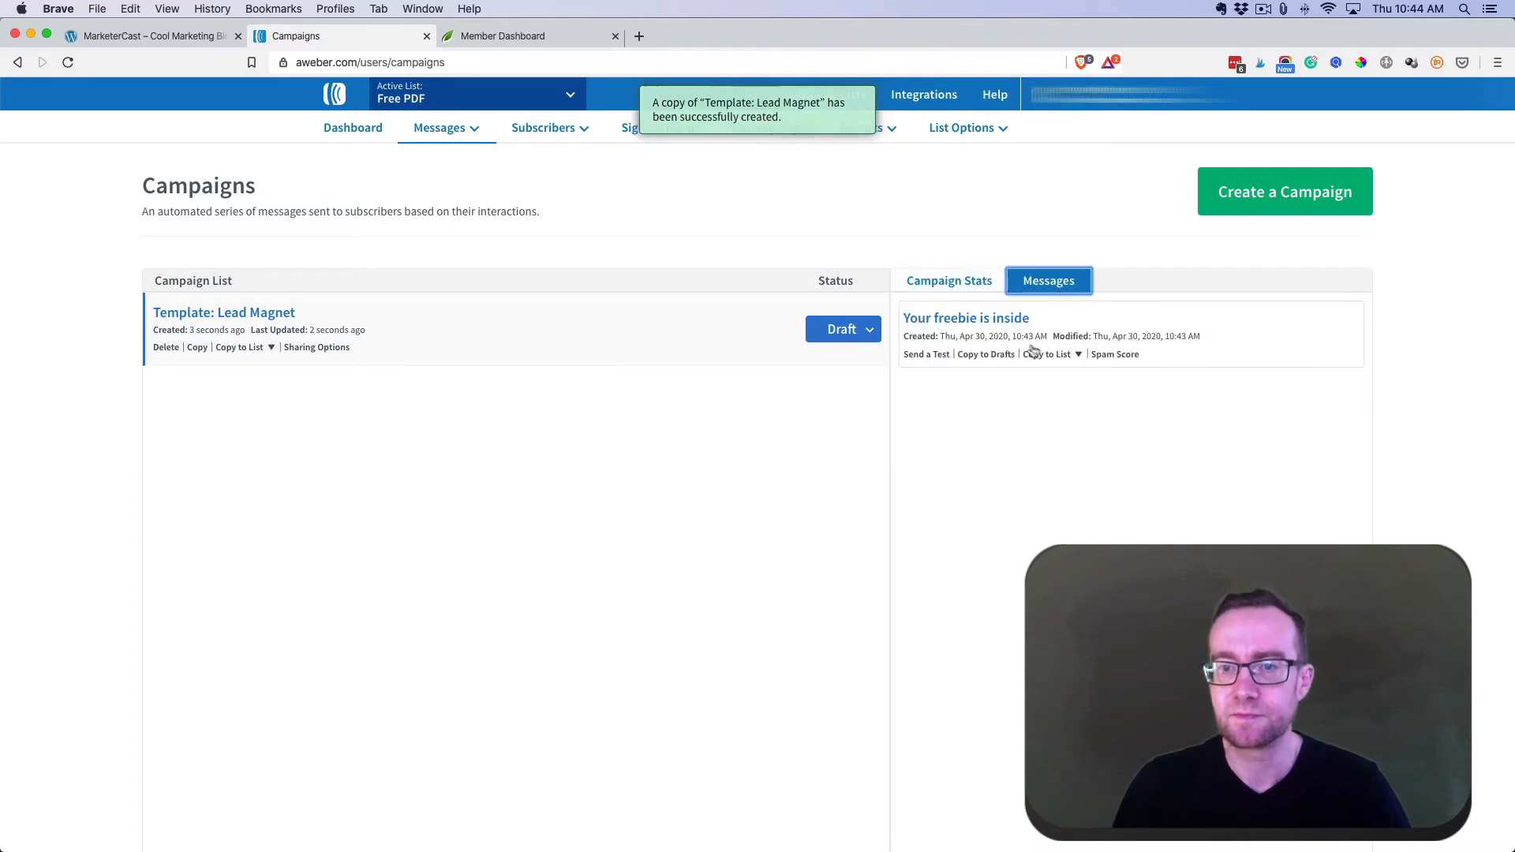
pyautogui.click(979, 319)
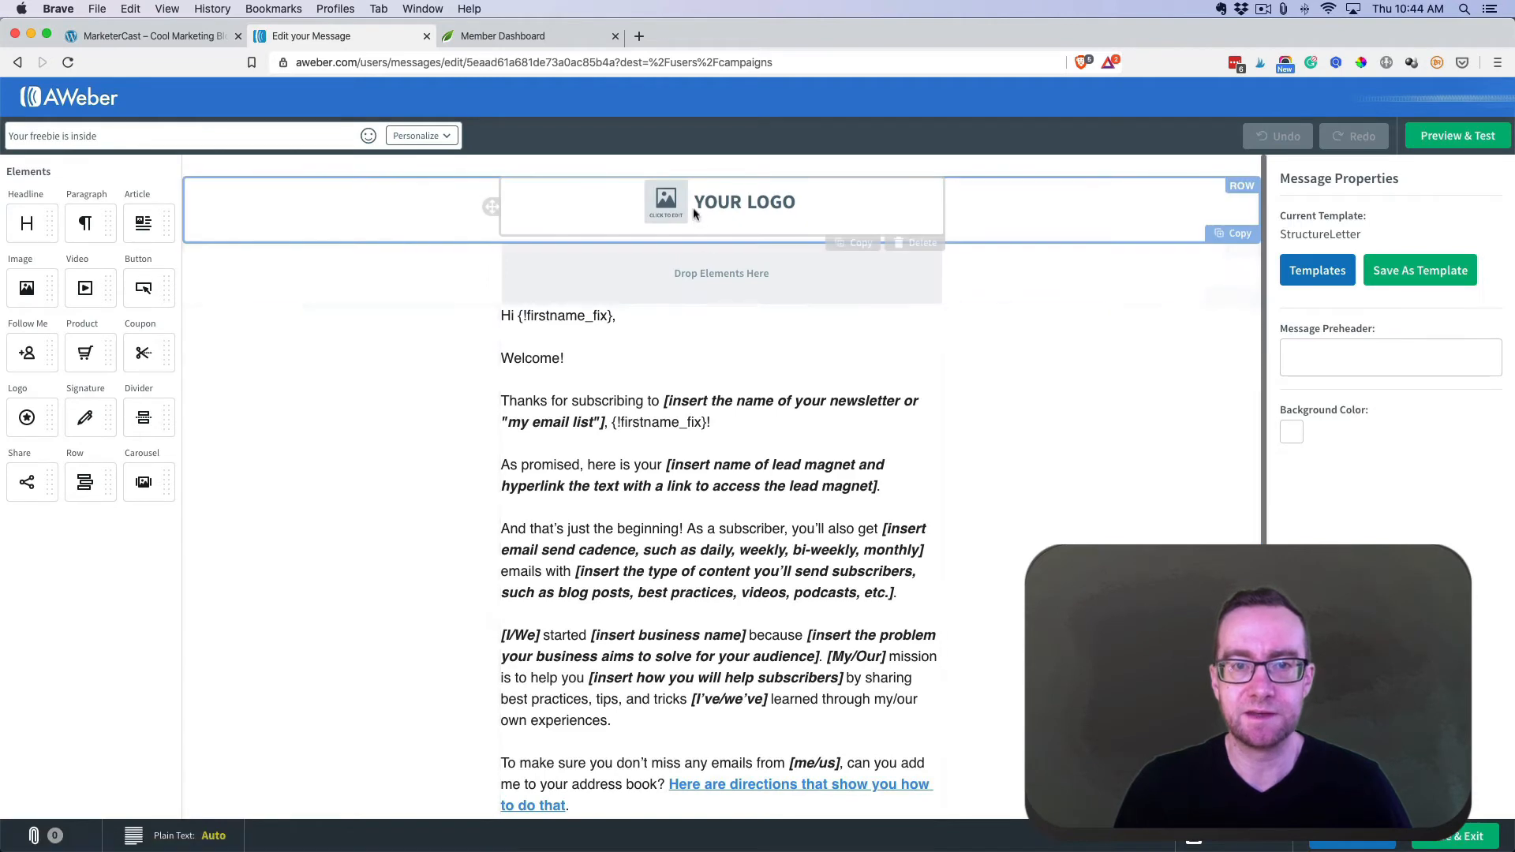
# - Swap the email's YOUR LOGO placeholder for the uploaded MarketerCast logo image
pyautogui.click(789, 212)
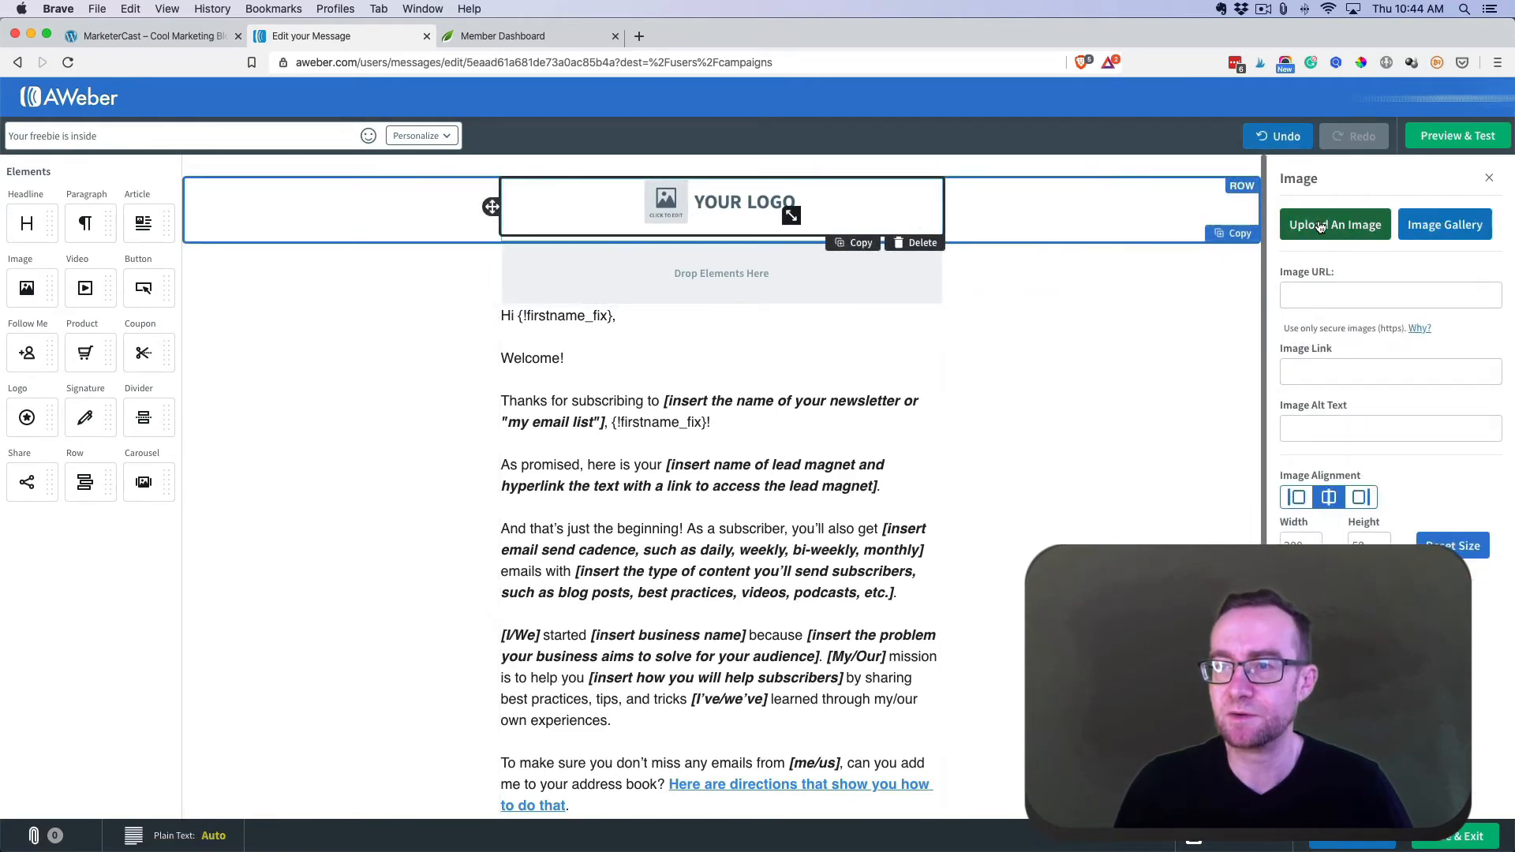
pyautogui.click(1320, 226)
pyautogui.doubleClick(471, 139)
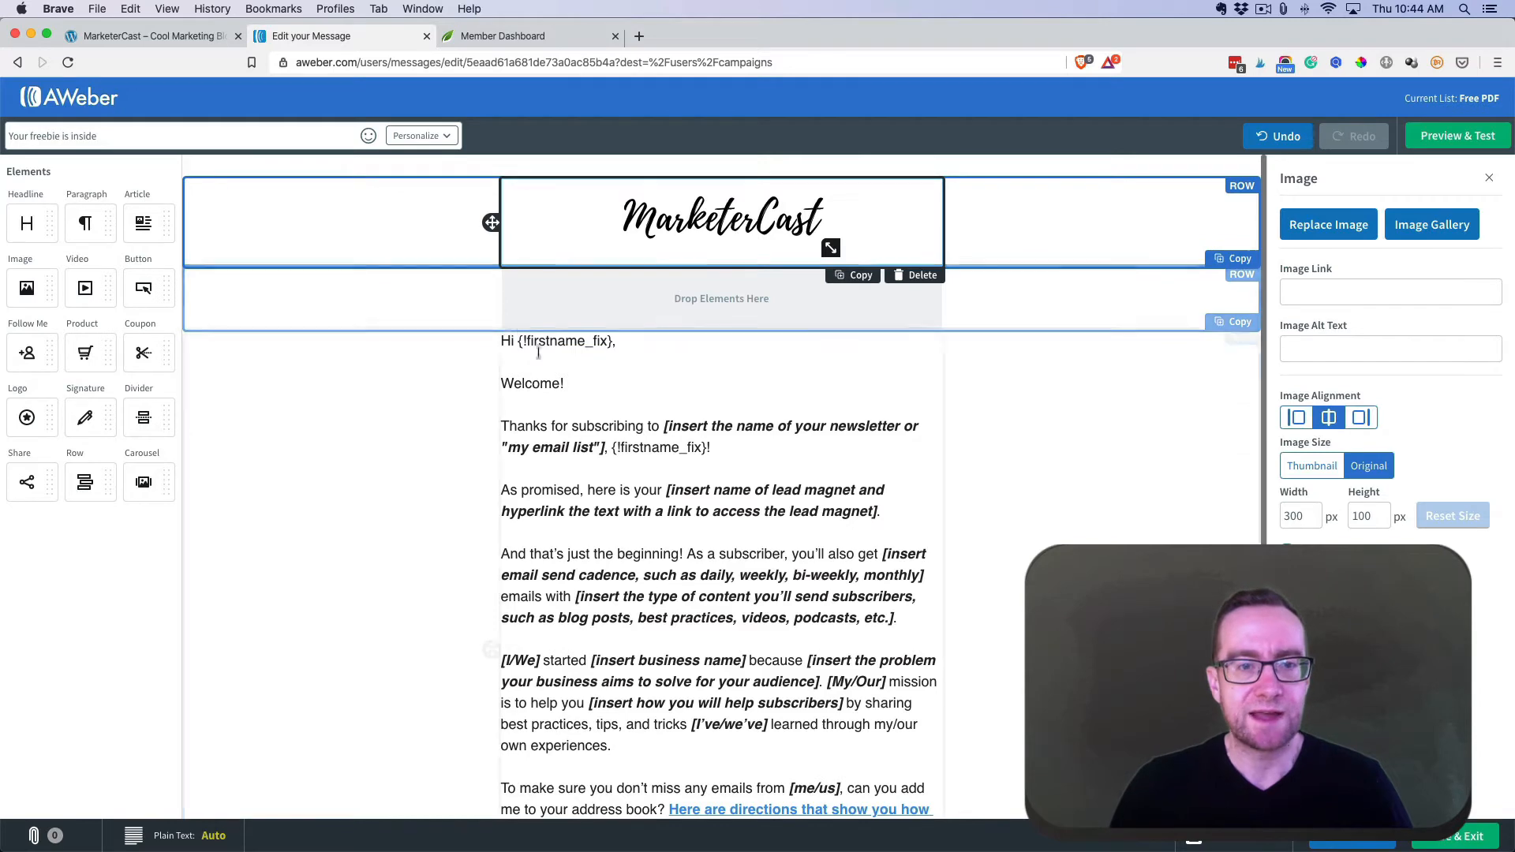
pyautogui.scroll(-2, 591, 401)
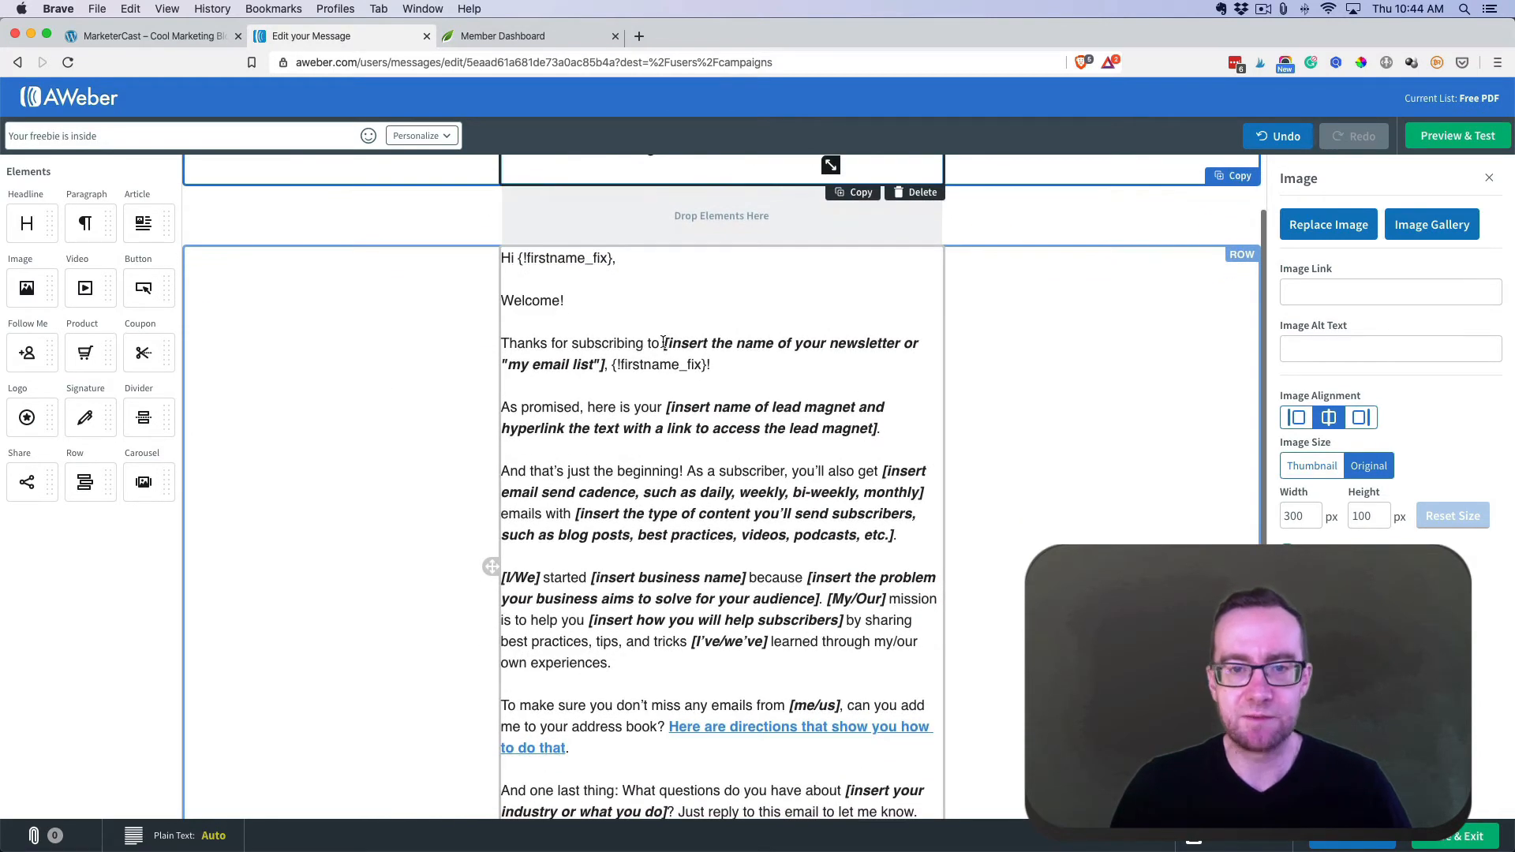
# - Replace the newsletter placeholder with 'get my free PDF on how to build a blog' and review the email
pyautogui.moveTo(663, 343); pyautogui.dragTo(617, 356)
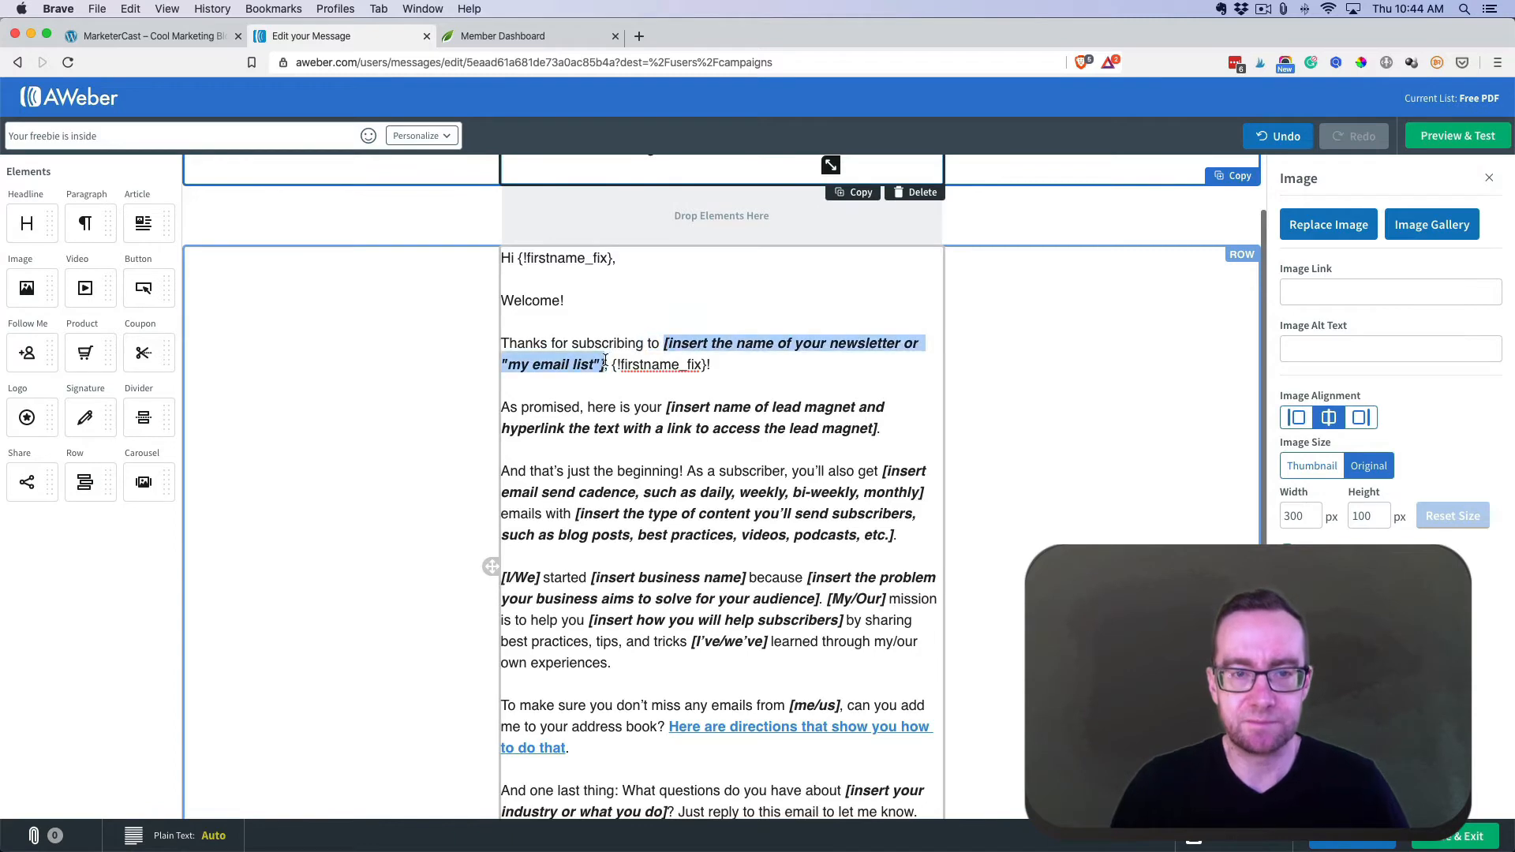
pyautogui.write('get my fr')
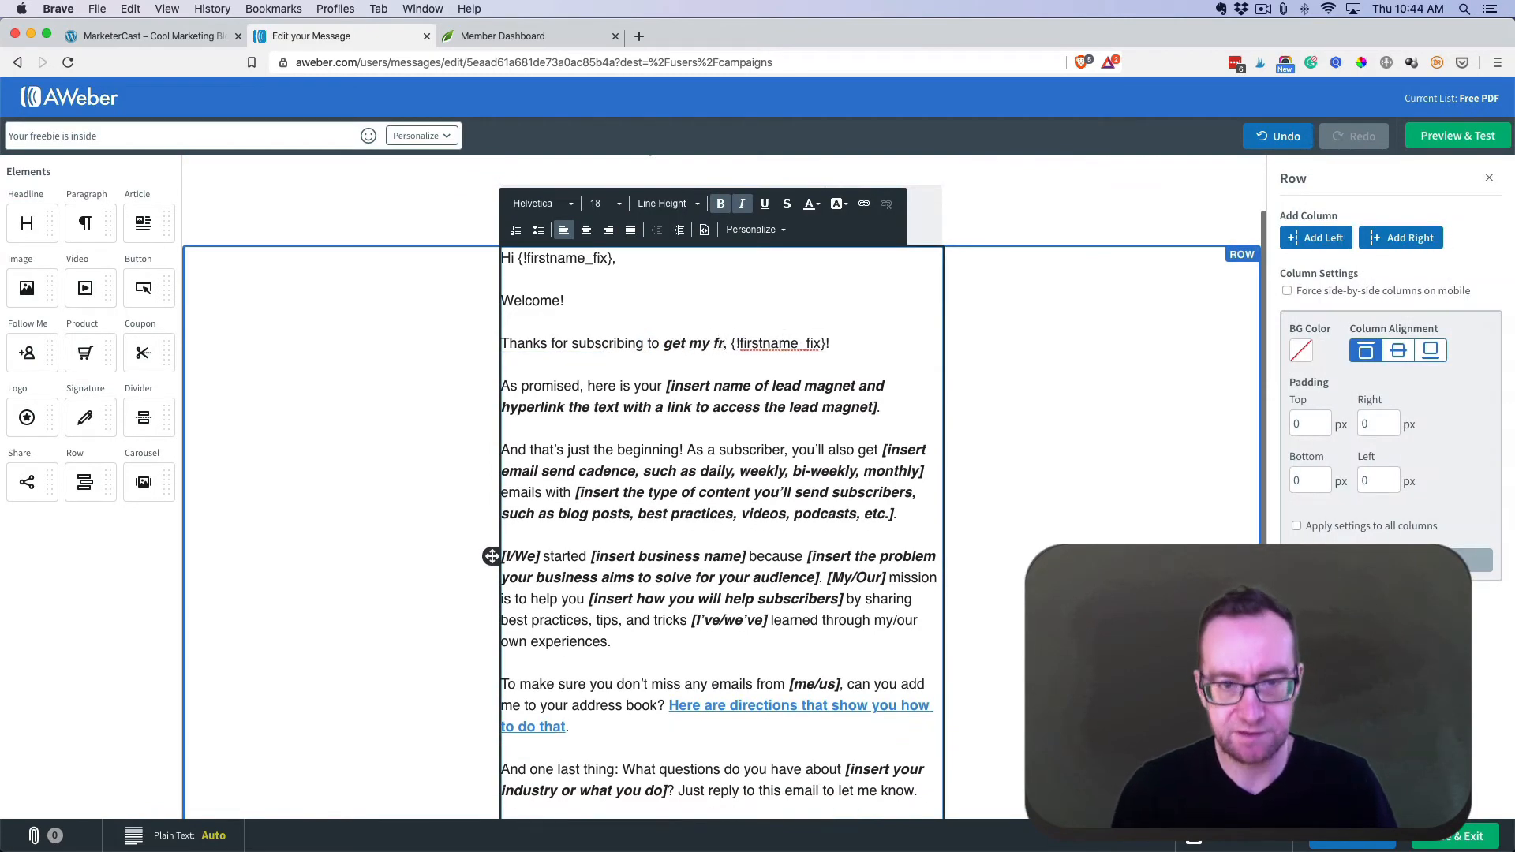
pyautogui.write('ee PDF on how')
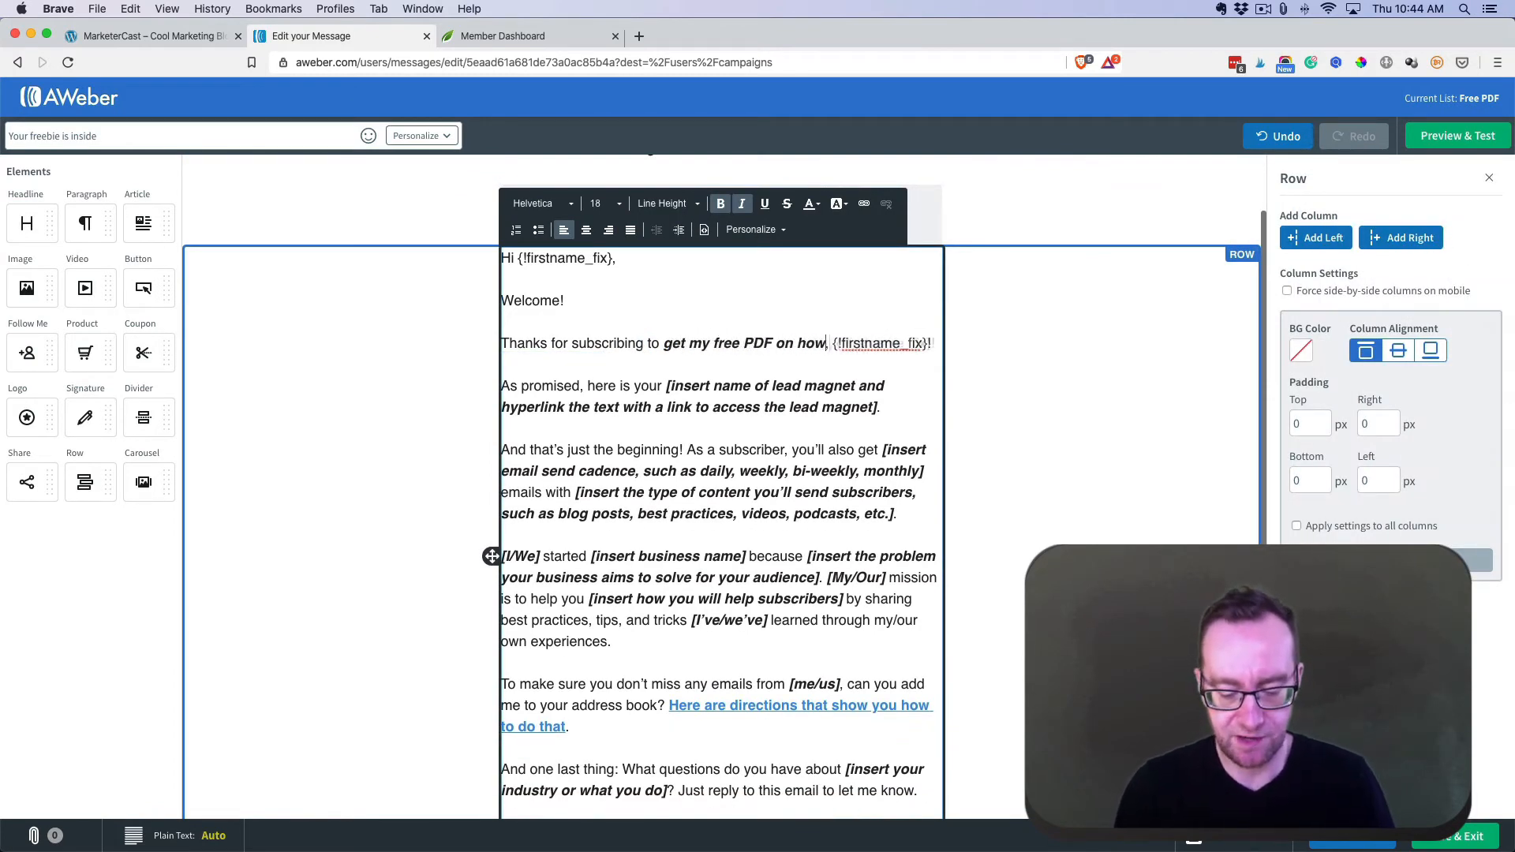
pyautogui.write(' to build a bl')
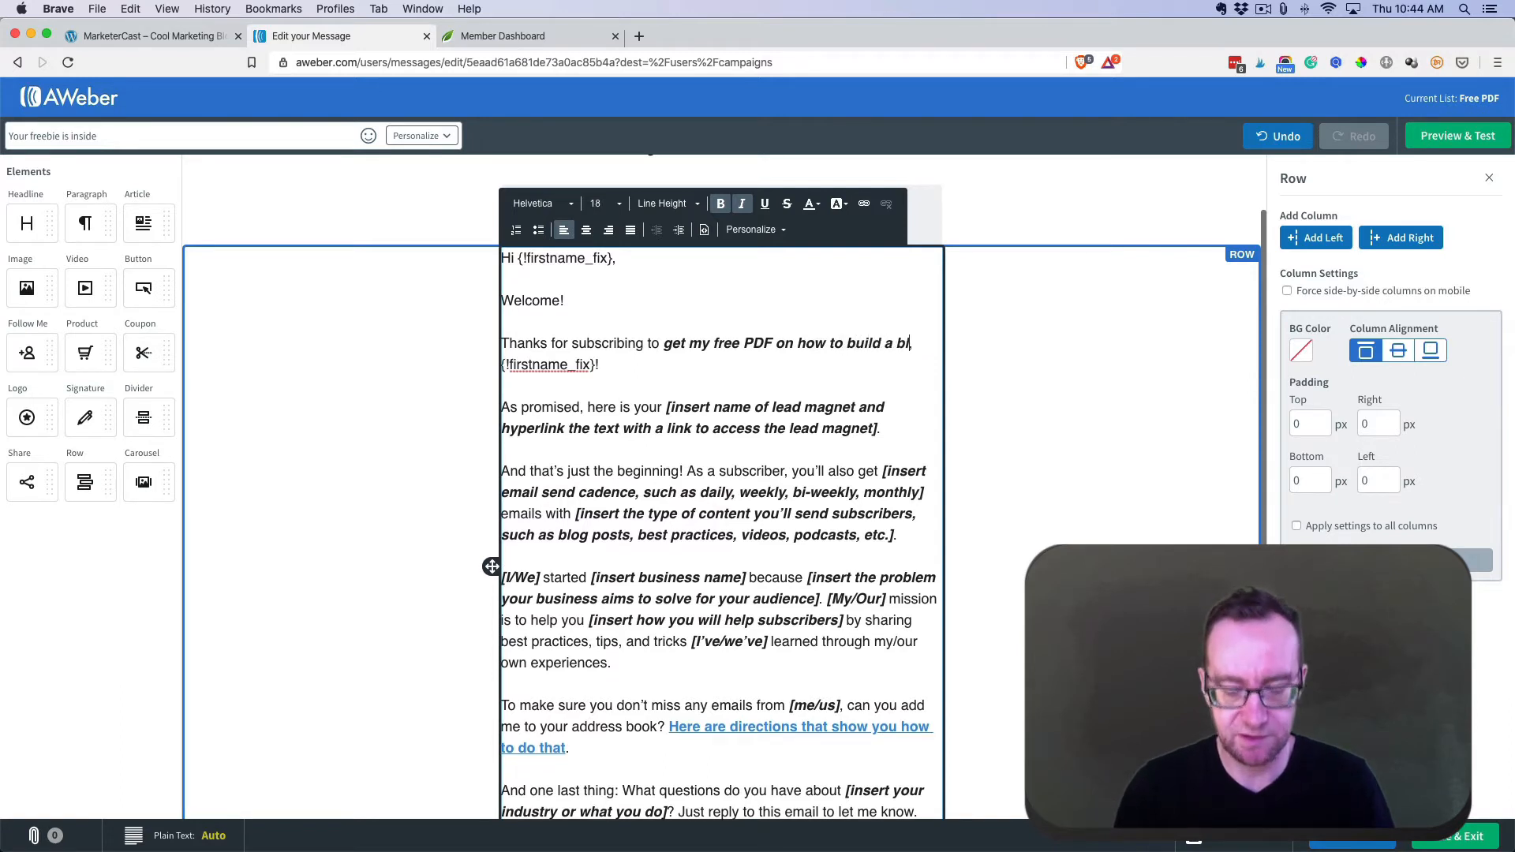
pyautogui.write('og,')
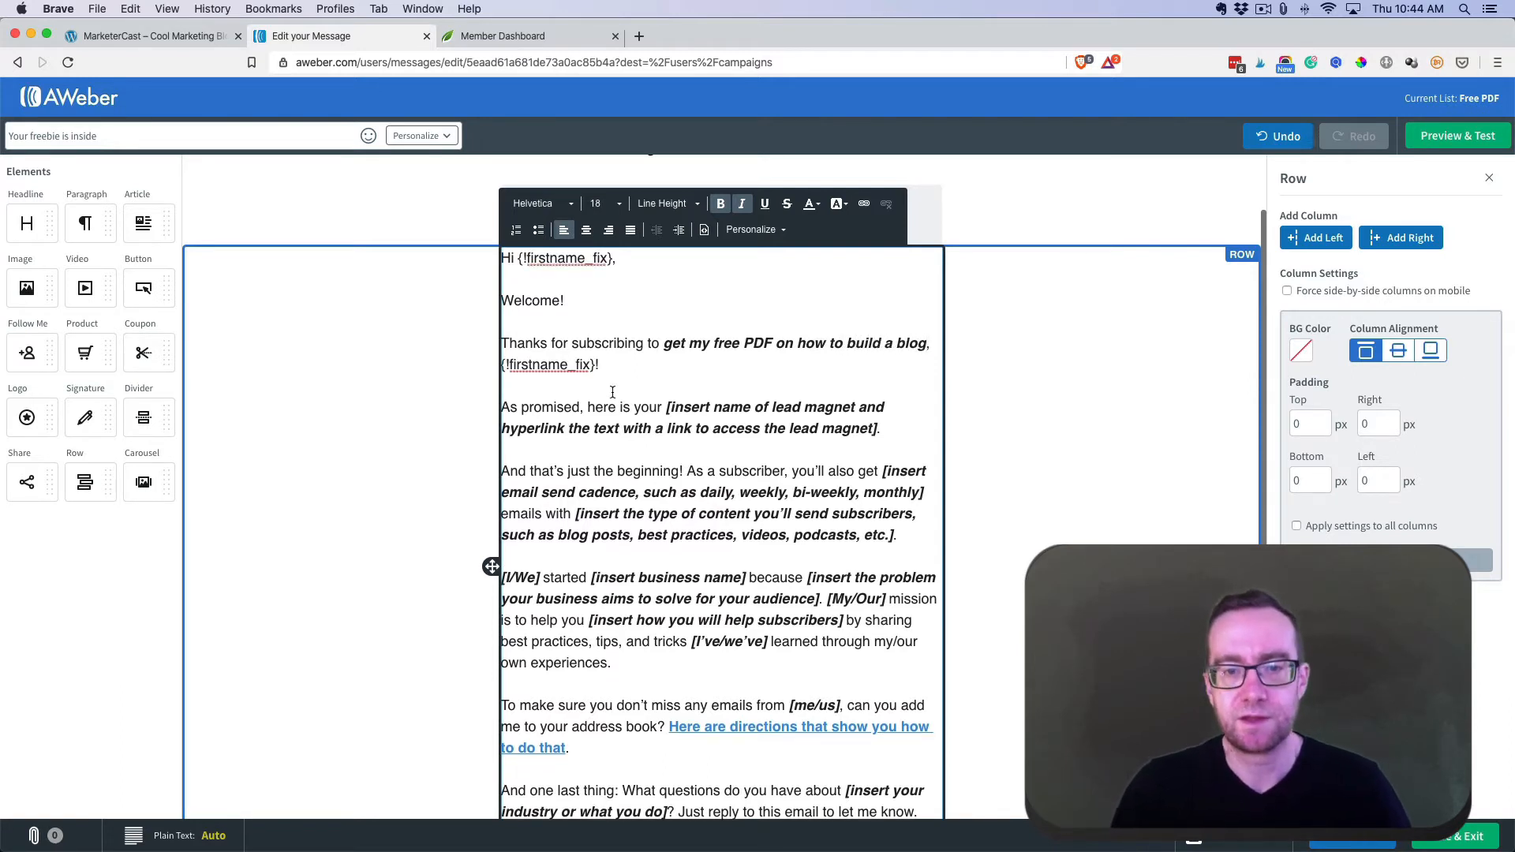
pyautogui.scroll(-5, 612, 393)
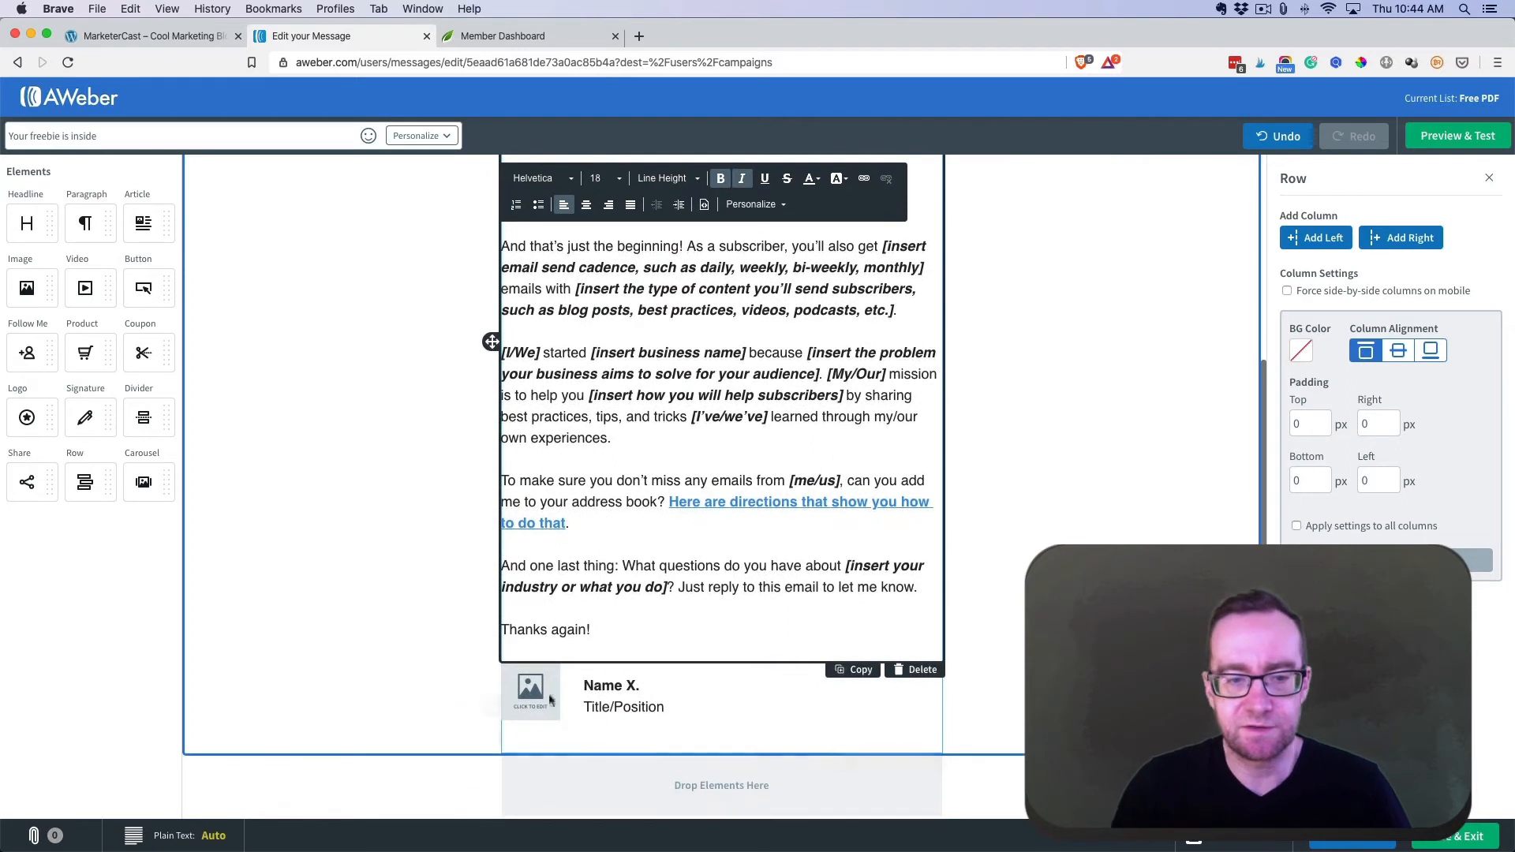
pyautogui.click(550, 702)
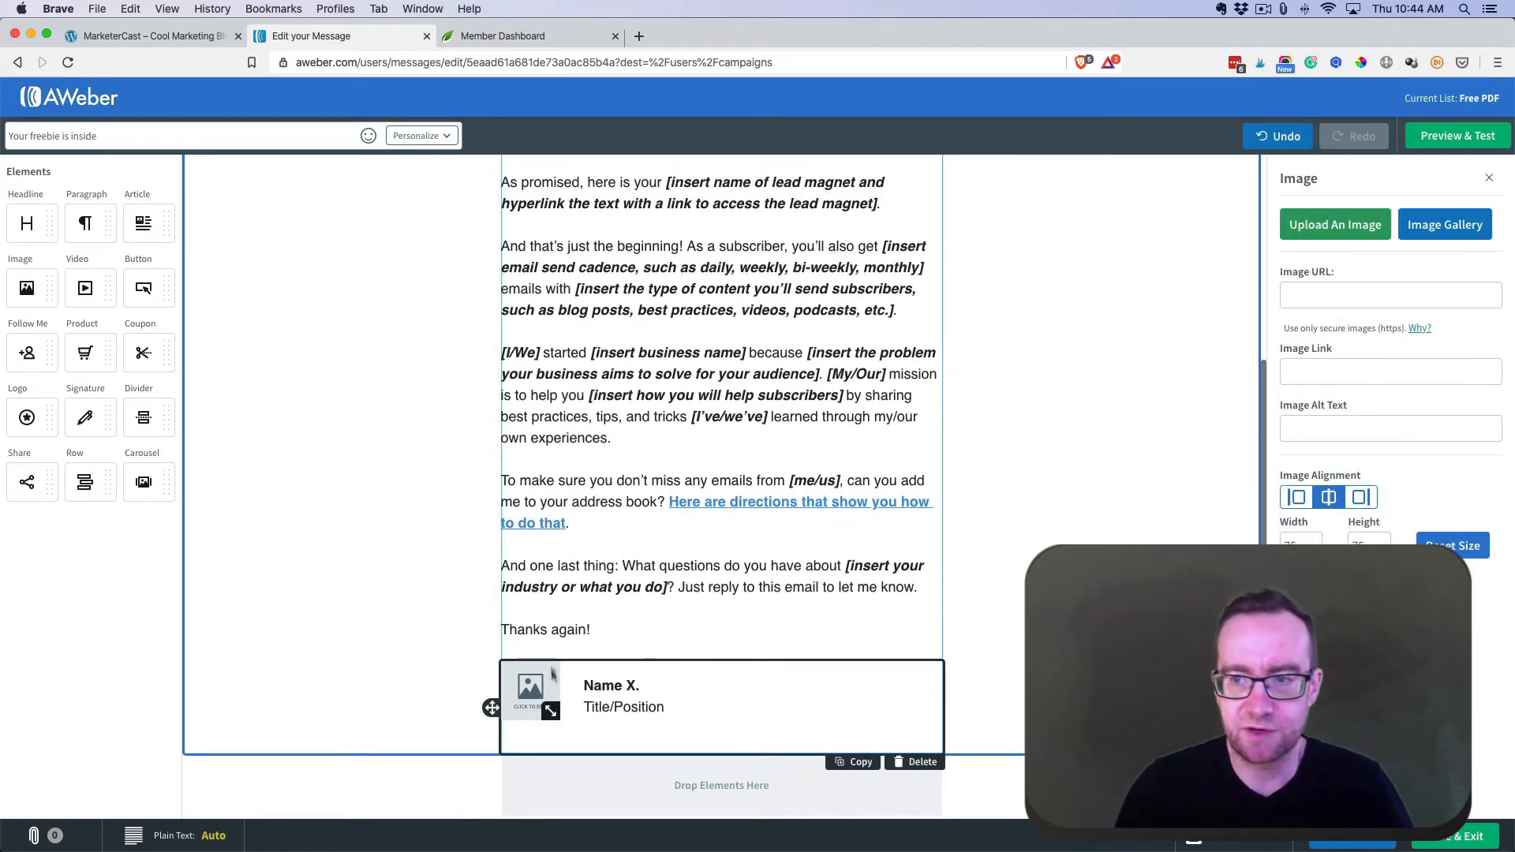
pyautogui.scroll(5, 557, 466)
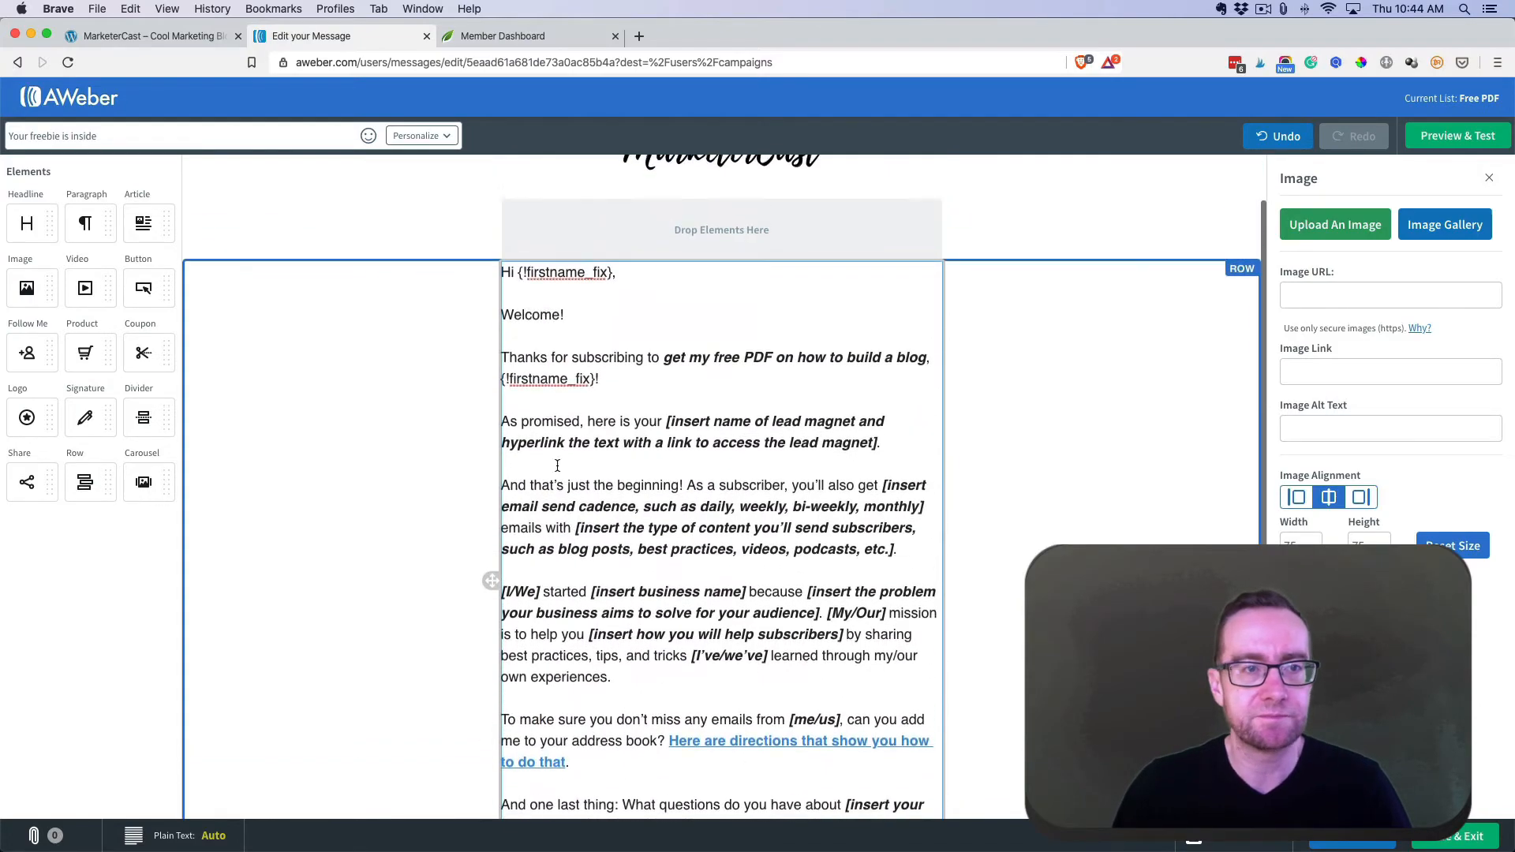
pyautogui.scroll(2, 476, 459)
pyautogui.scroll(-5, 476, 459)
pyautogui.scroll(3, 475, 462)
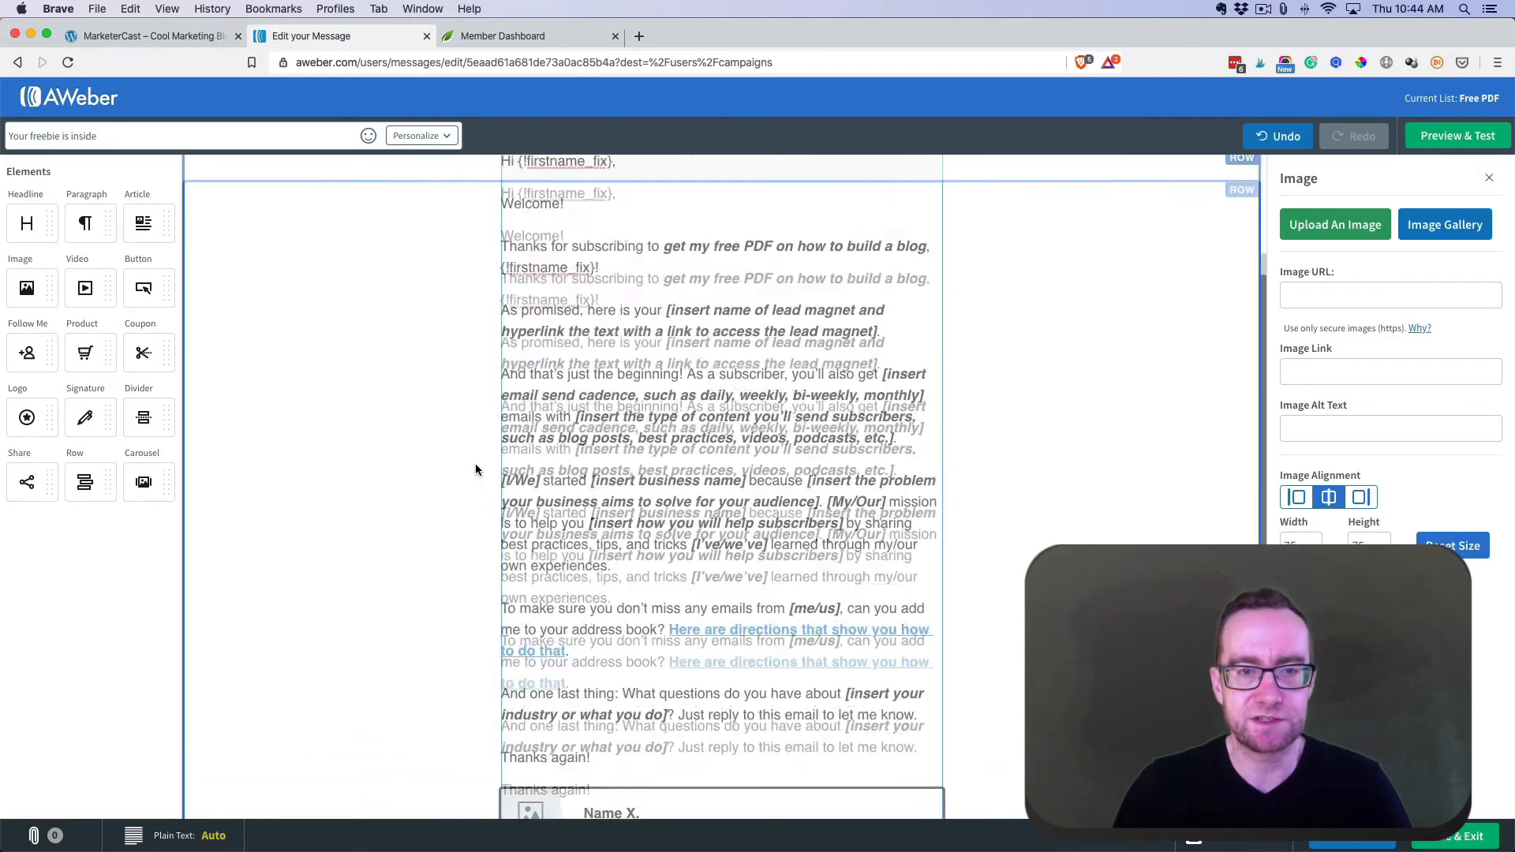
pyautogui.scroll(3, 475, 466)
pyautogui.scroll(-1, 402, 423)
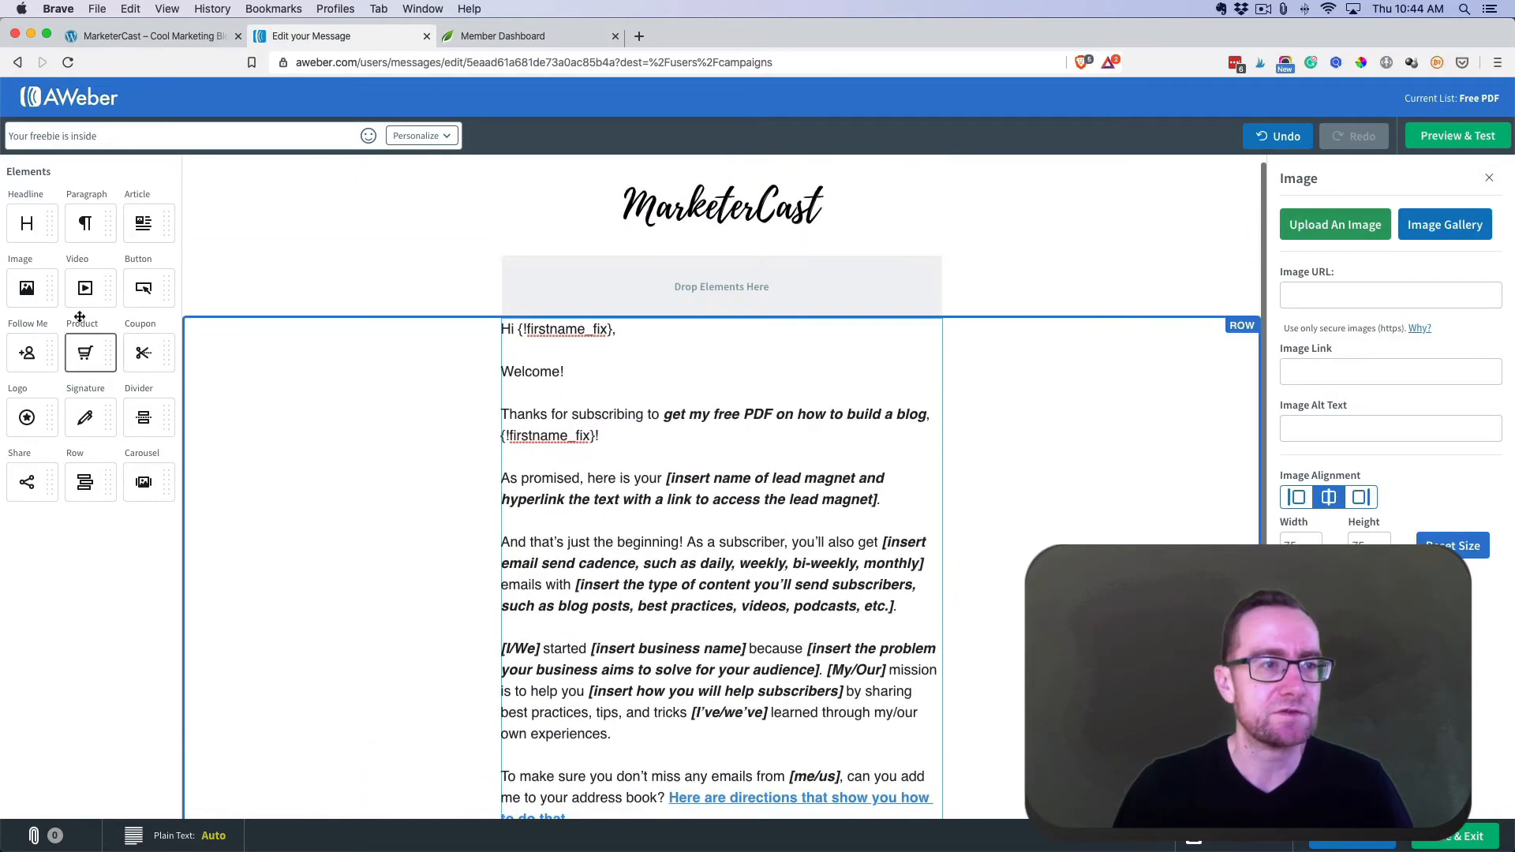
# - Add a video above the greeting and an article block below the signature, then remove the body paragraphs
pyautogui.moveTo(85, 288); pyautogui.dragTo(644, 302)
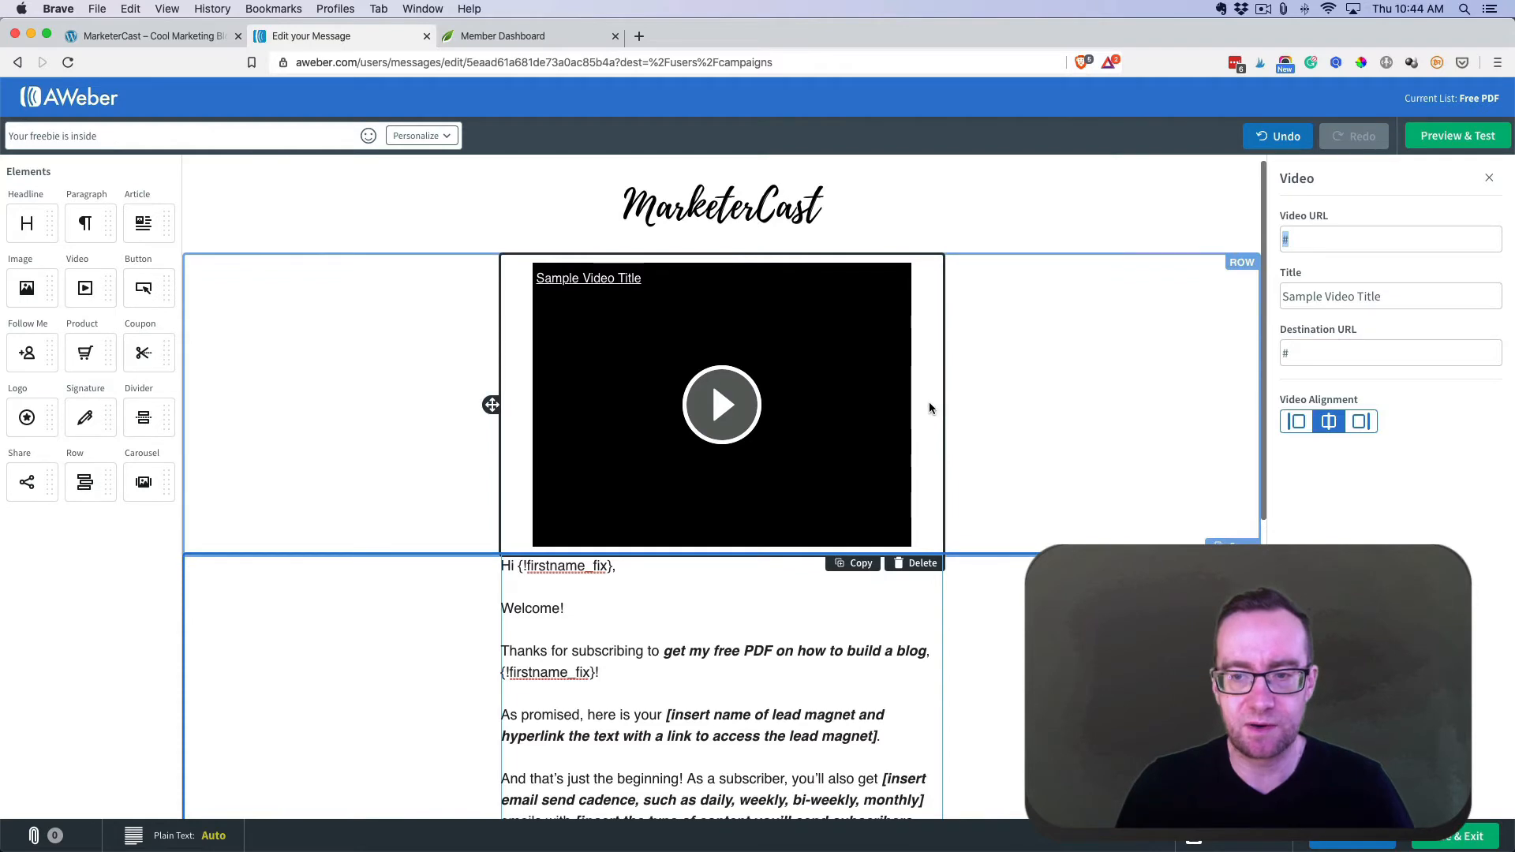
pyautogui.scroll(-5, 929, 408)
pyautogui.scroll(-2, 930, 405)
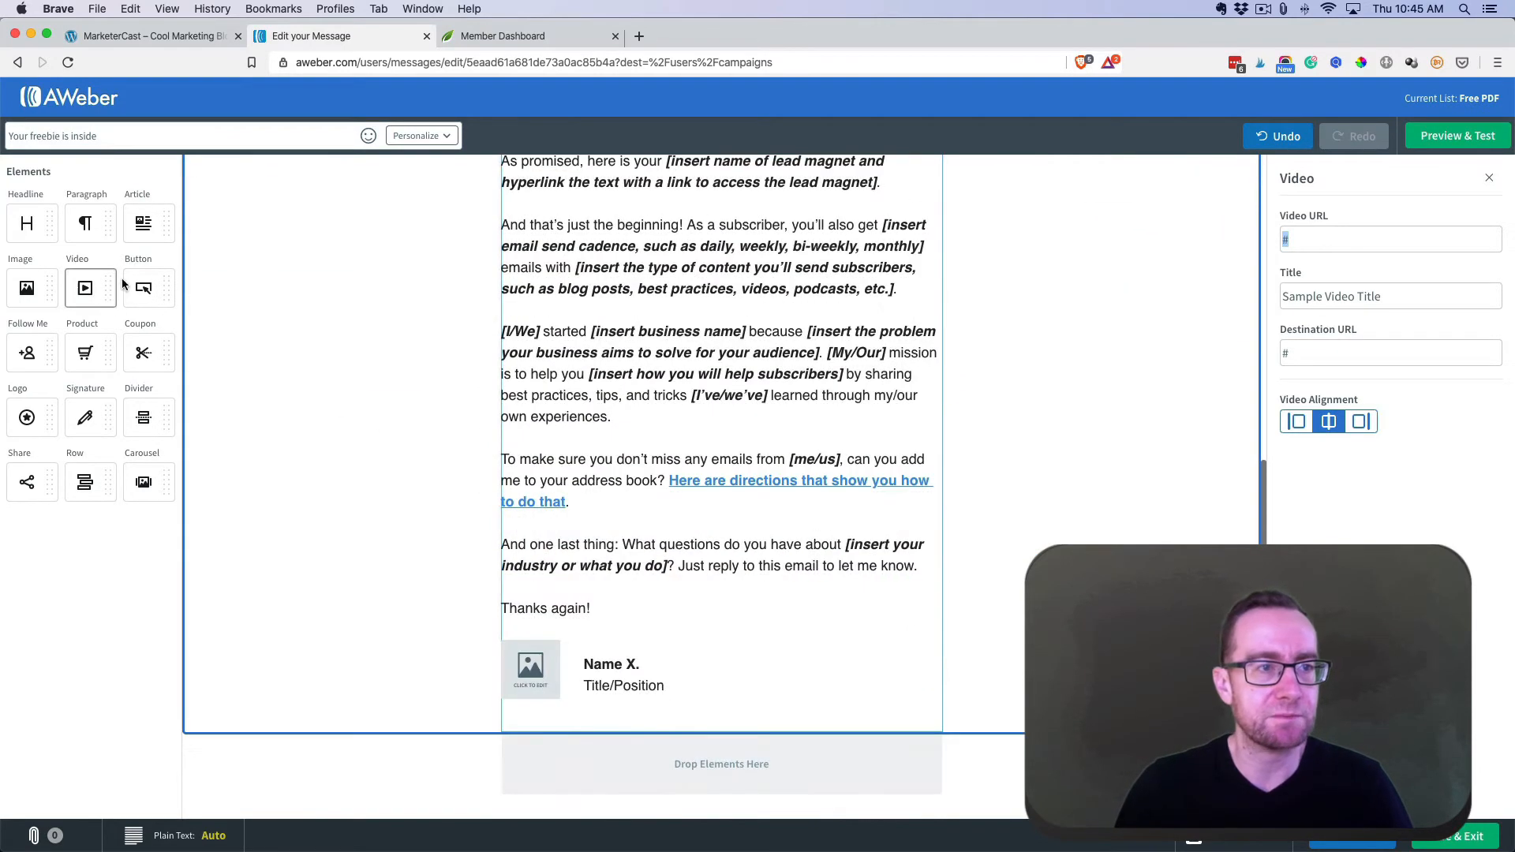
pyautogui.moveTo(143, 223)
pyautogui.mouseDown()
pyautogui.moveTo(280, 303)
pyautogui.moveTo(491, 686)
pyautogui.moveTo(655, 742)
pyautogui.mouseUp()
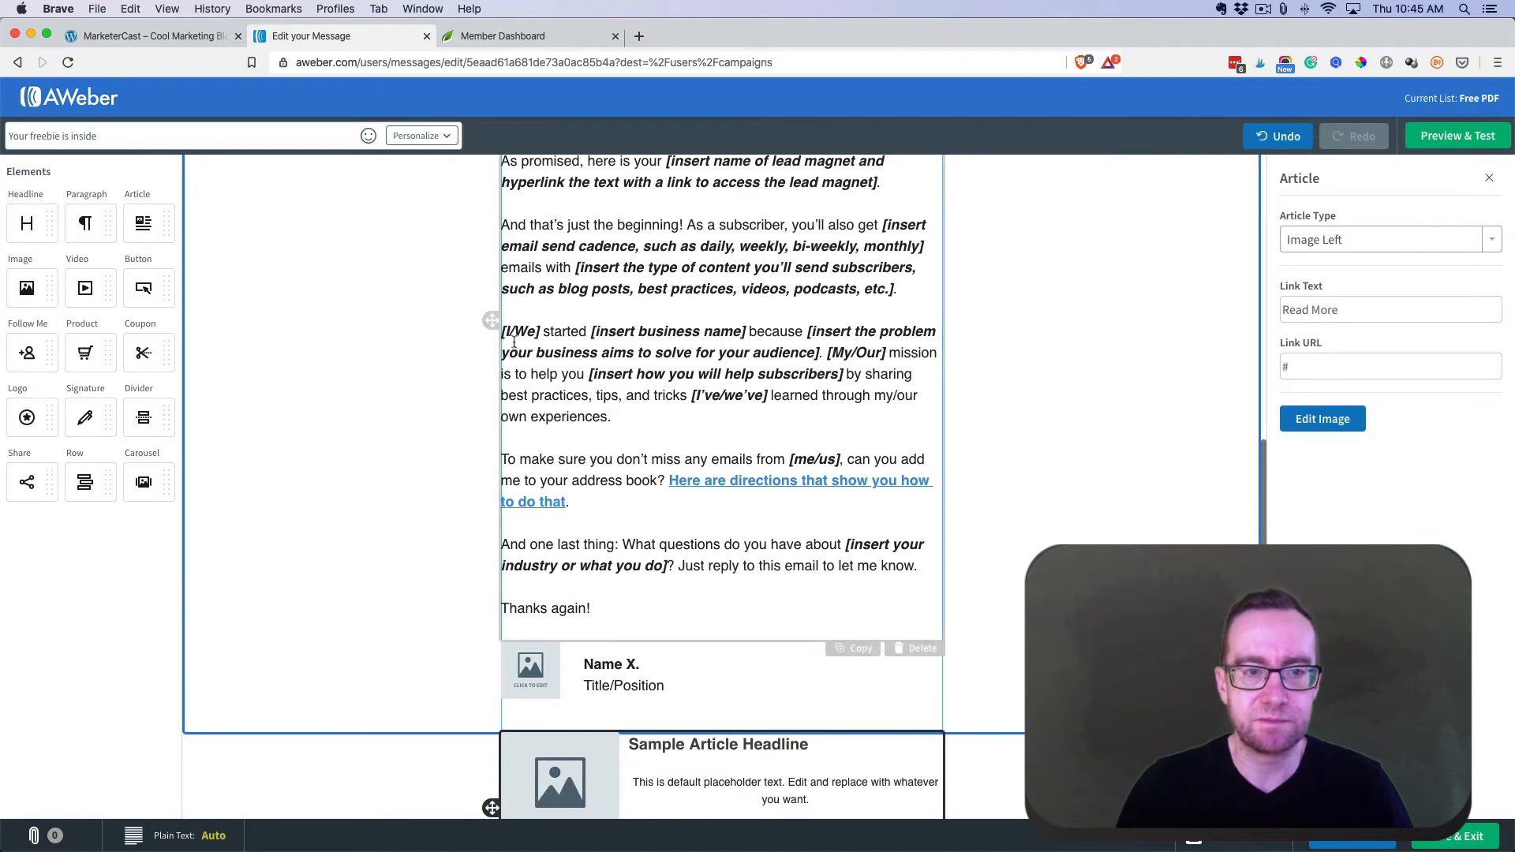
pyautogui.moveTo(502, 331); pyautogui.dragTo(707, 607)
pyautogui.press('cmd+c')
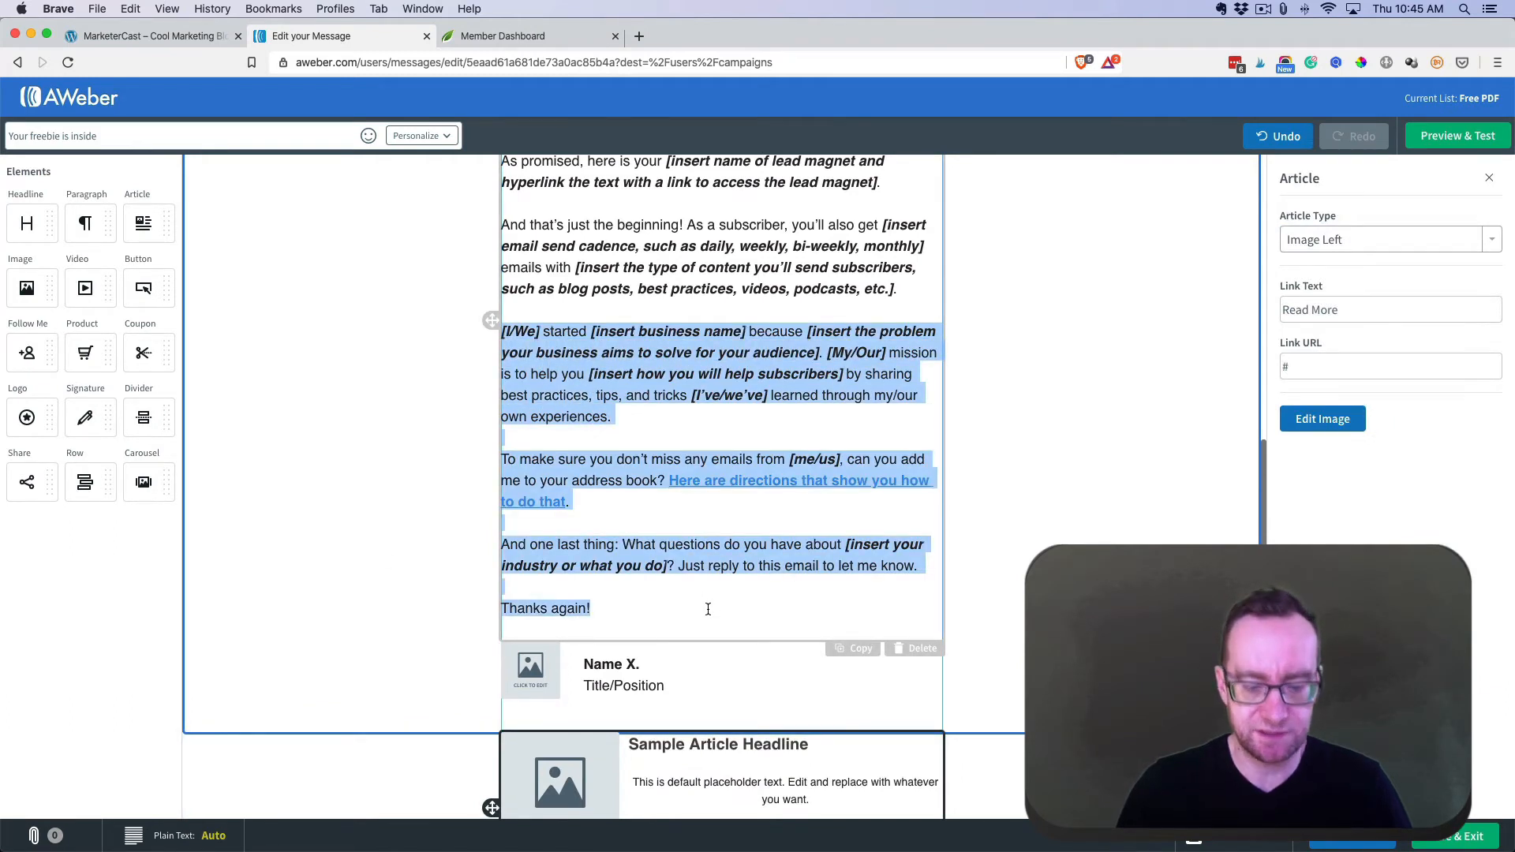
pyautogui.press('BackSpace')
# - Remove the article block and paste the removed body text into a new paragraph at the end
pyautogui.scroll(-2, 680, 645)
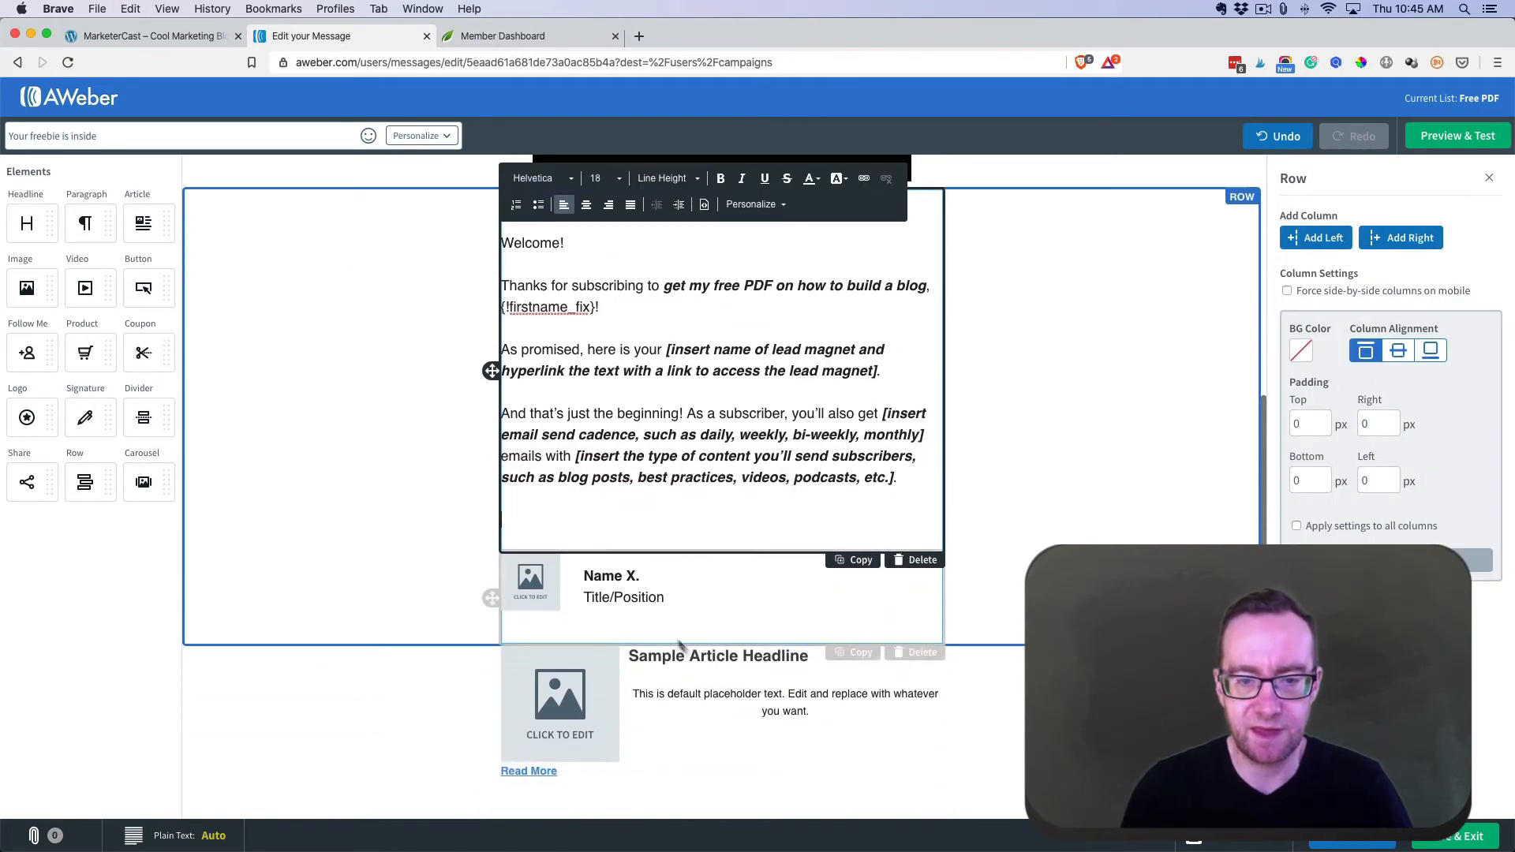
pyautogui.click(719, 686)
pyautogui.click(916, 805)
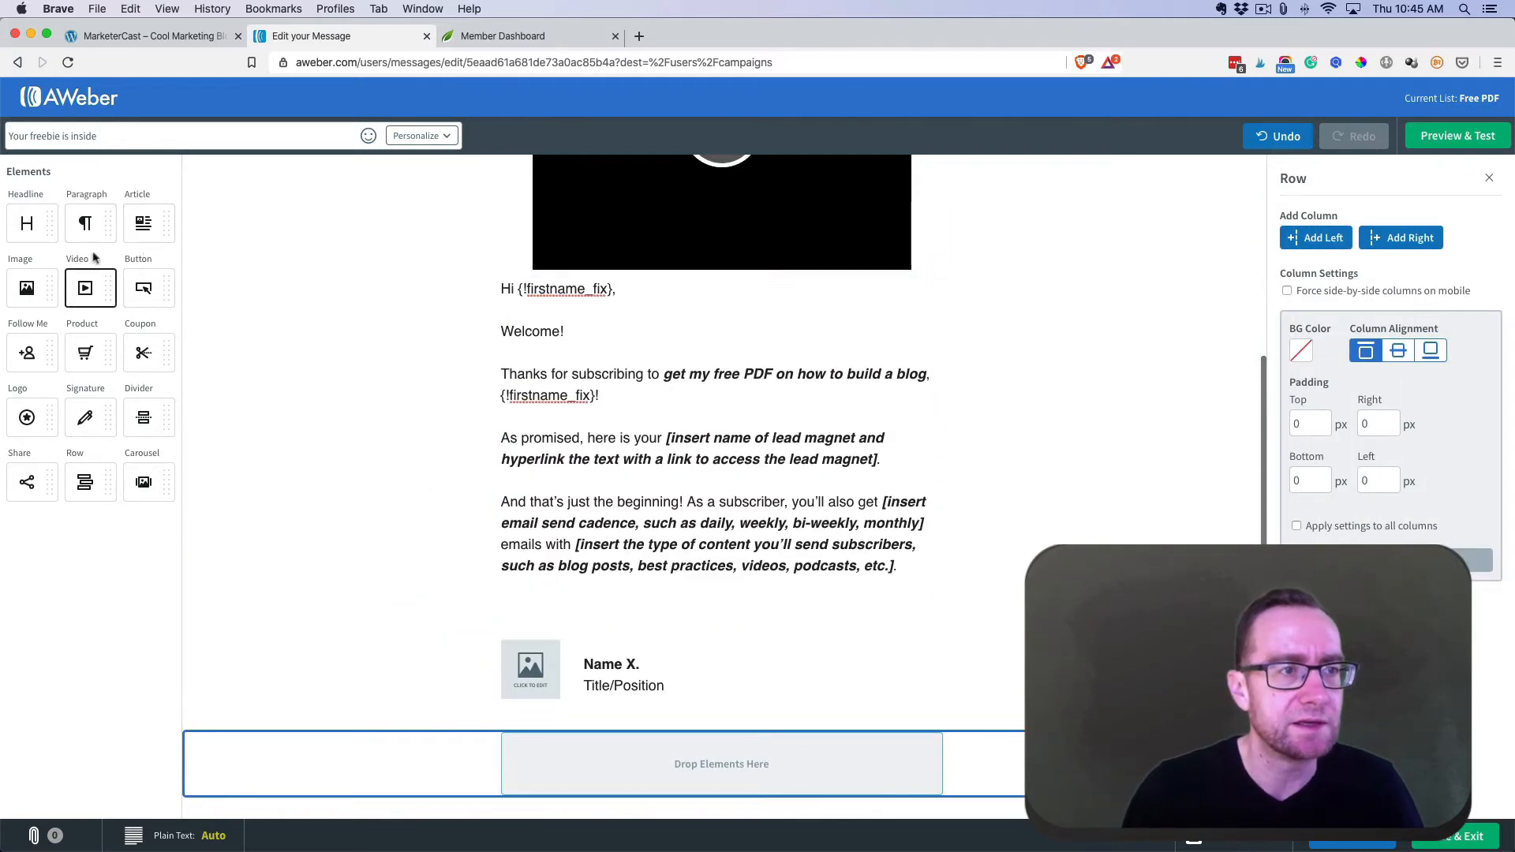
pyautogui.moveTo(87, 224); pyautogui.dragTo(666, 732)
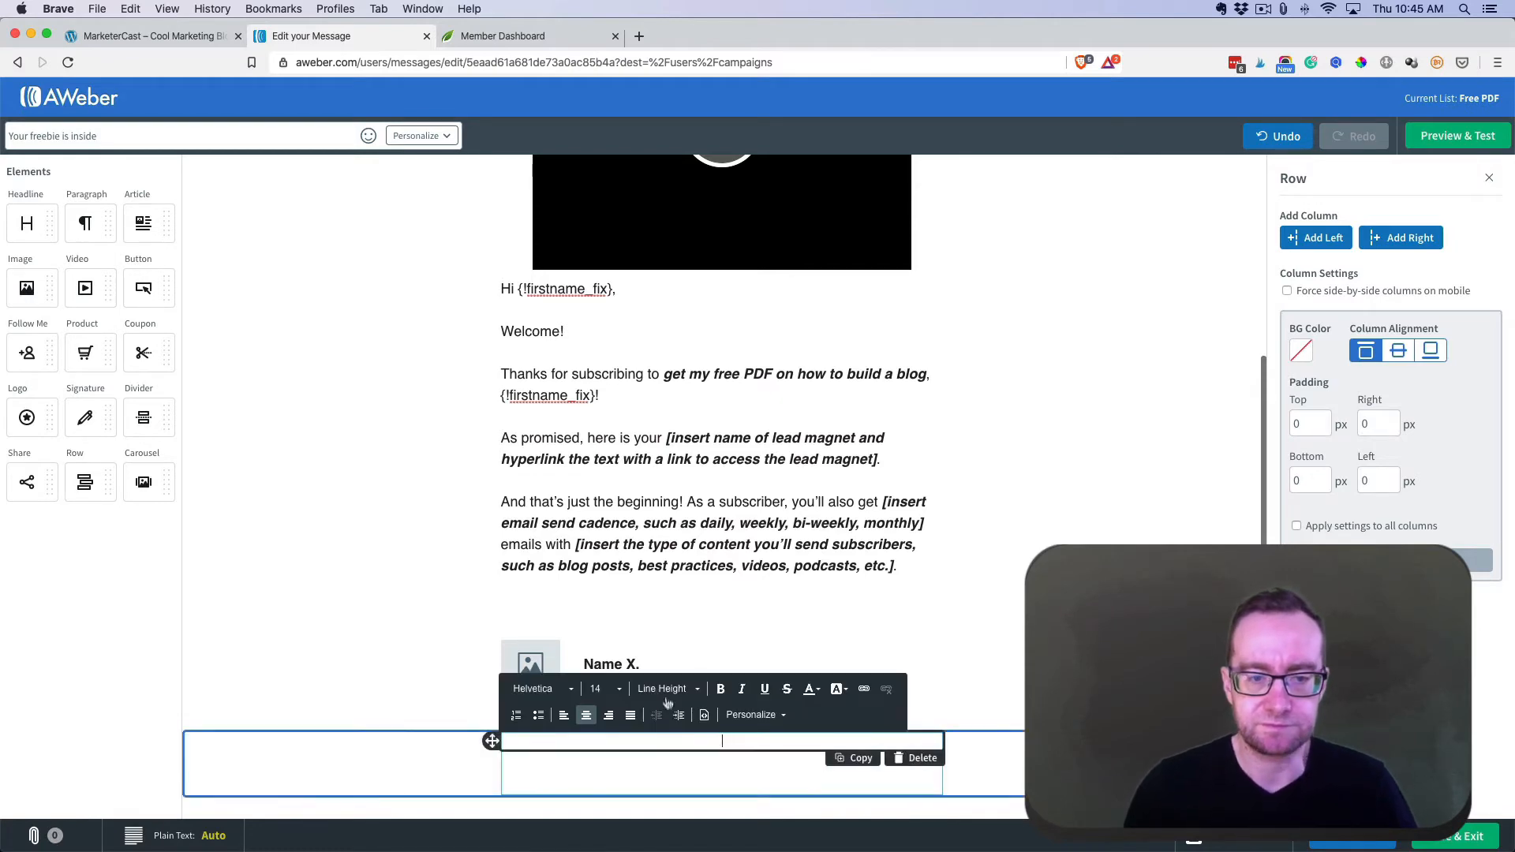
pyautogui.press('cmd+v')
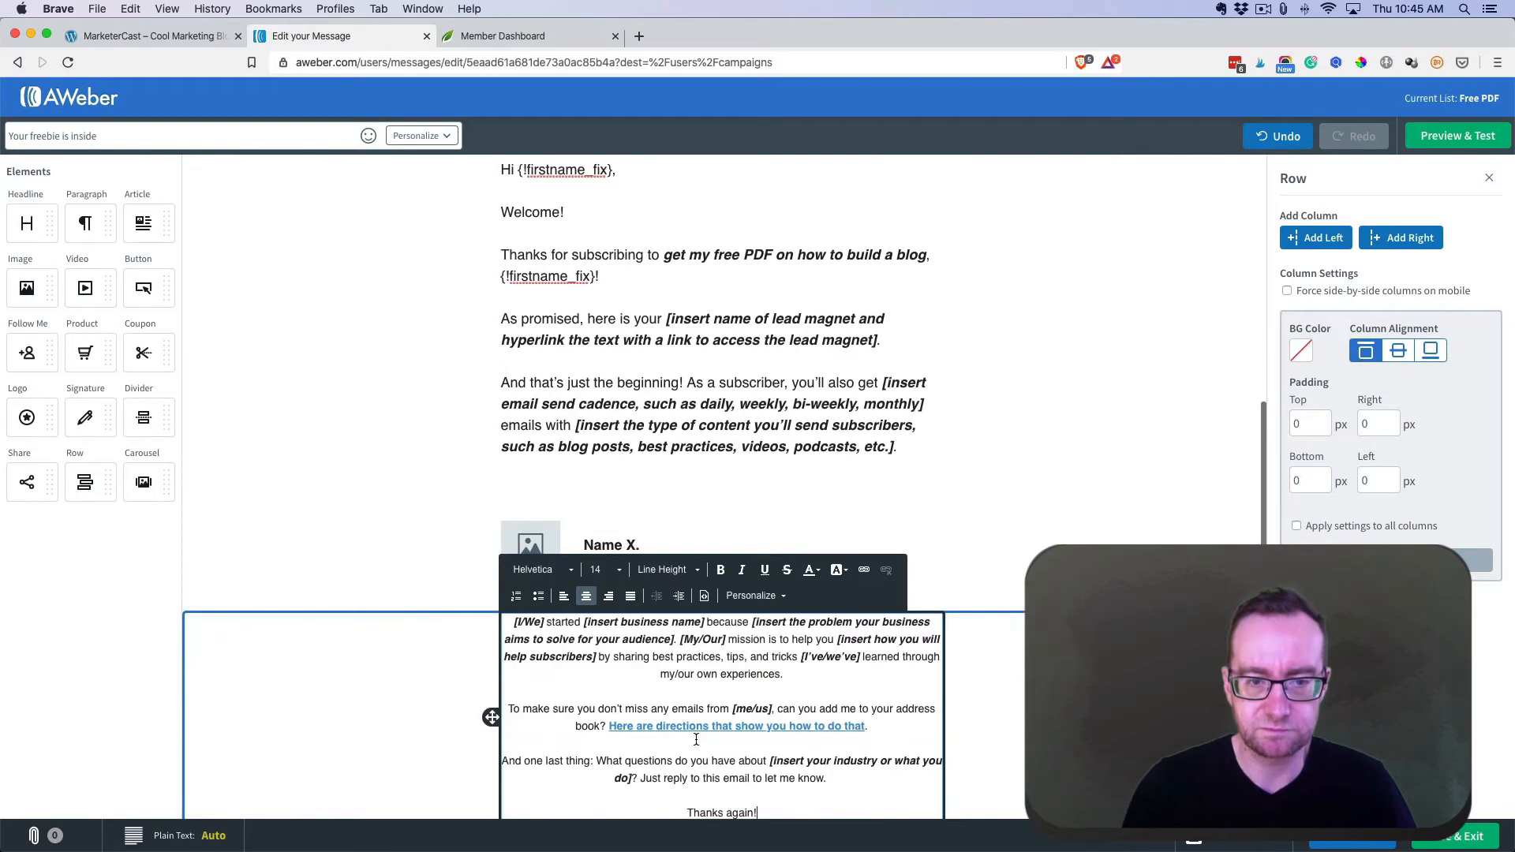
# - Add a video block above the signature and move the Name X. signature row below the footer text
pyautogui.click(692, 447)
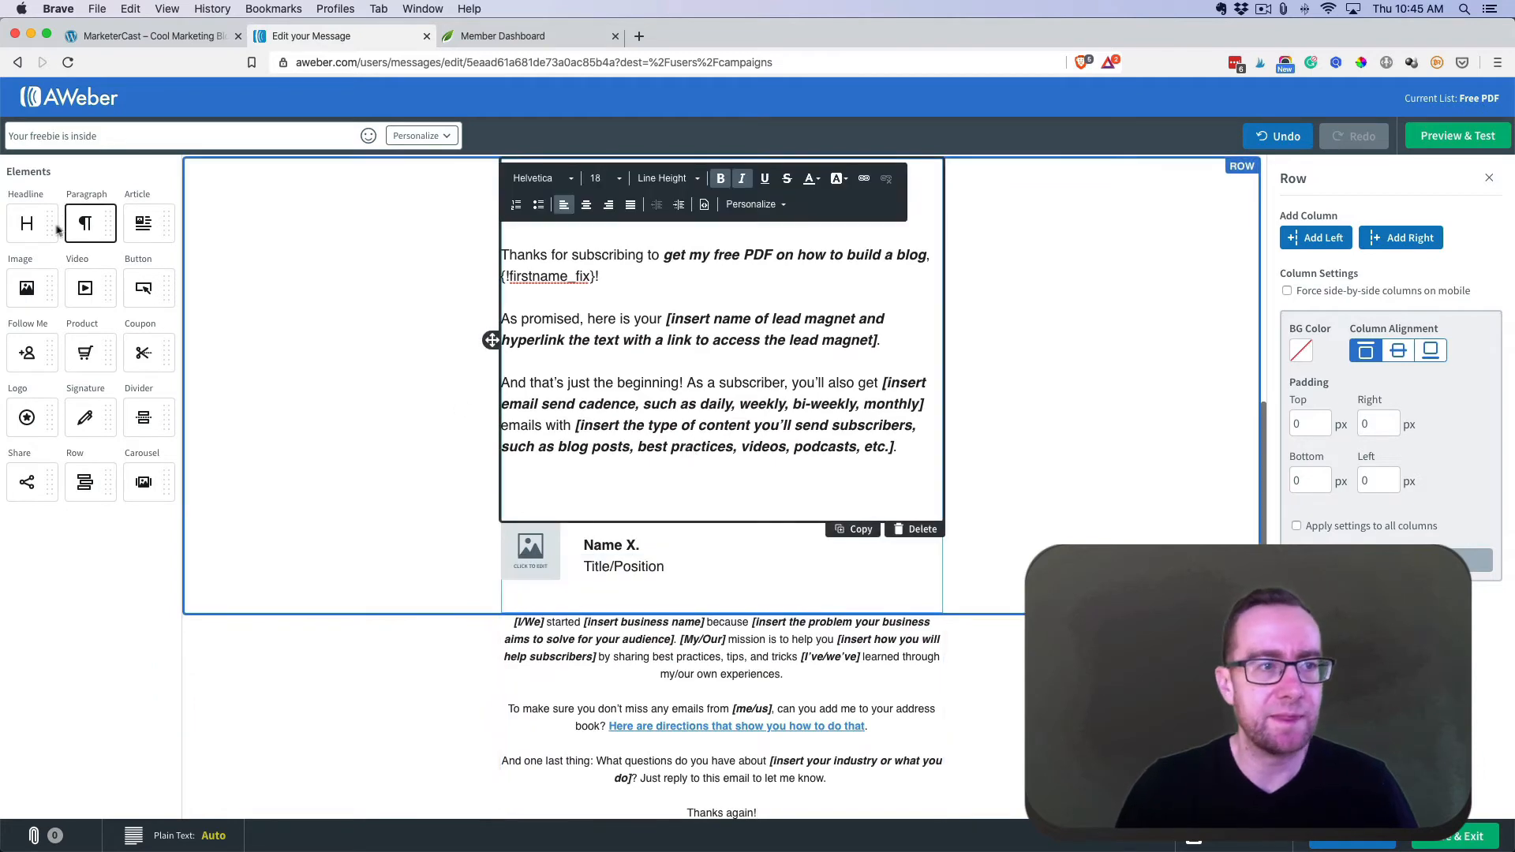
pyautogui.moveTo(85, 288); pyautogui.dragTo(782, 528)
pyautogui.scroll(-3, 390, 404)
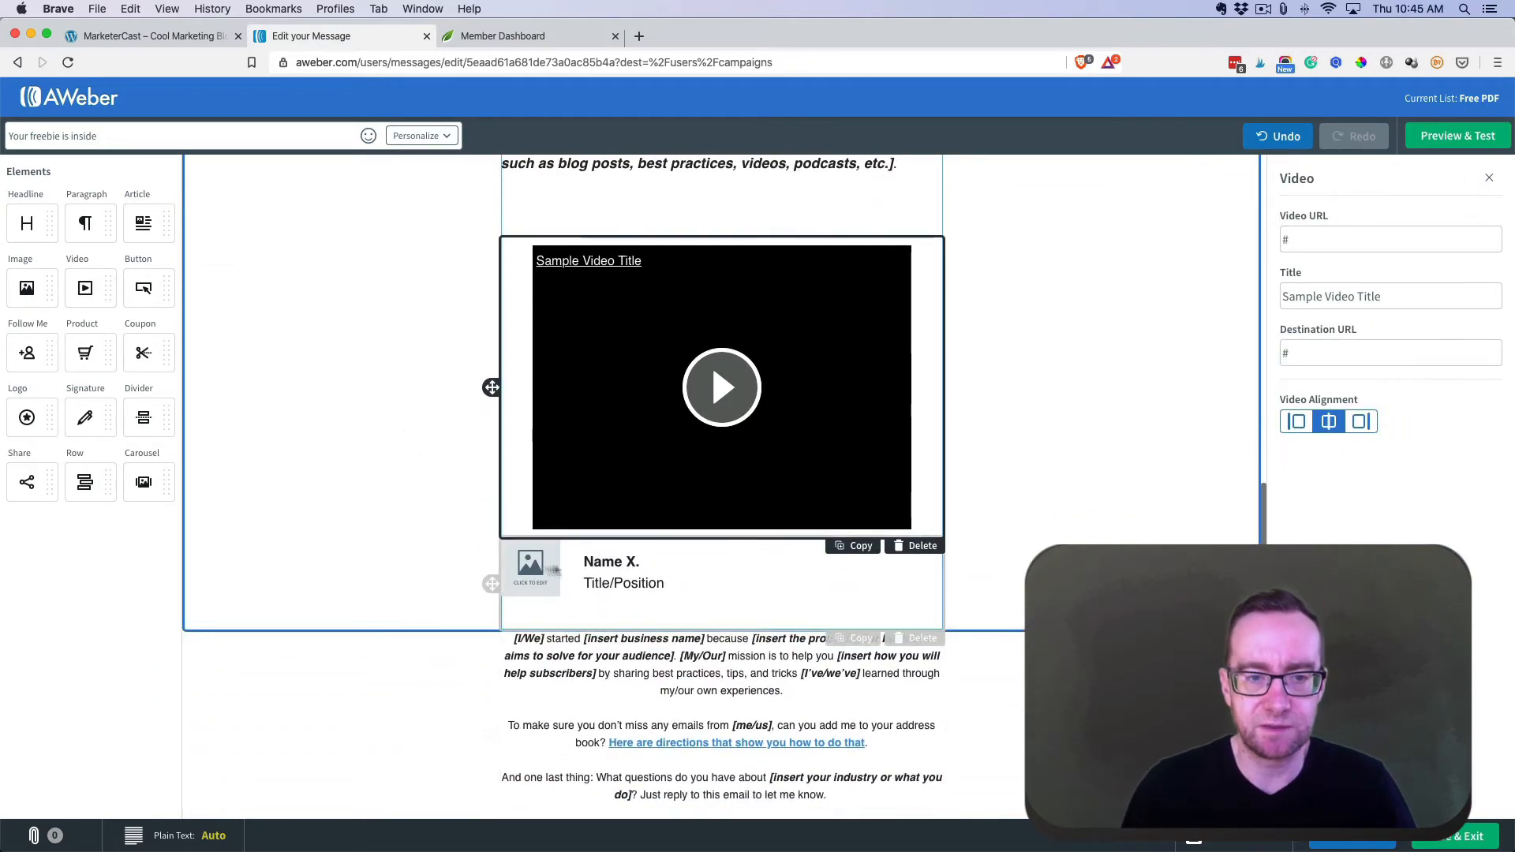
pyautogui.moveTo(495, 579); pyautogui.dragTo(529, 805)
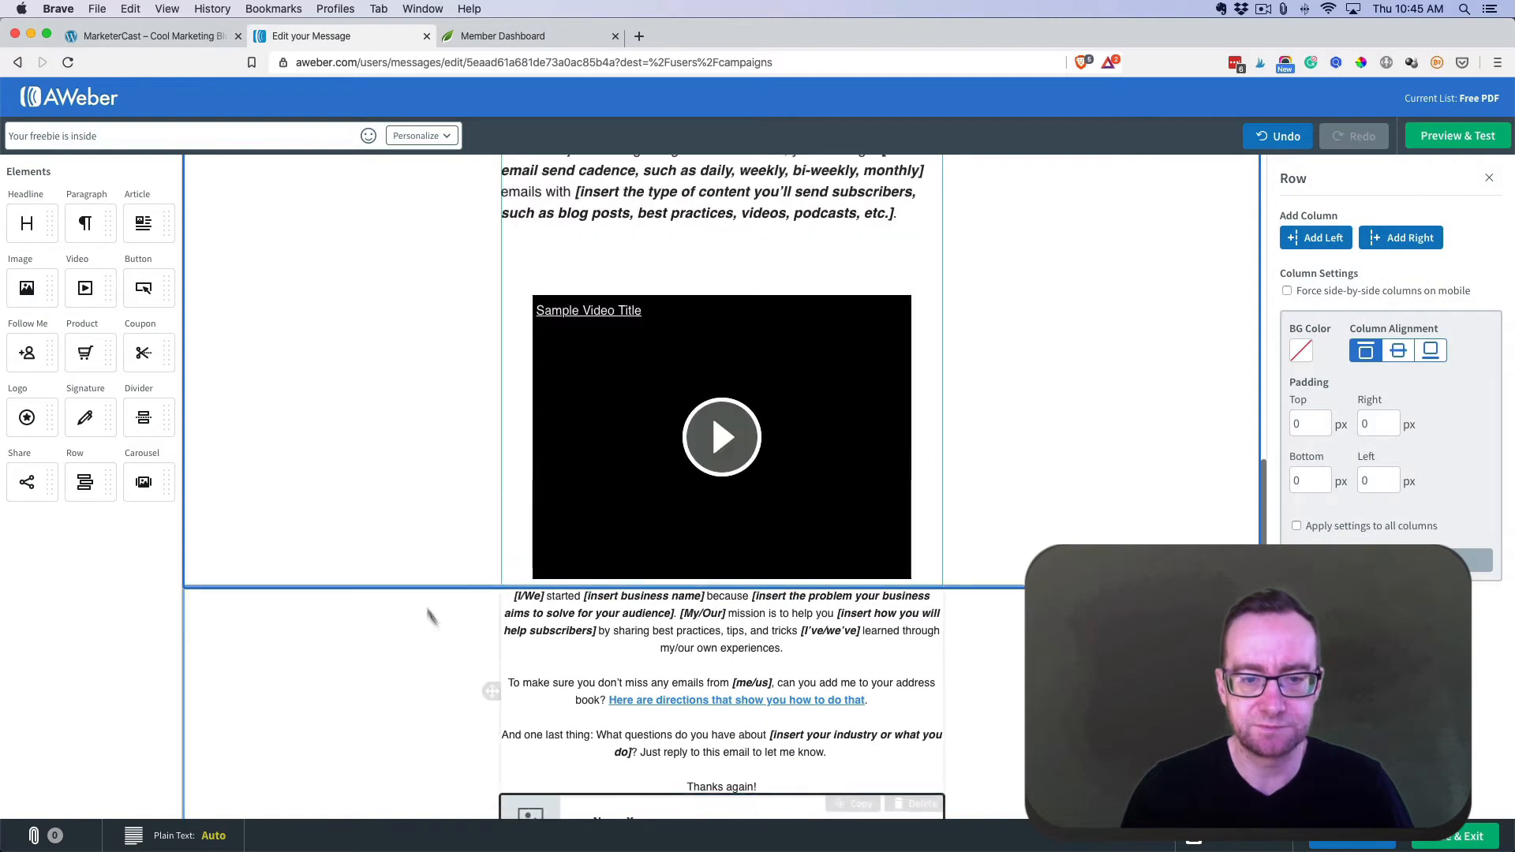
# - Delete the extra video above the greeting so the email opens with the welcome text
pyautogui.scroll(-2, 426, 600)
pyautogui.scroll(6, 651, 527)
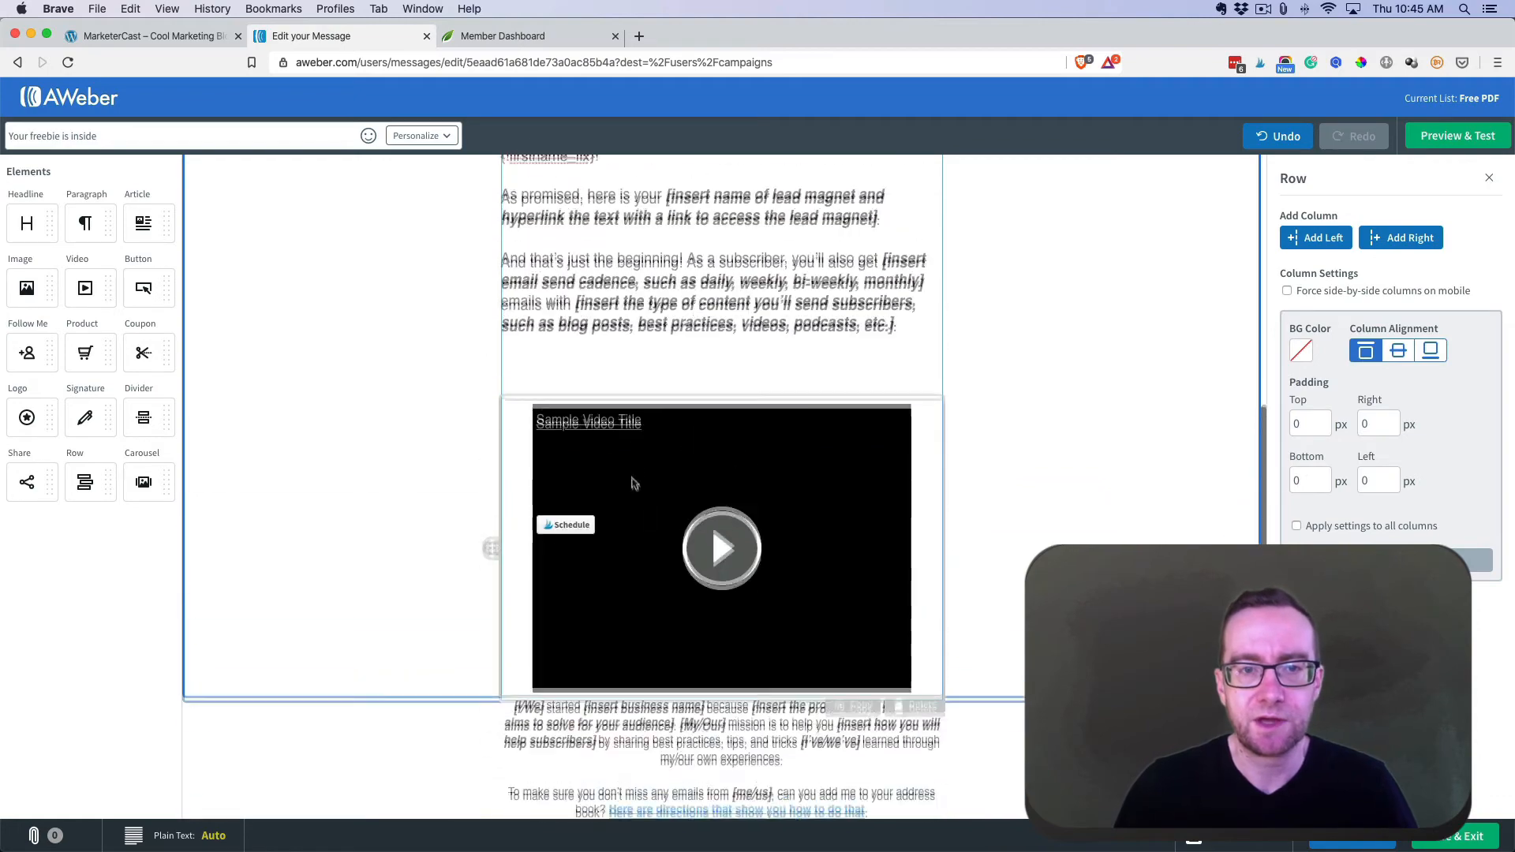
pyautogui.scroll(3, 626, 381)
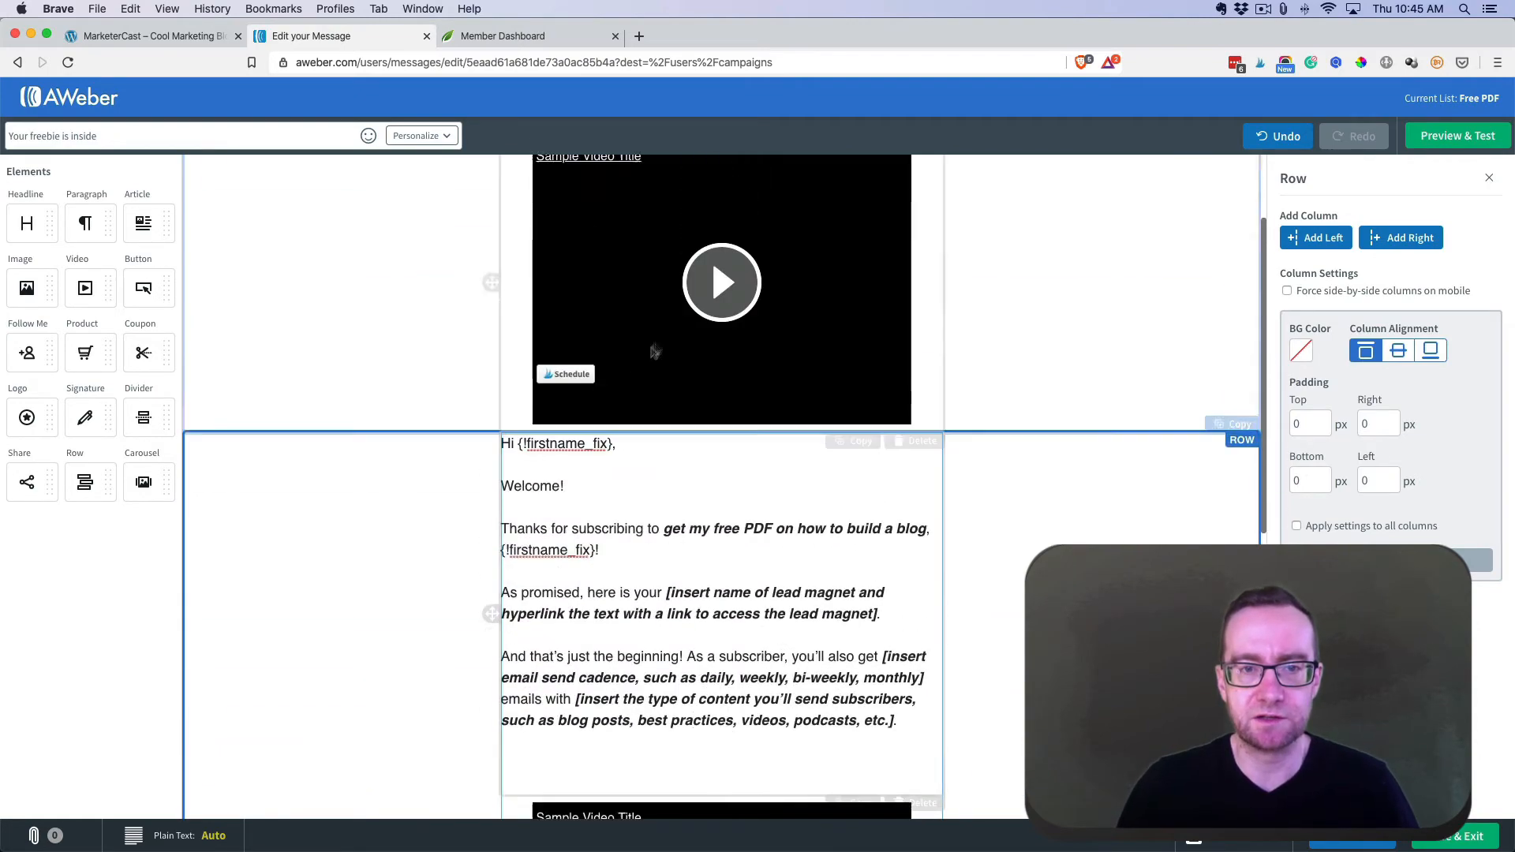
pyautogui.click(762, 411)
pyautogui.click(921, 460)
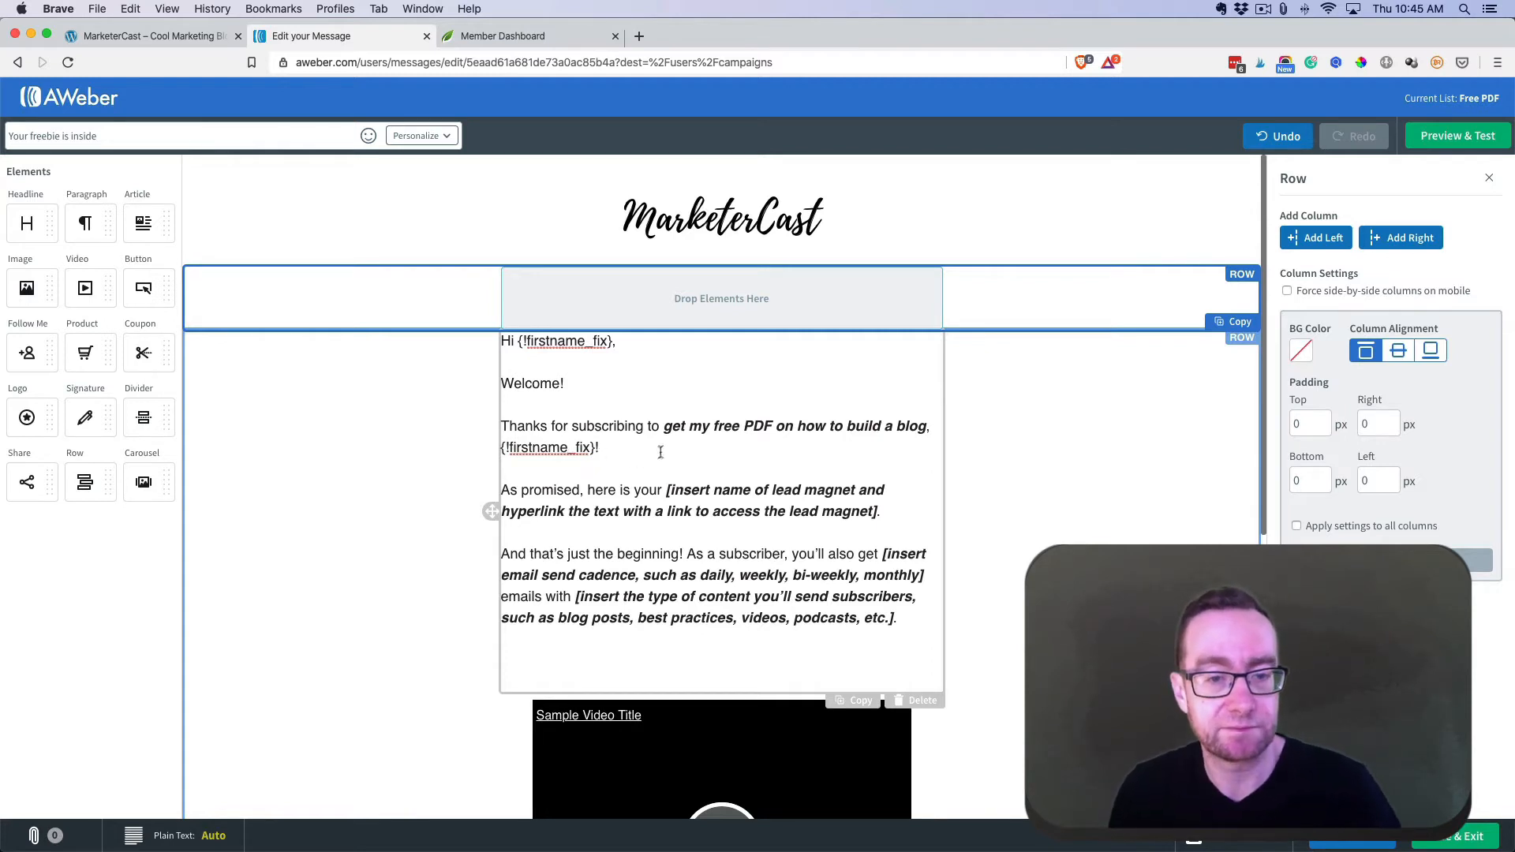
pyautogui.scroll(-3, 564, 308)
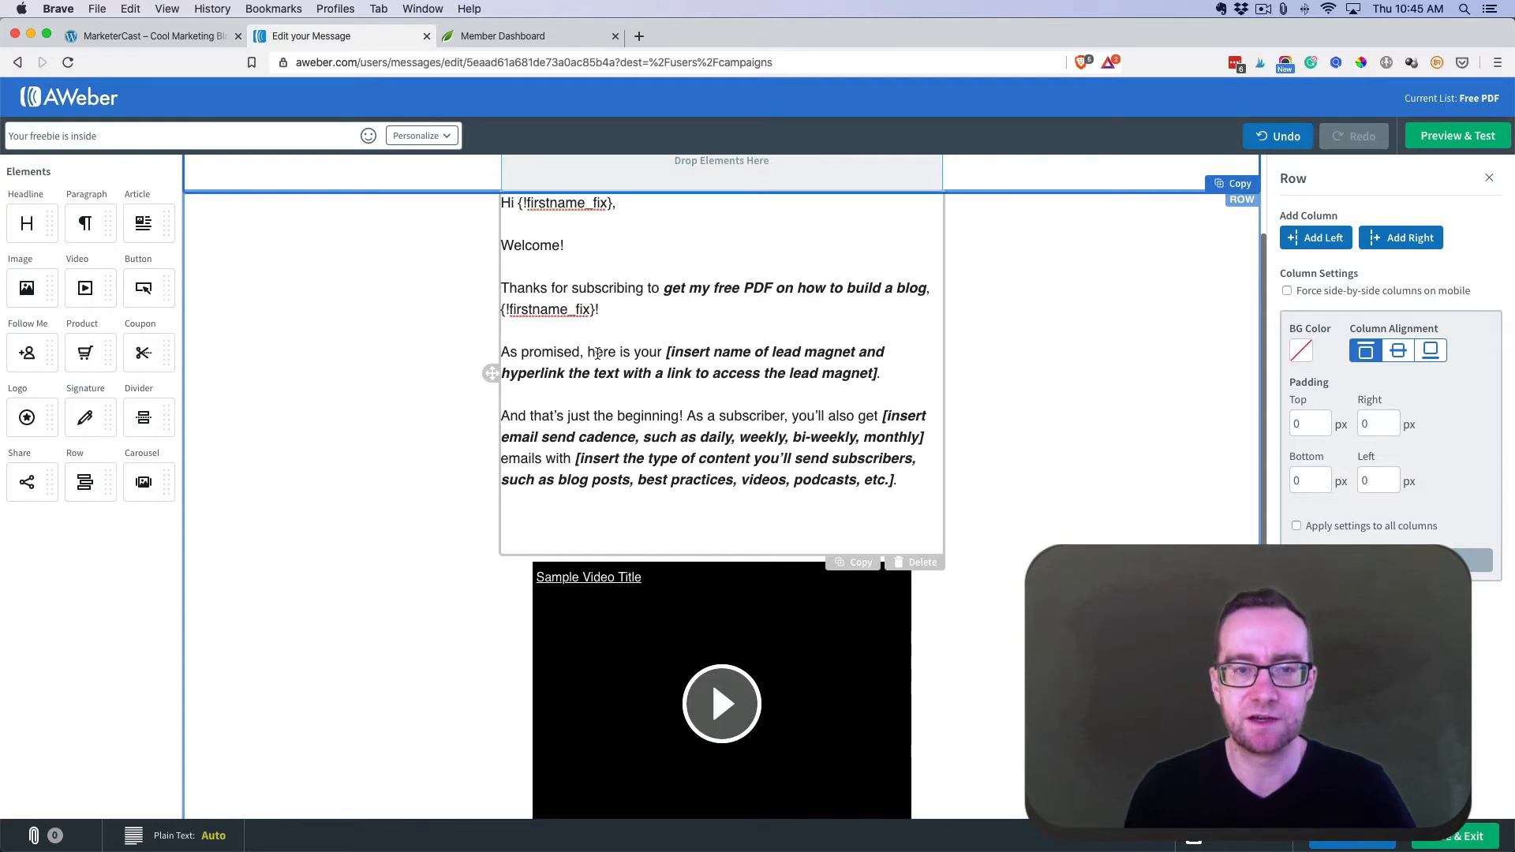
pyautogui.scroll(-4, 598, 354)
# - Delete the trailing blank lines at the end of the intro text block
pyautogui.click(553, 363)
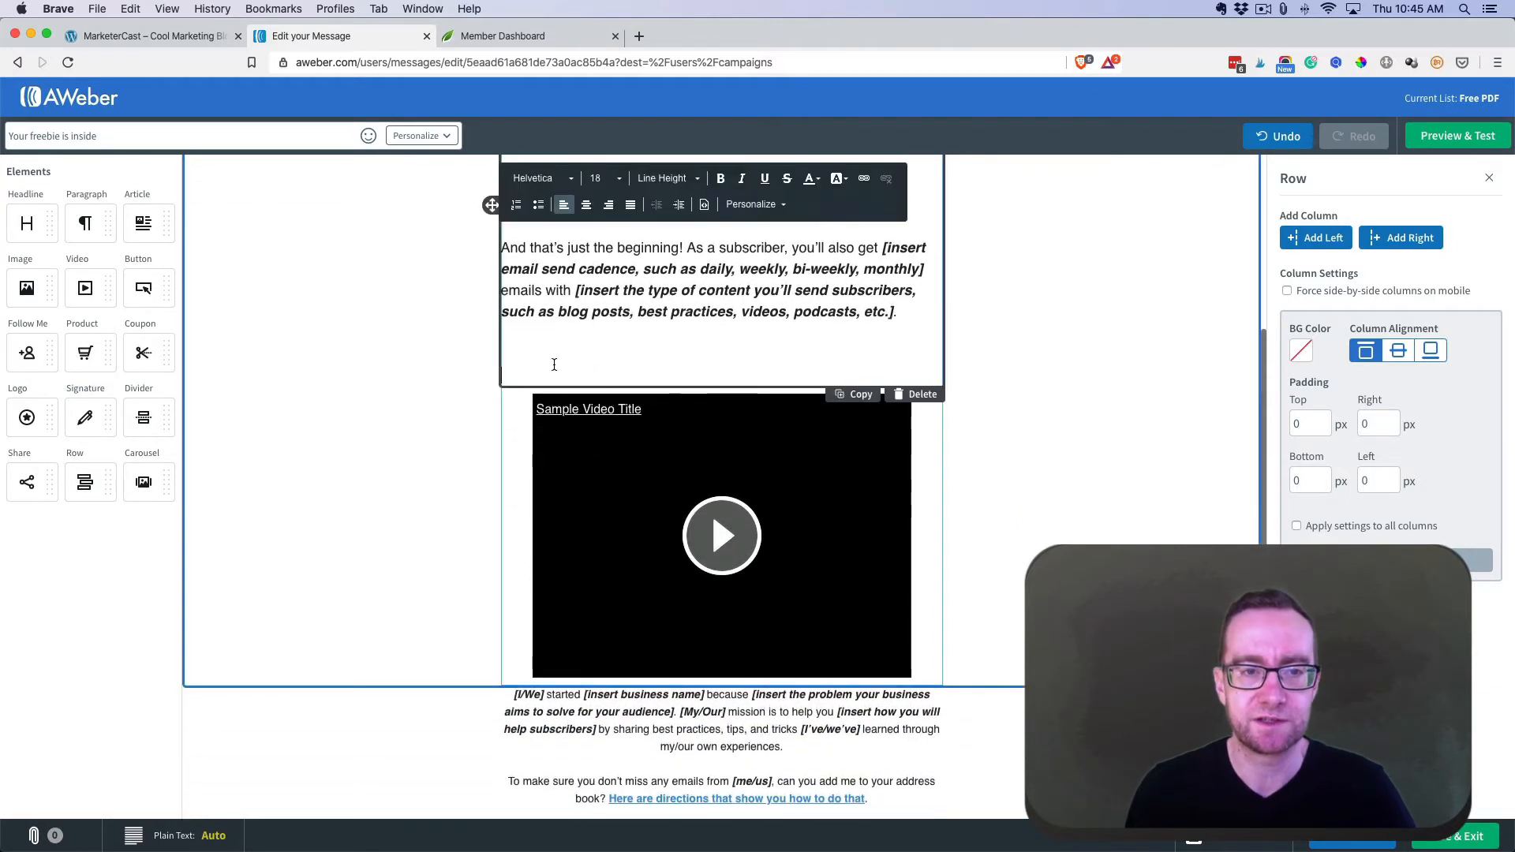
pyautogui.press('BackSpace')
pyautogui.press('BackSpace')
pyautogui.scroll(-4, 599, 359)
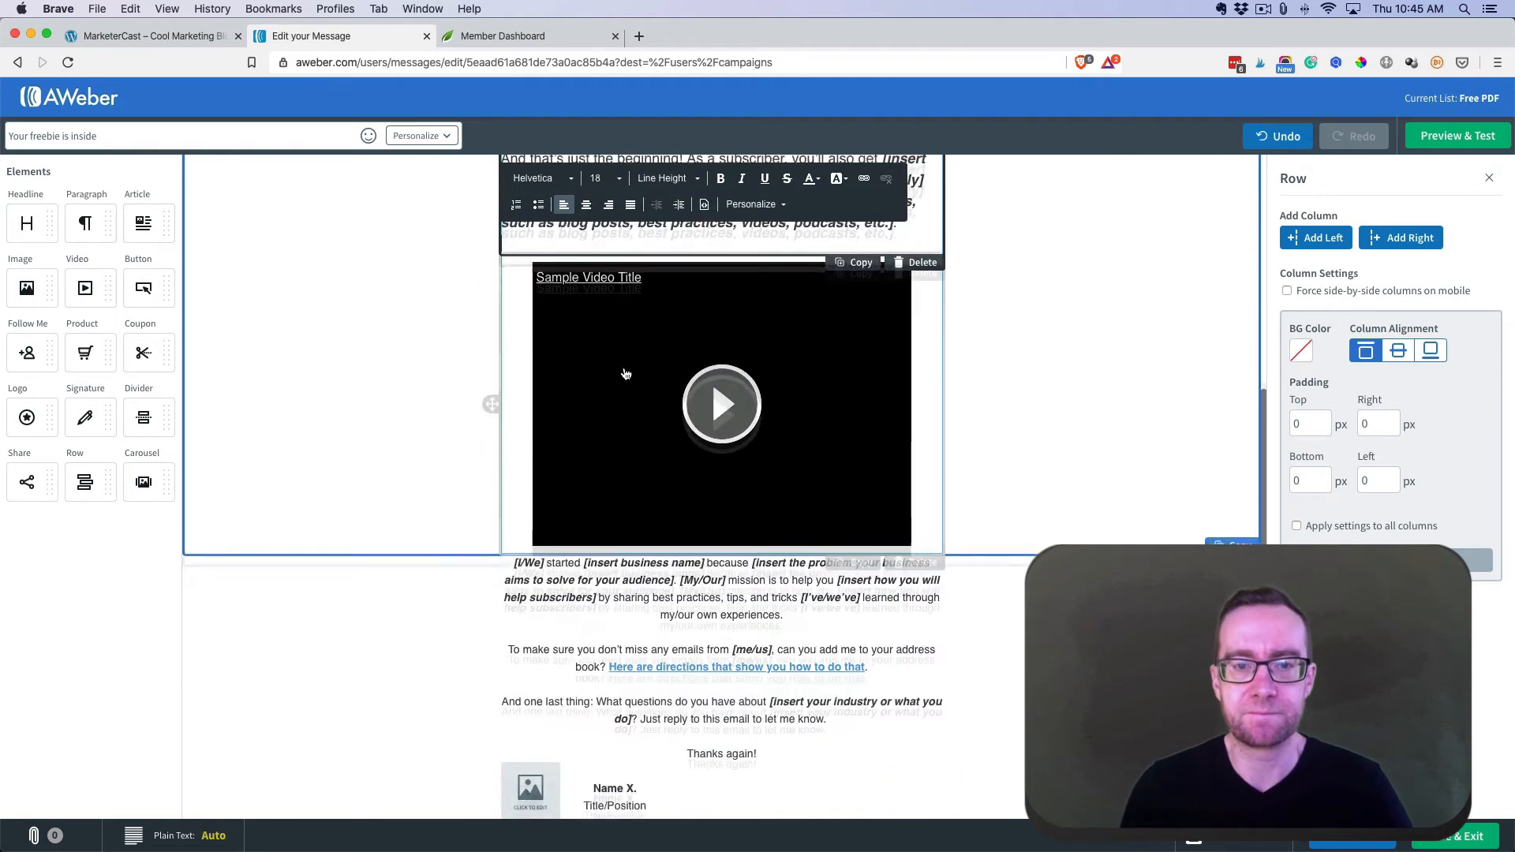
pyautogui.click(600, 363)
# - Set all the closing paragraphs to Georgia at size 16
pyautogui.click(618, 531)
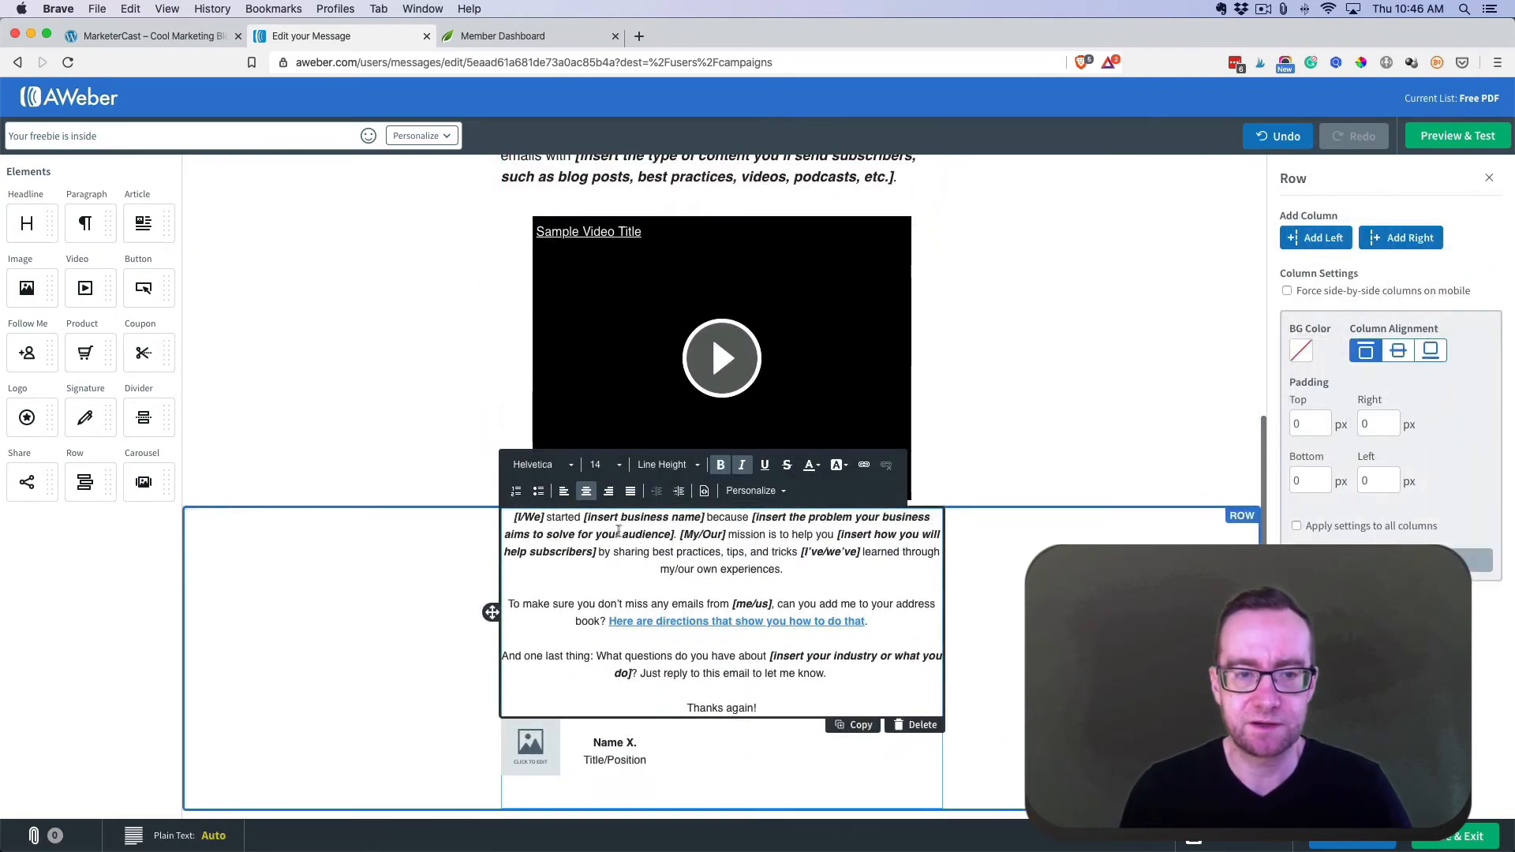
pyautogui.press('super+a')
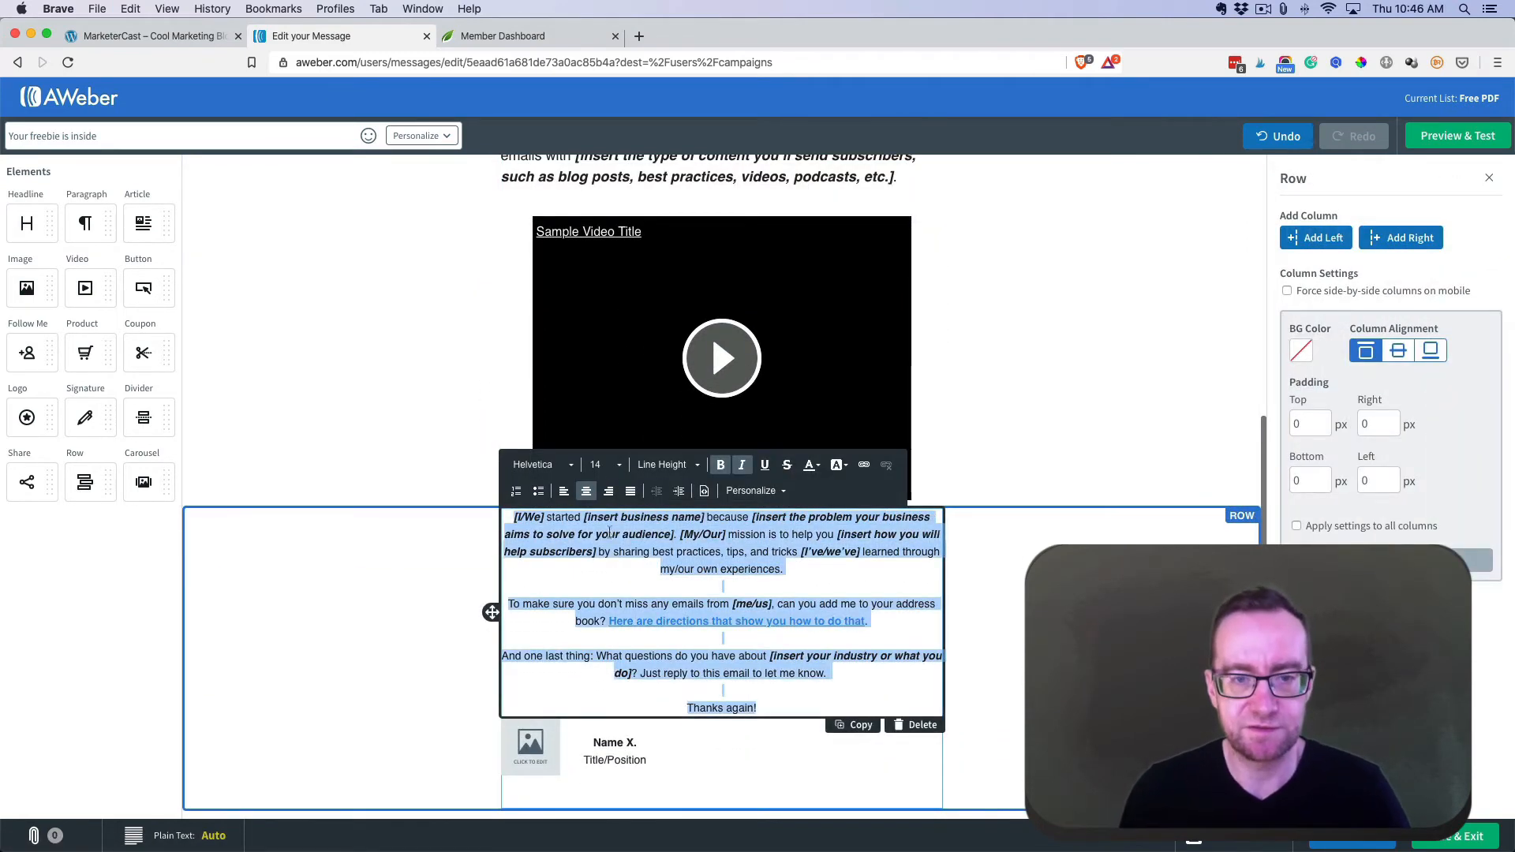
pyautogui.click(565, 466)
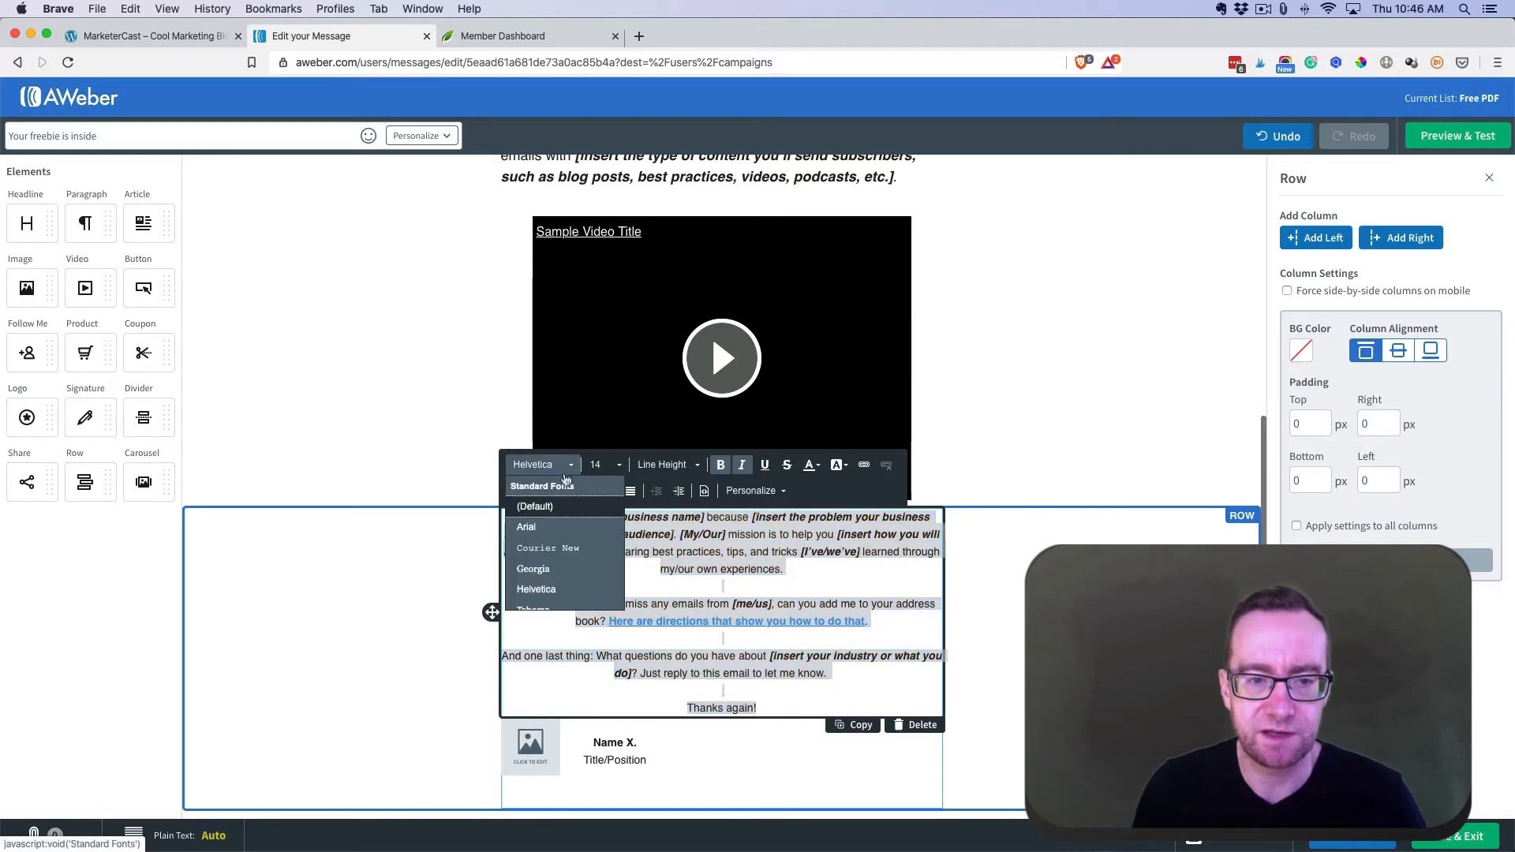
pyautogui.click(534, 570)
pyautogui.click(615, 468)
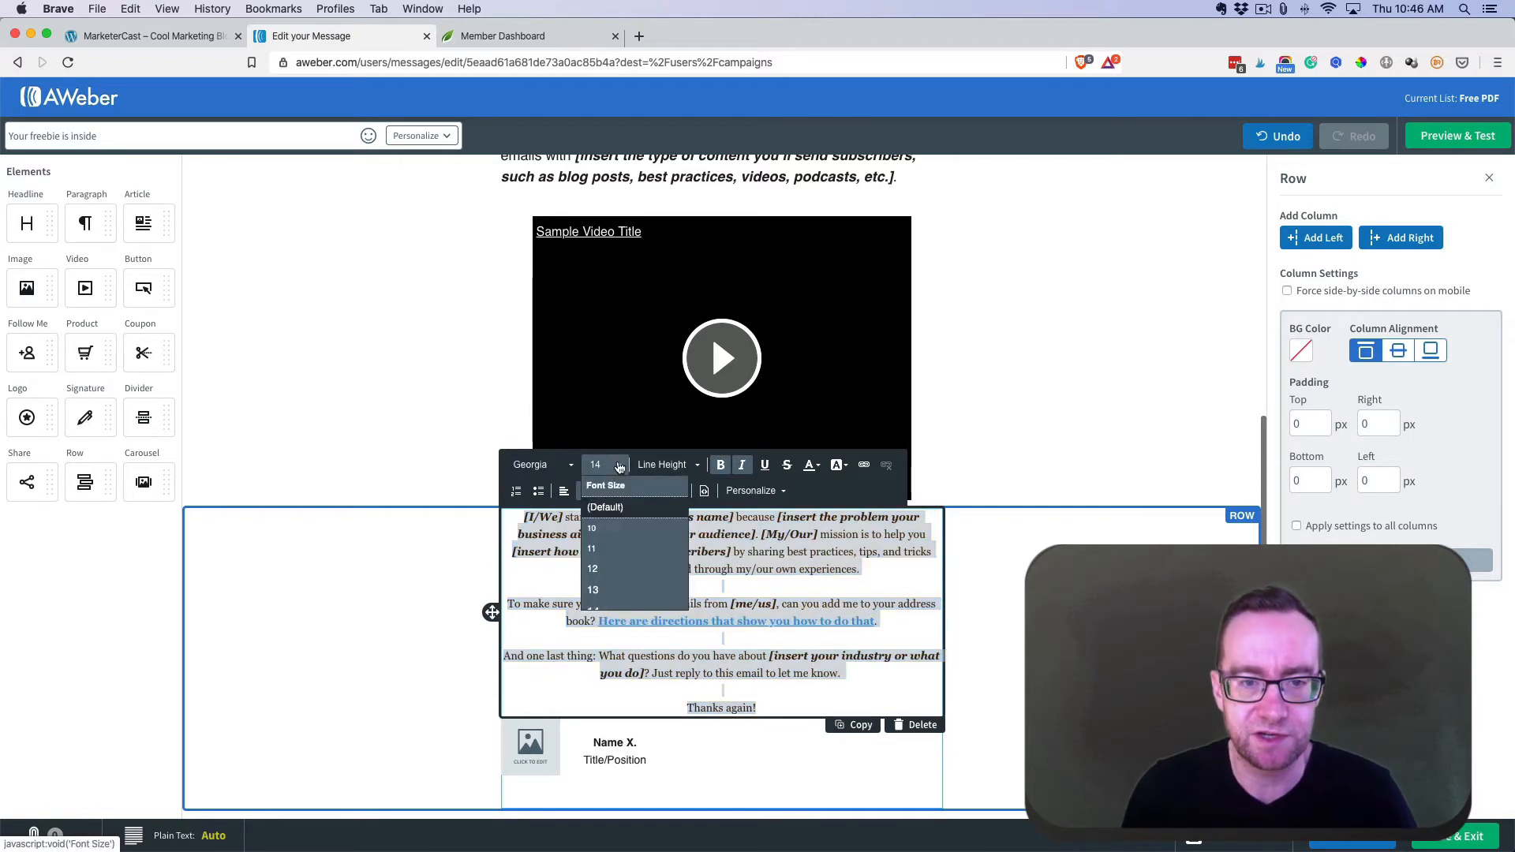
pyautogui.click(626, 581)
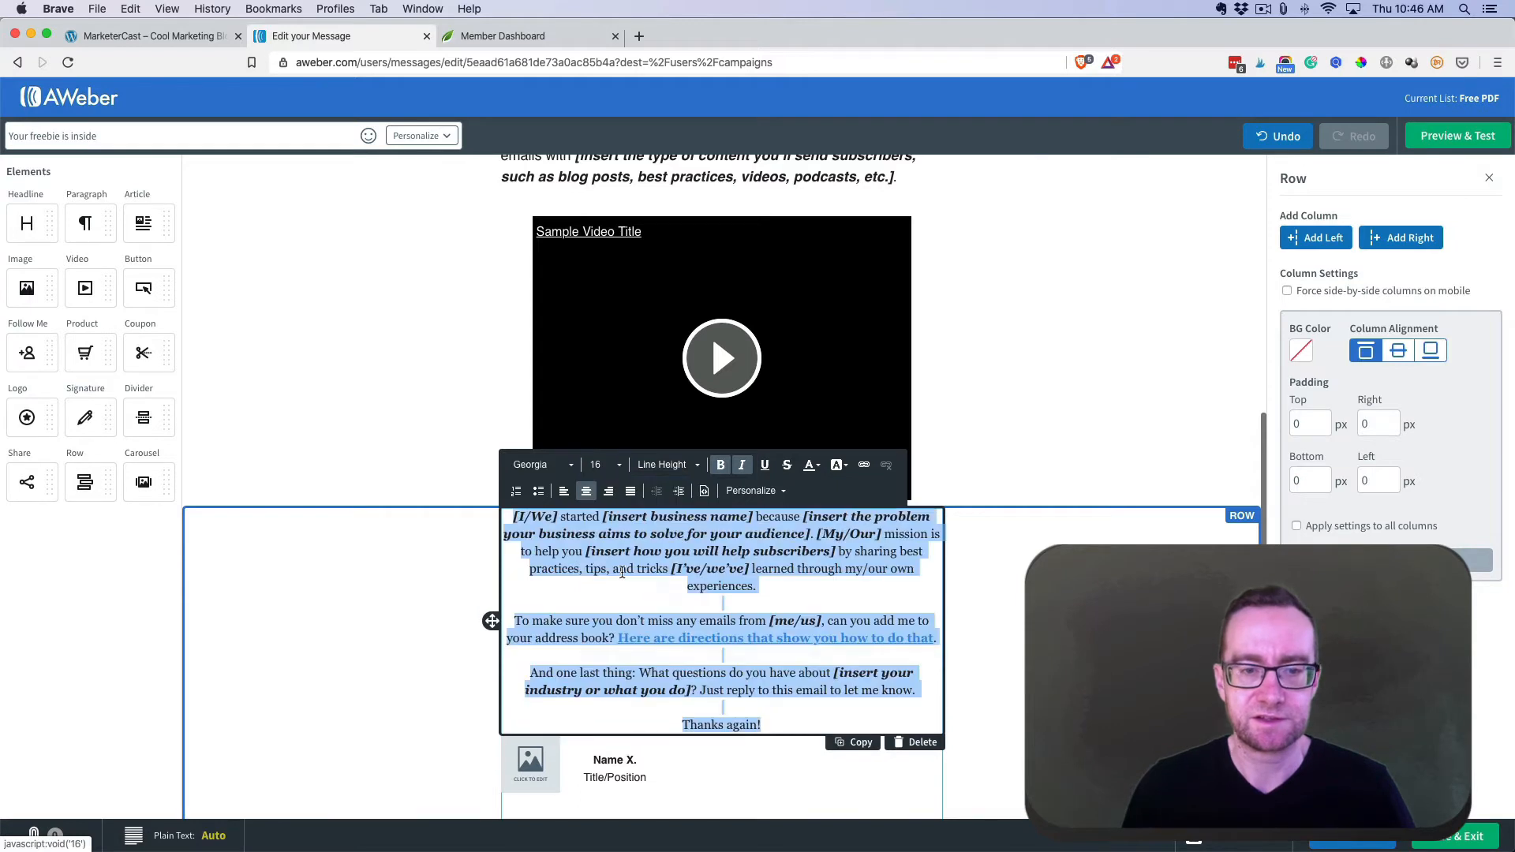
# - Left-align all the closing paragraphs, from [I/We] started to Thanks again!
pyautogui.click(781, 579)
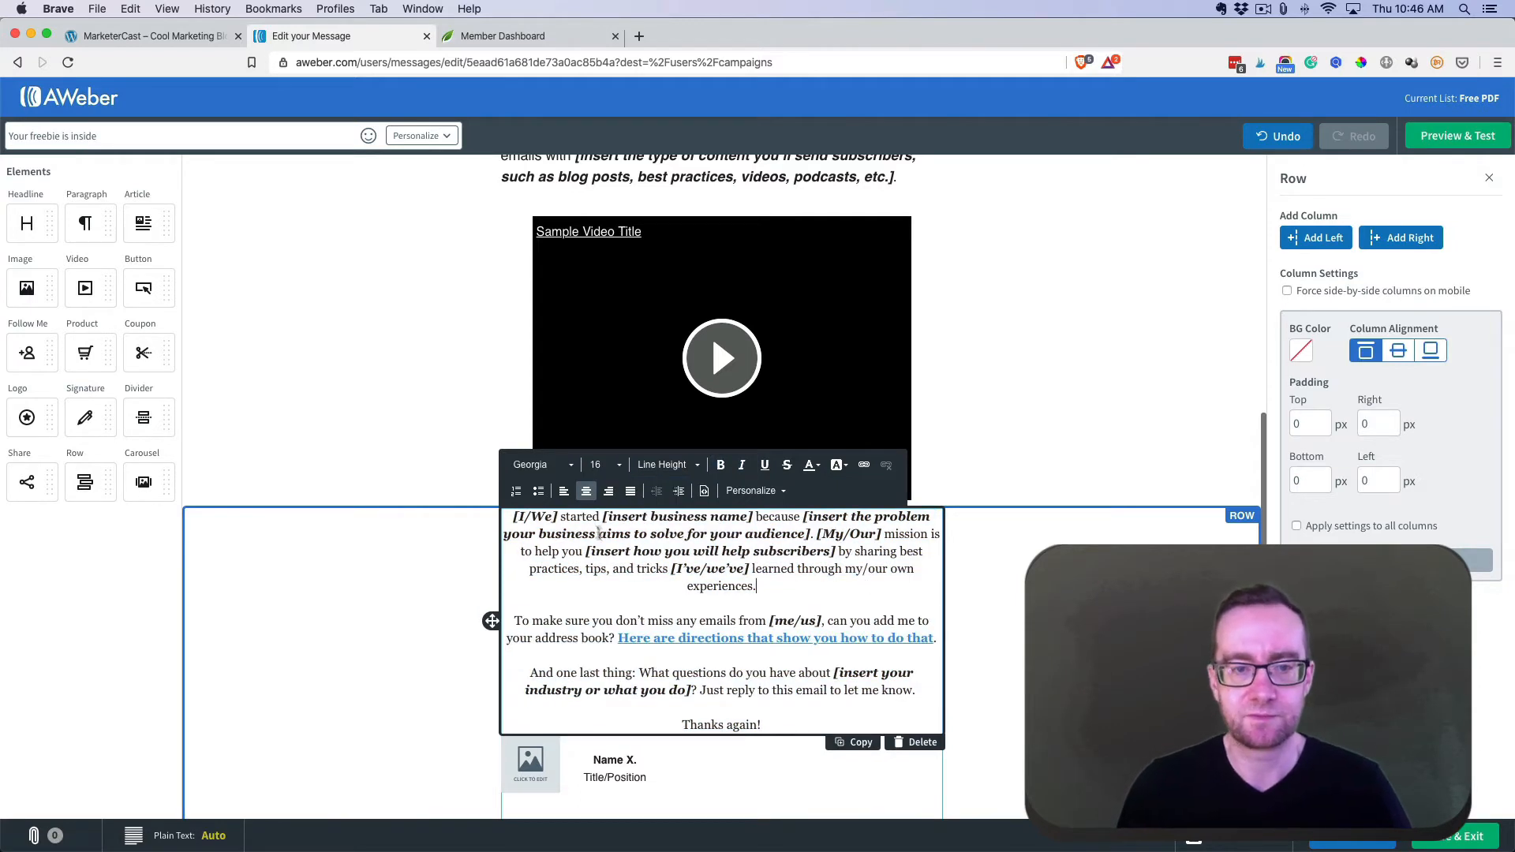
pyautogui.click(564, 492)
pyautogui.press('super+a')
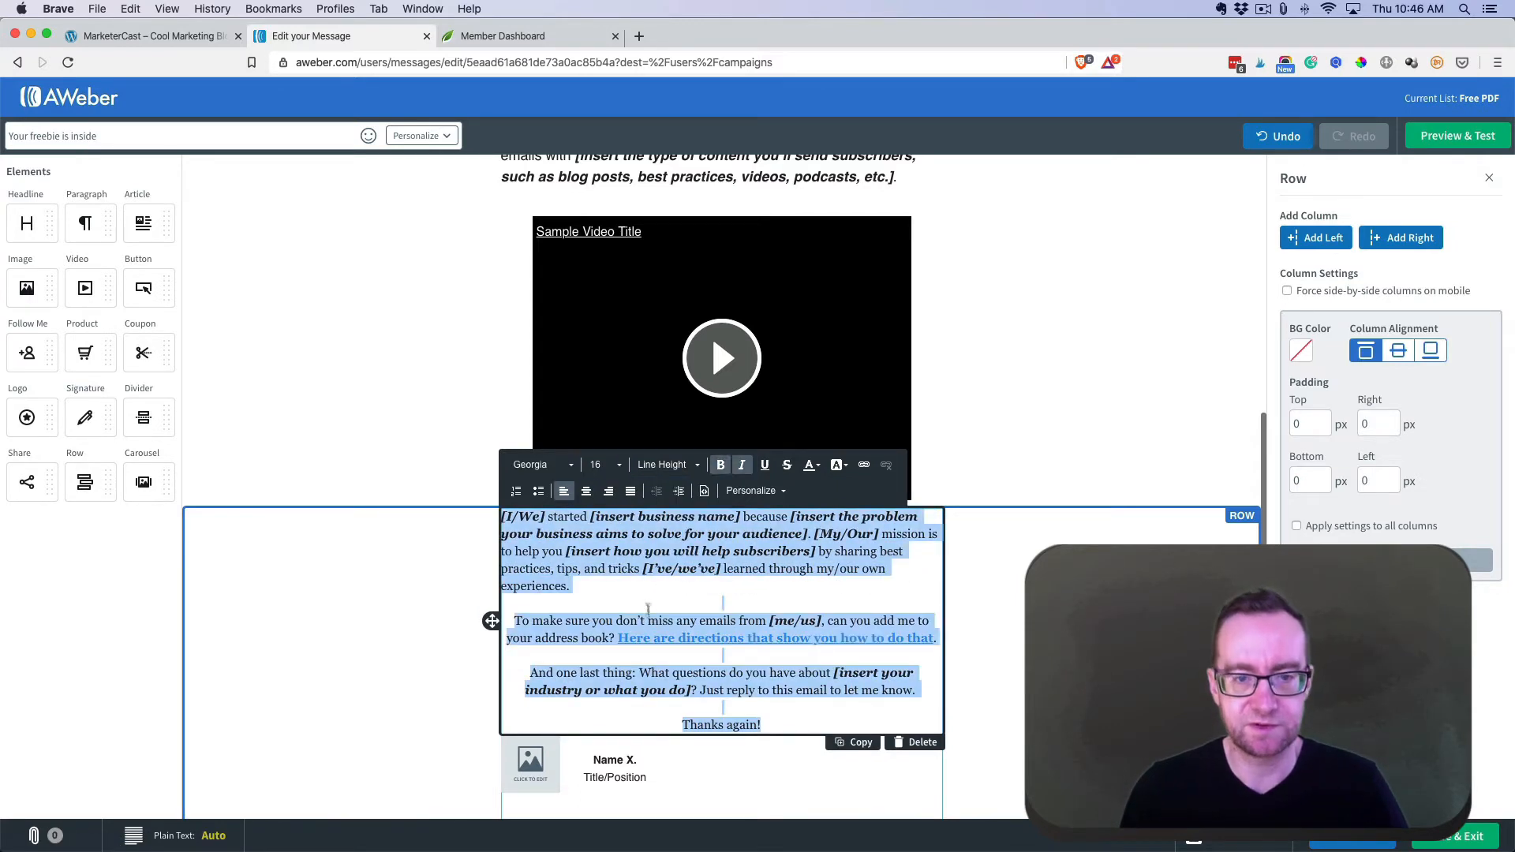
pyautogui.click(568, 497)
pyautogui.click(568, 497)
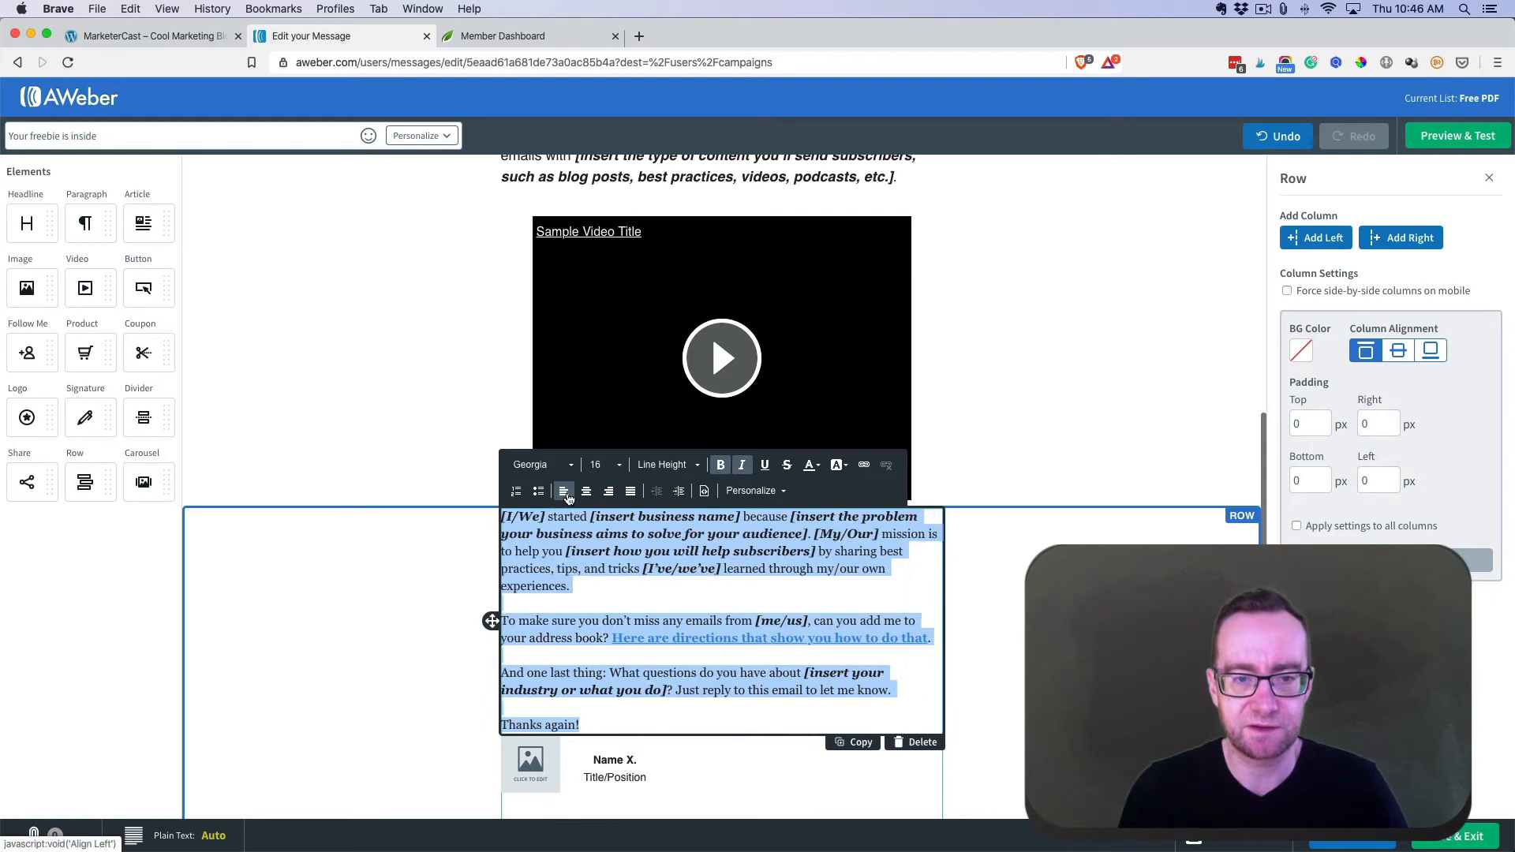
pyautogui.click(1006, 596)
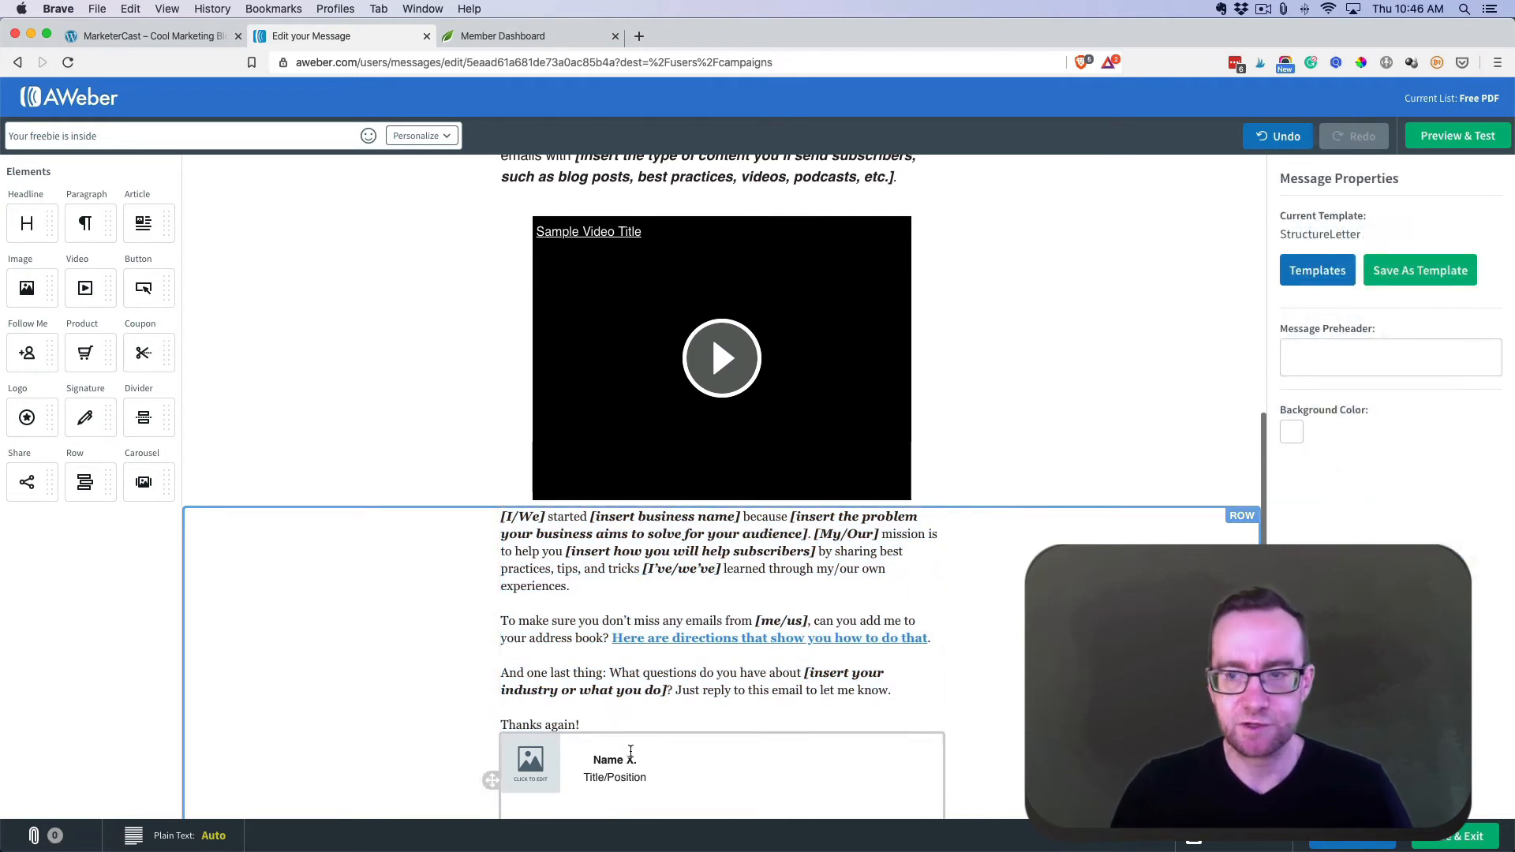
# - Change the preheader to 'Get my PDF here in the email - just open it now.' and save the message
pyautogui.scroll(3, 1089, 467)
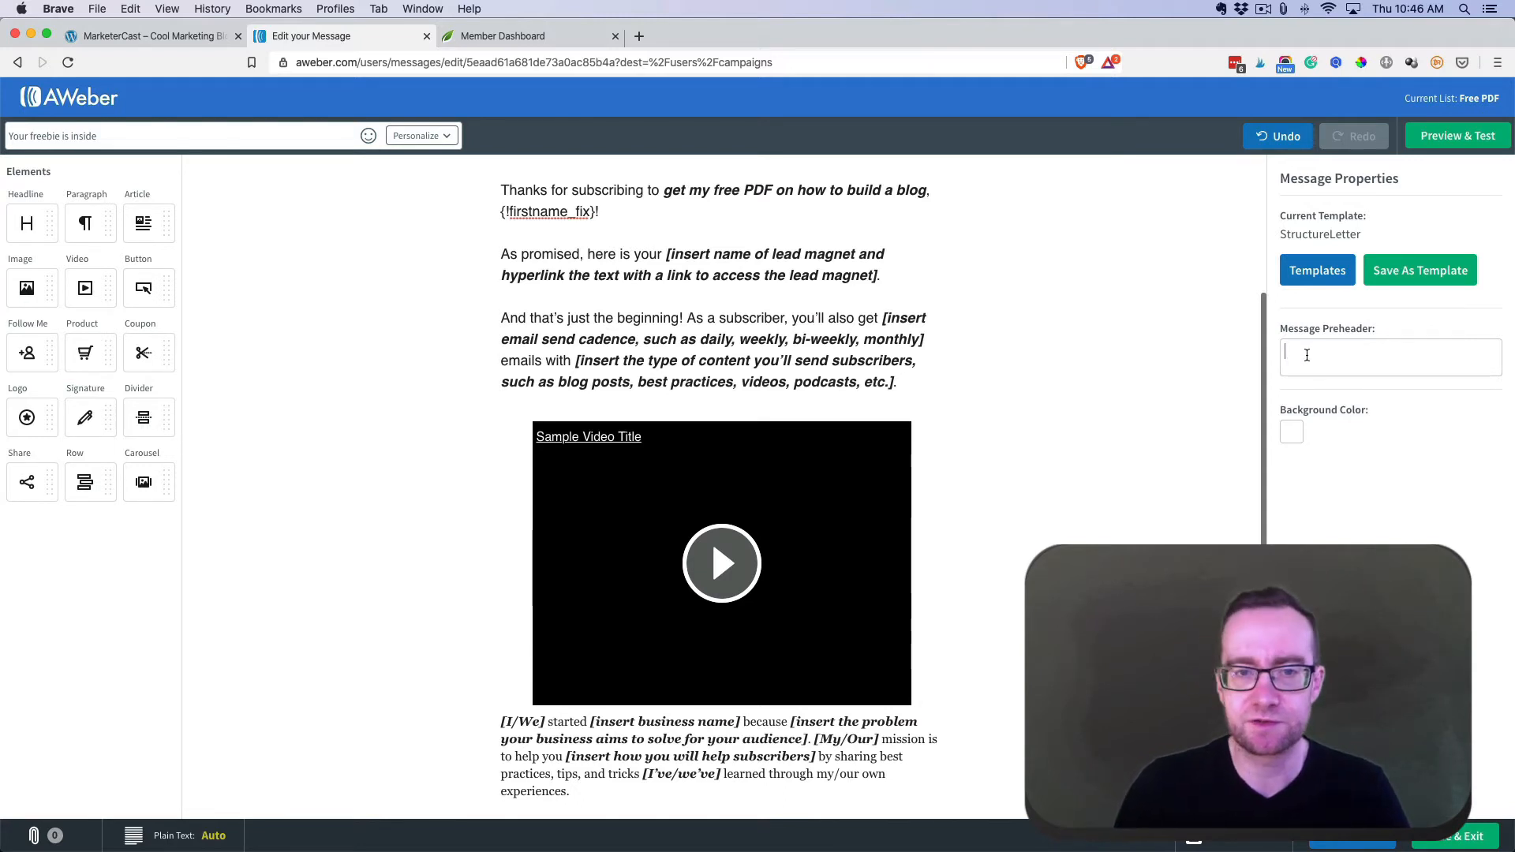
pyautogui.scroll(4, 1221, 384)
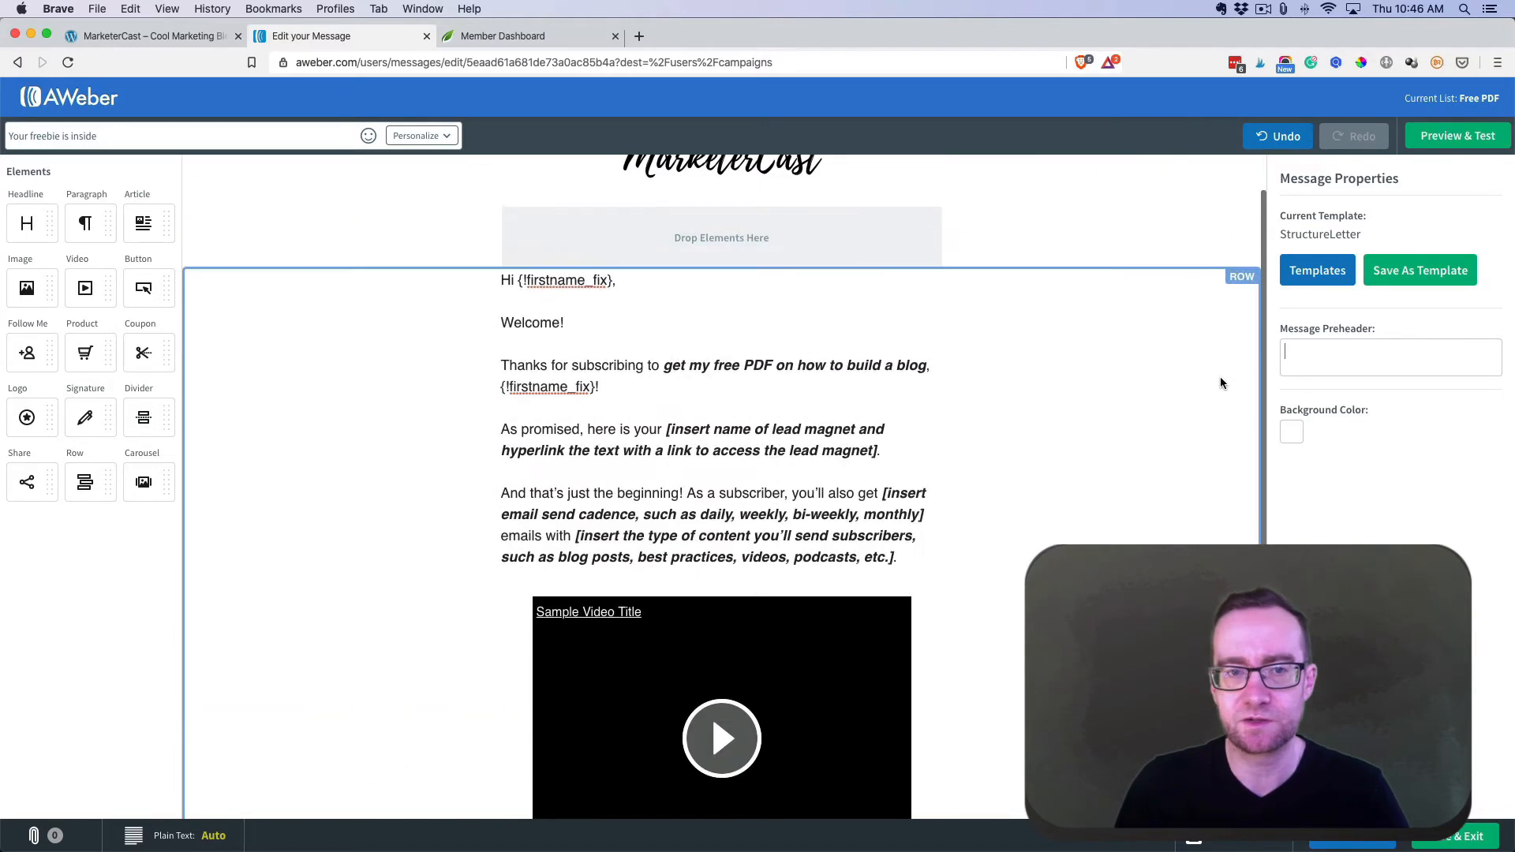
pyautogui.scroll(2, 1223, 379)
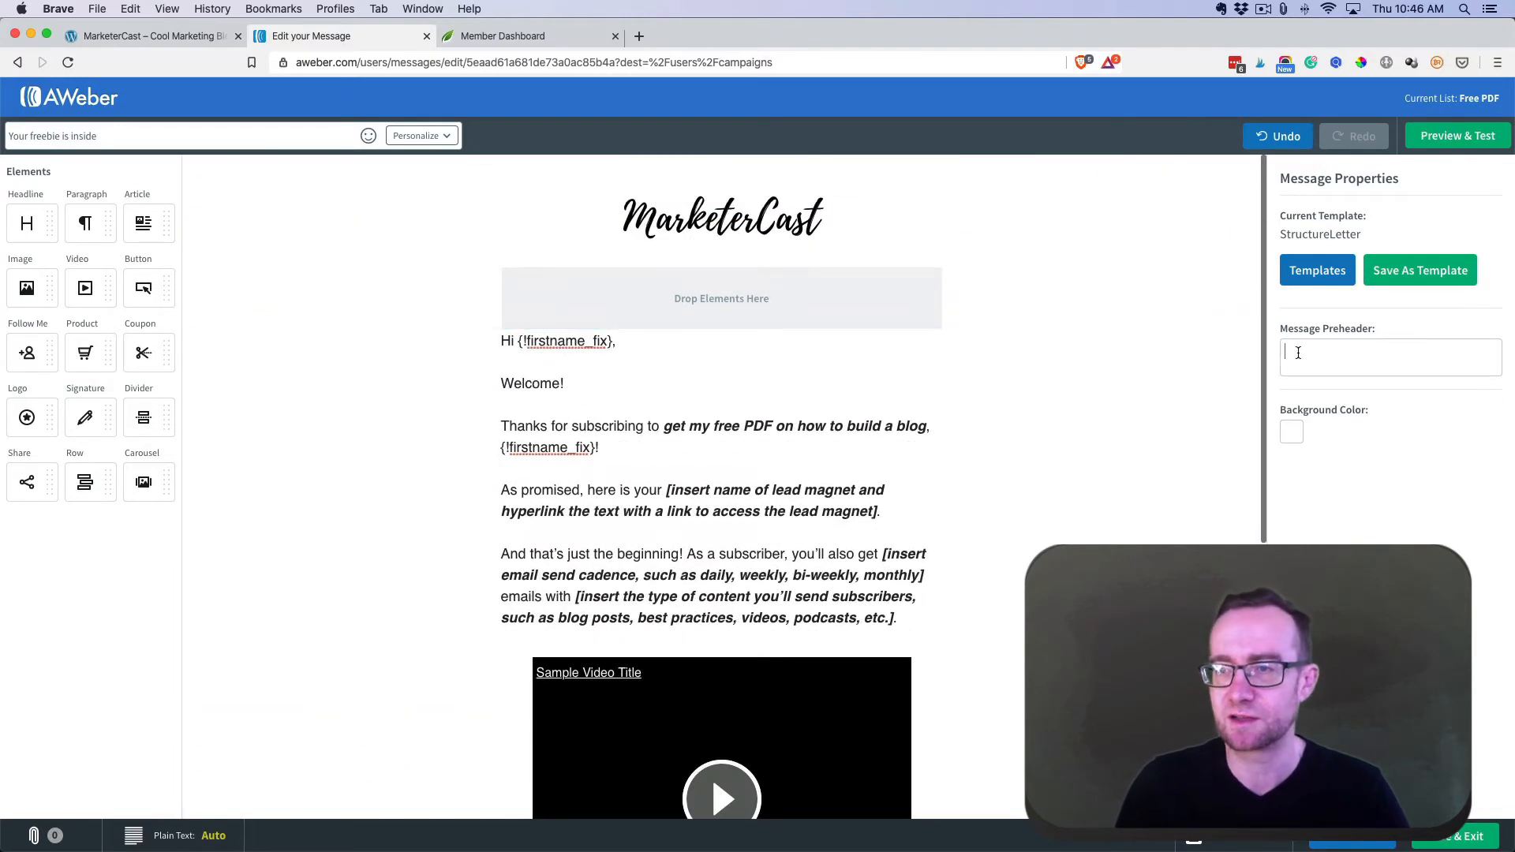
pyautogui.click(1298, 347)
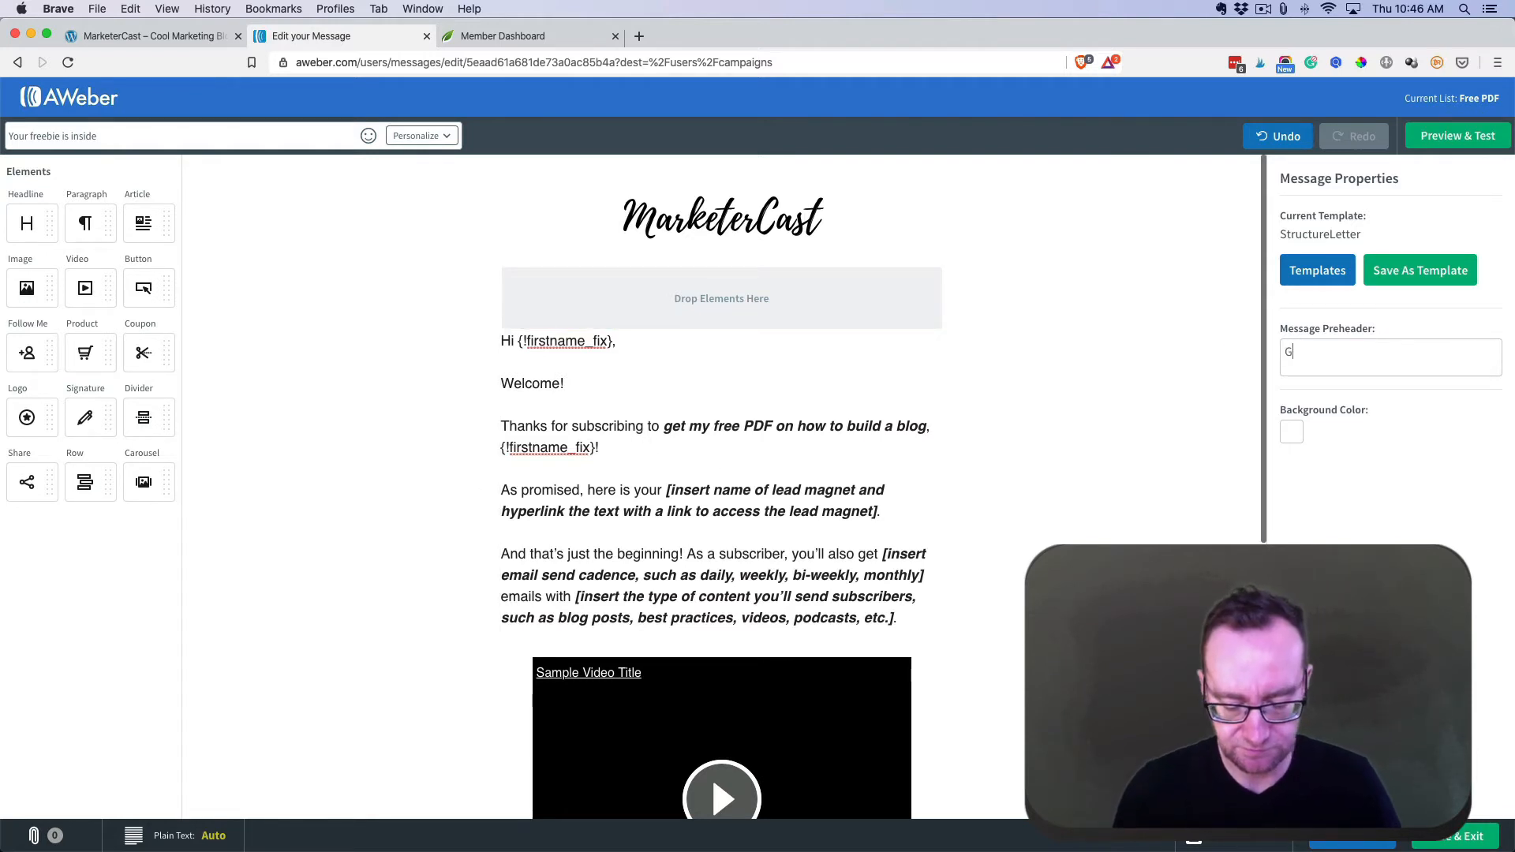
pyautogui.write('et my PDF here below!')
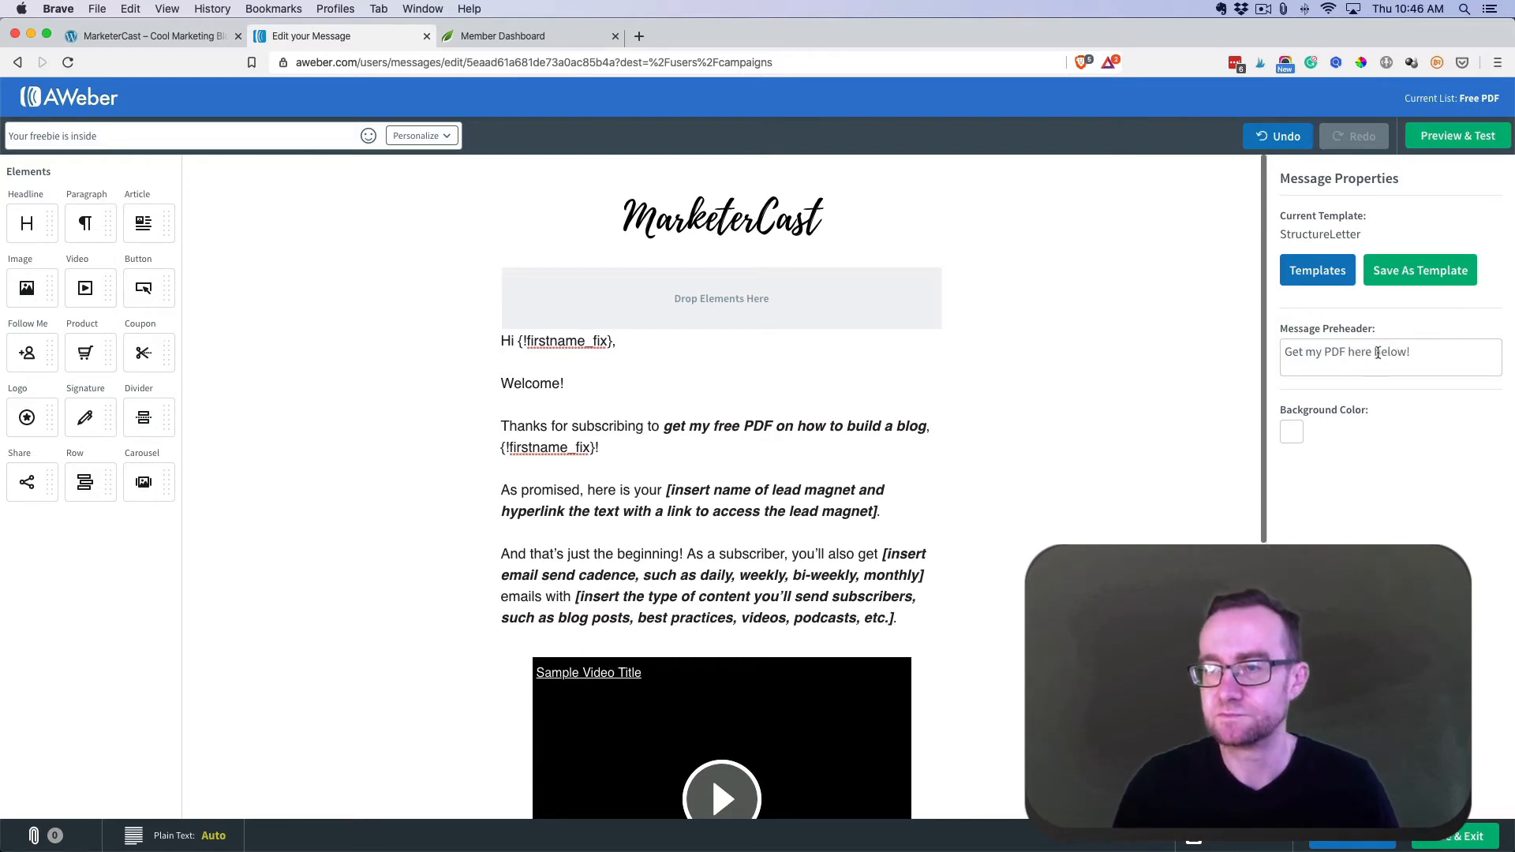
pyautogui.moveTo(1377, 353); pyautogui.dragTo(1432, 352)
pyautogui.write('in the email')
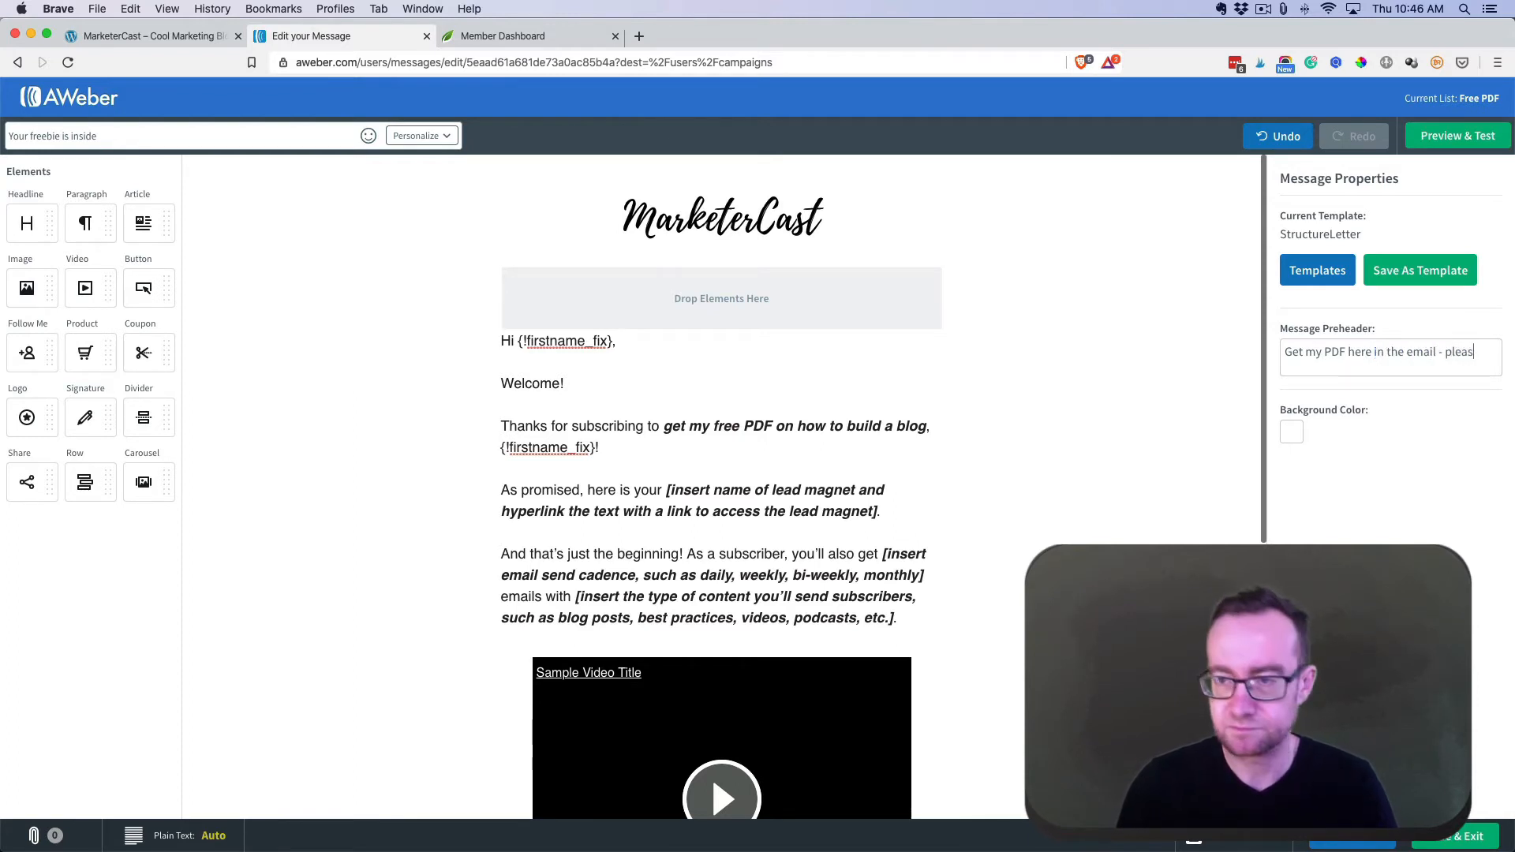
pyautogui.write(' - p')
pyautogui.press('BackSpace')
pyautogui.write('just')
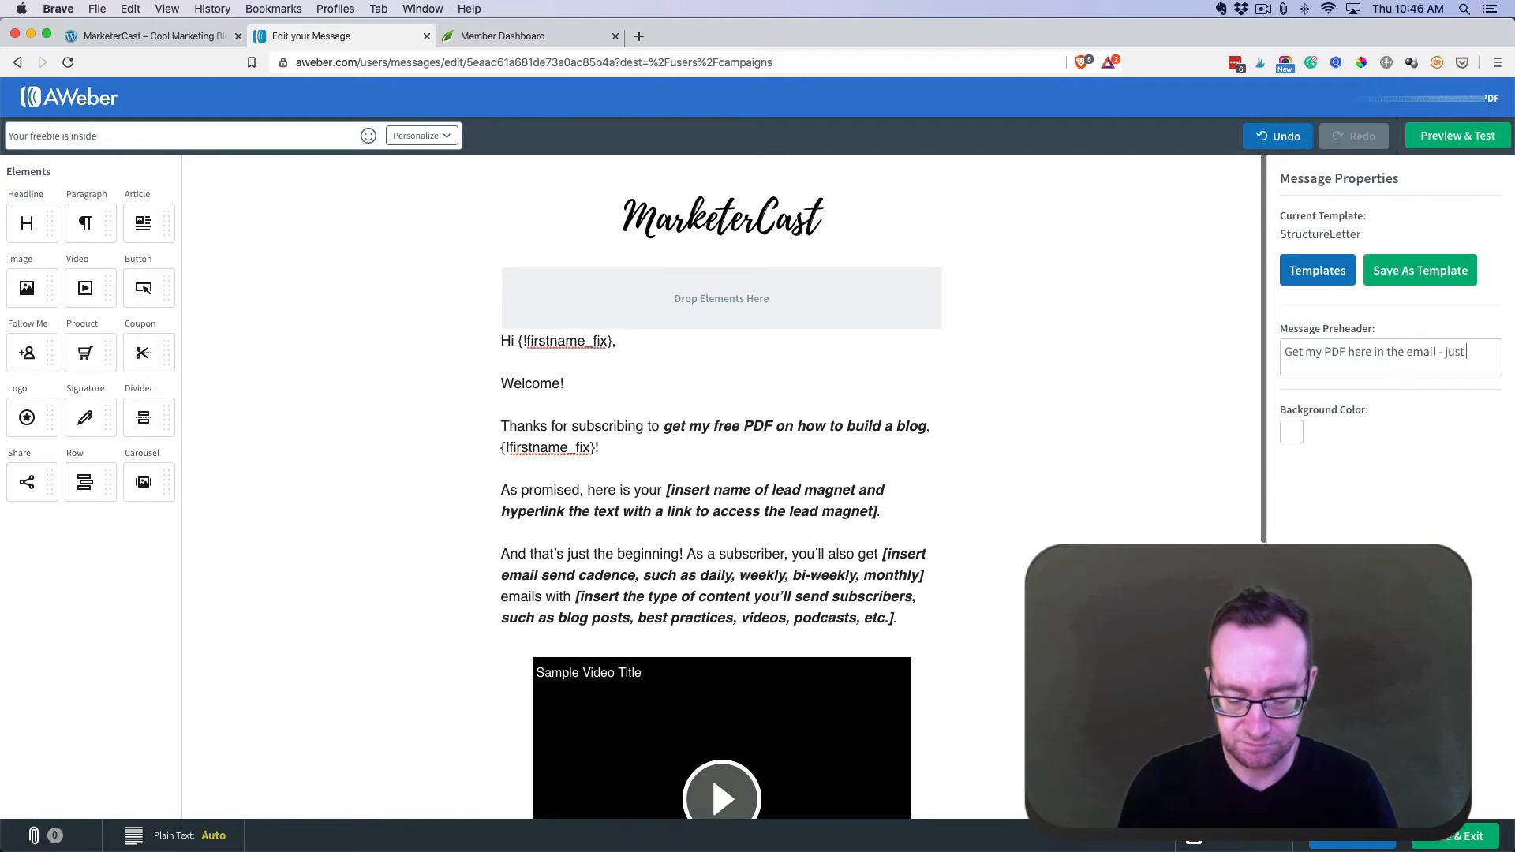
pyautogui.write(' open it now.')
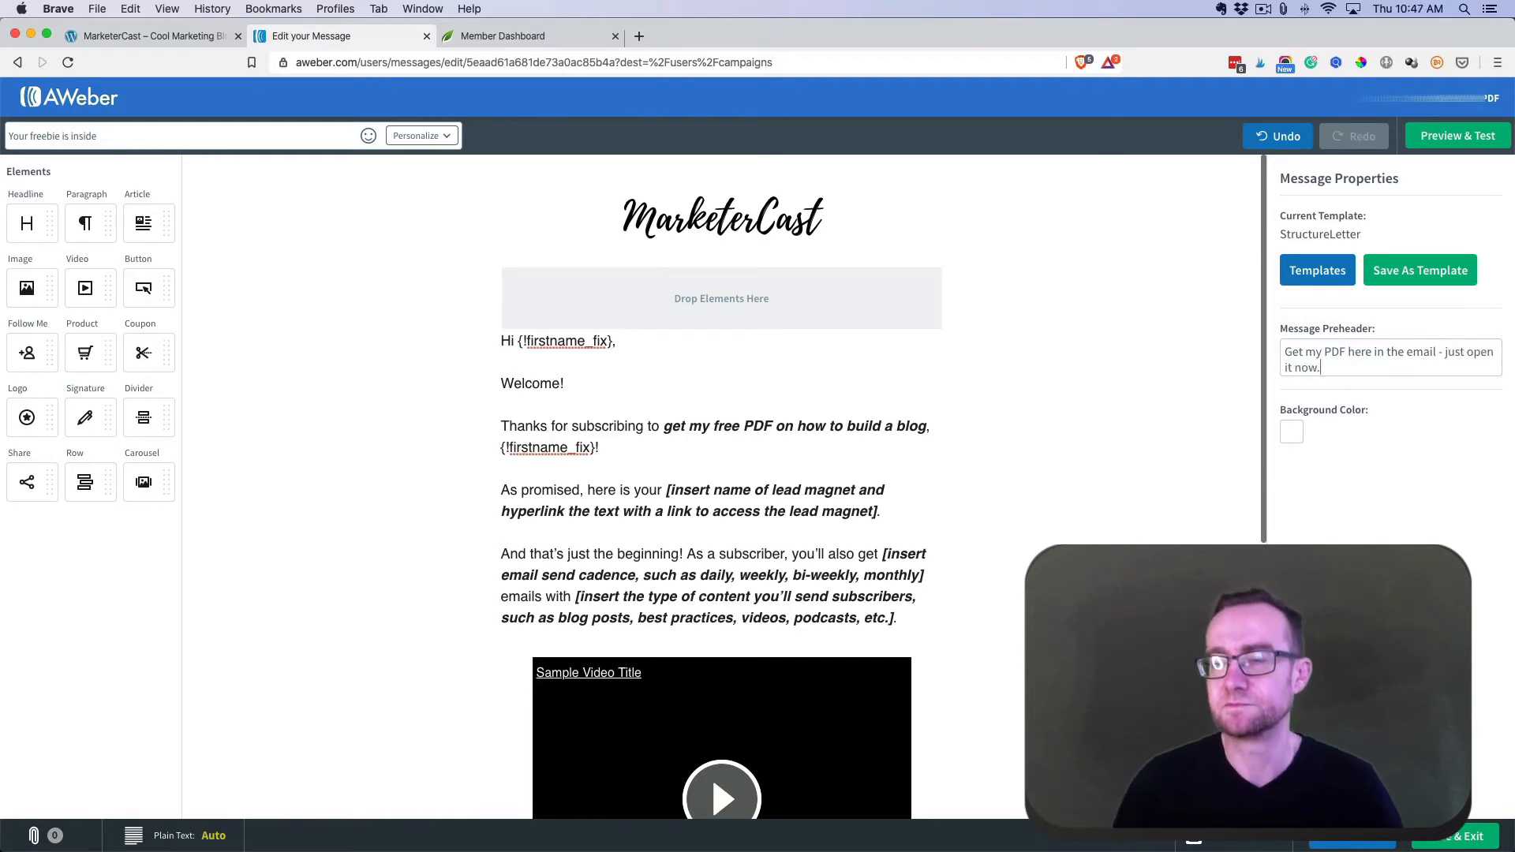
pyautogui.click(1128, 363)
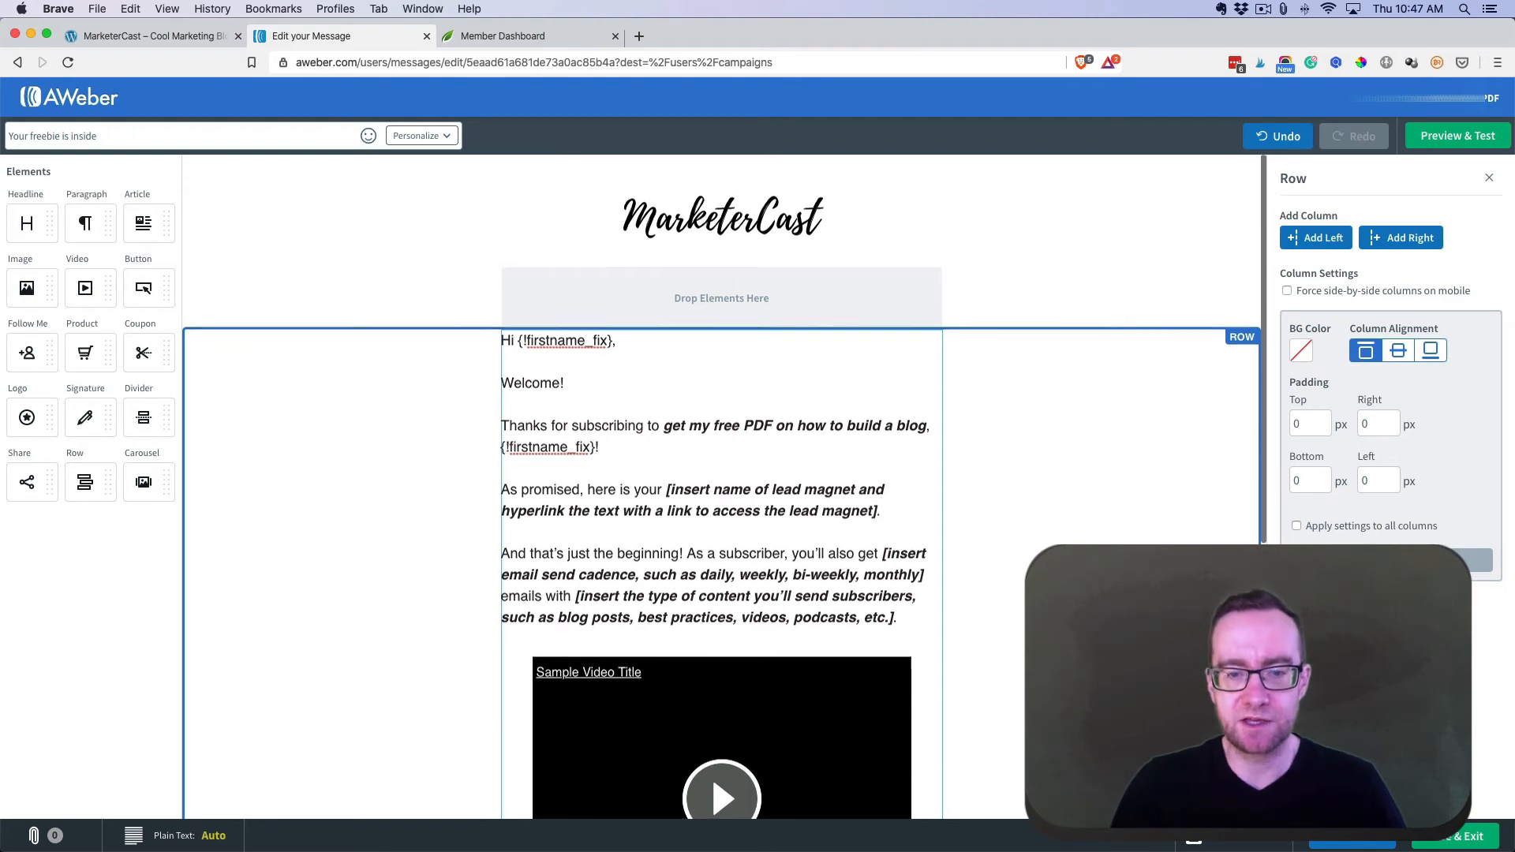
pyautogui.scroll(-5, 680, 524)
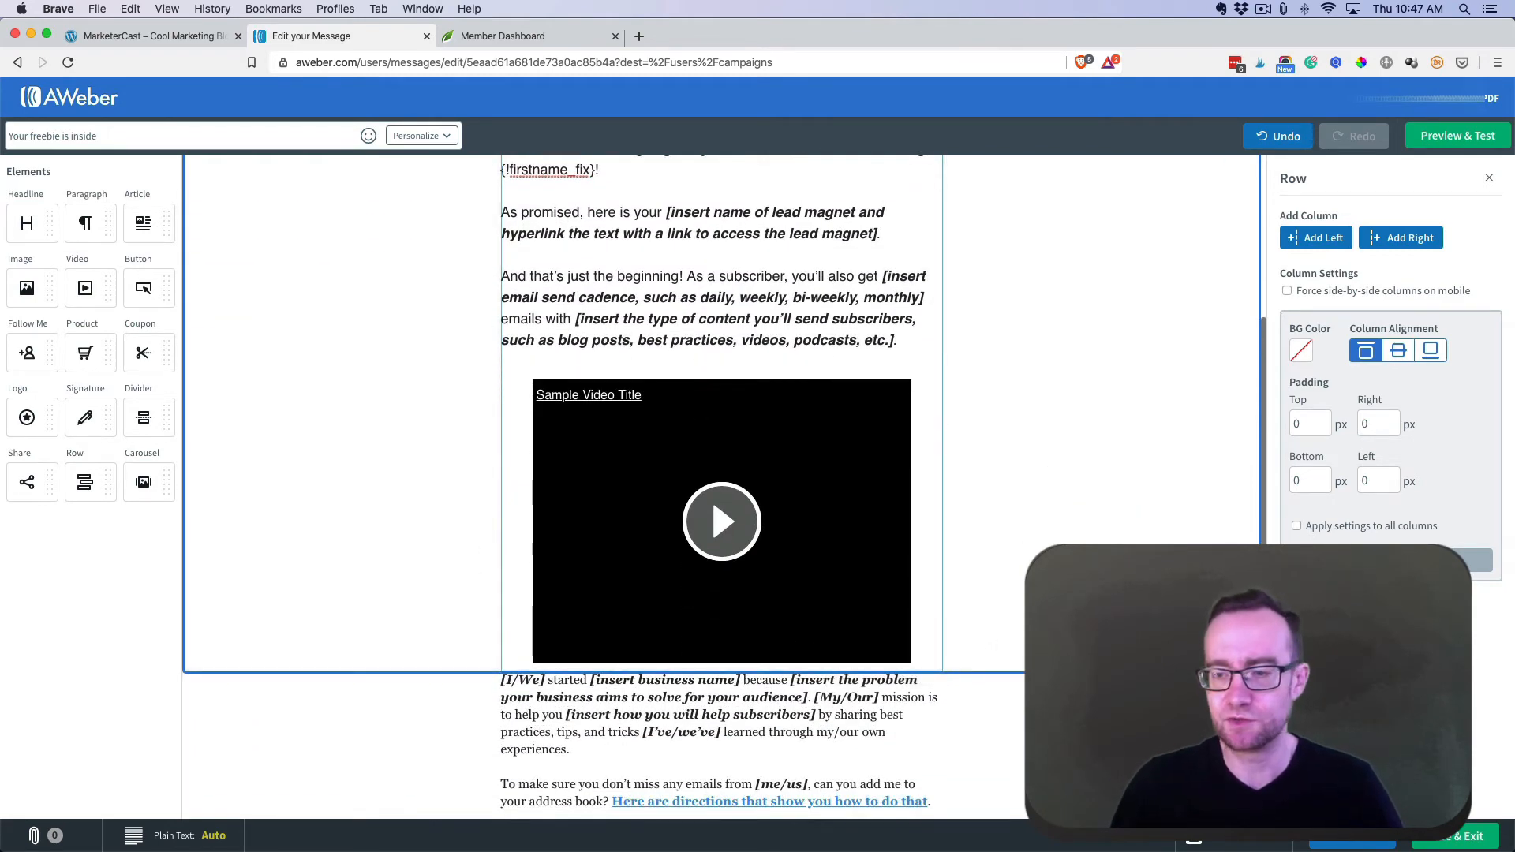
pyautogui.click(1456, 837)
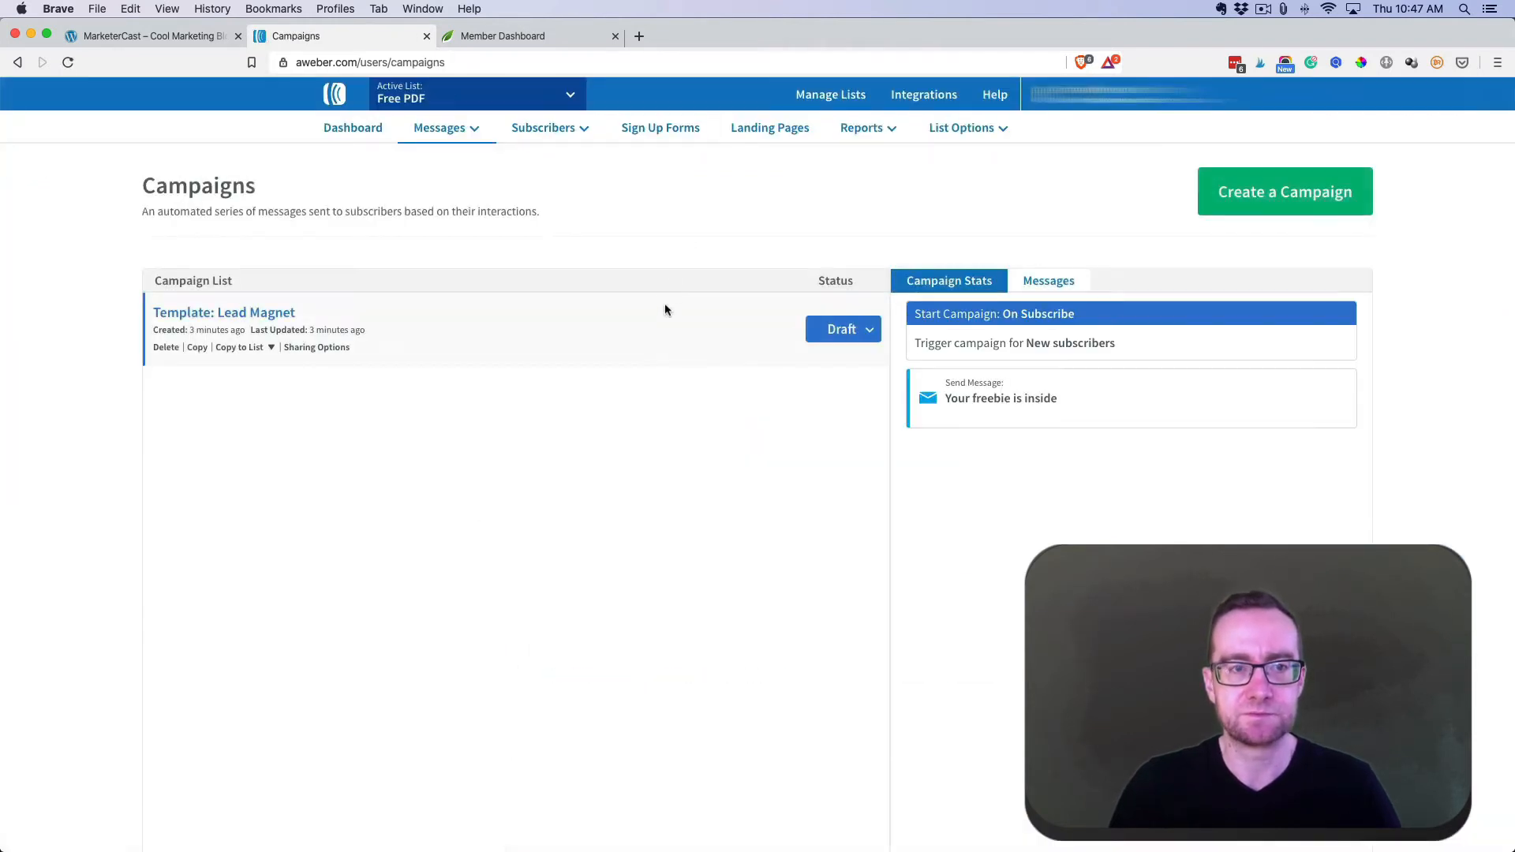
# - Activate the Template: Lead Magnet campaign, check its Your freebie is inside message, then pause it
pyautogui.click(868, 330)
pyautogui.click(848, 358)
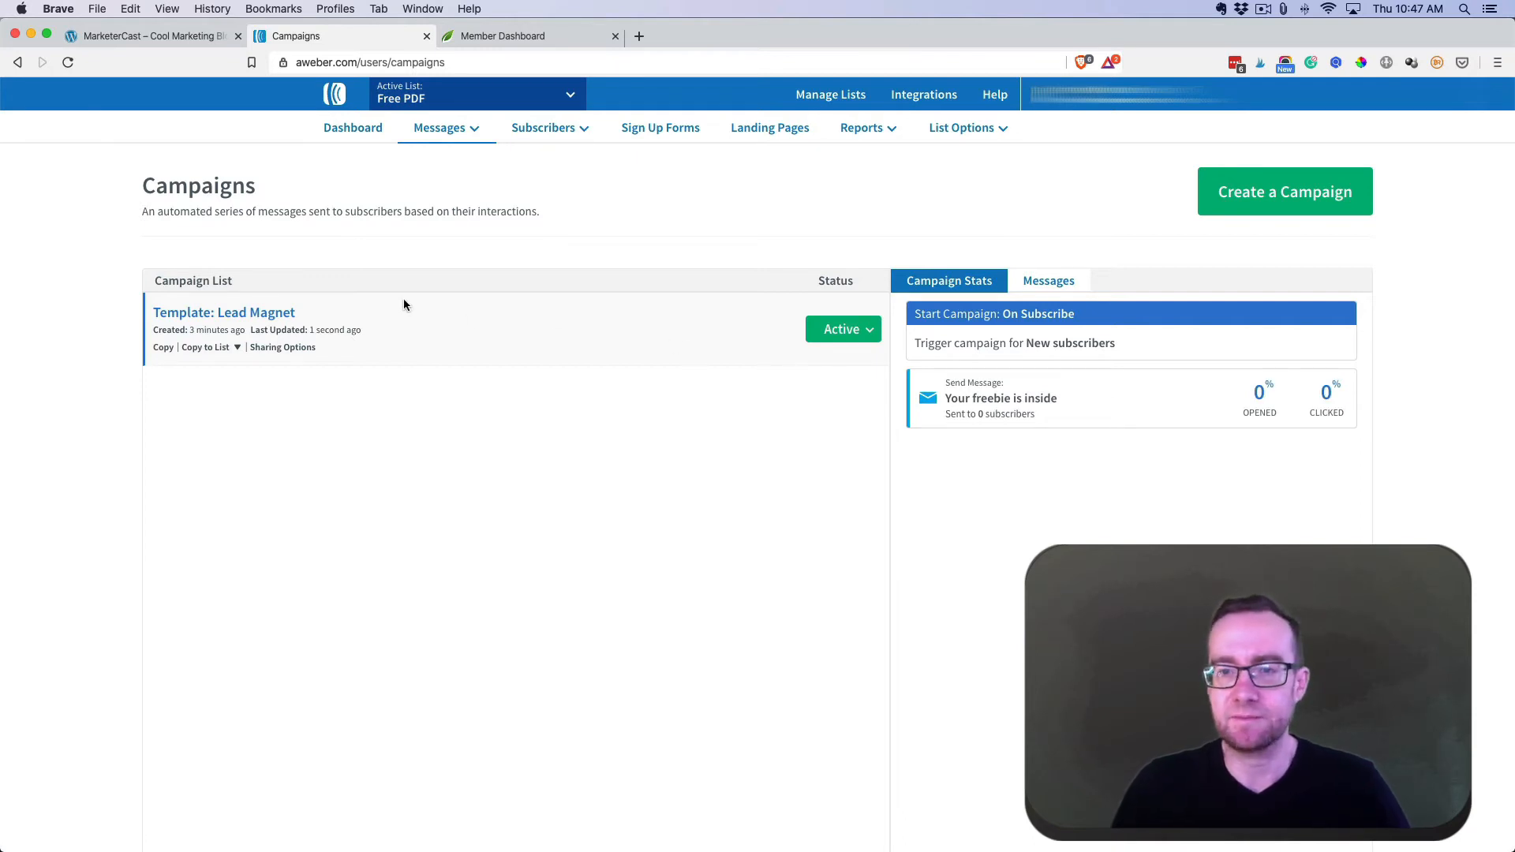
pyautogui.click(1071, 285)
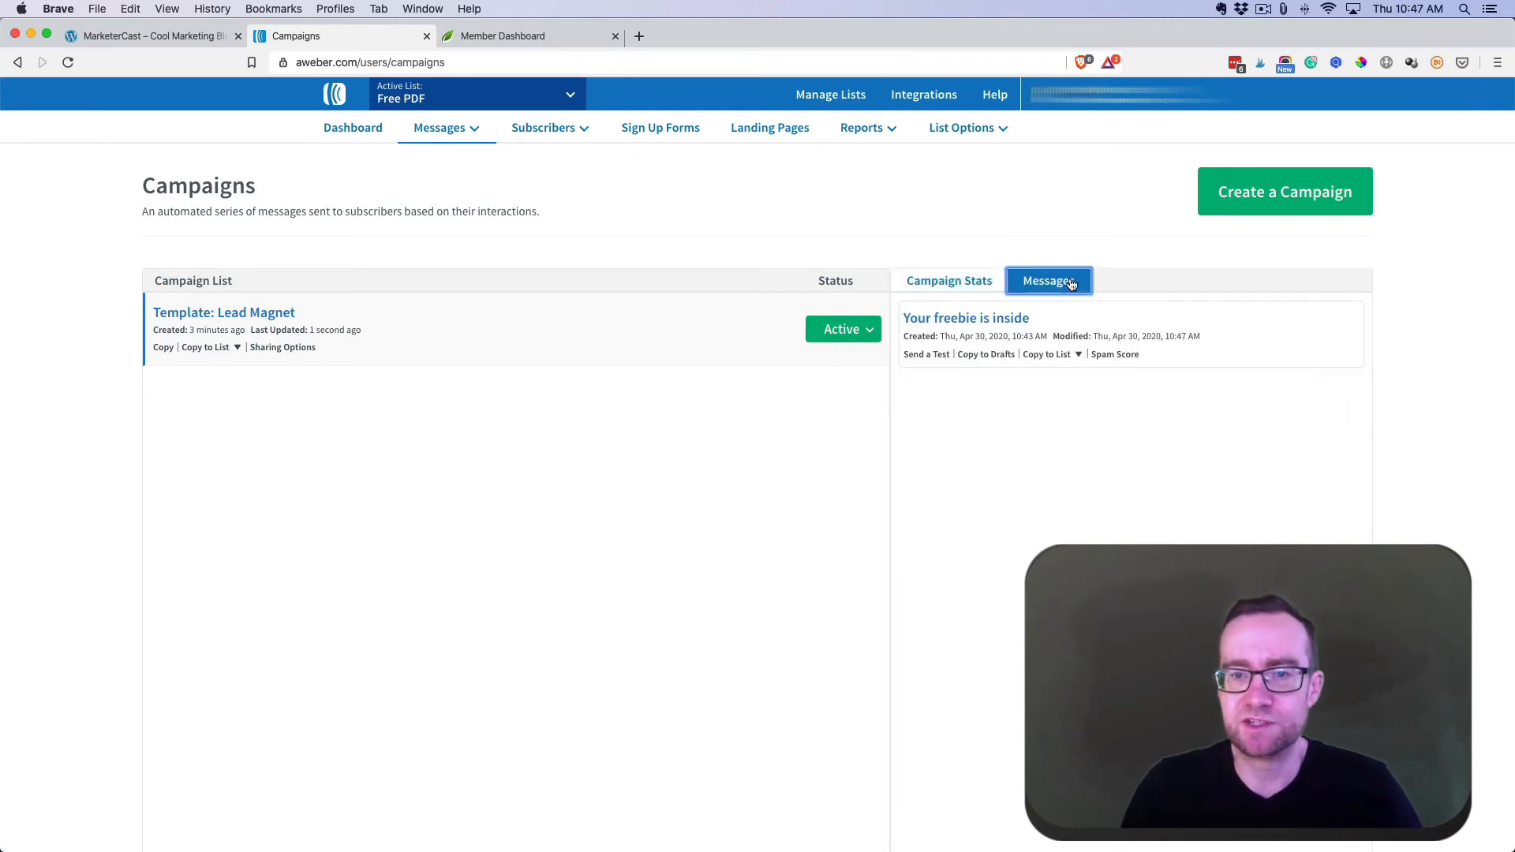
pyautogui.click(850, 332)
pyautogui.click(820, 357)
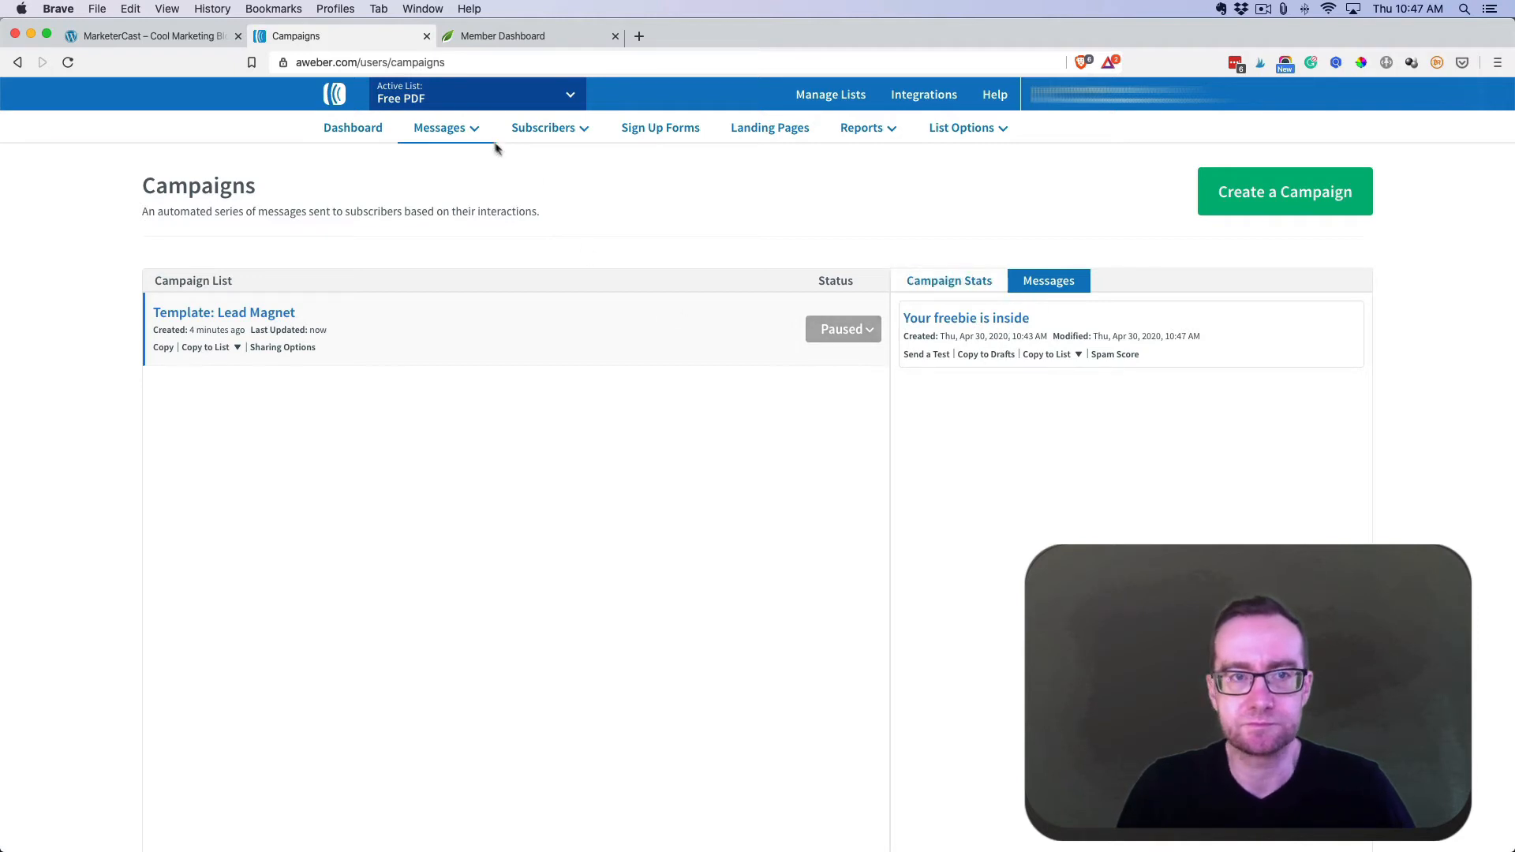
pyautogui.scroll(-1, 1152, 257)
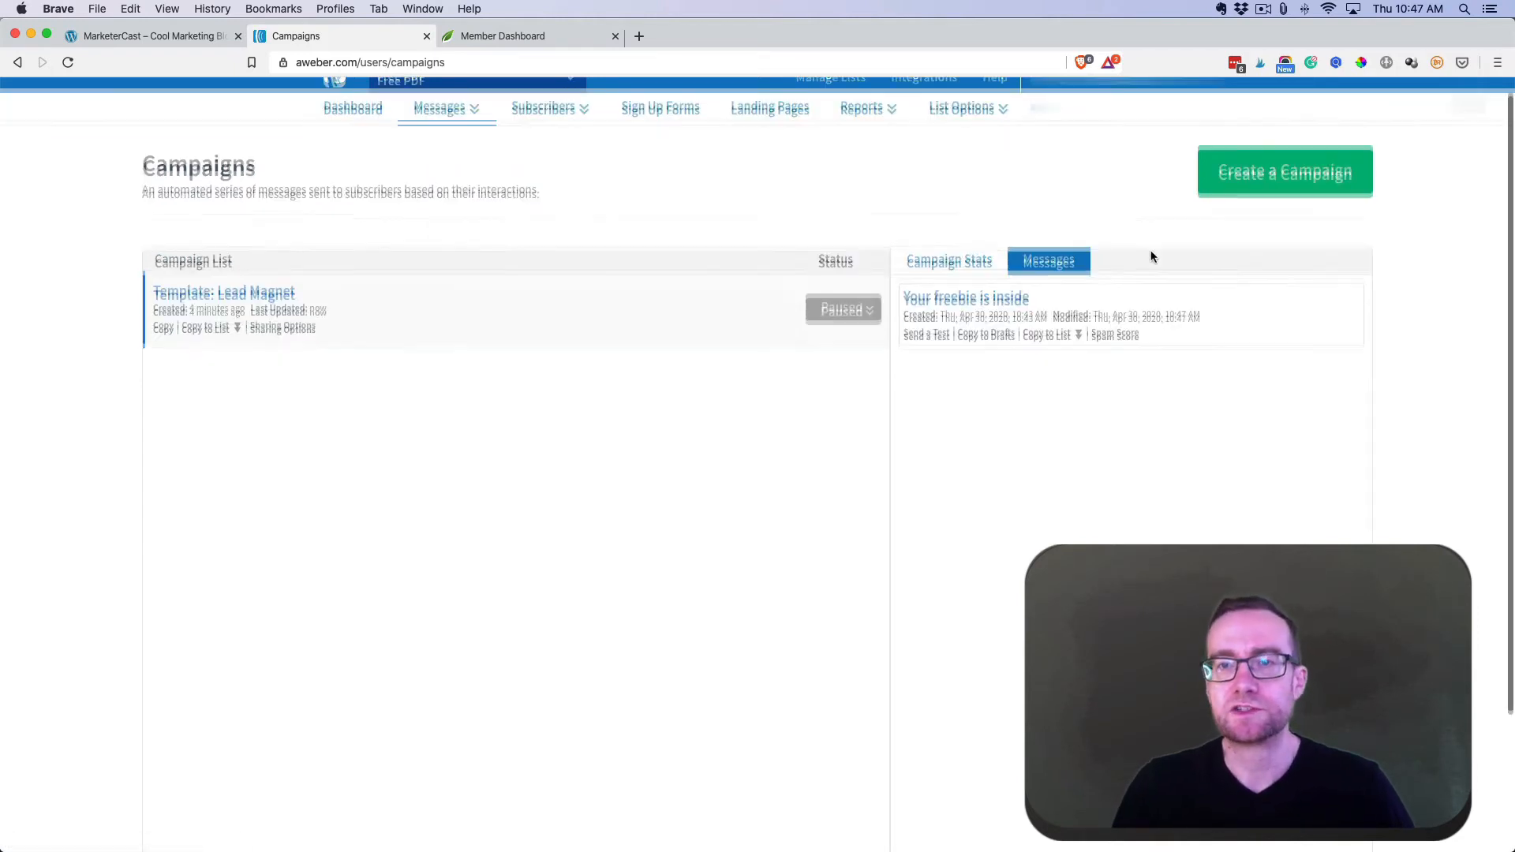
pyautogui.scroll(1, 347, 107)
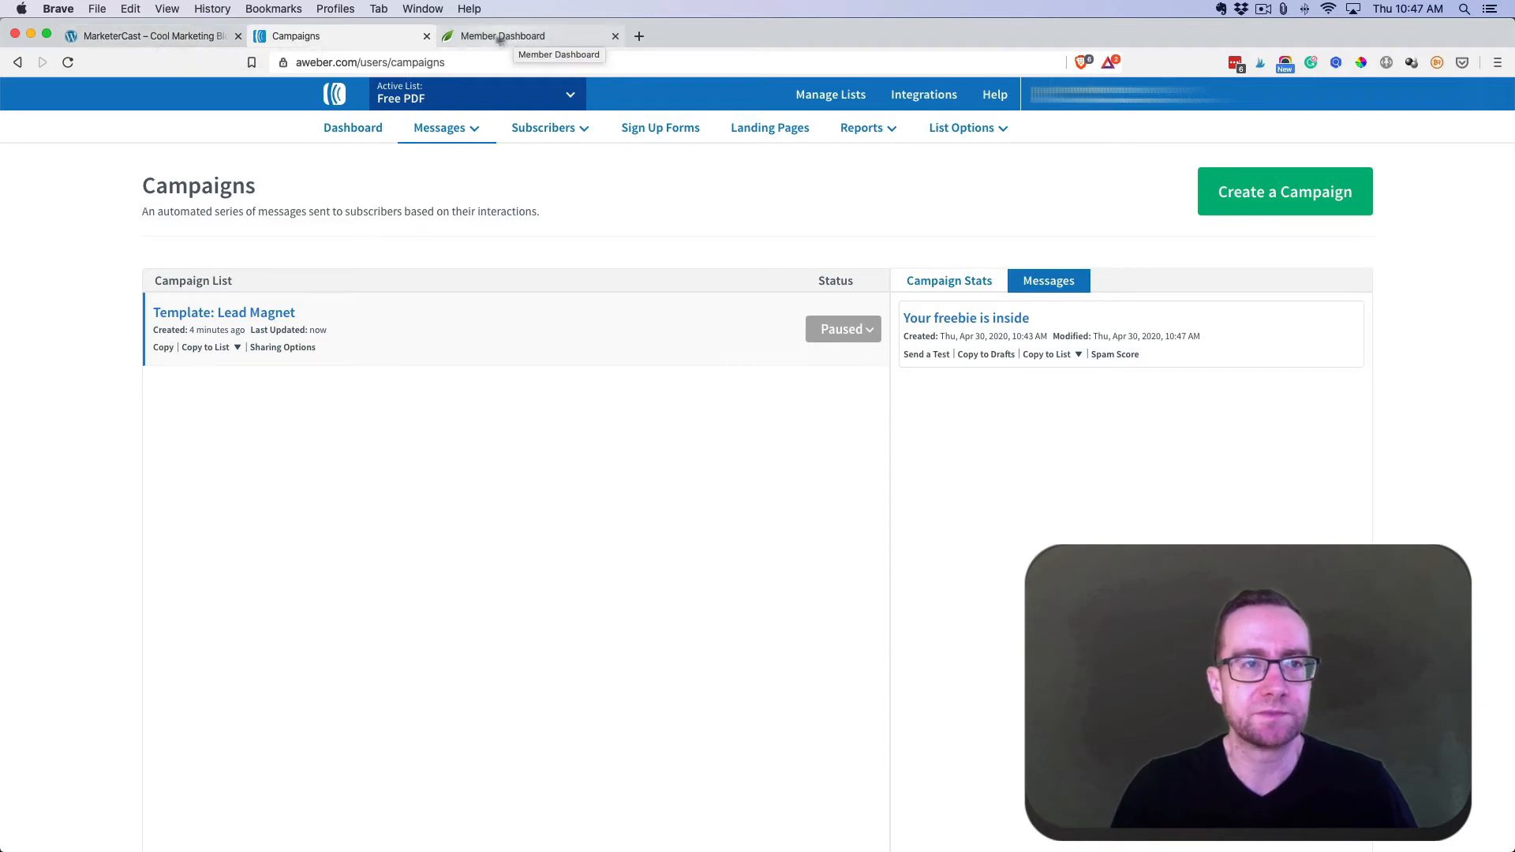
# - Create a WordPress page titled 'Free Download' with paragraphs 'Get my free download here.' and 'Opt in to get it for free'
pyautogui.click(199, 37)
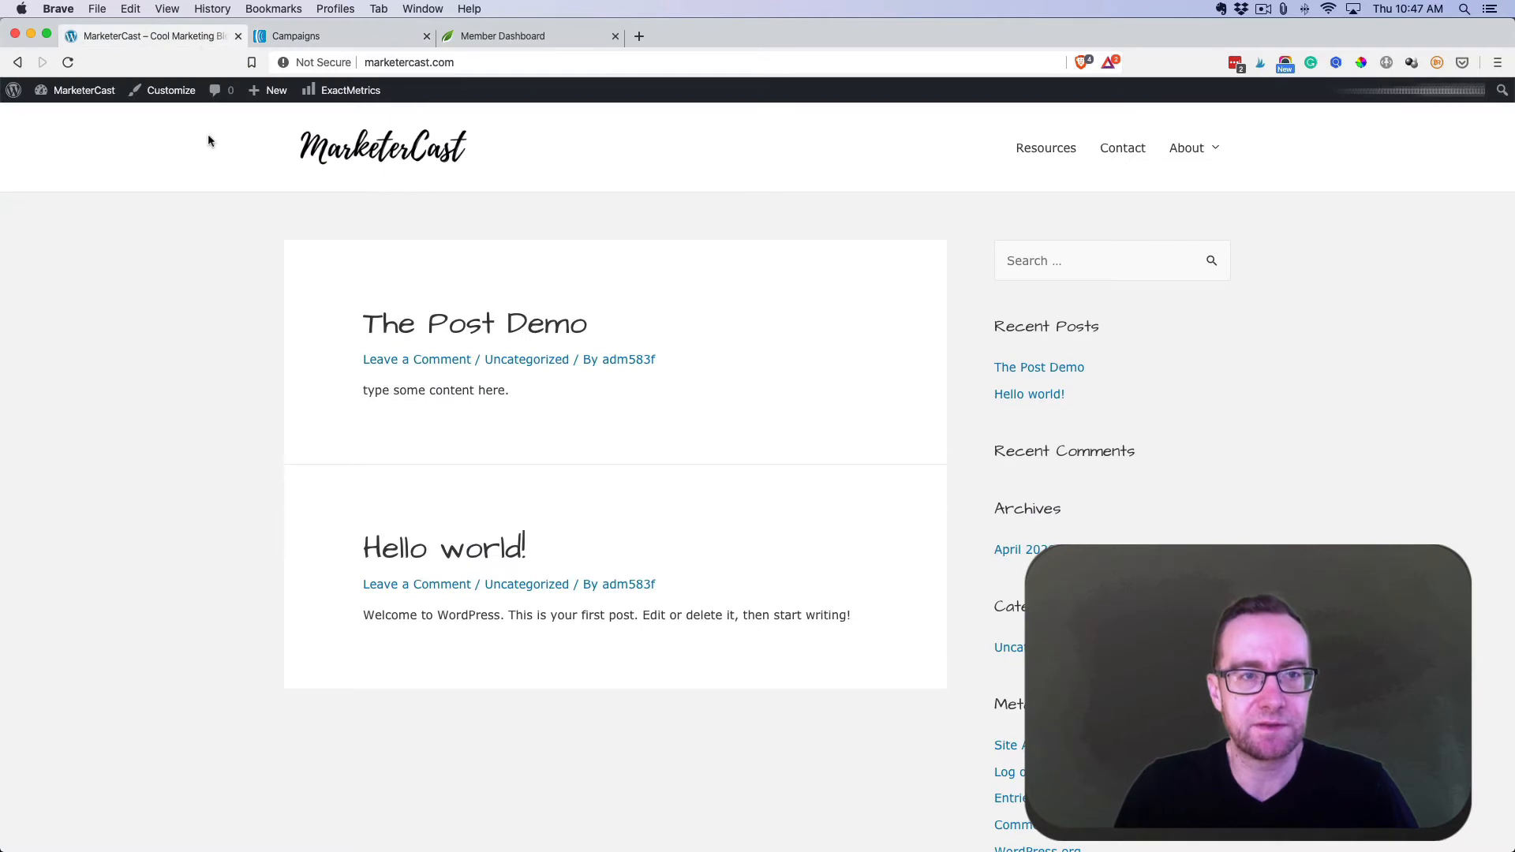
pyautogui.moveTo(83, 91)
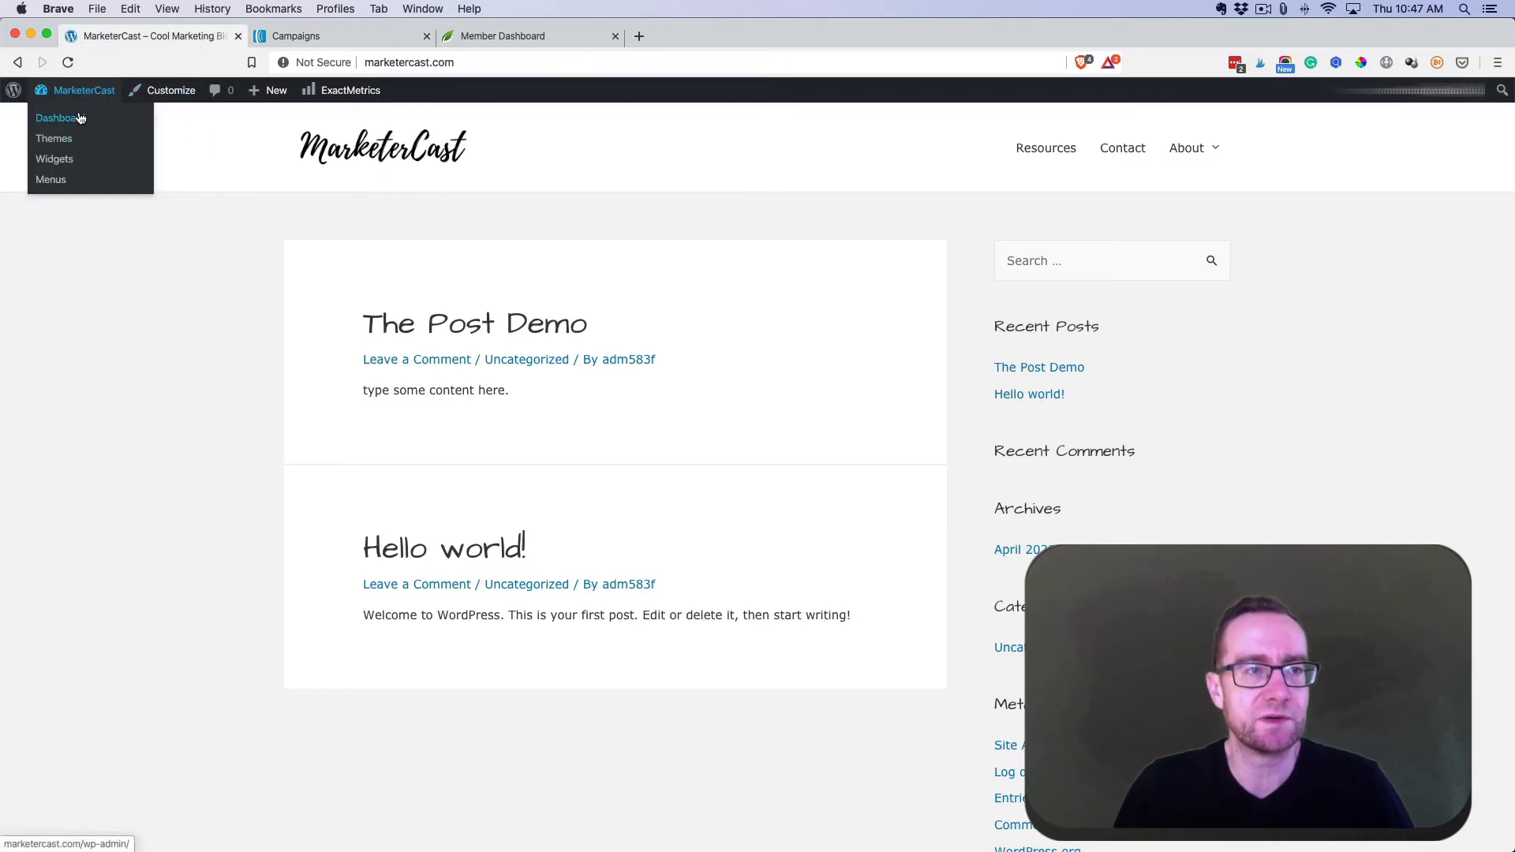
pyautogui.click(79, 119)
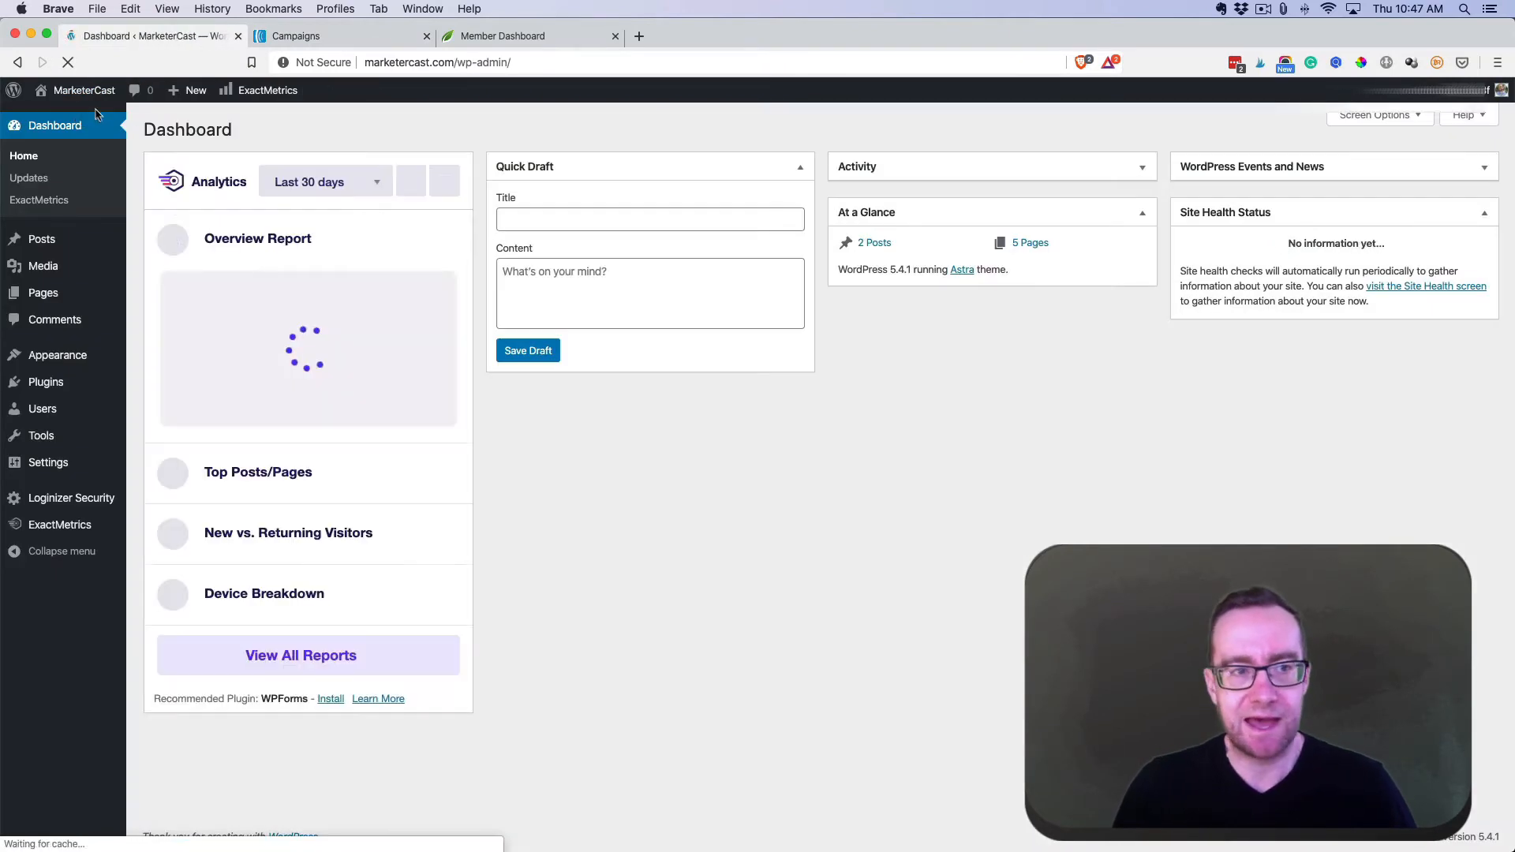
pyautogui.moveTo(68, 299)
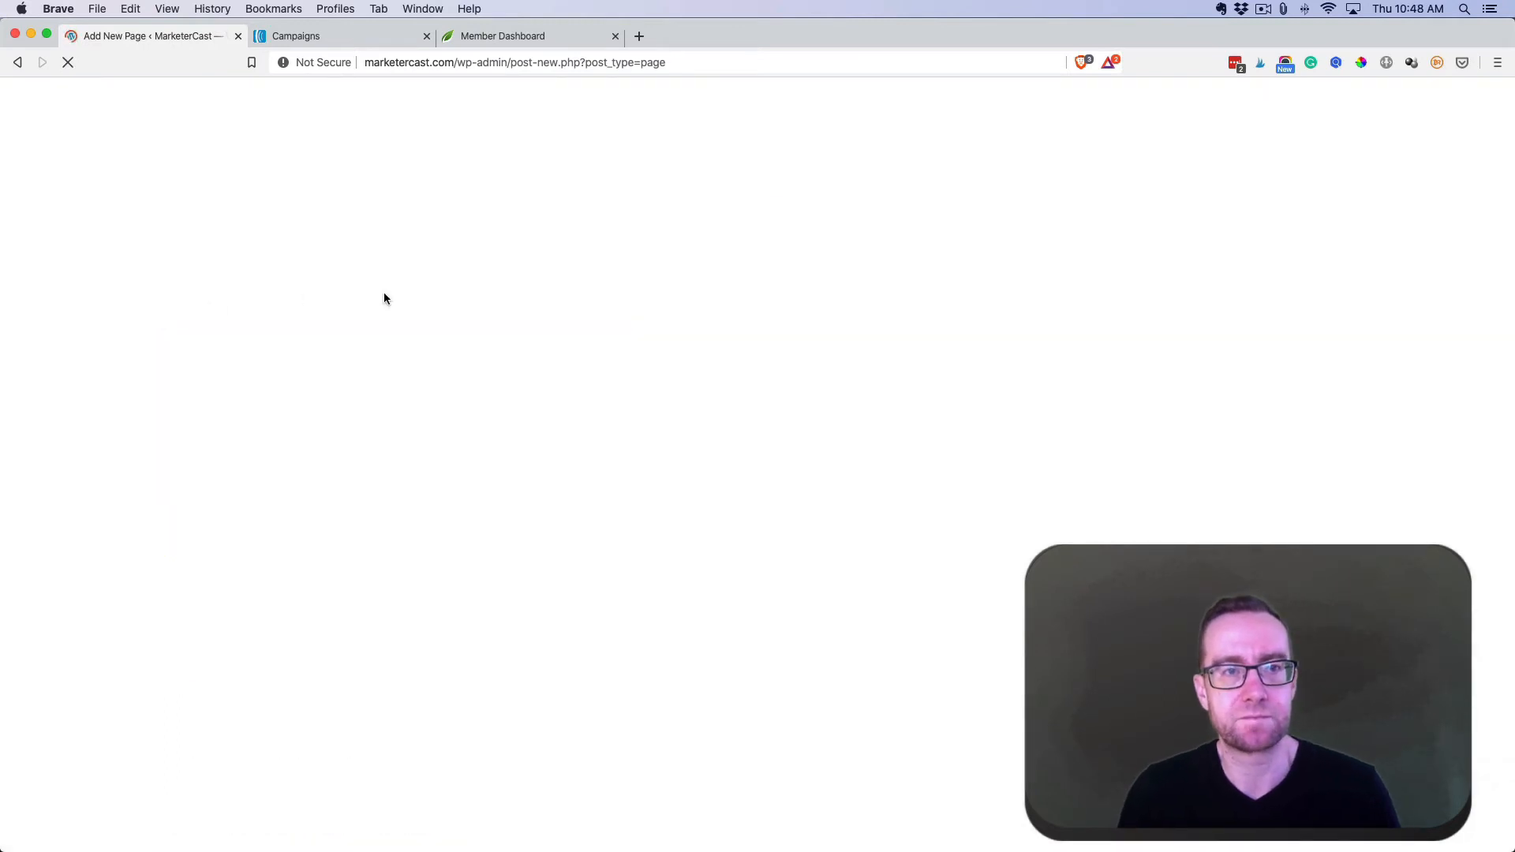
pyautogui.write('Fre')
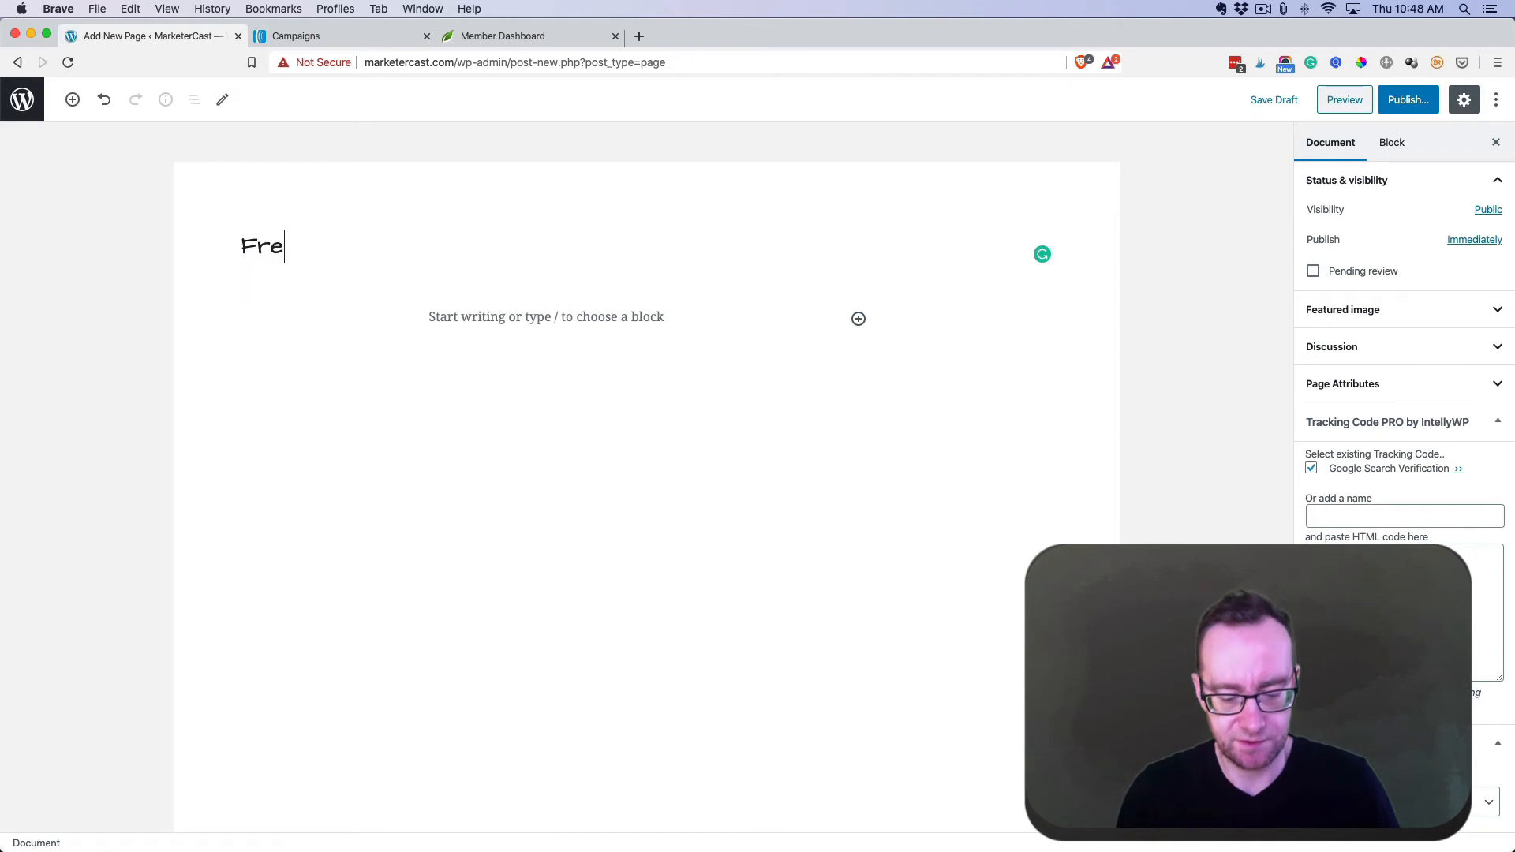
pyautogui.write('e Download')
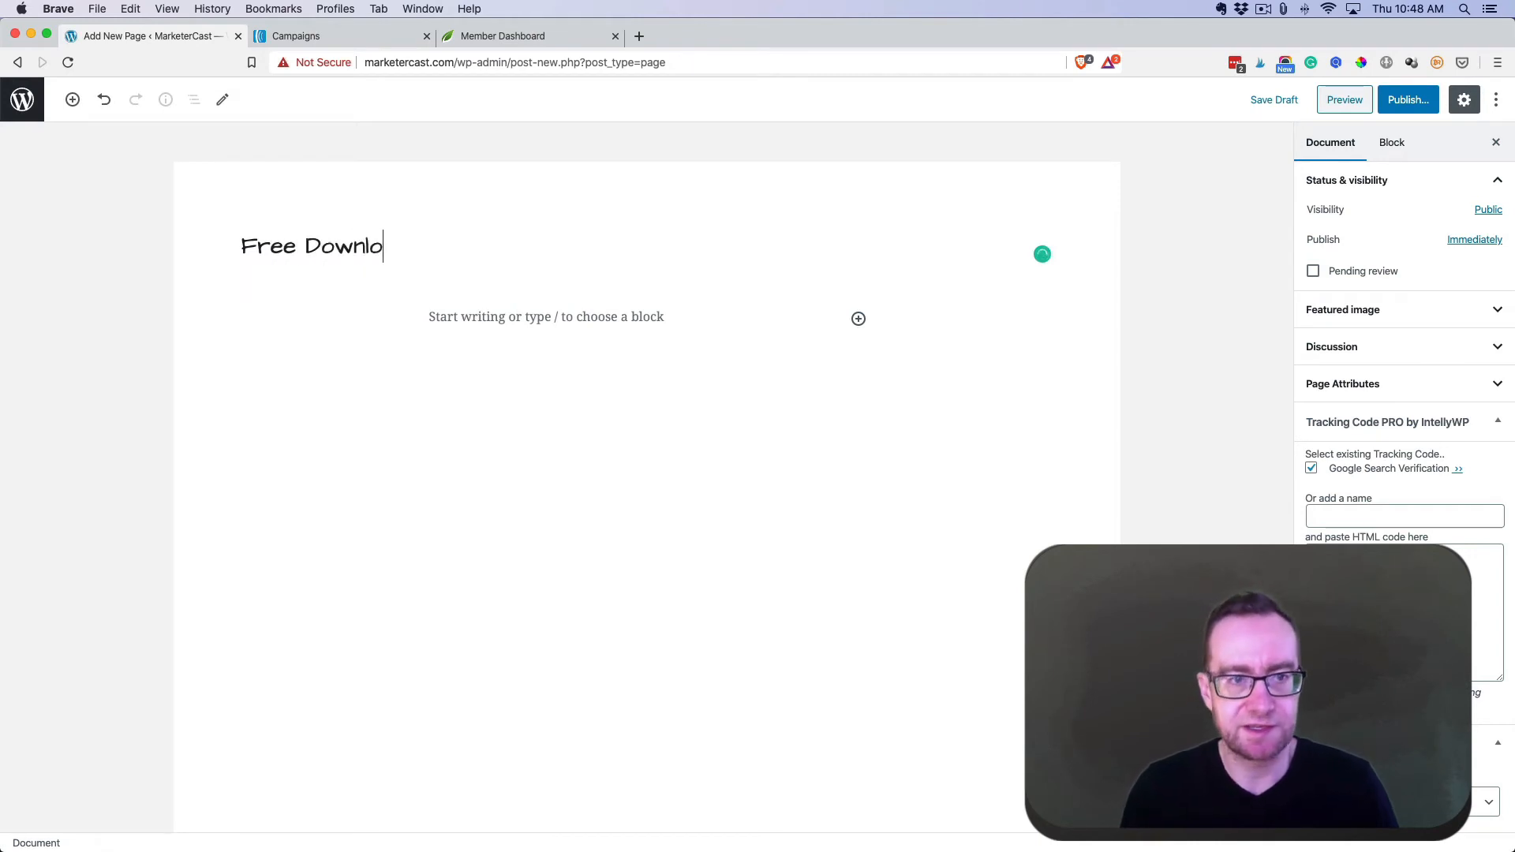
pyautogui.click(435, 314)
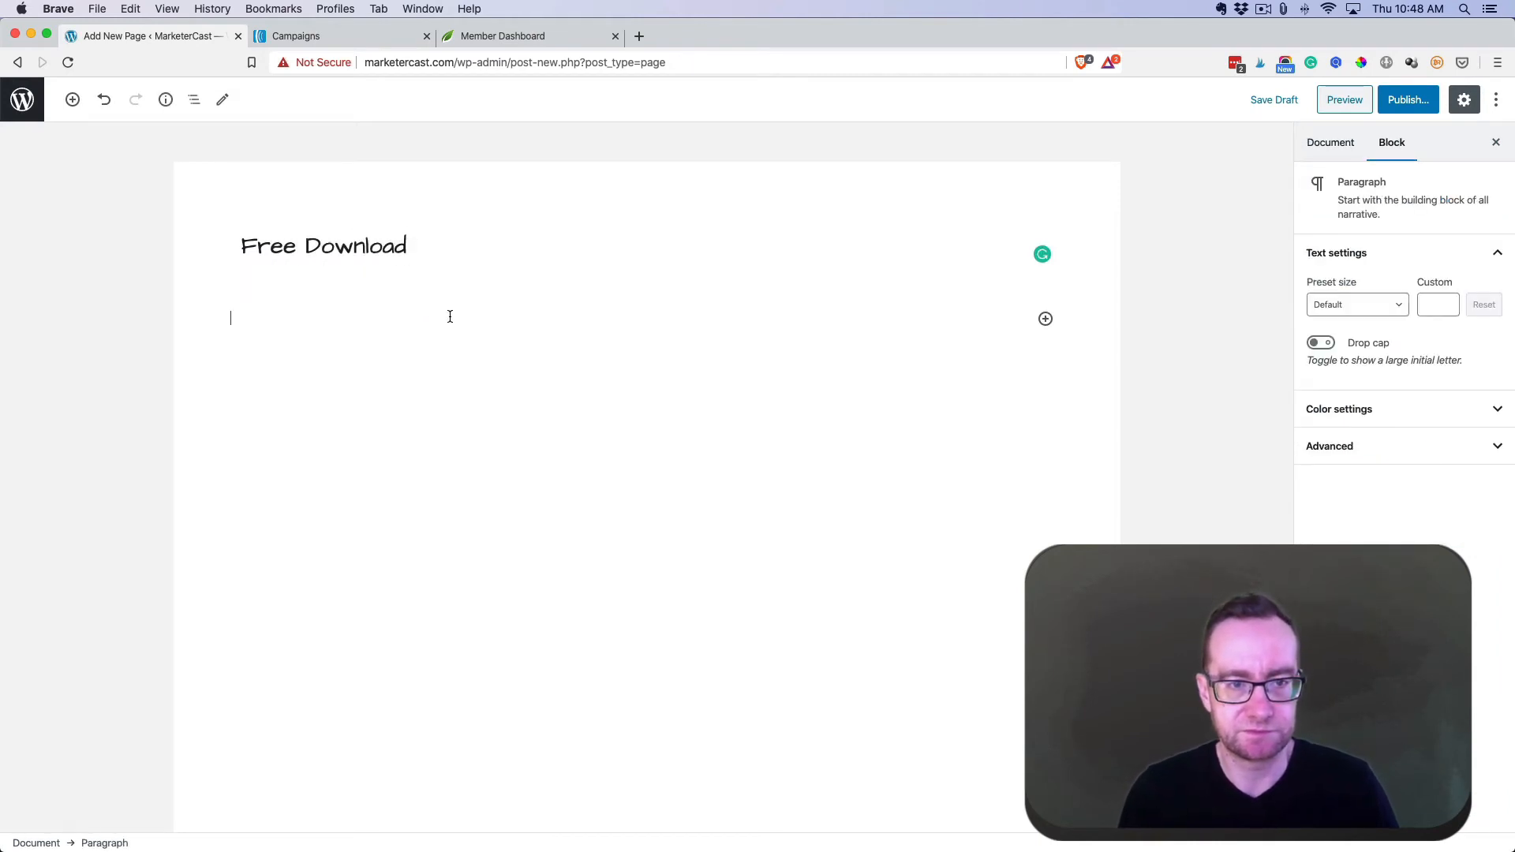
pyautogui.write('Get my free ')
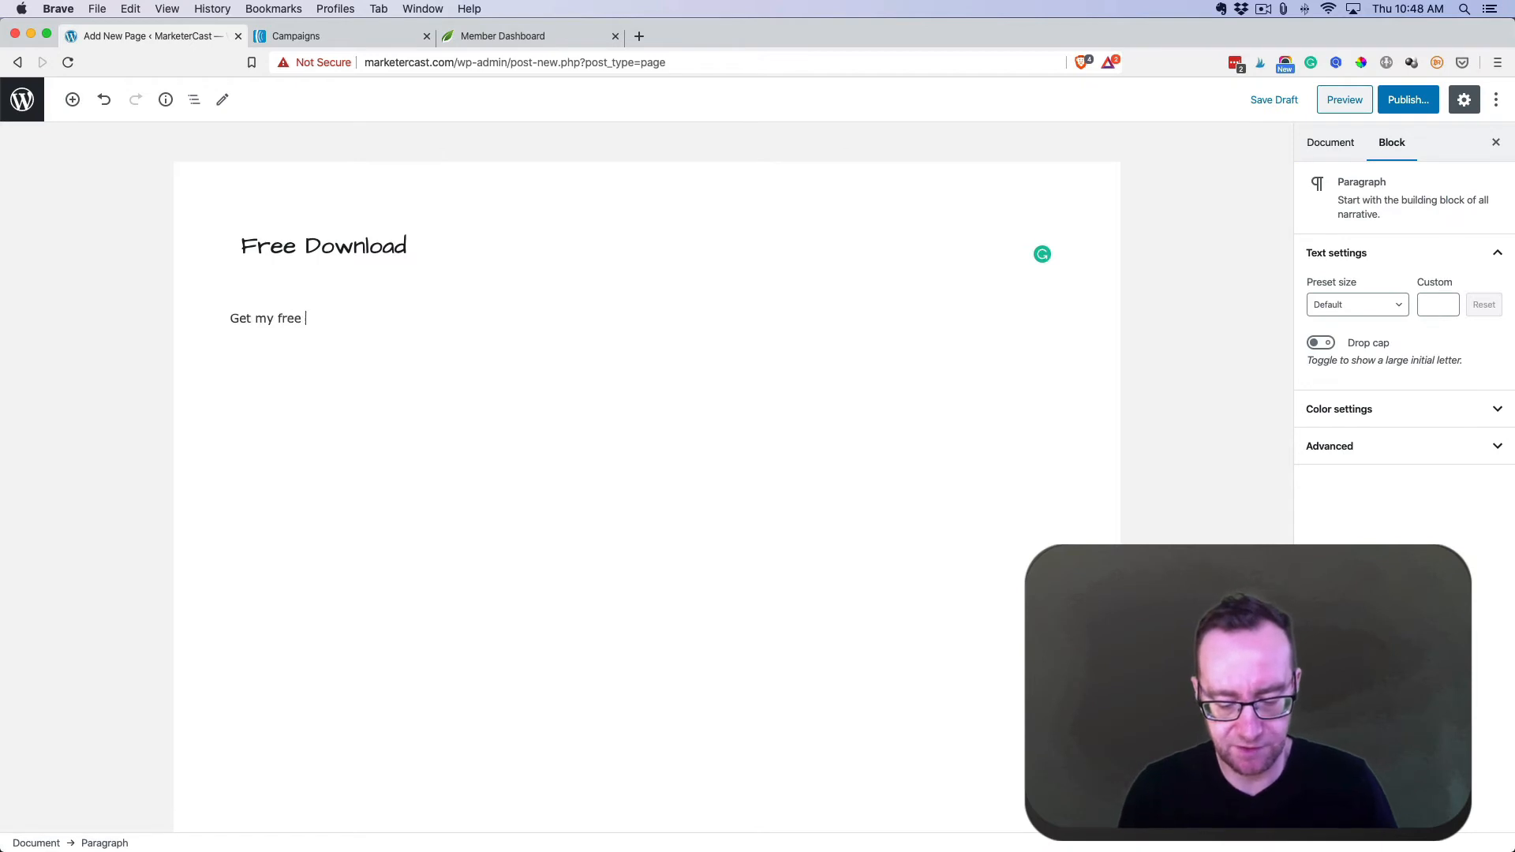
pyautogui.write('download here.')
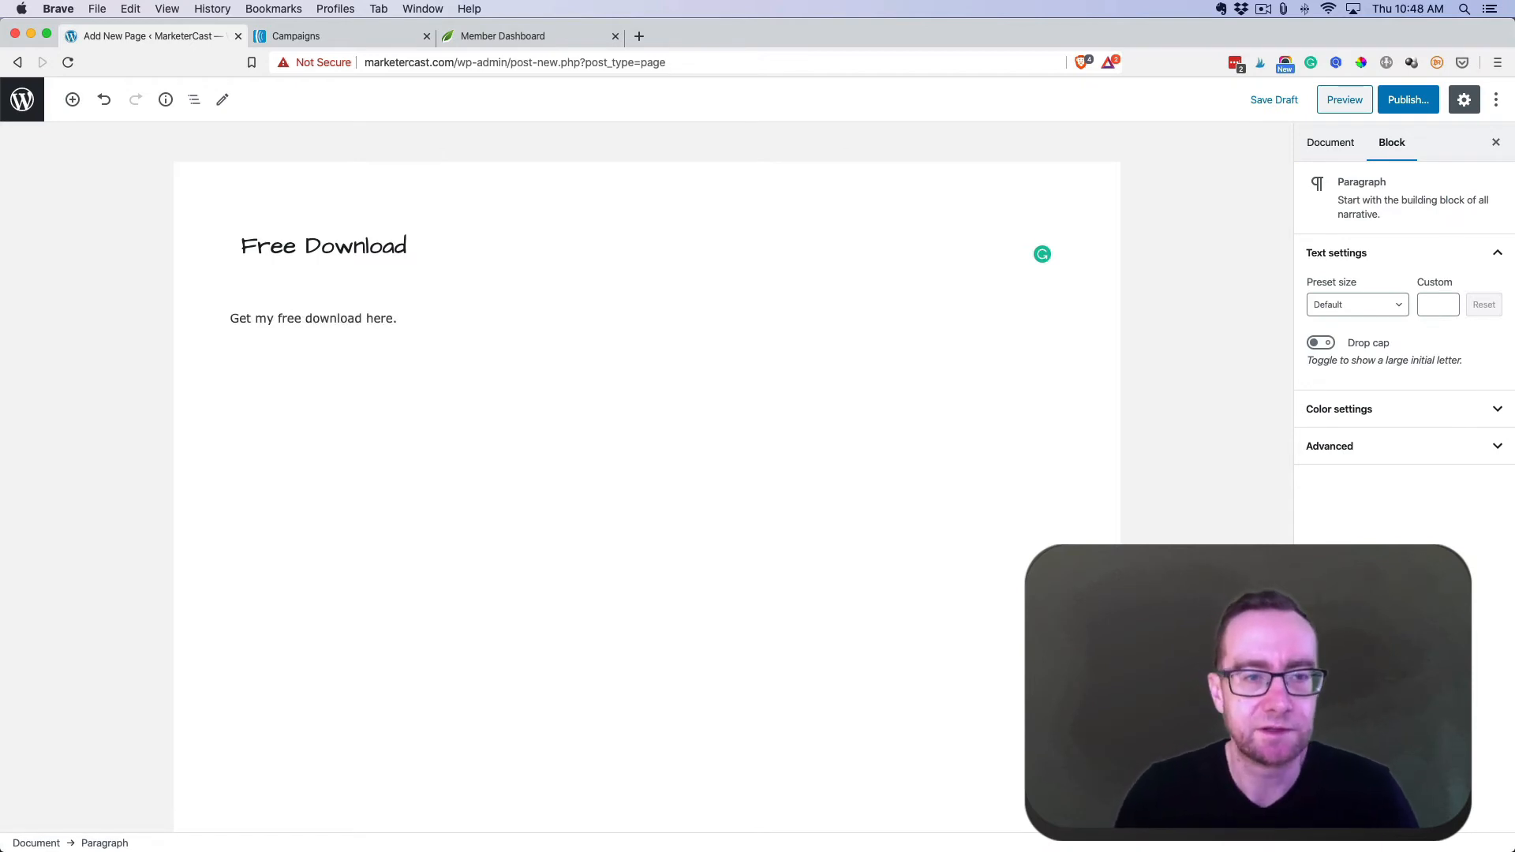
pyautogui.press('Return')
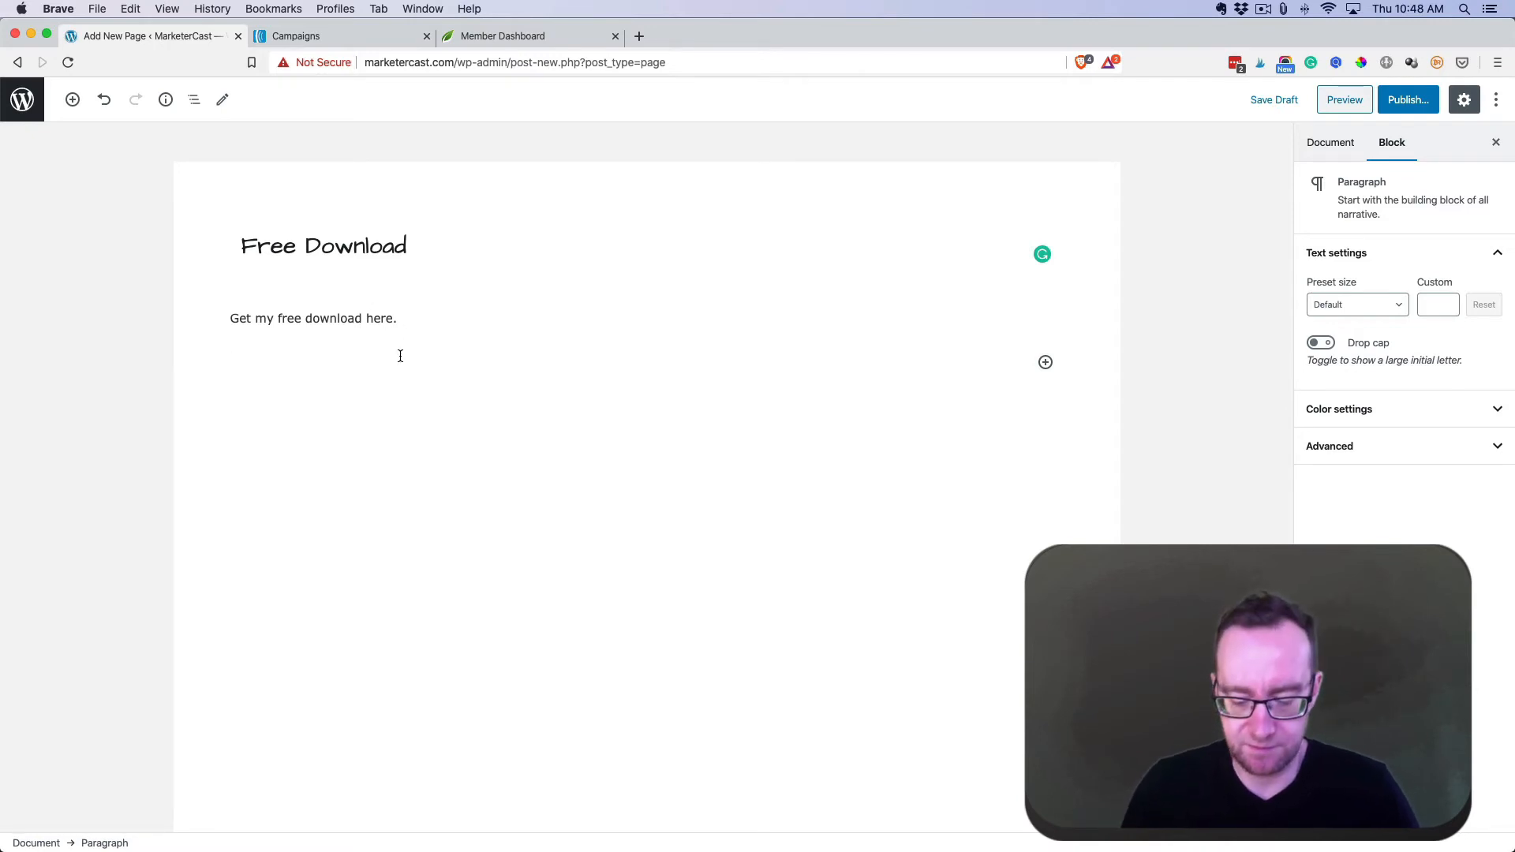
pyautogui.write('Opt in')
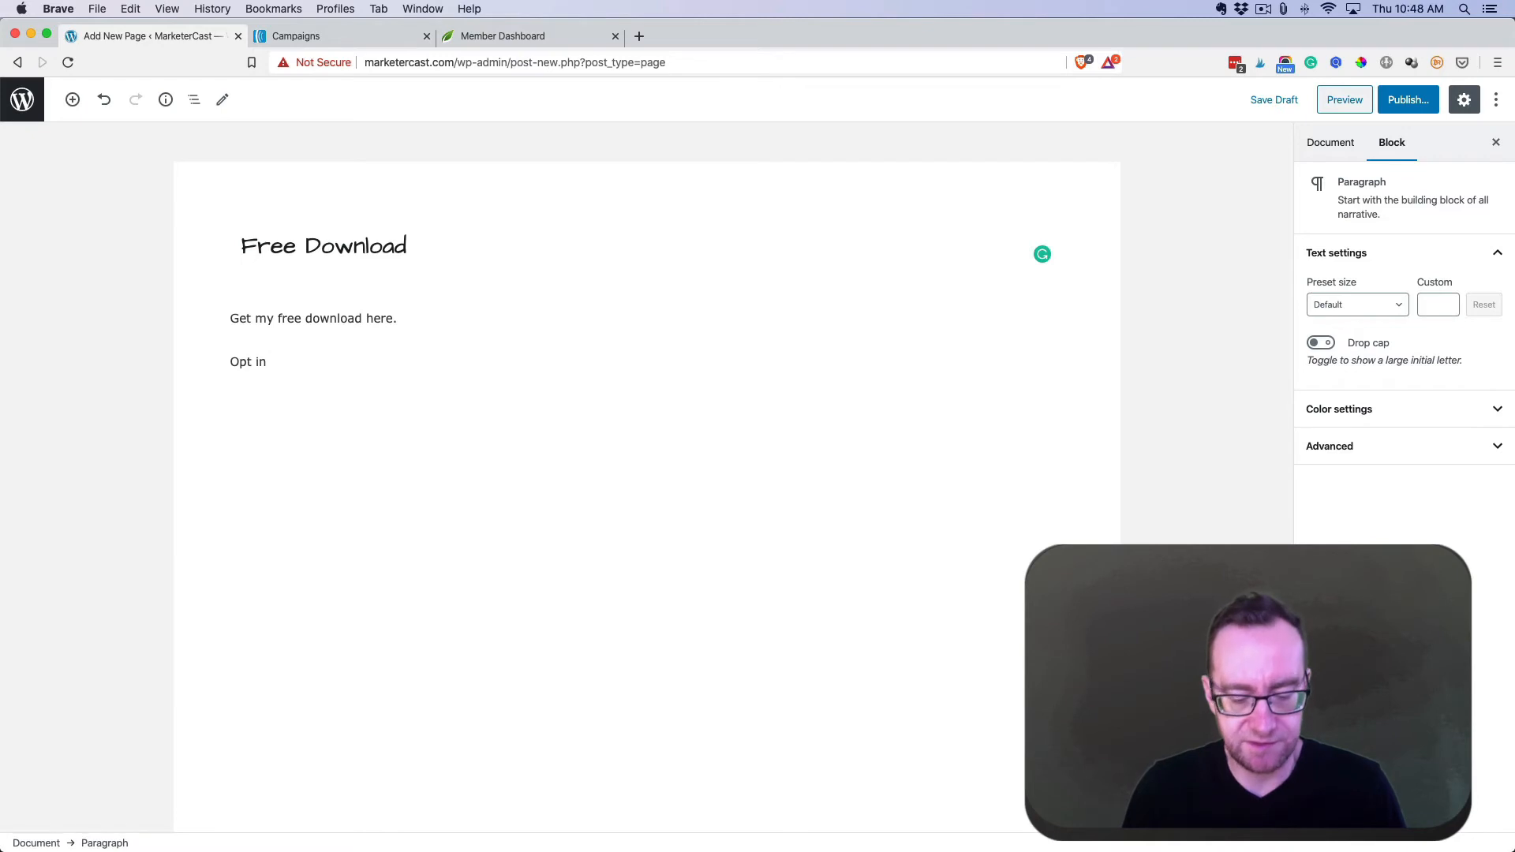
pyautogui.write(' to get it for fre')
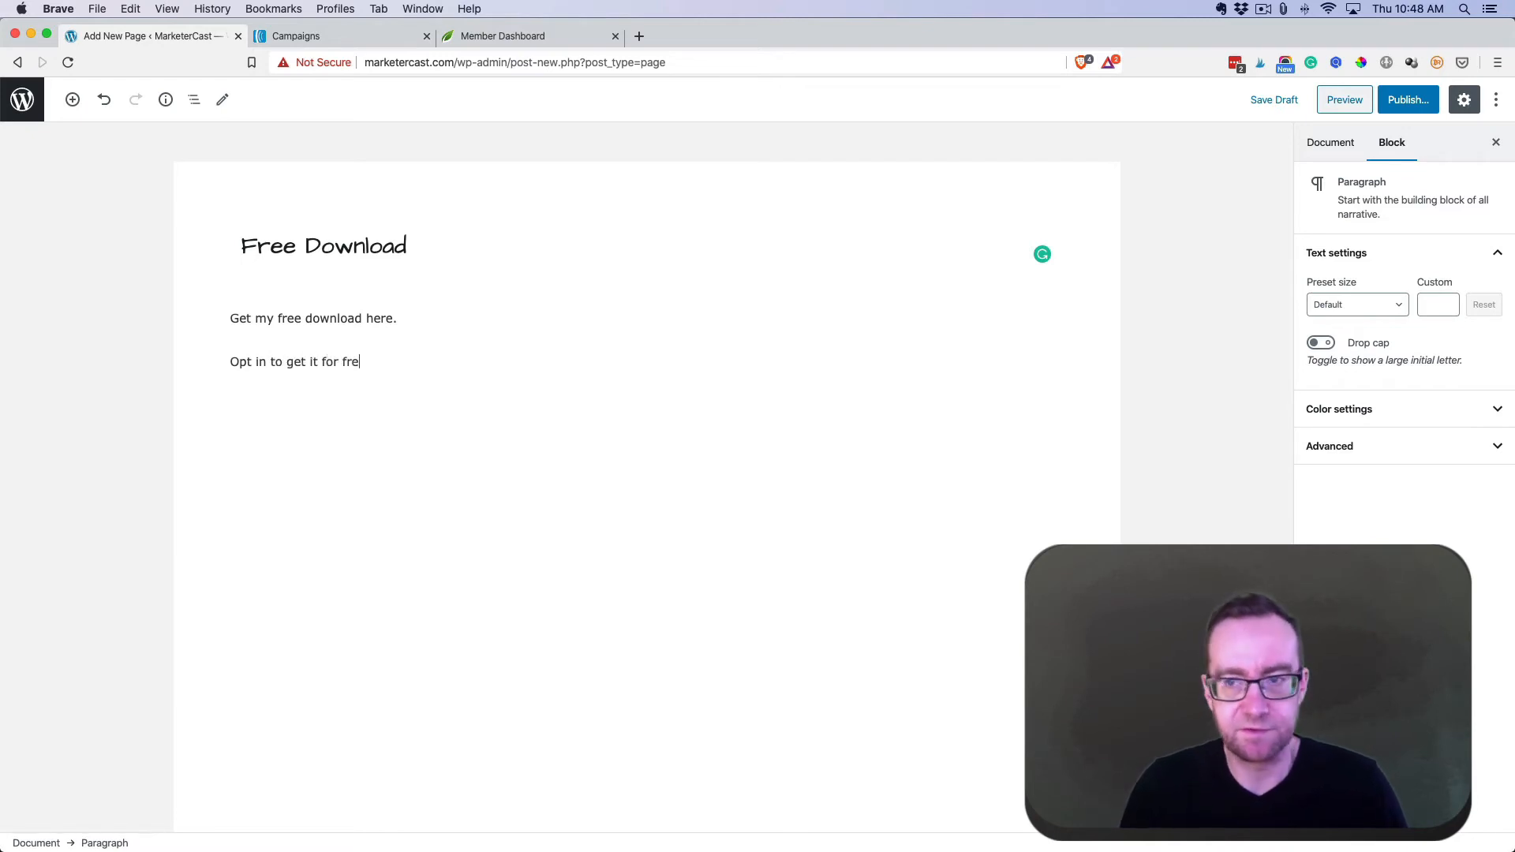
pyautogui.write('e')
# - Publish the Free Download page, view it live, and return to the AWeber tab
pyautogui.click(1339, 146)
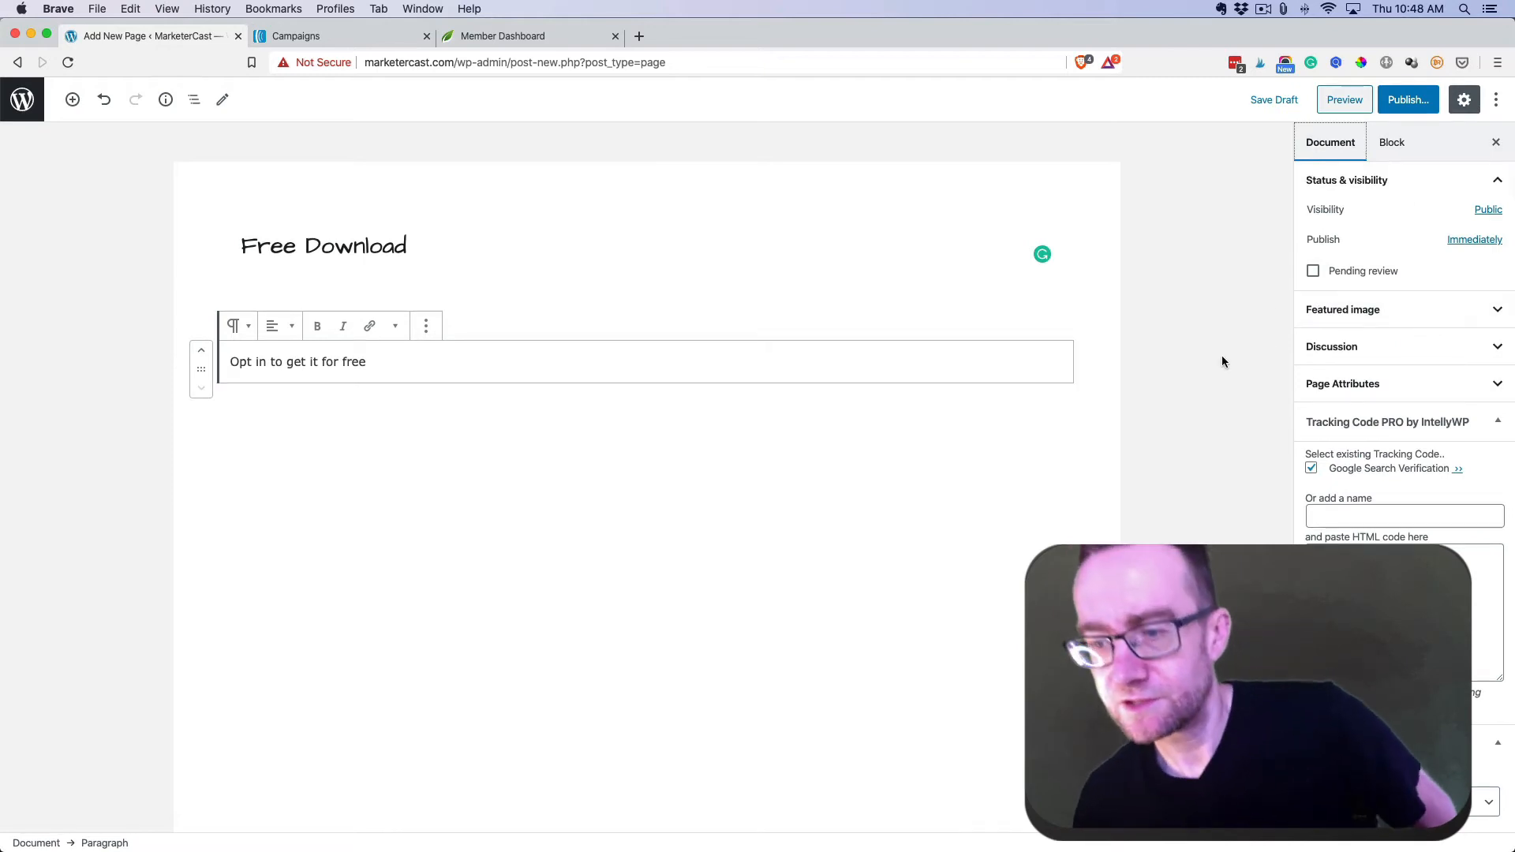
pyautogui.click(1420, 802)
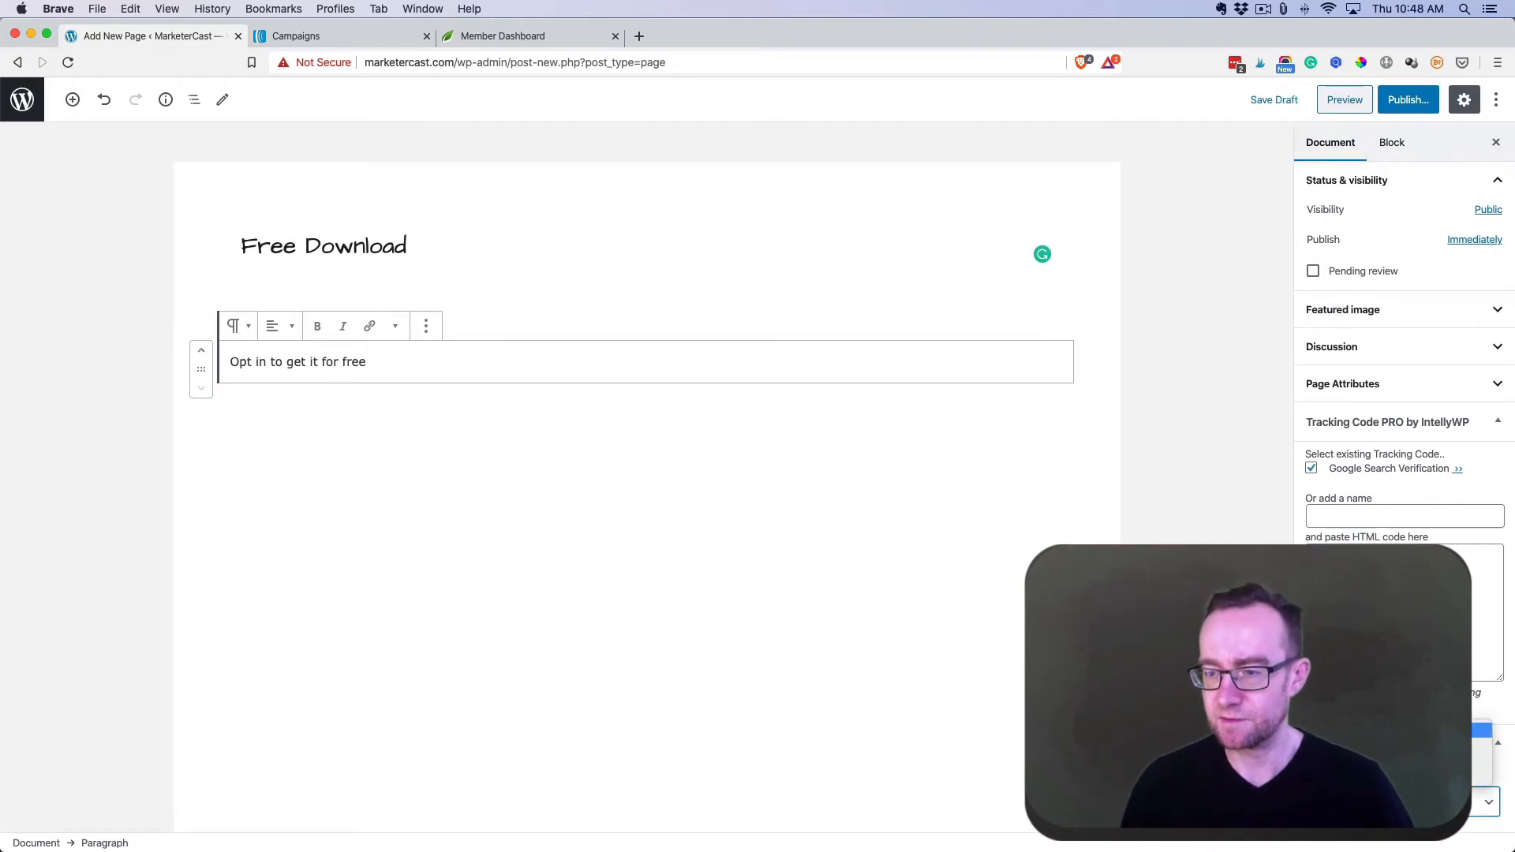
pyautogui.press('Return')
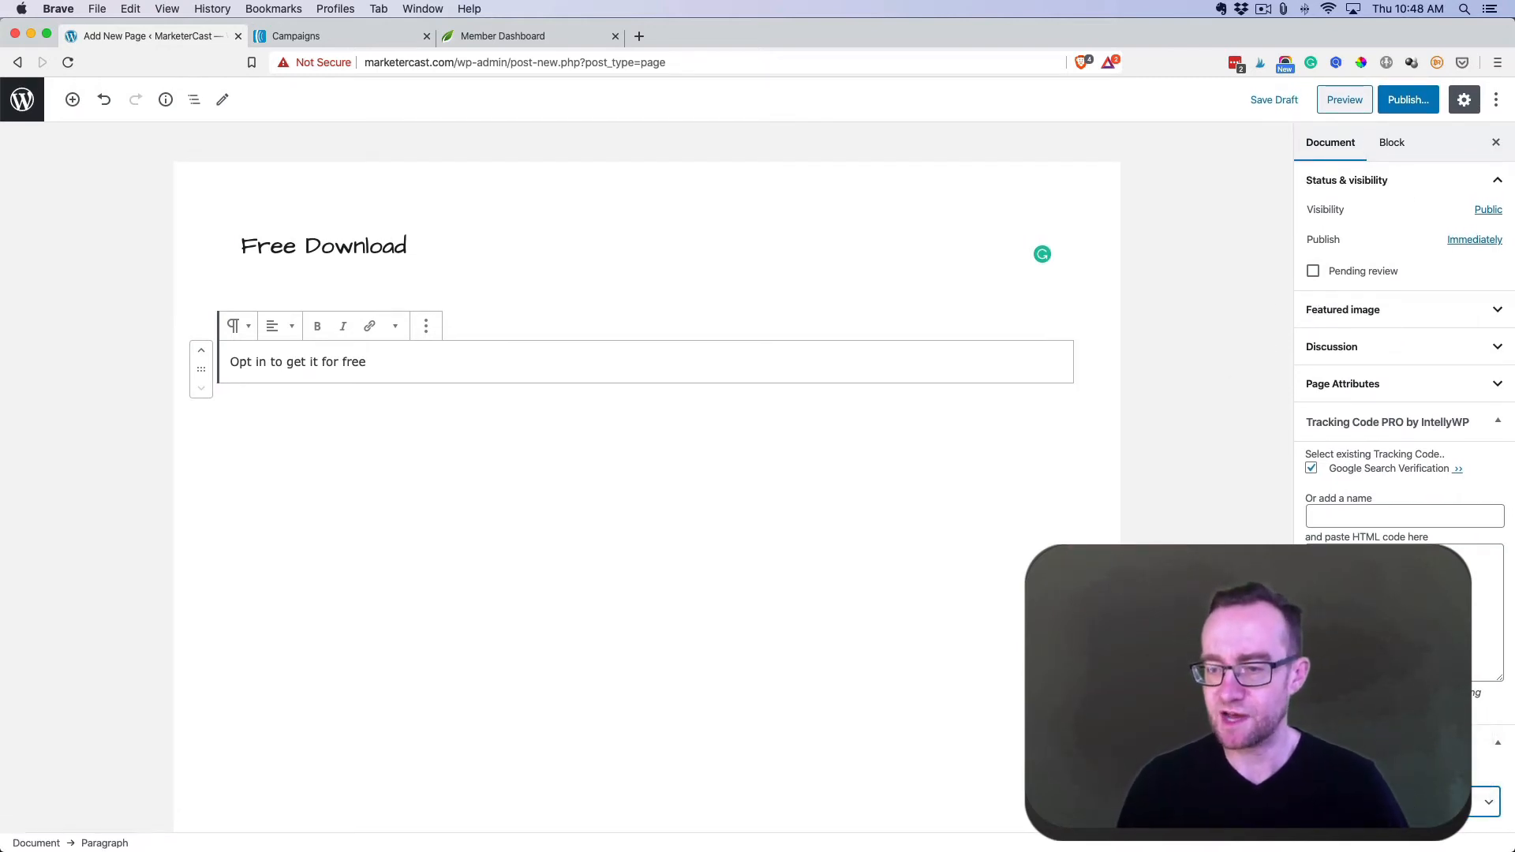
pyautogui.click(1409, 100)
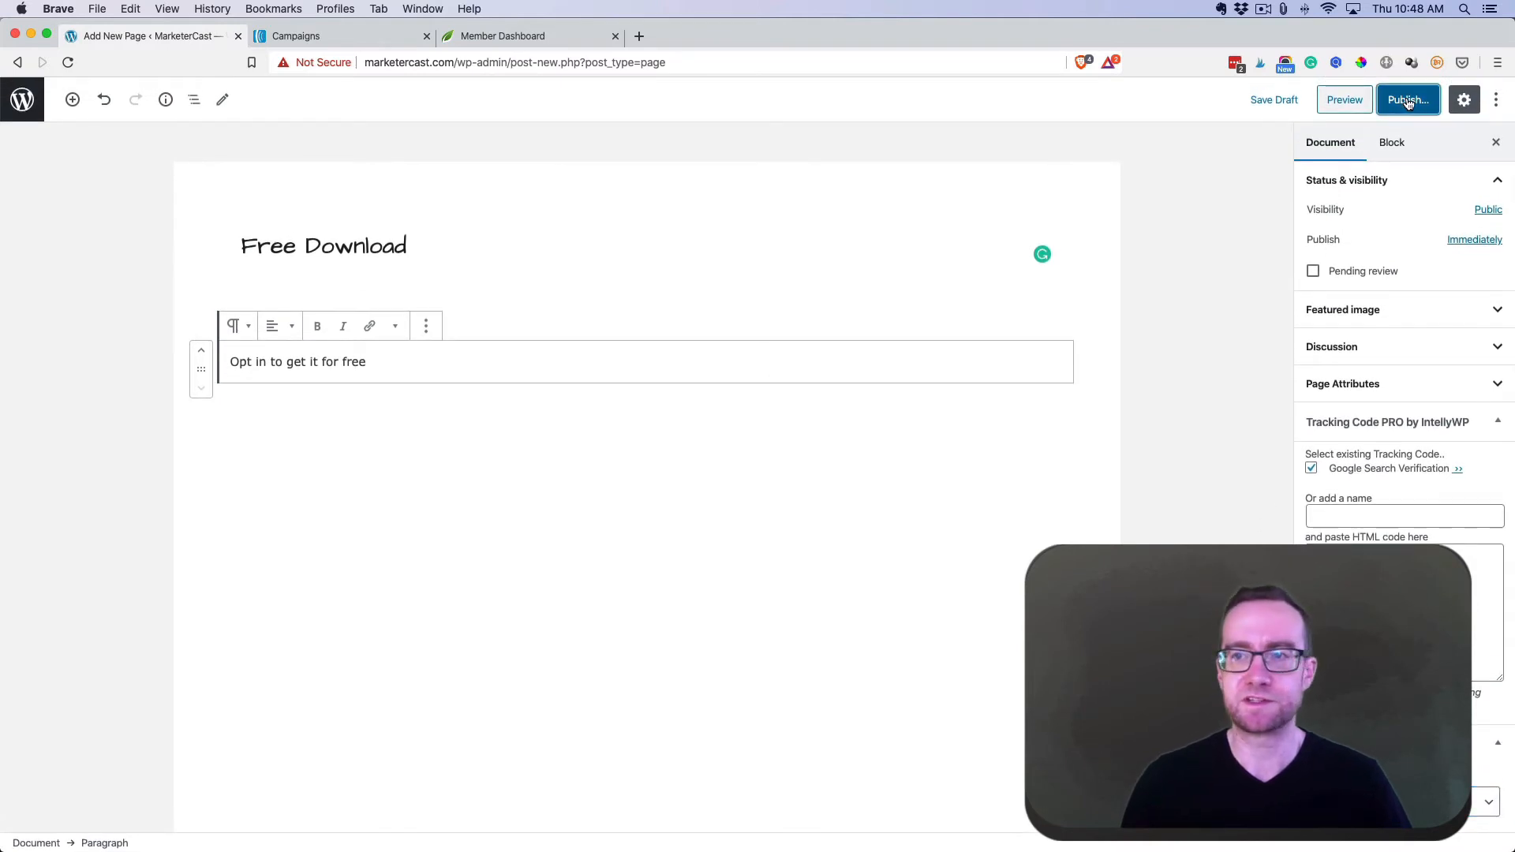
pyautogui.click(1405, 102)
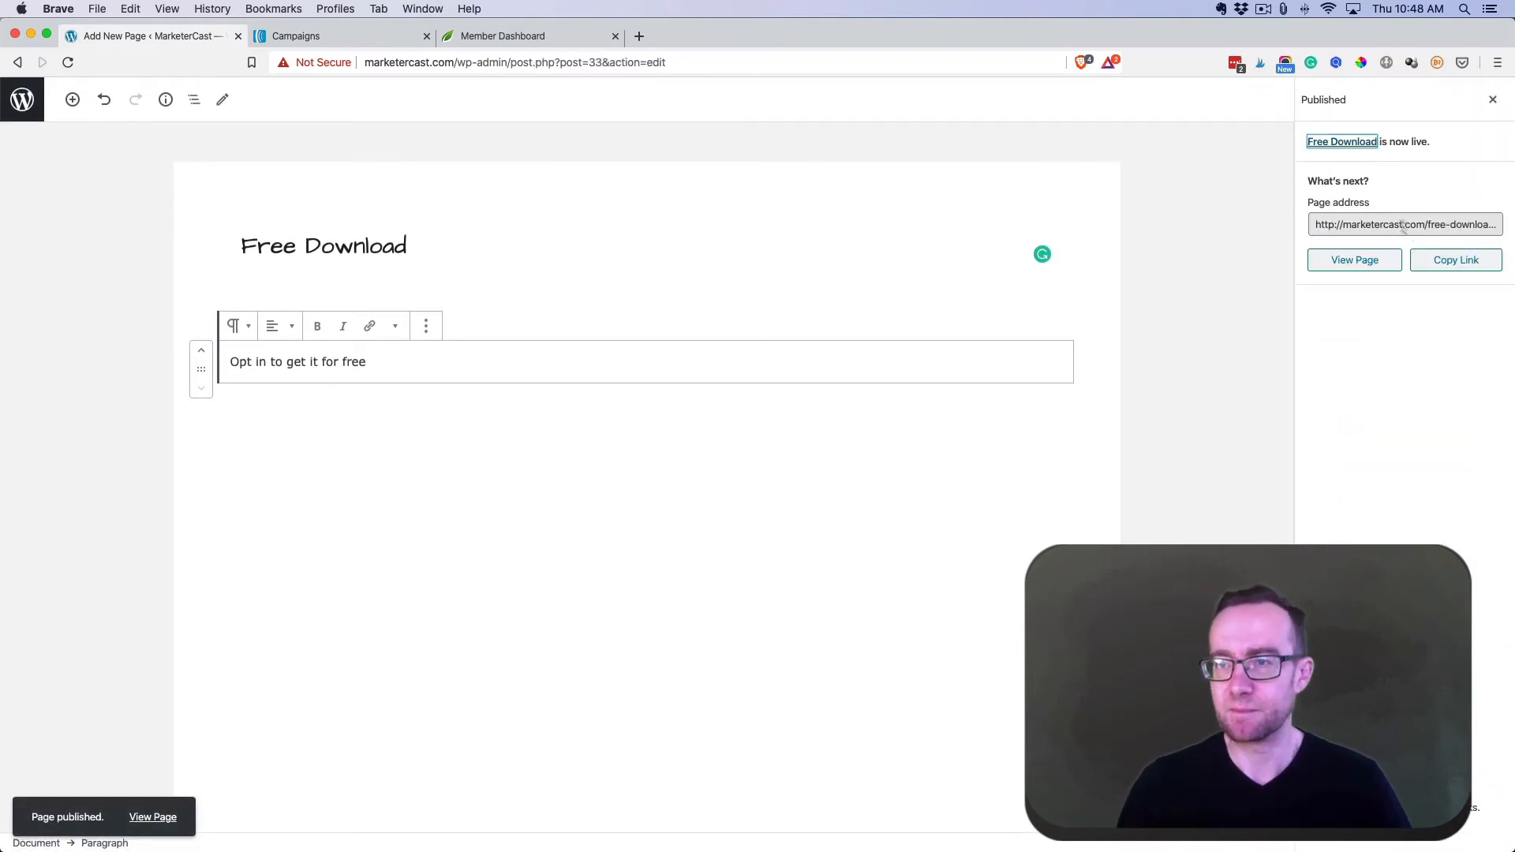
pyautogui.click(1354, 260)
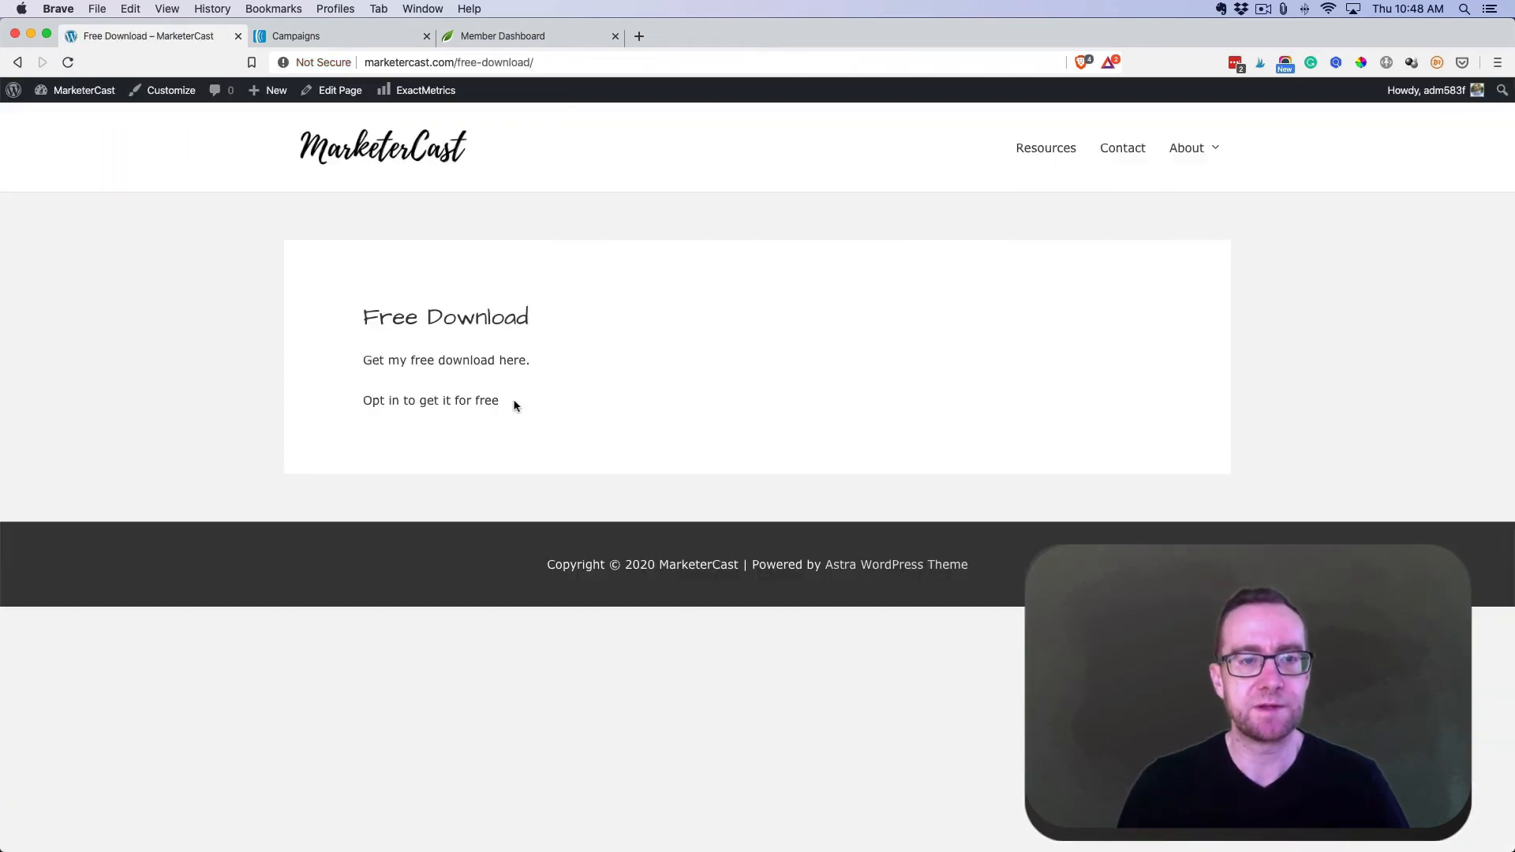
pyautogui.click(372, 37)
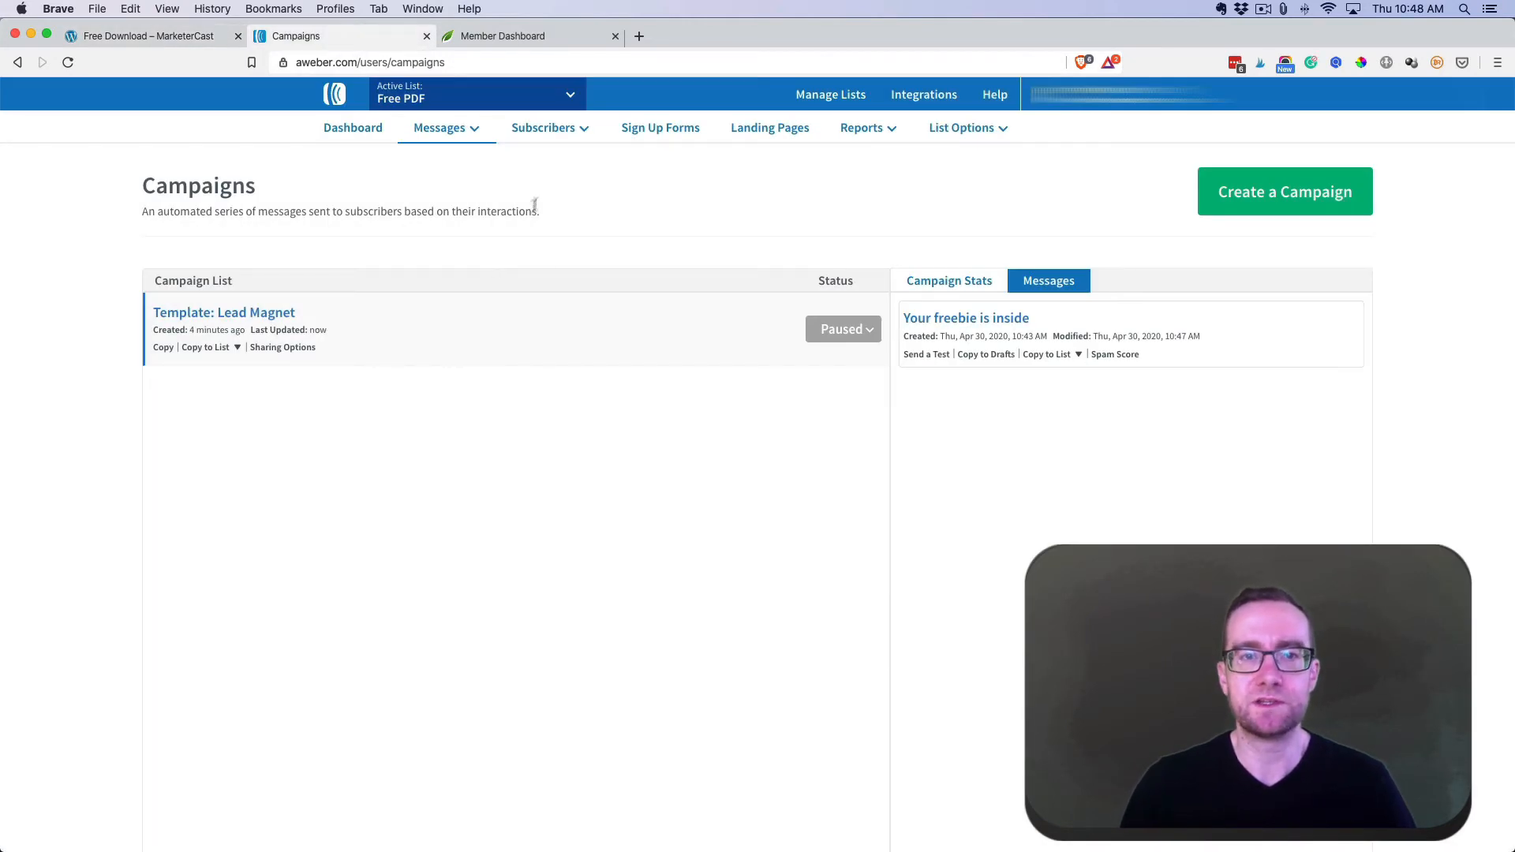
# - Start a new sign-up form from the purple Sale template and save the design
pyautogui.click(663, 130)
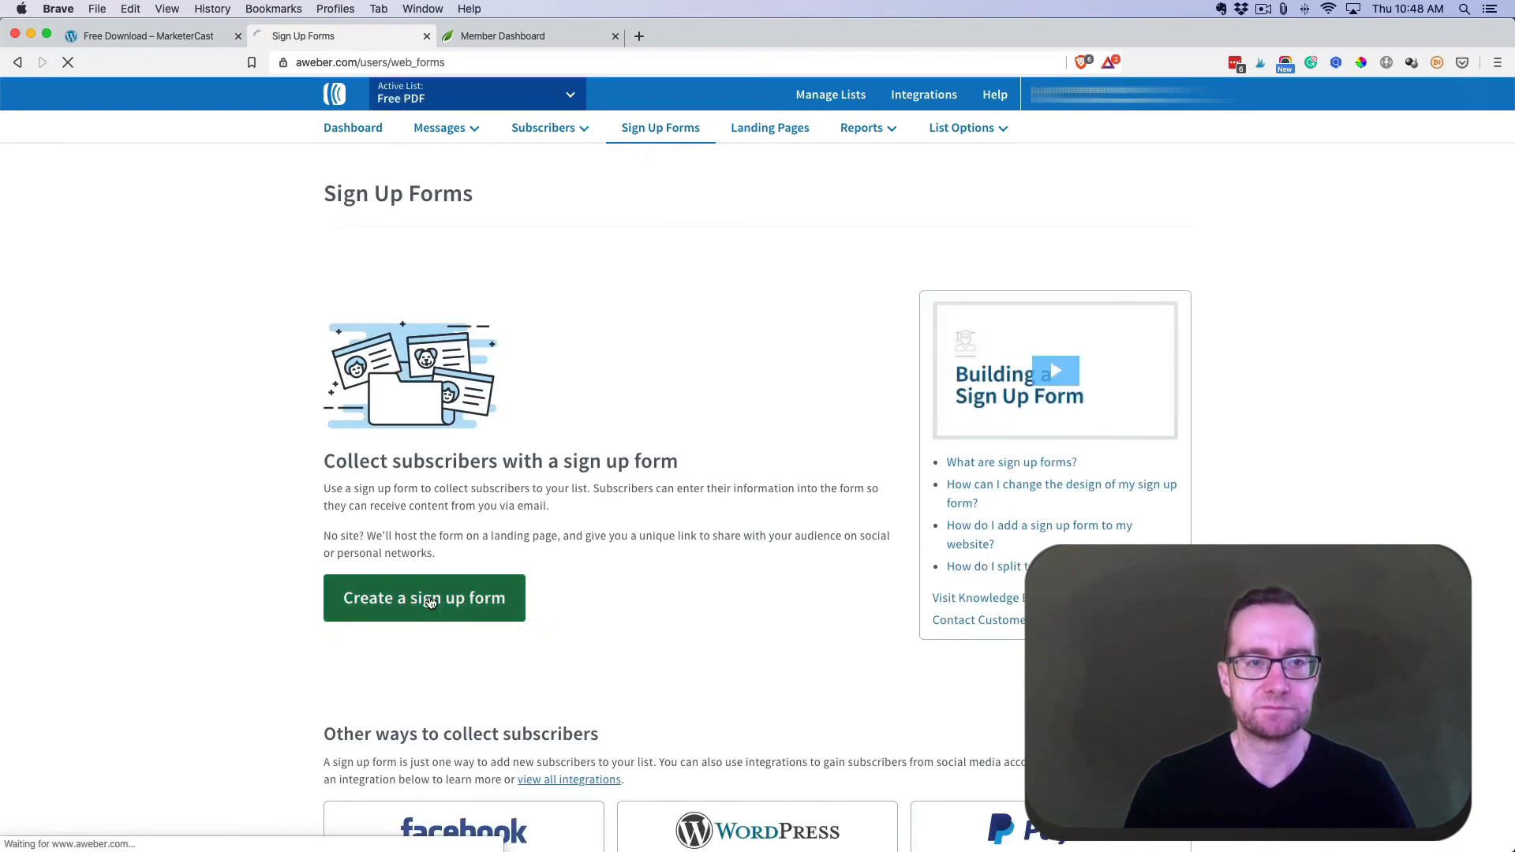
pyautogui.click(430, 602)
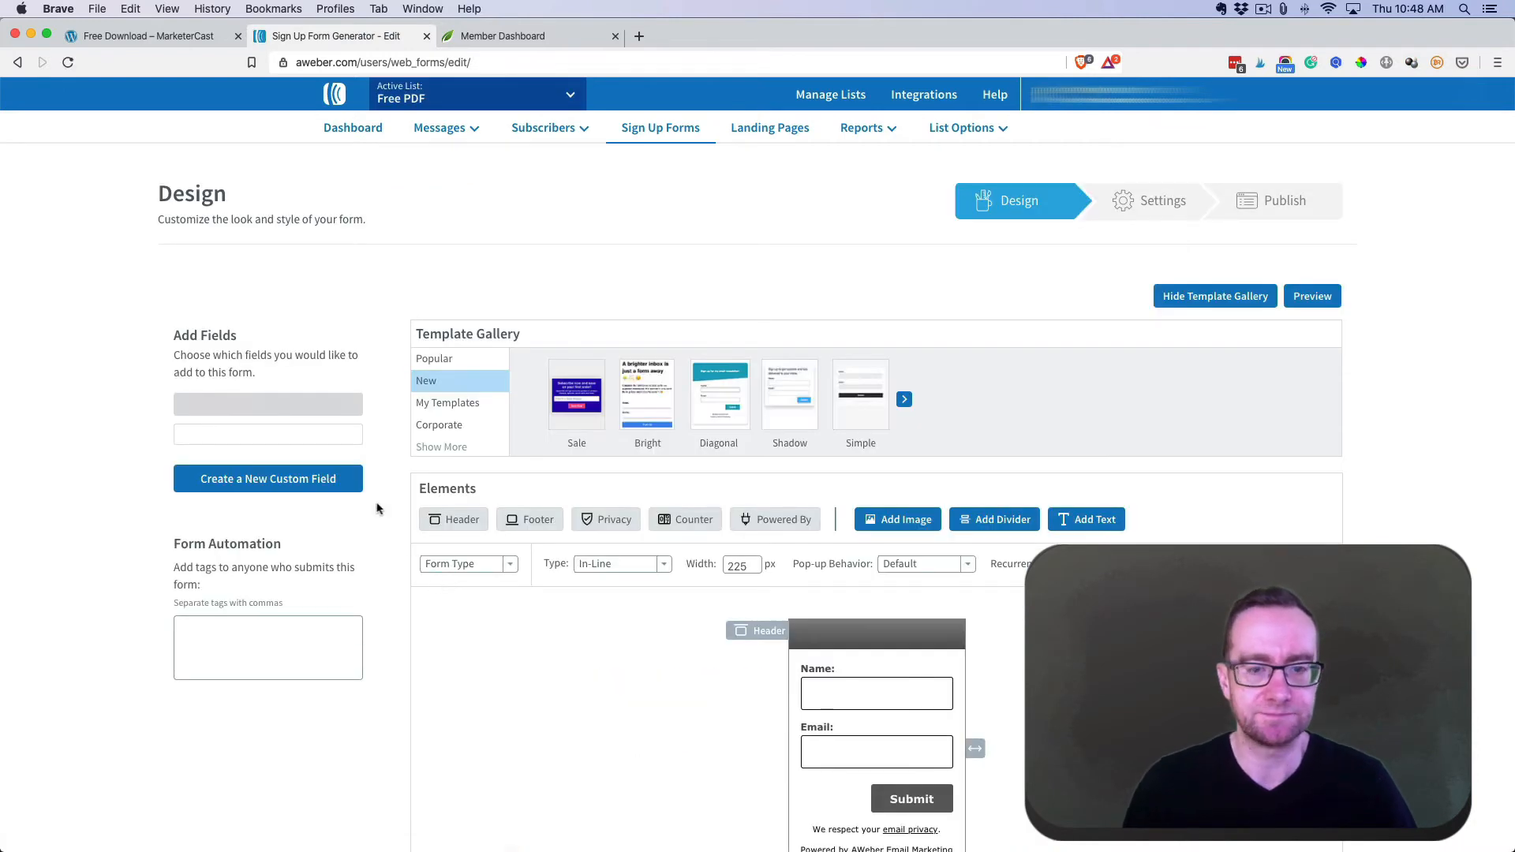
pyautogui.scroll(-3, 404, 504)
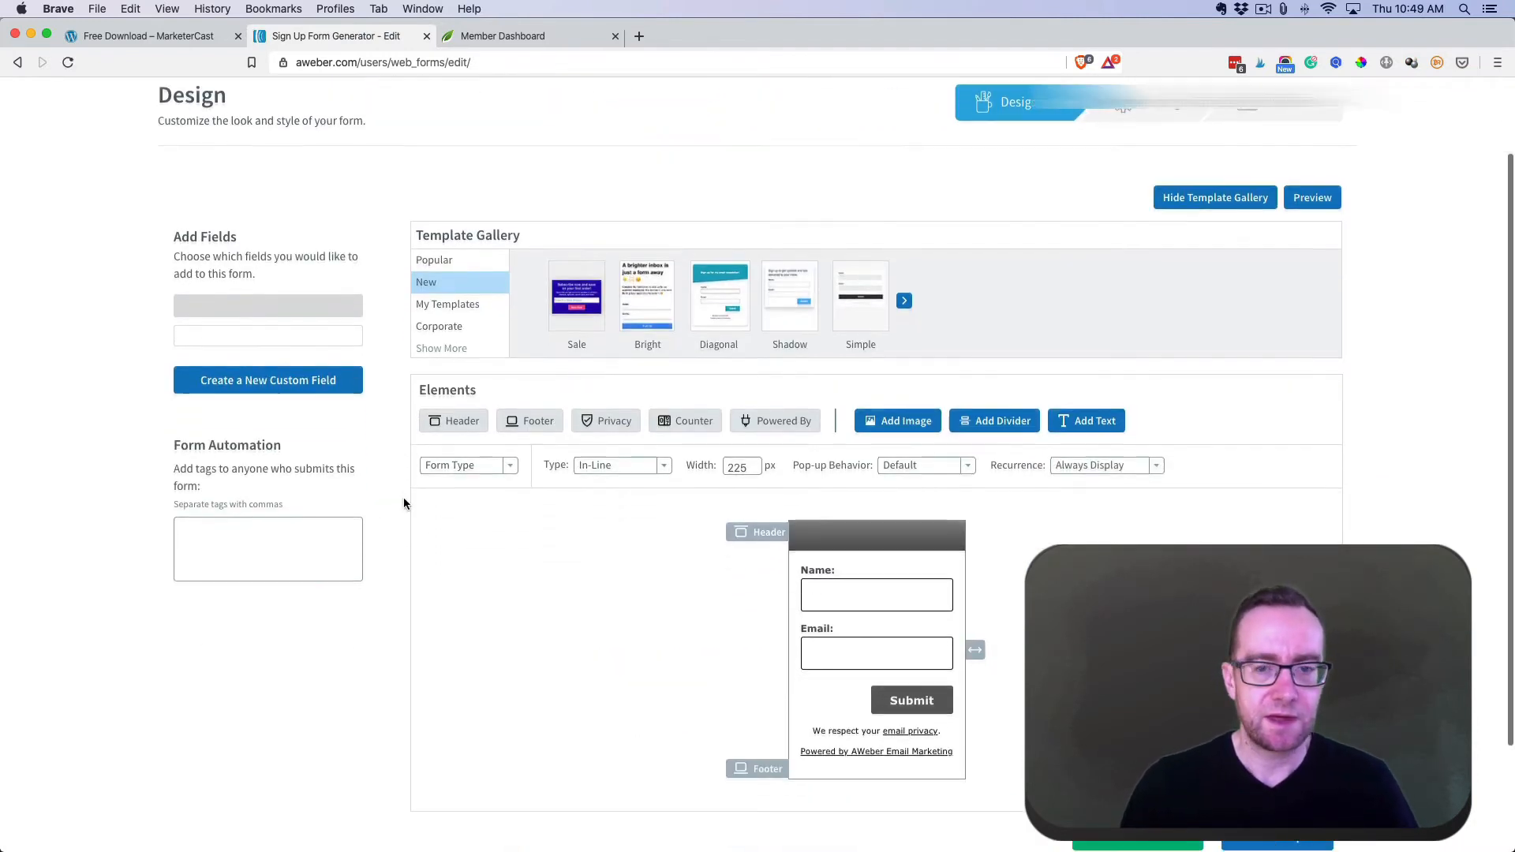
pyautogui.moveTo(950, 513)
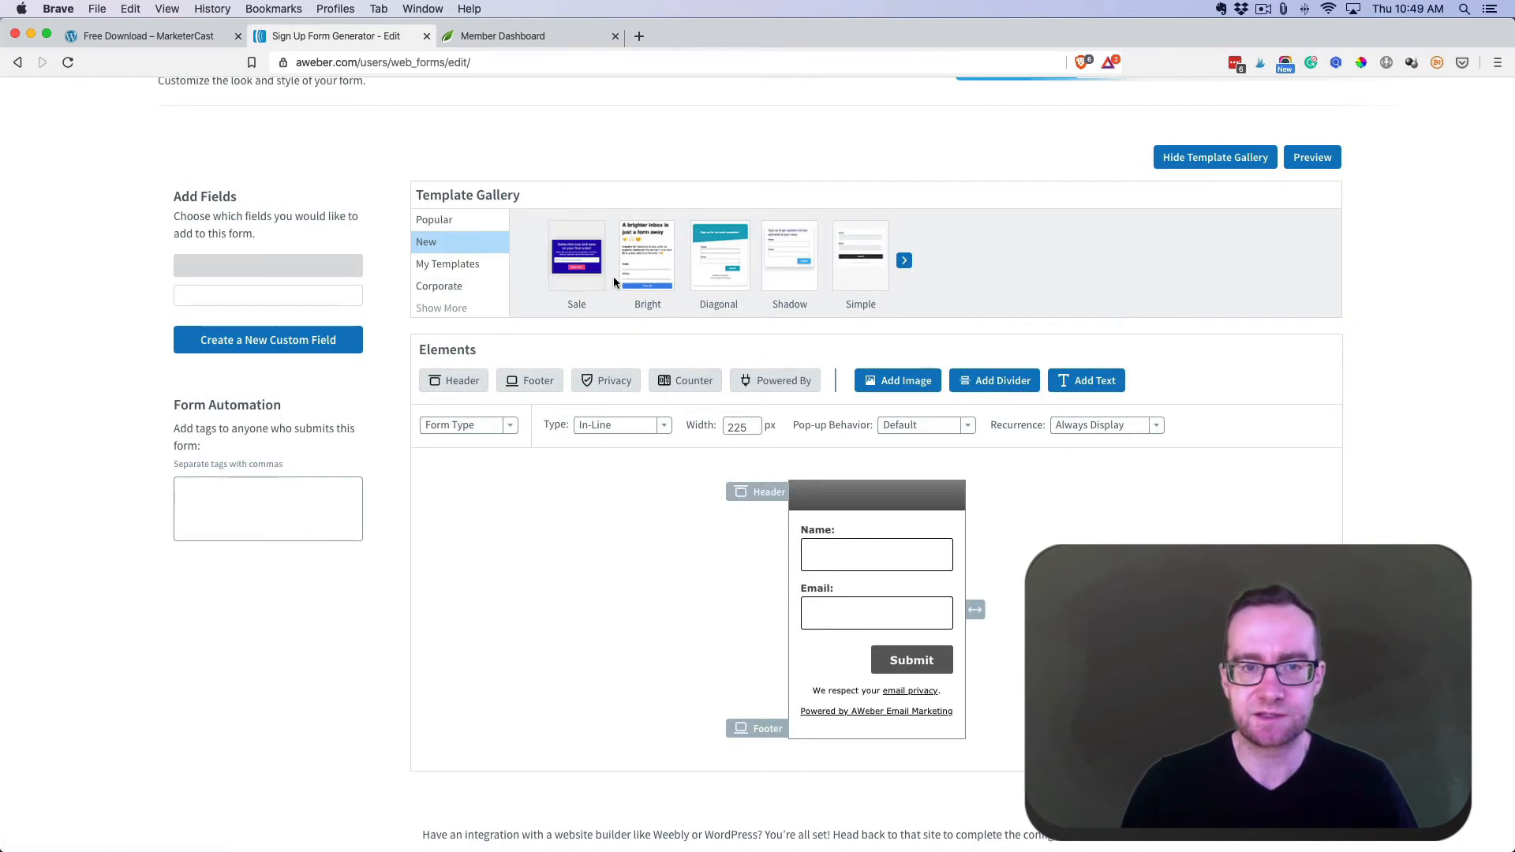
pyautogui.click(576, 272)
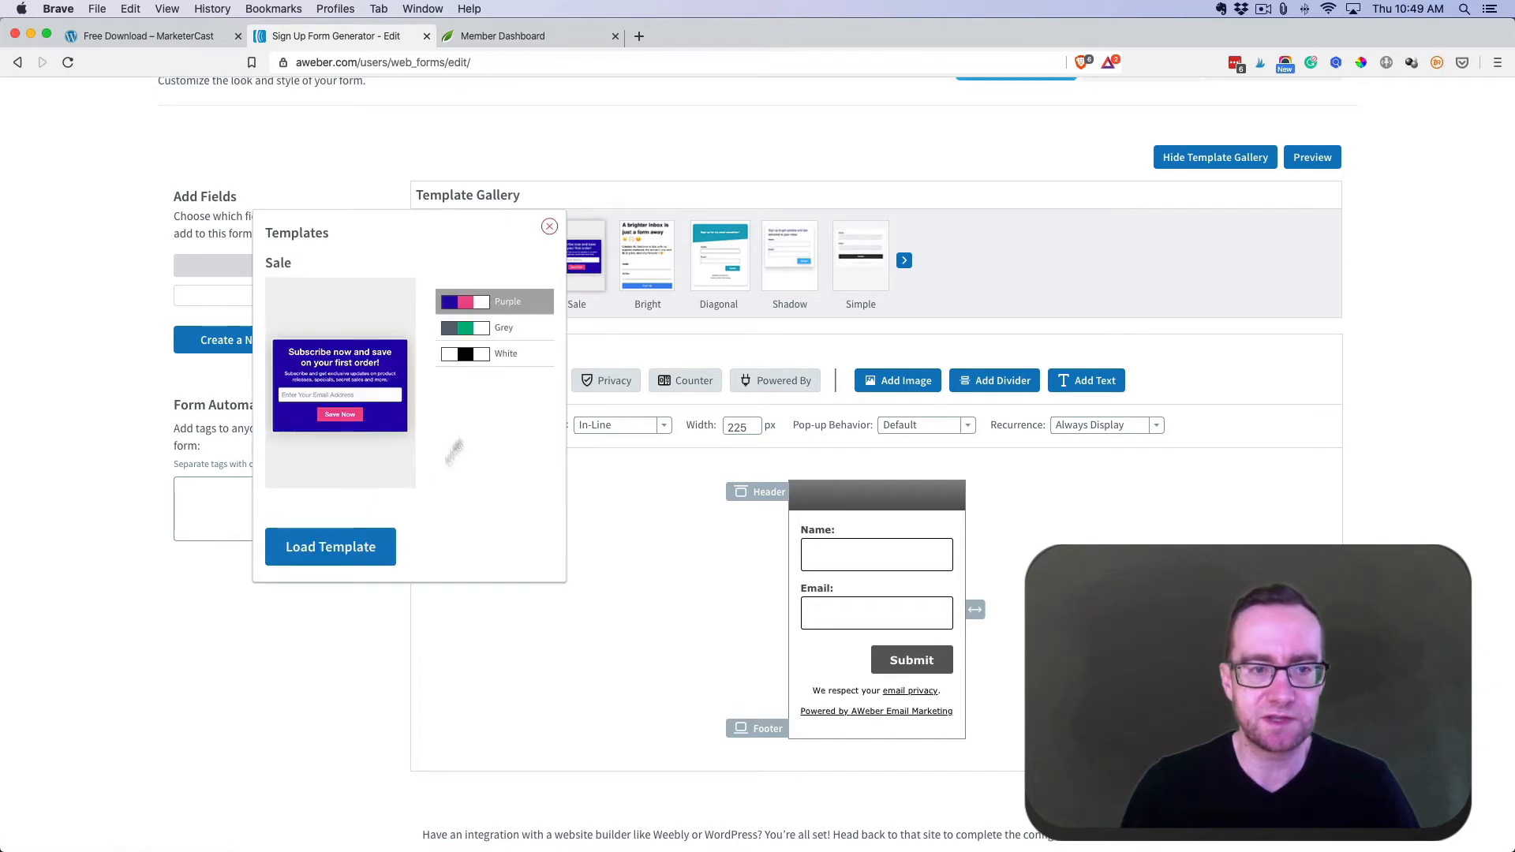
pyautogui.click(358, 546)
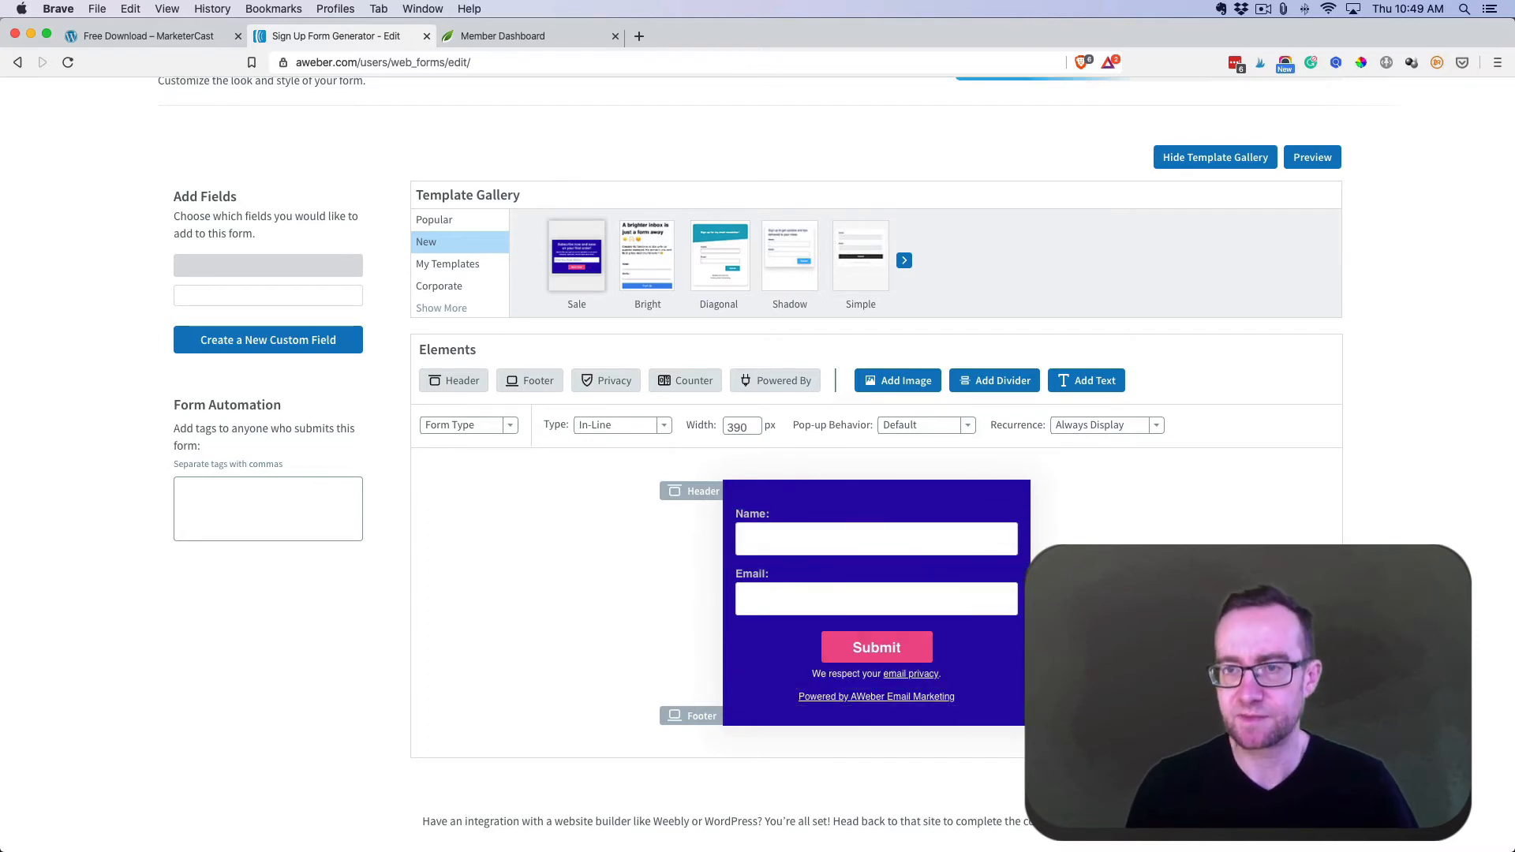
pyautogui.click(1291, 785)
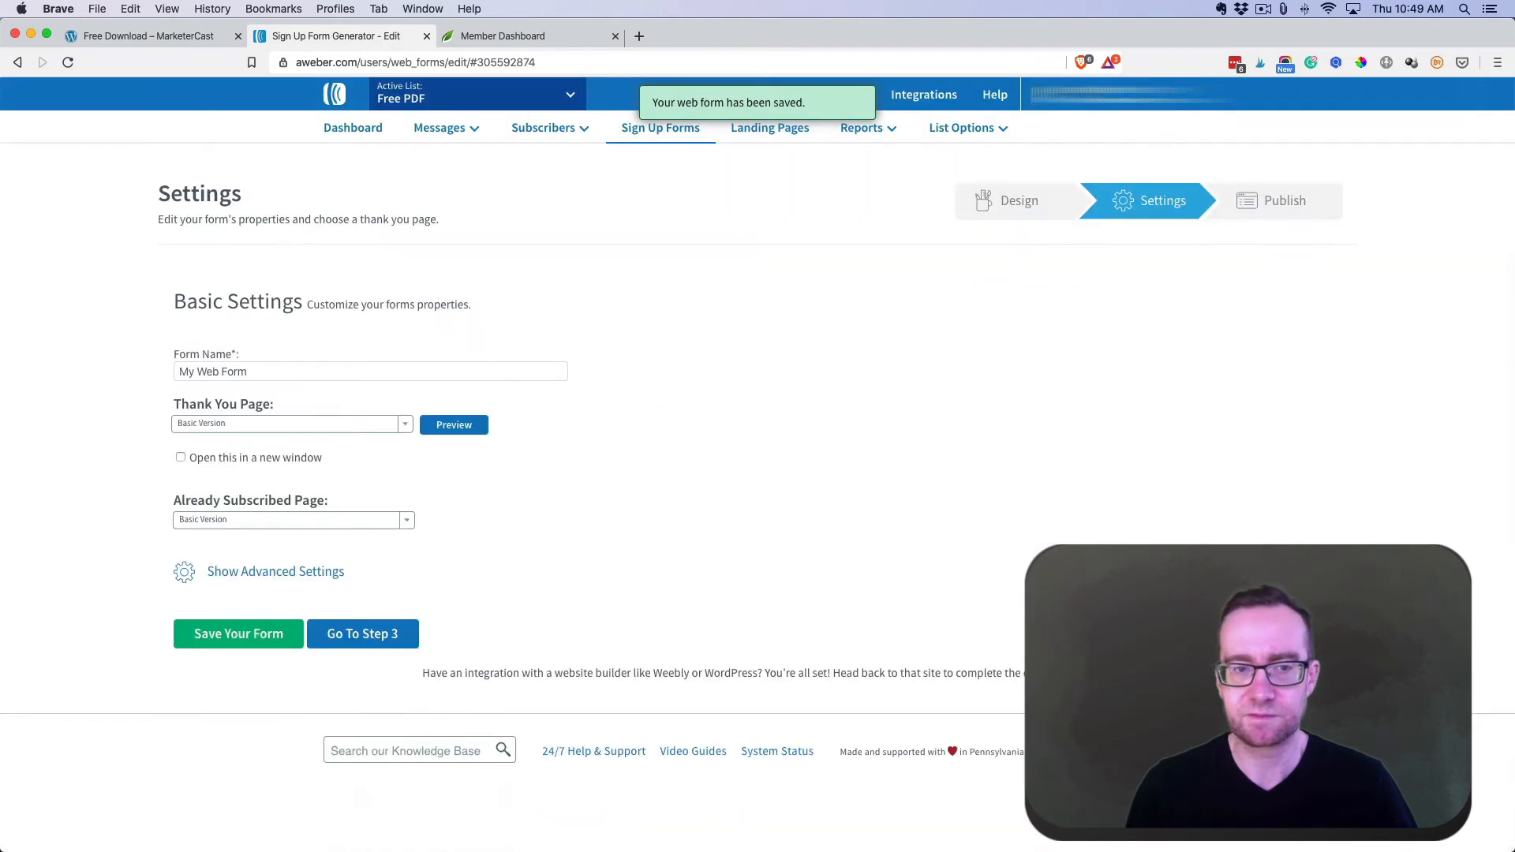
# - Name the form 'Demo Form' and choose the Smart Video thank-you page, previewing it
pyautogui.tripleClick(267, 371)
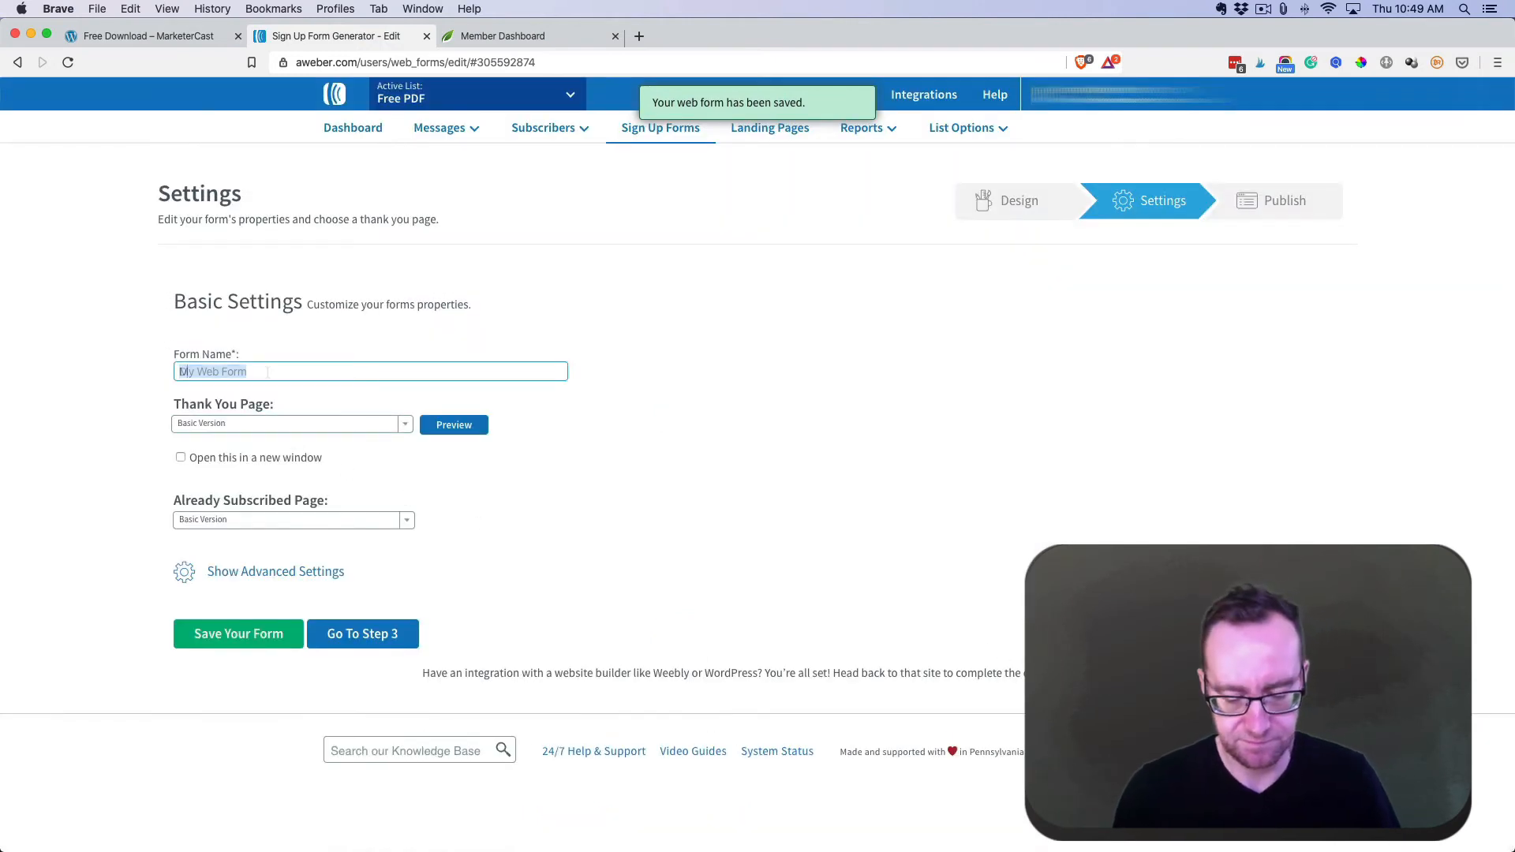
pyautogui.write('Demo Fo')
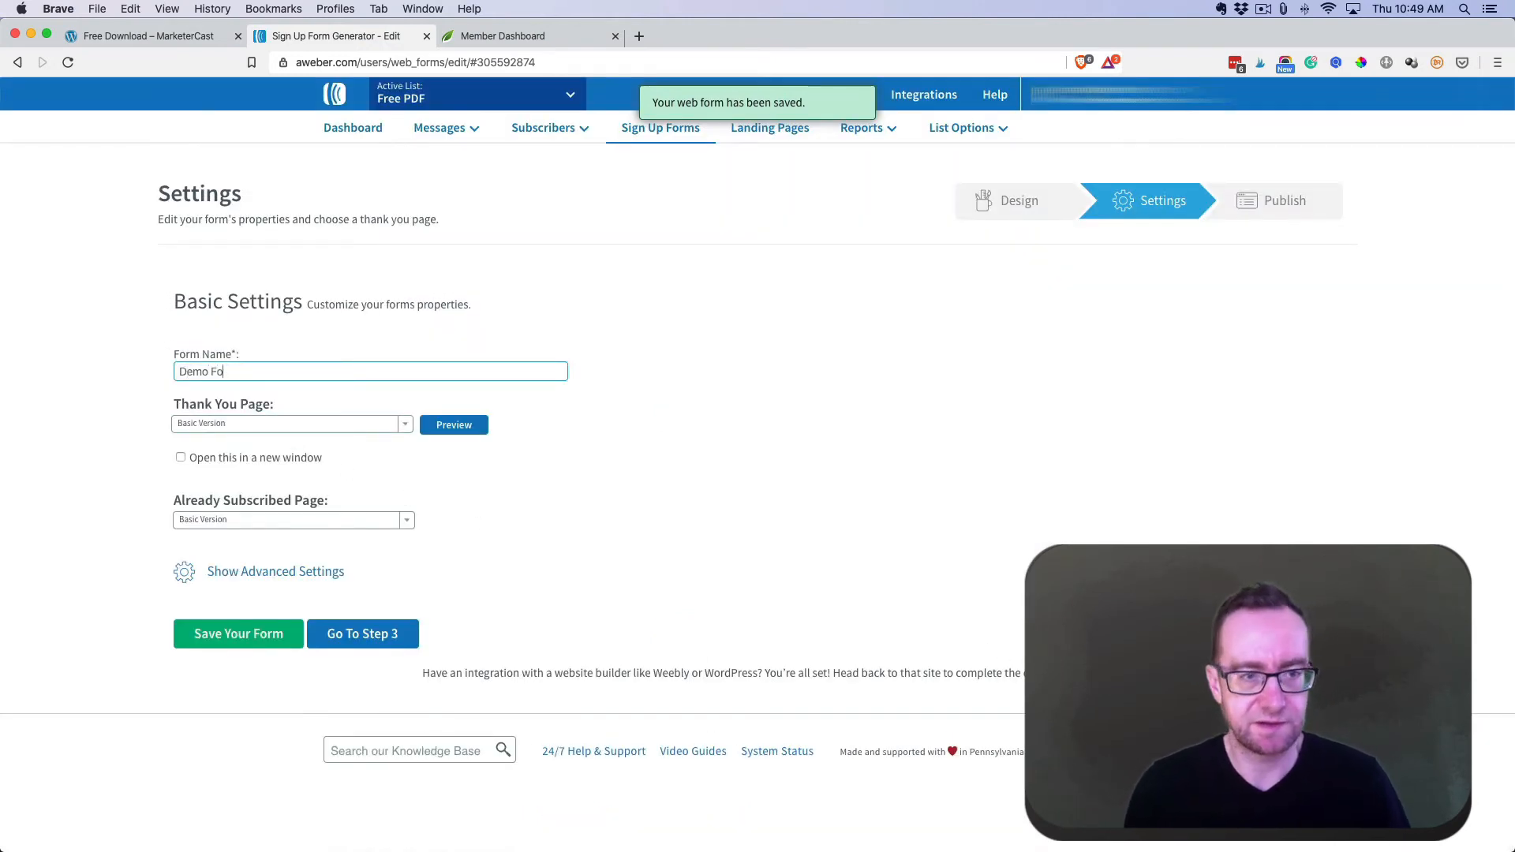
pyautogui.write('rm')
pyautogui.click(273, 423)
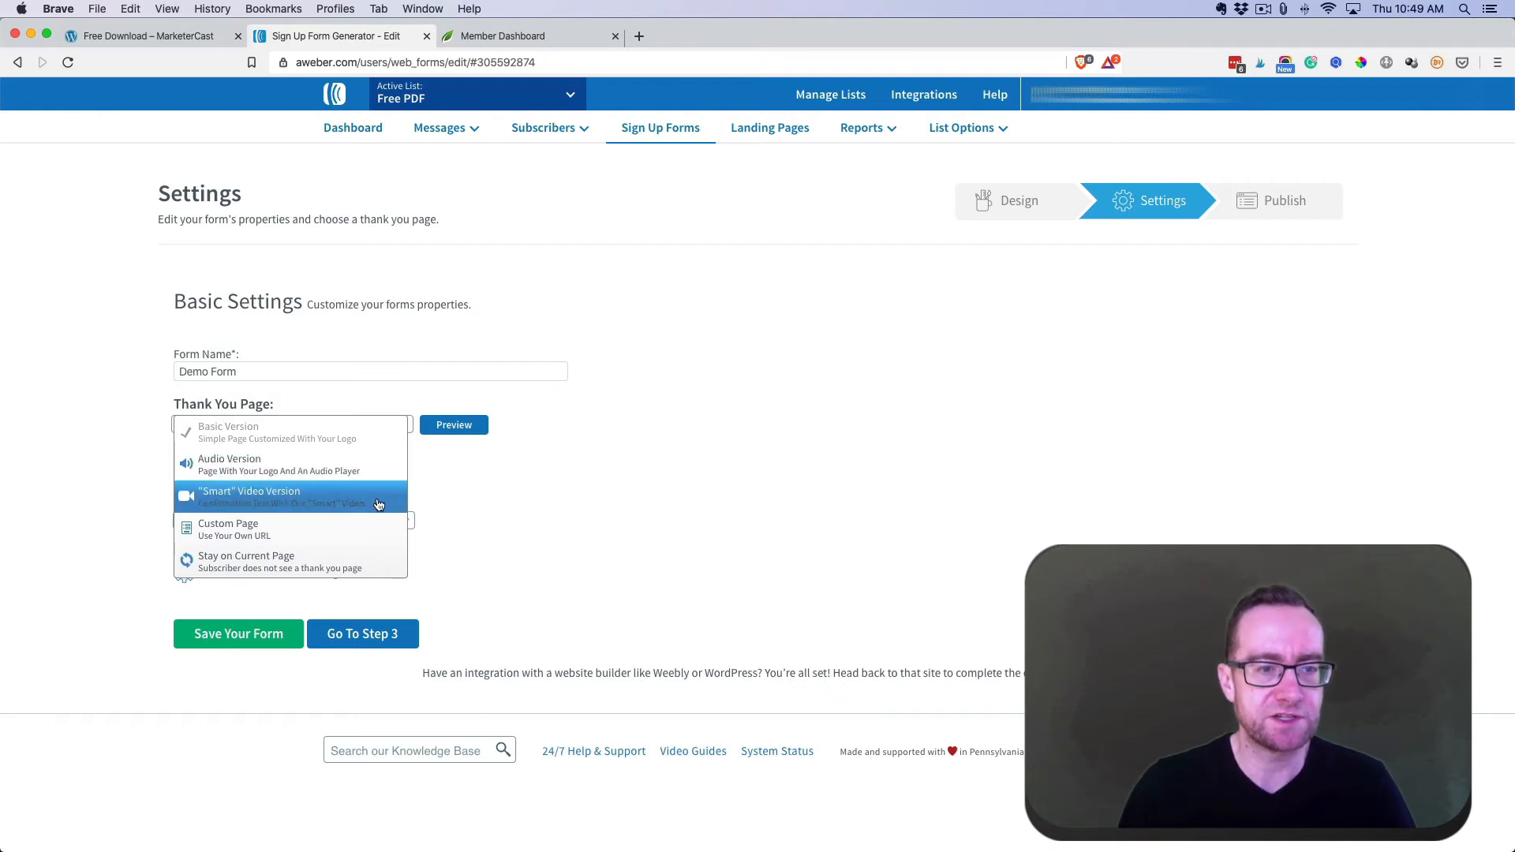
pyautogui.click(345, 502)
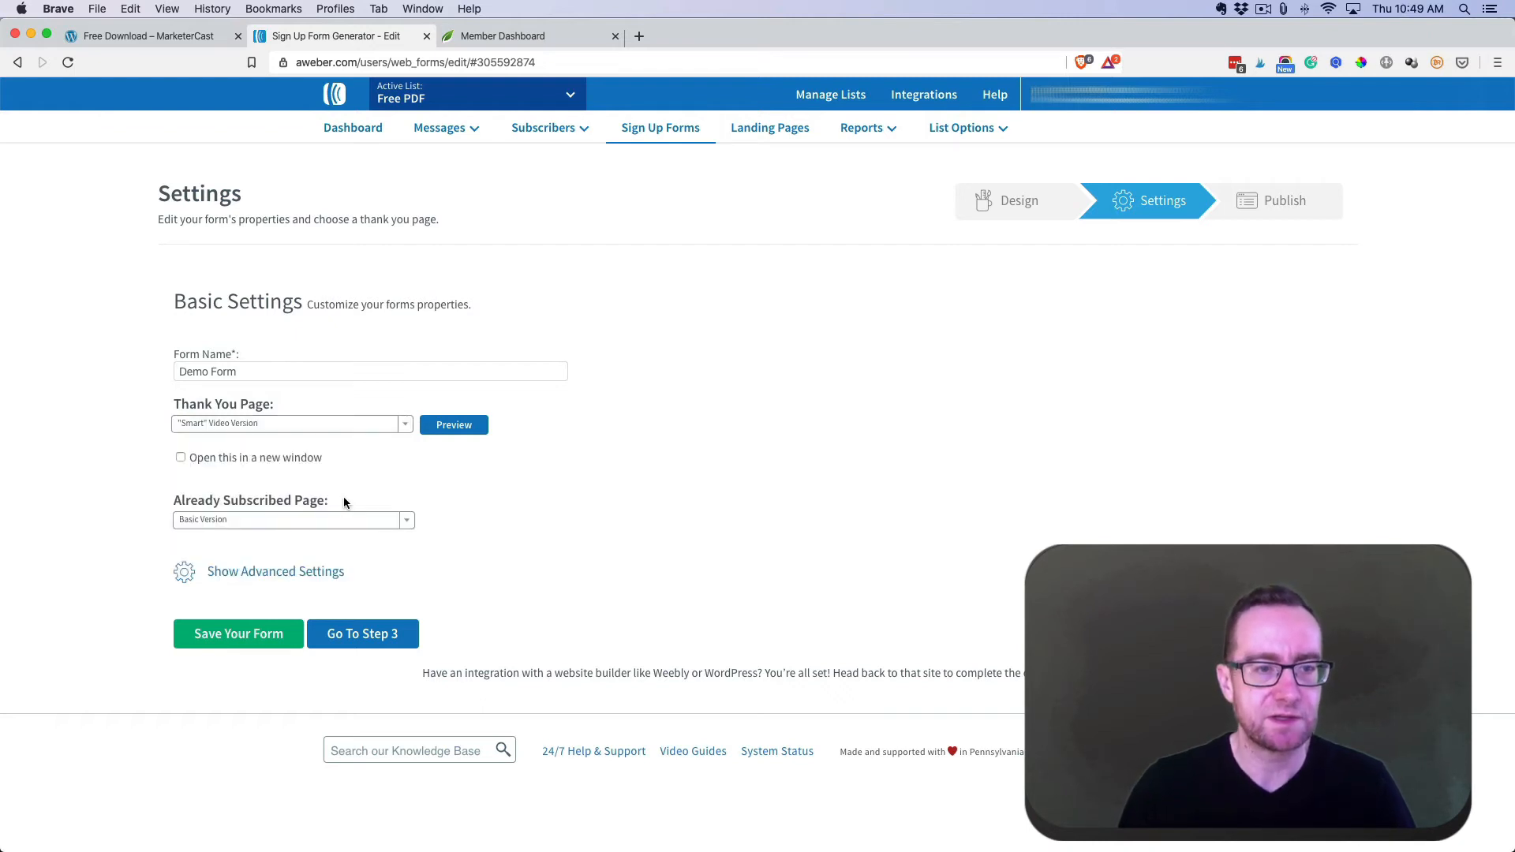
pyautogui.click(439, 425)
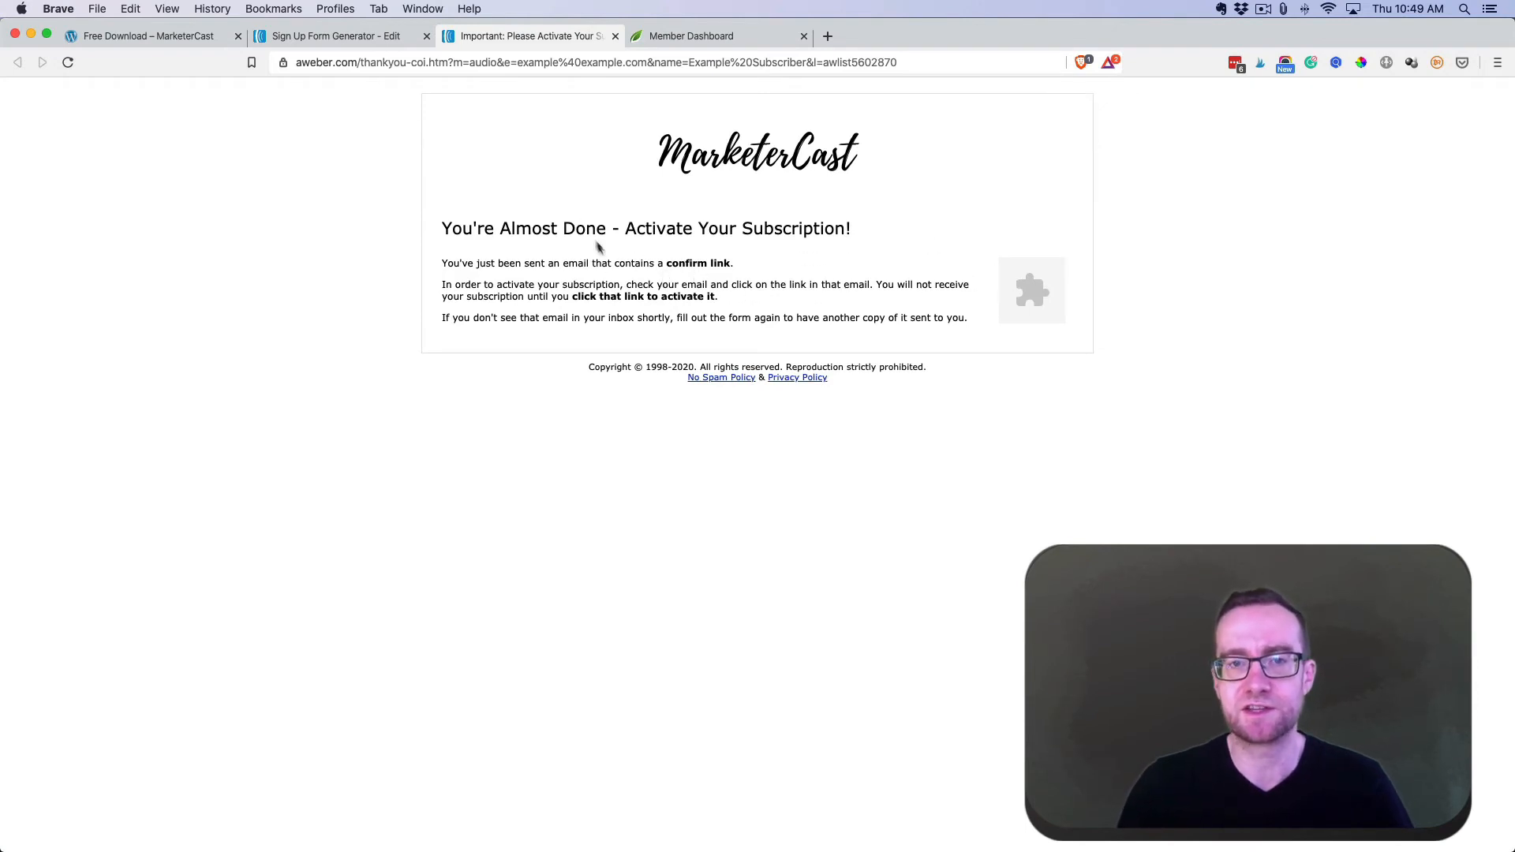
pyautogui.click(337, 37)
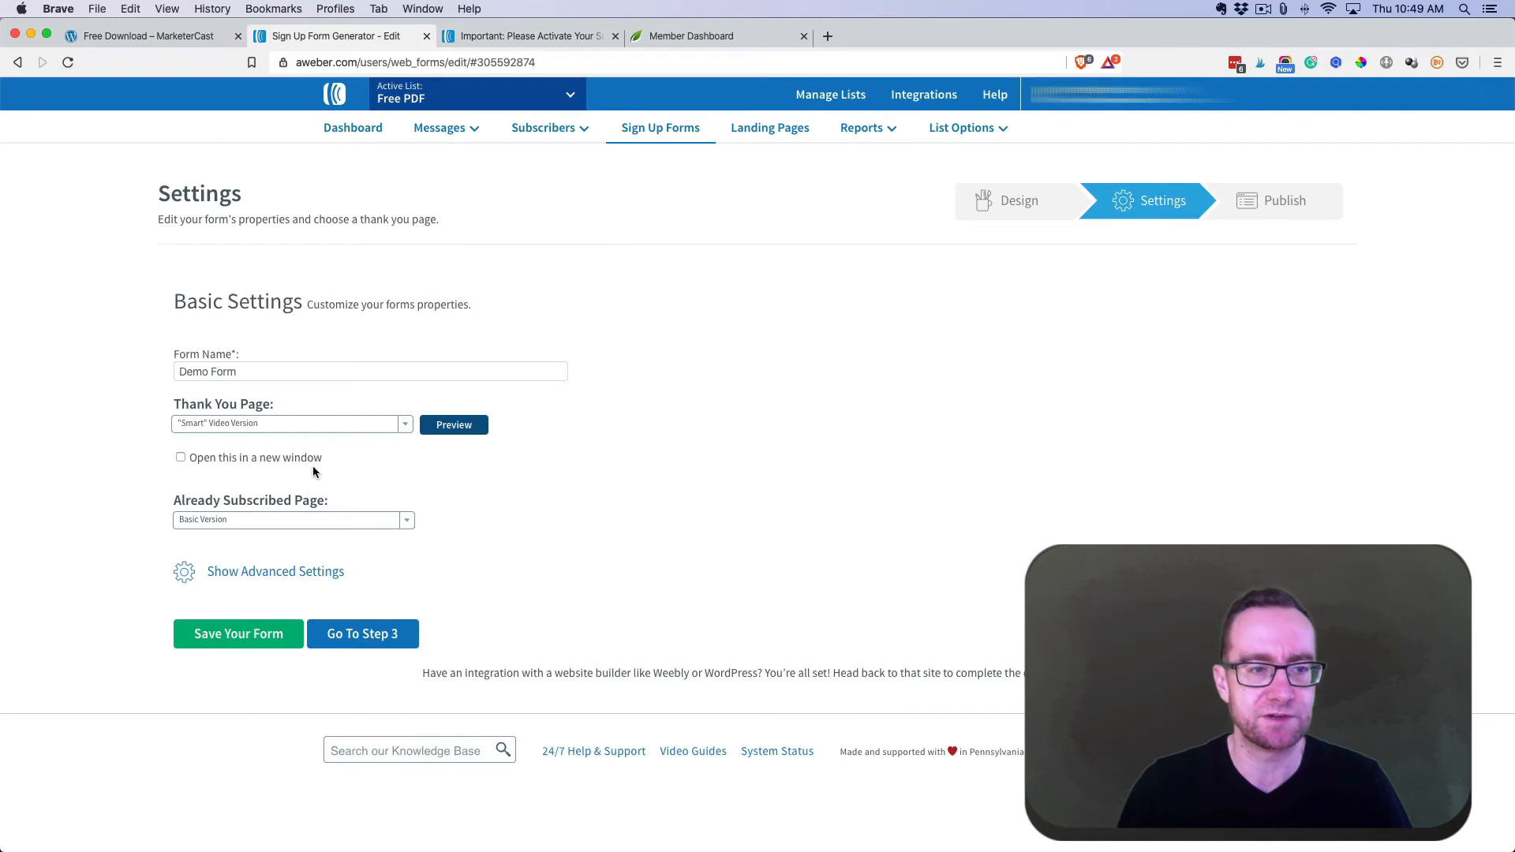
pyautogui.click(408, 522)
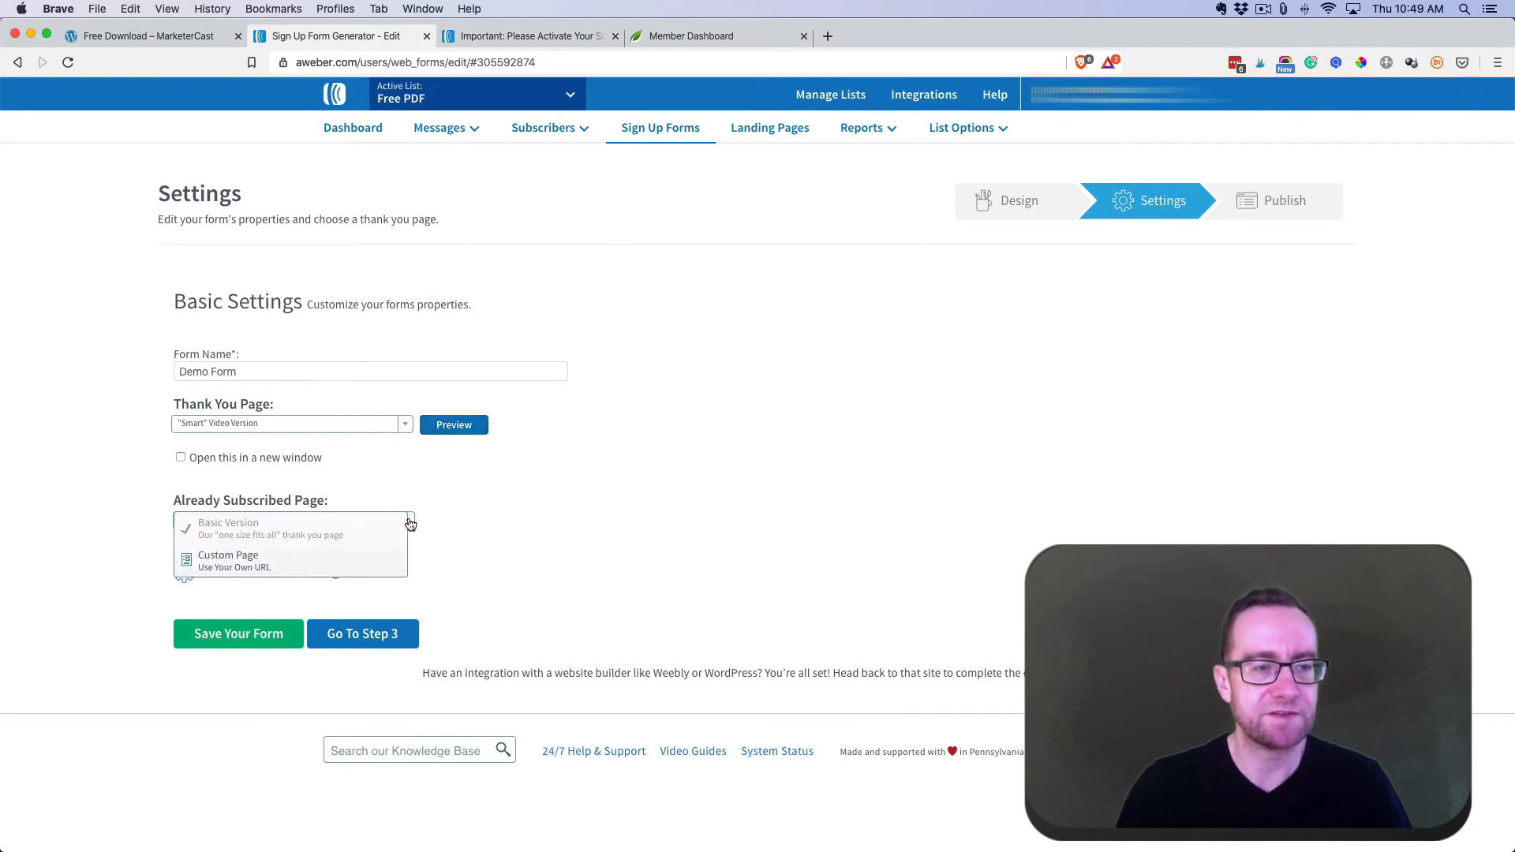
pyautogui.click(321, 563)
pyautogui.click(294, 547)
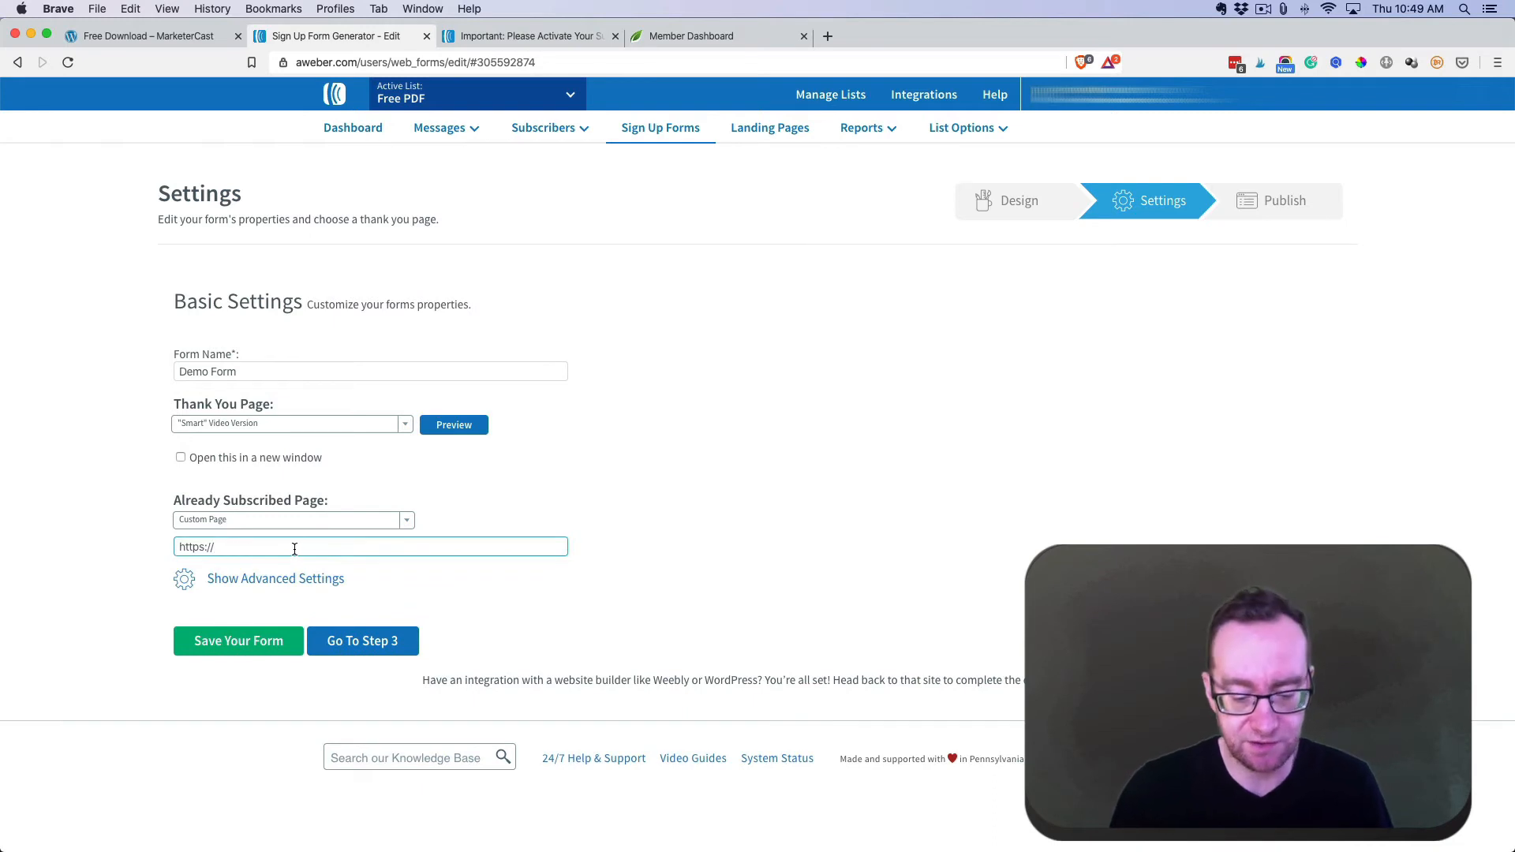
pyautogui.write('www.marketer')
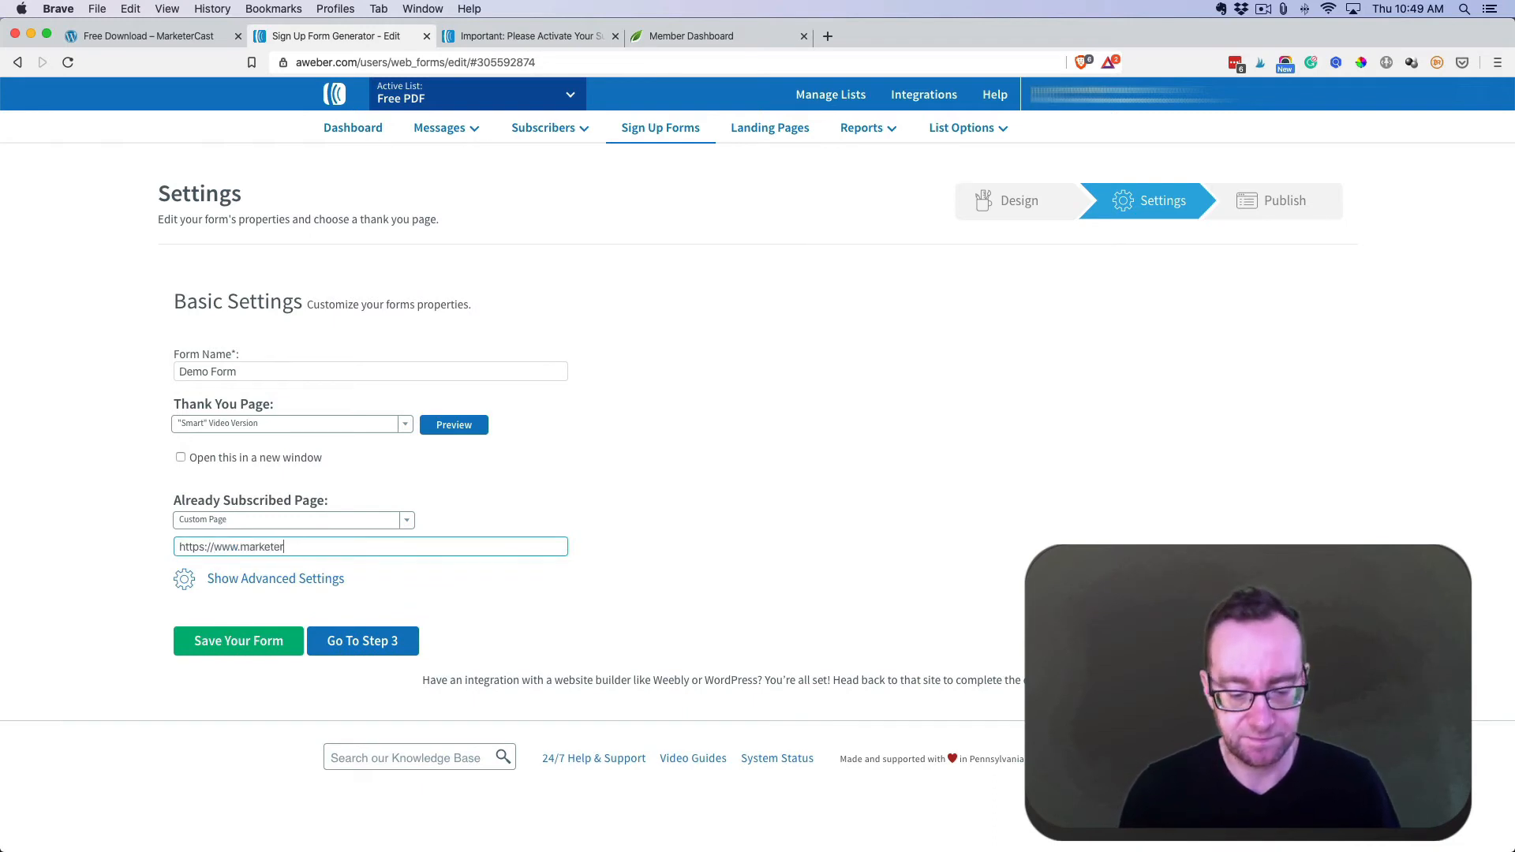
pyautogui.write('cast.com/abo')
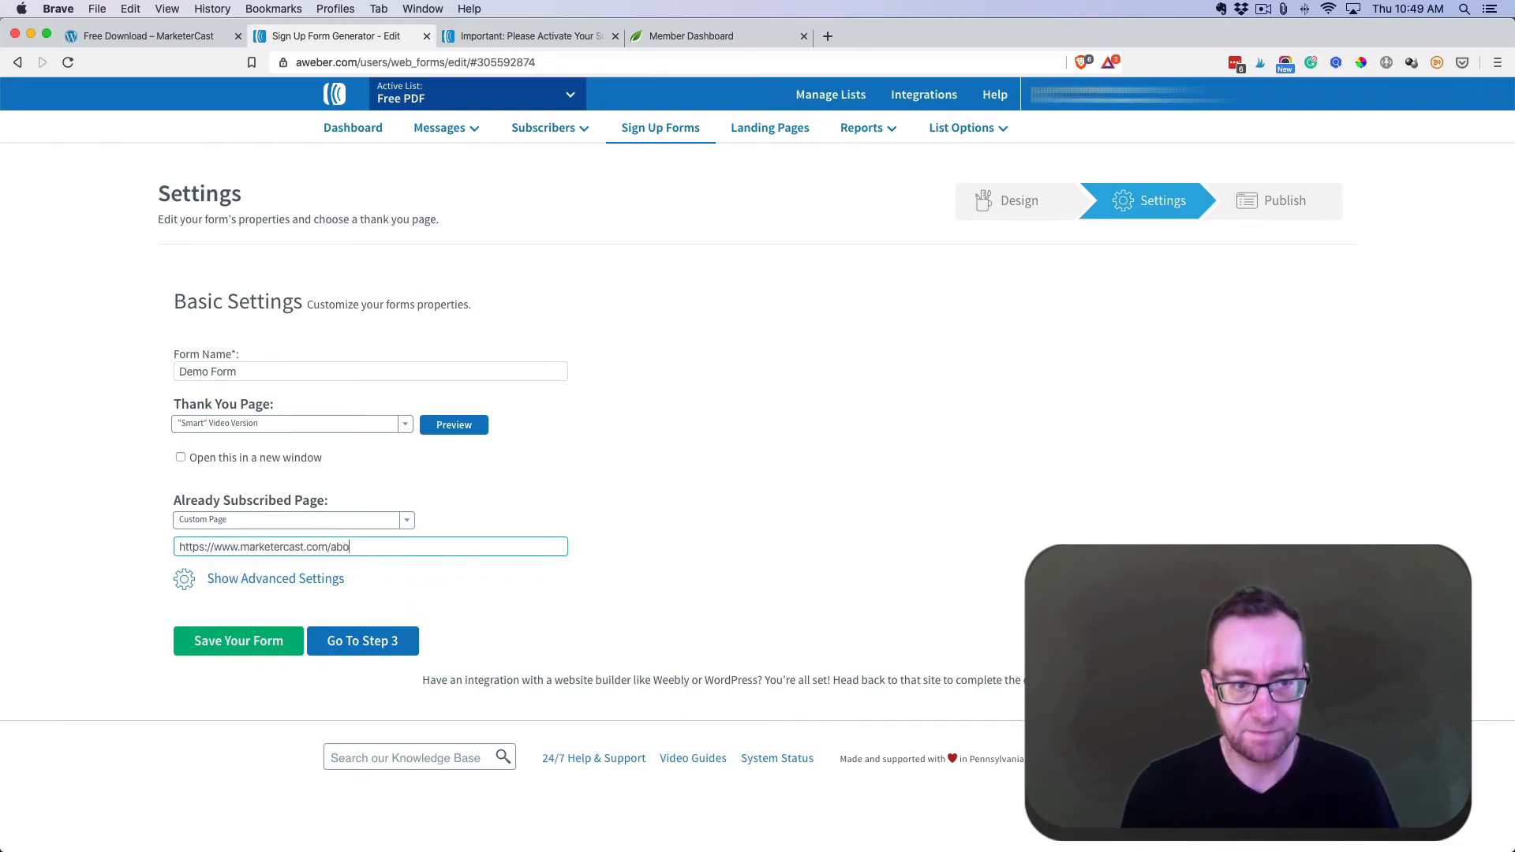
pyautogui.write('ut')
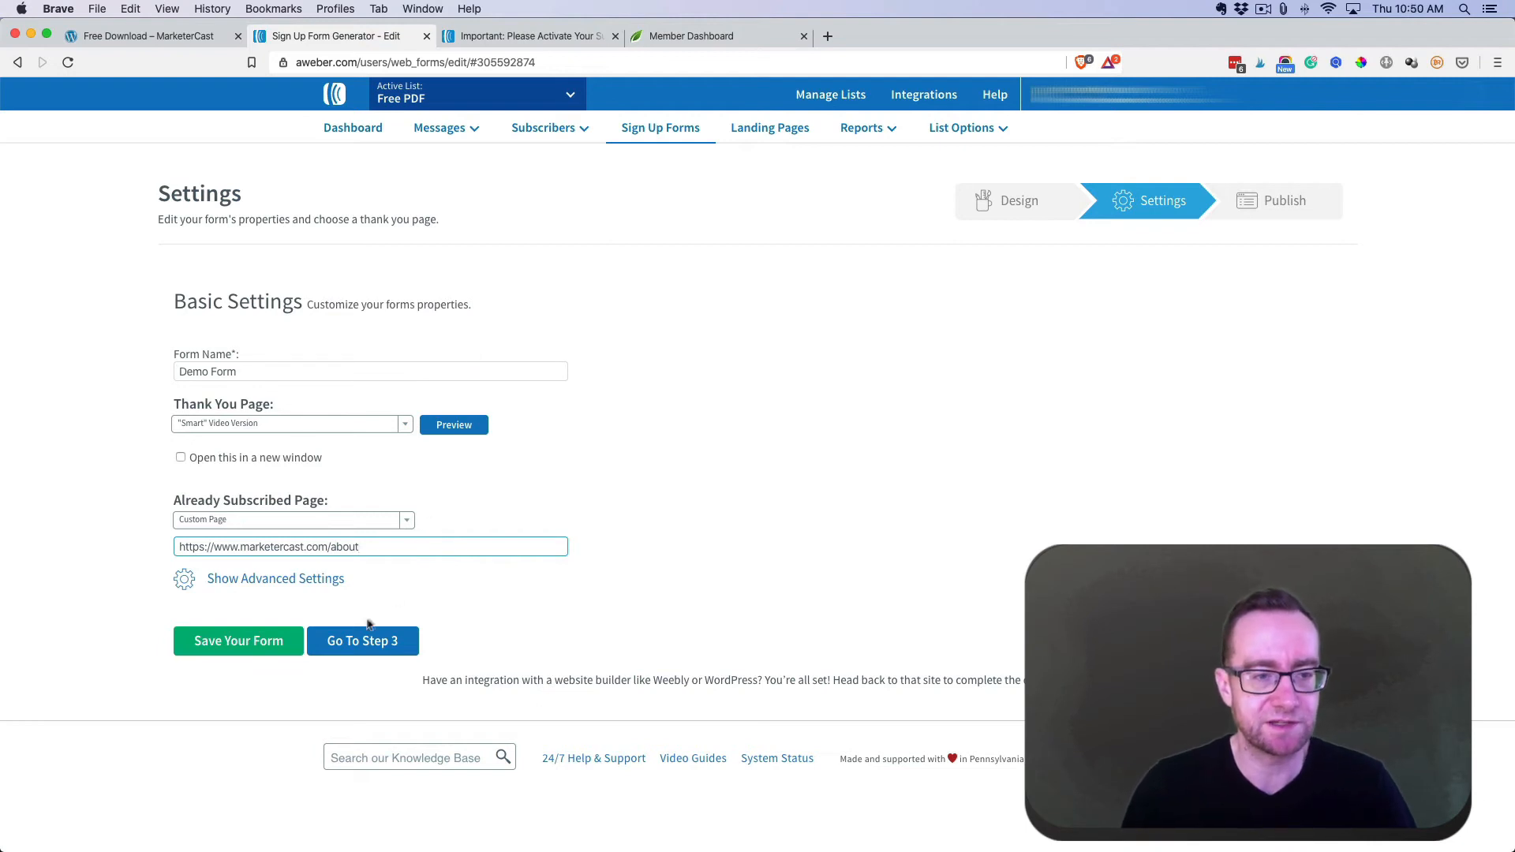
pyautogui.click(246, 583)
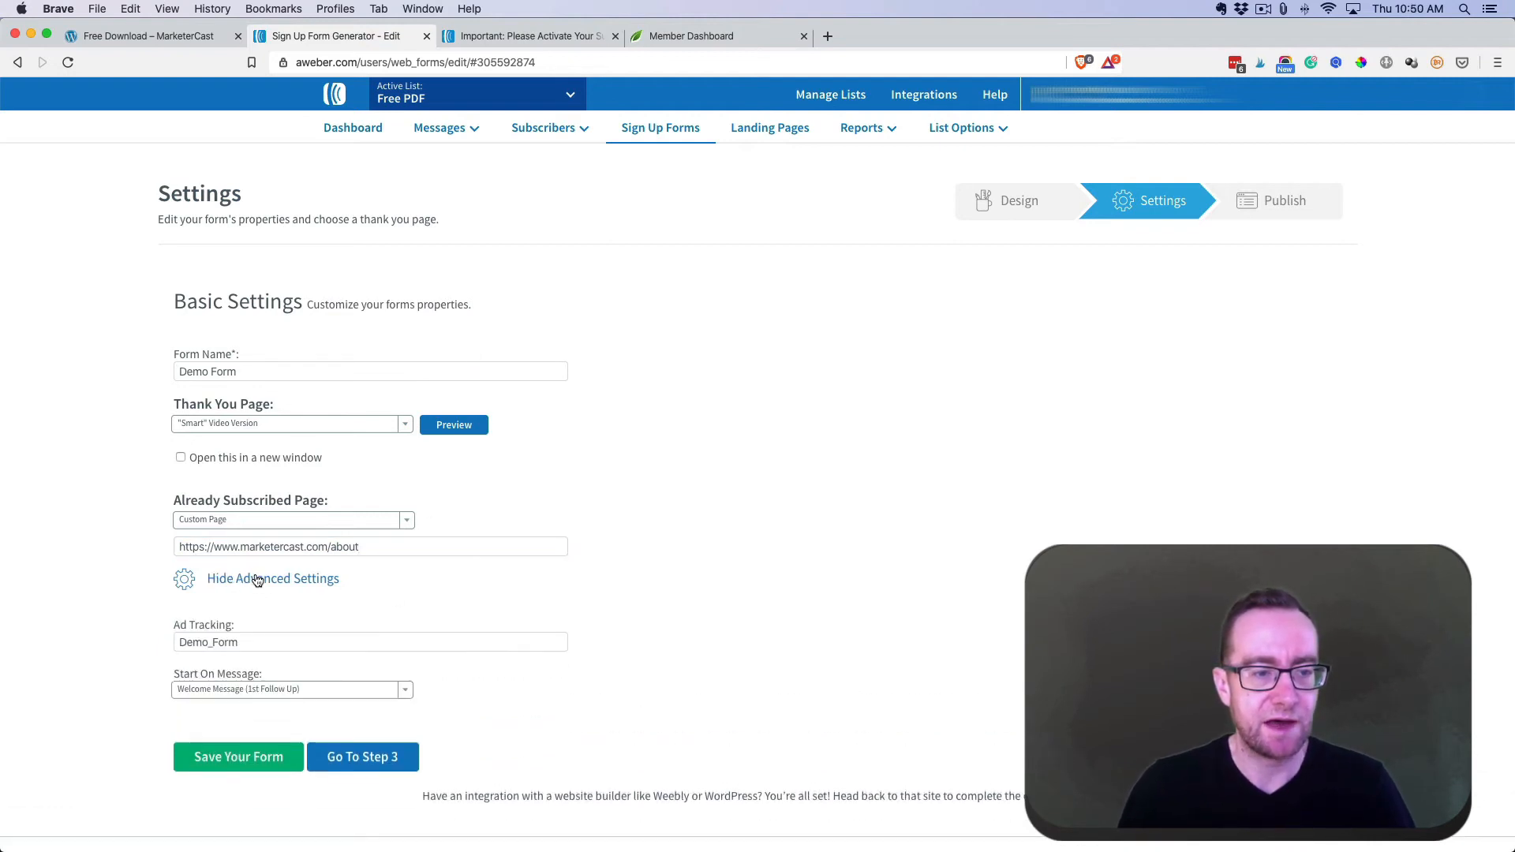
pyautogui.scroll(-2, 260, 584)
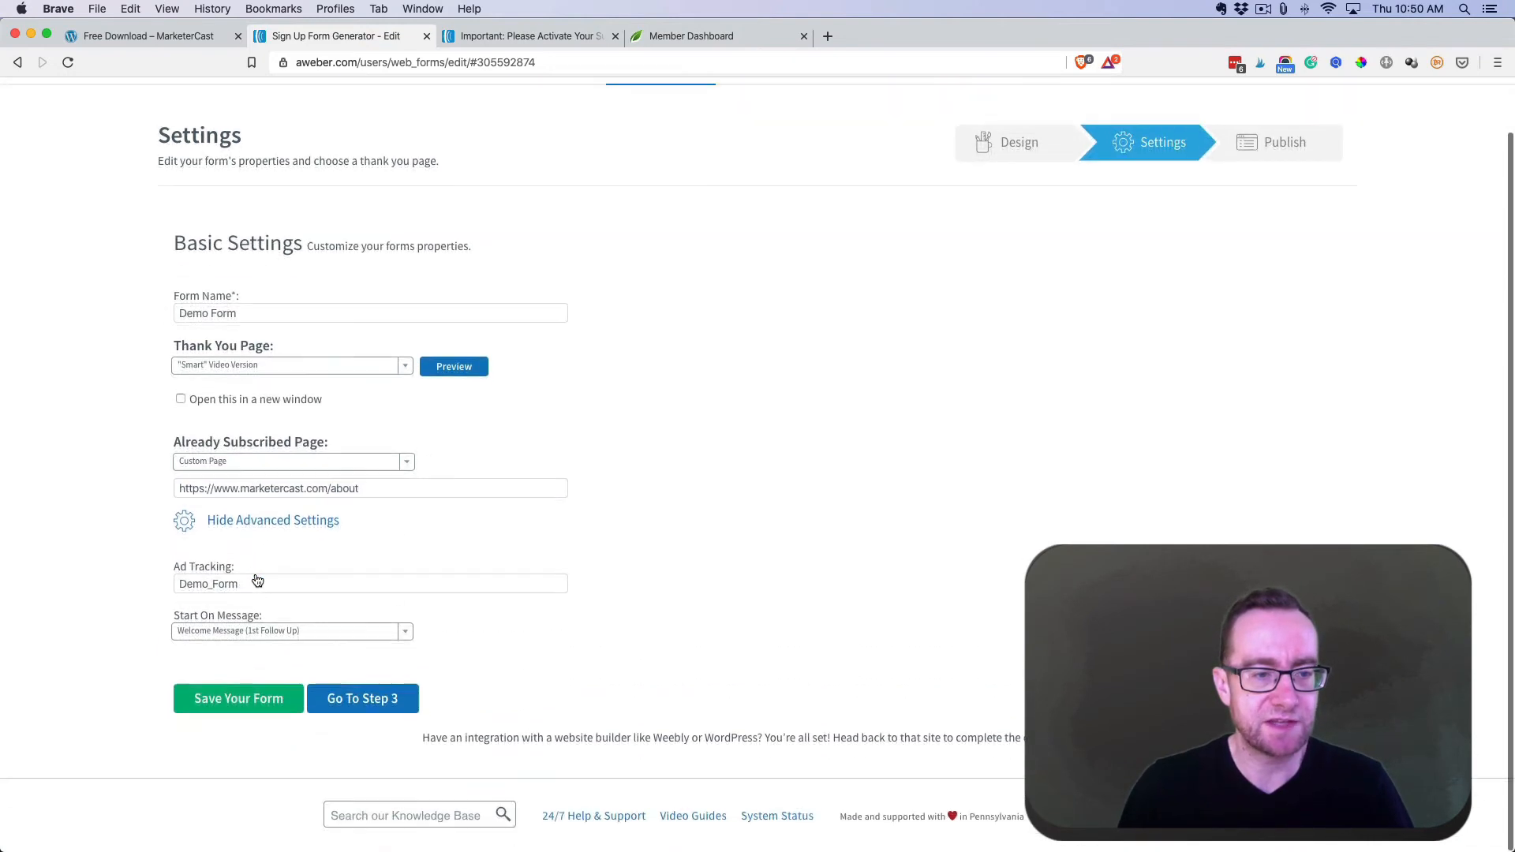
pyautogui.click(407, 635)
pyautogui.click(430, 608)
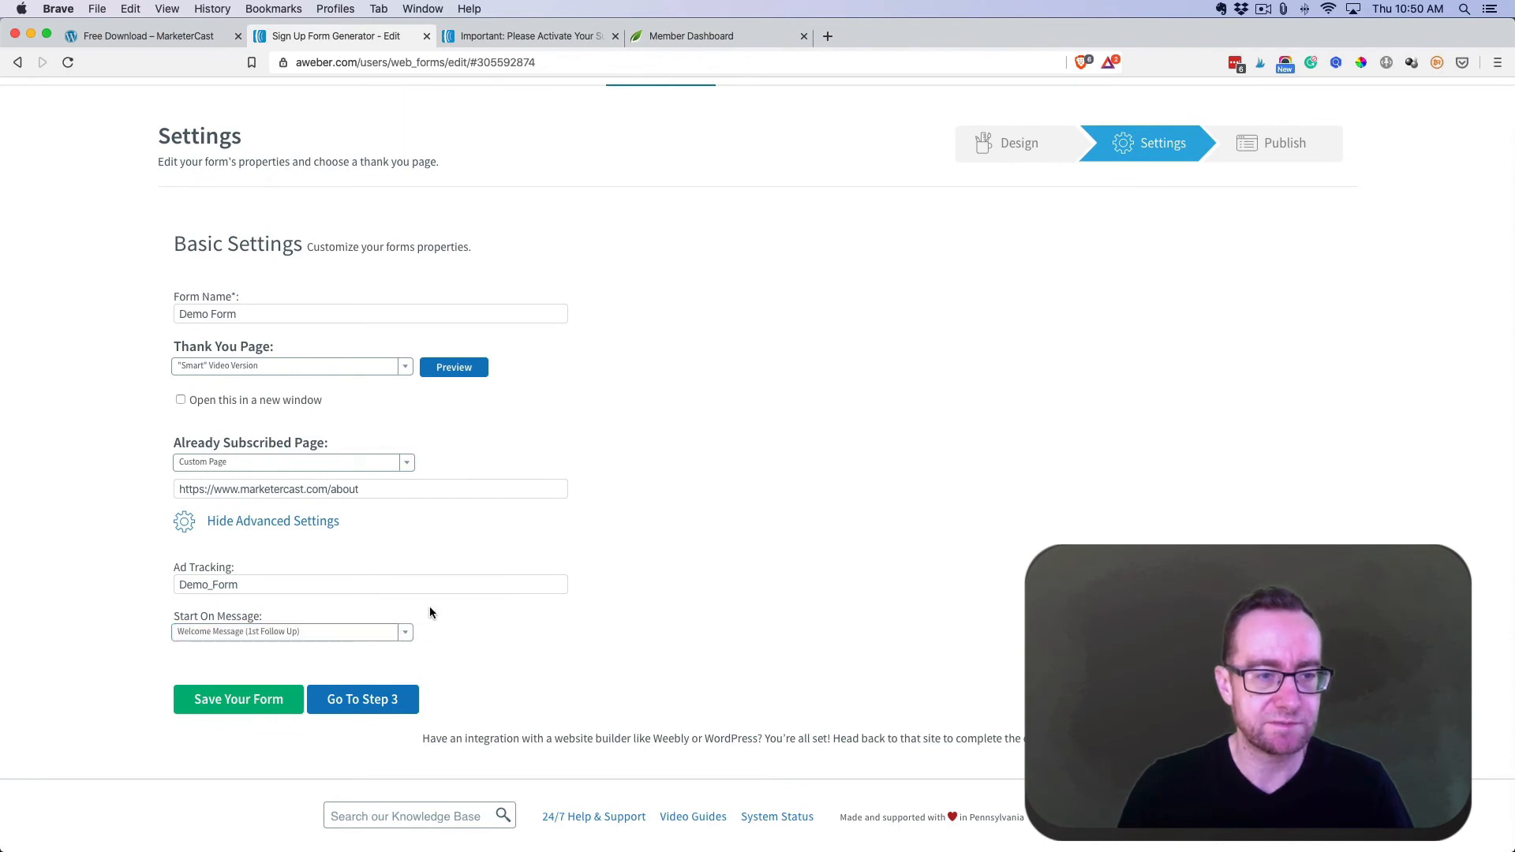
pyautogui.click(281, 696)
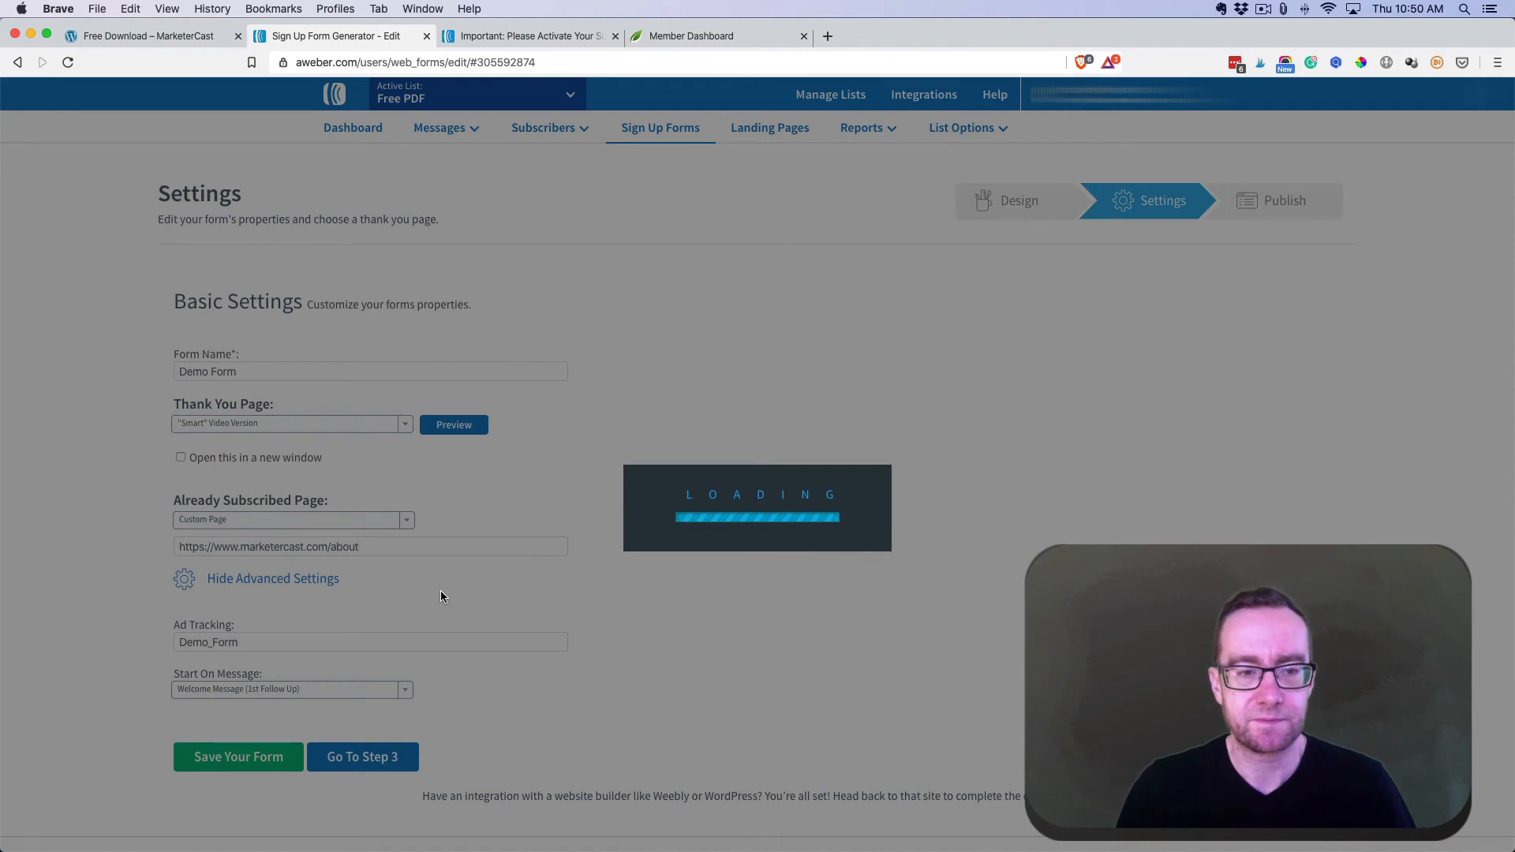
pyautogui.scroll(-2, 430, 576)
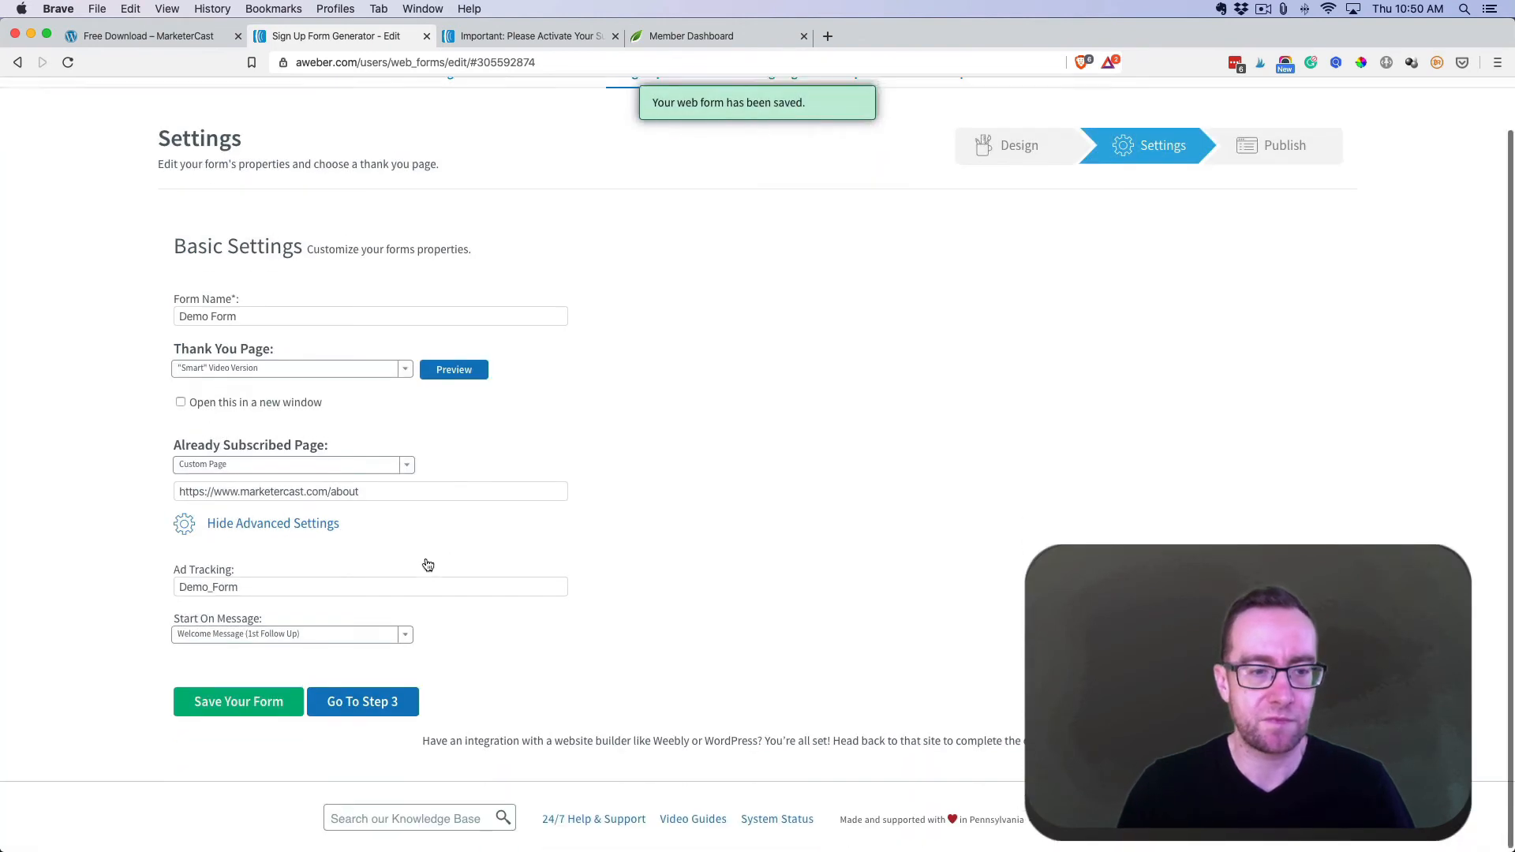
pyautogui.click(388, 700)
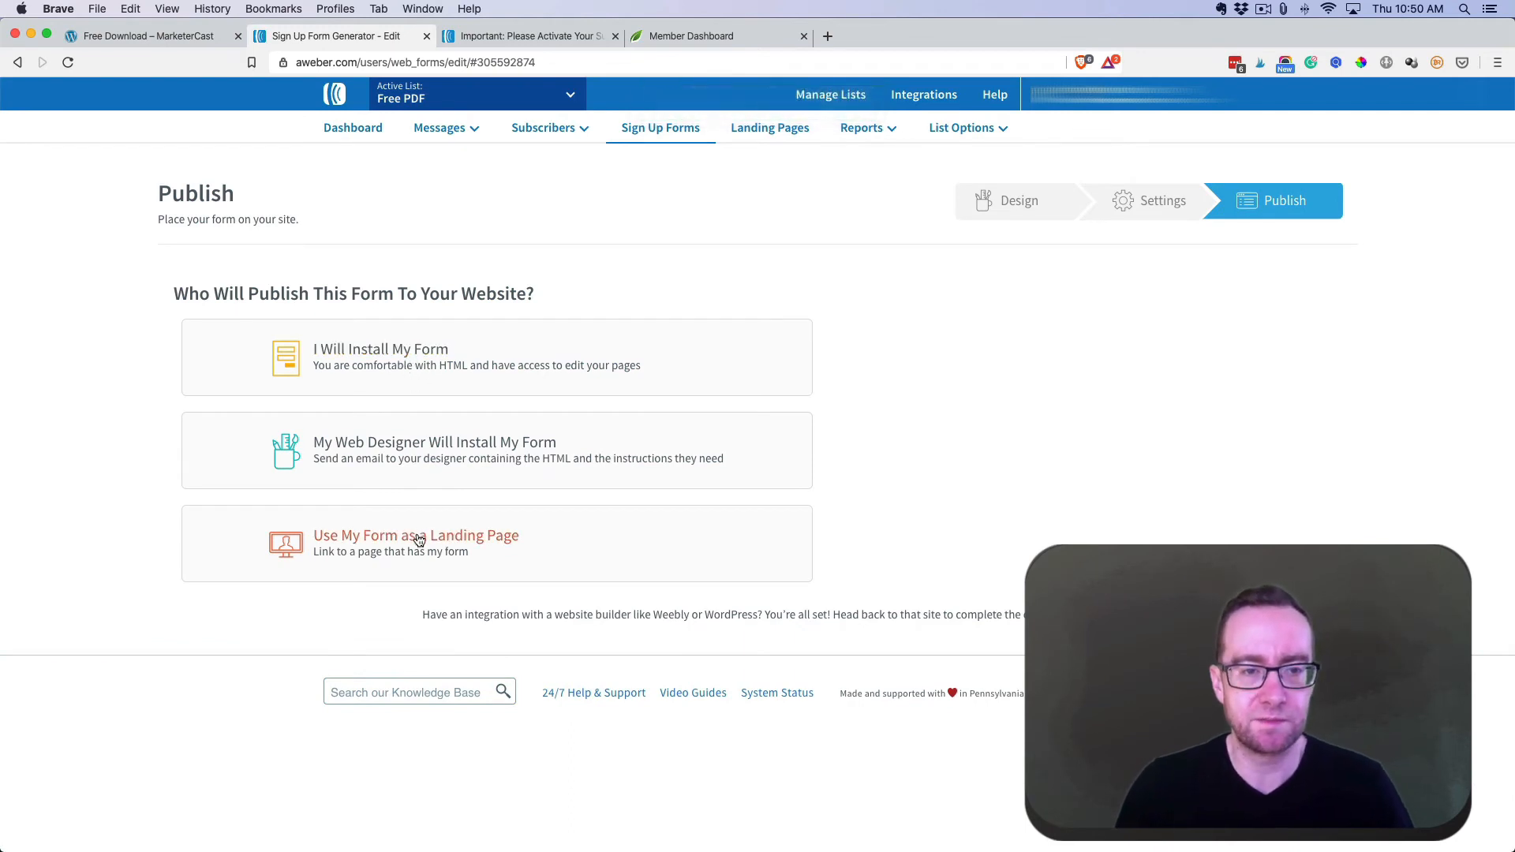
# - Use the form as a landing page and test its link in a new browser tab
pyautogui.click(416, 536)
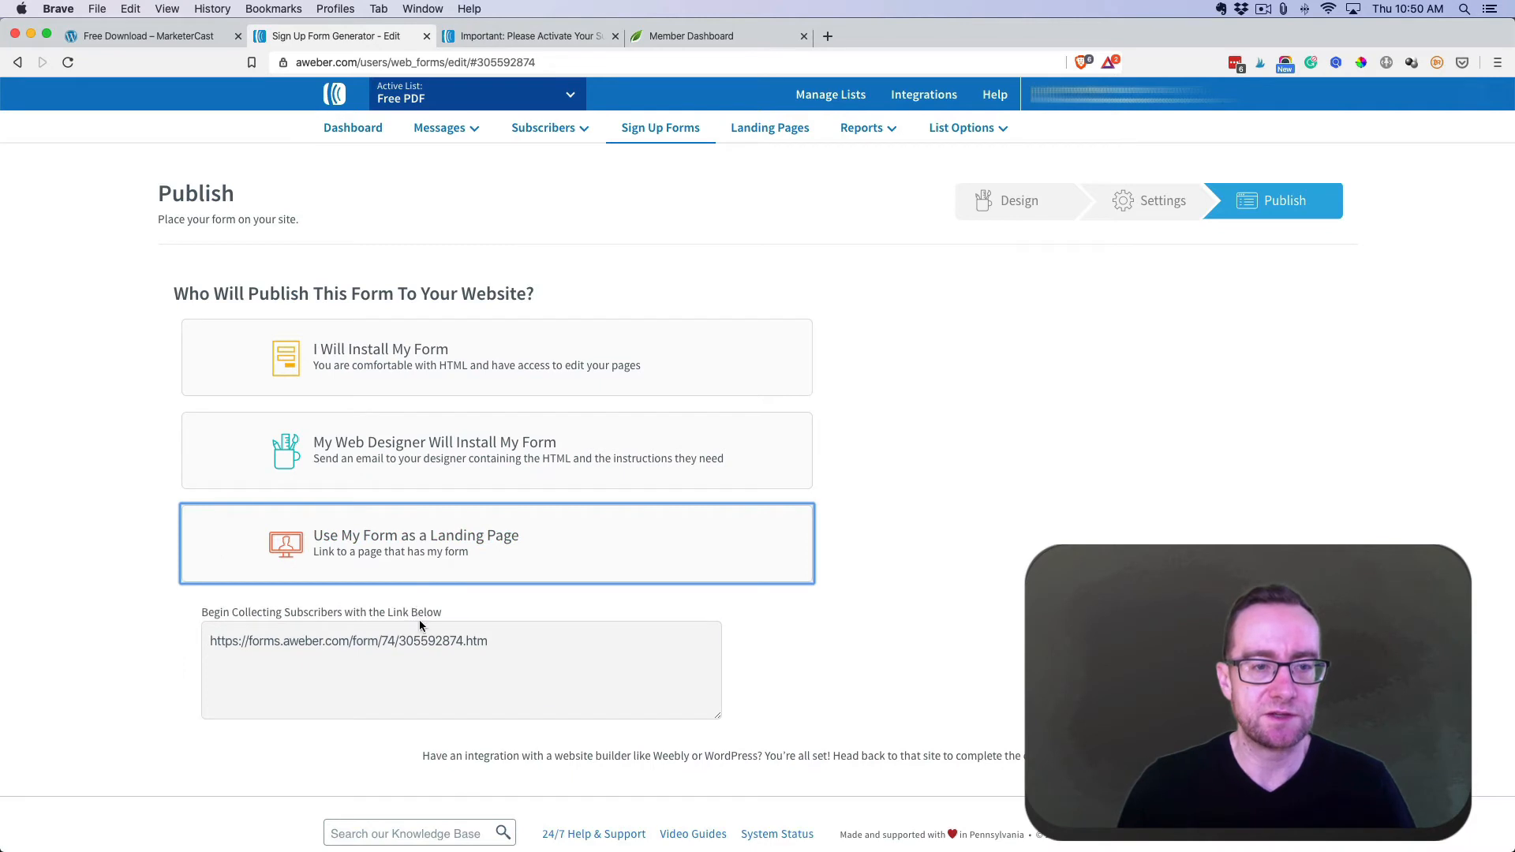
pyautogui.click(421, 646)
pyautogui.press('super+c')
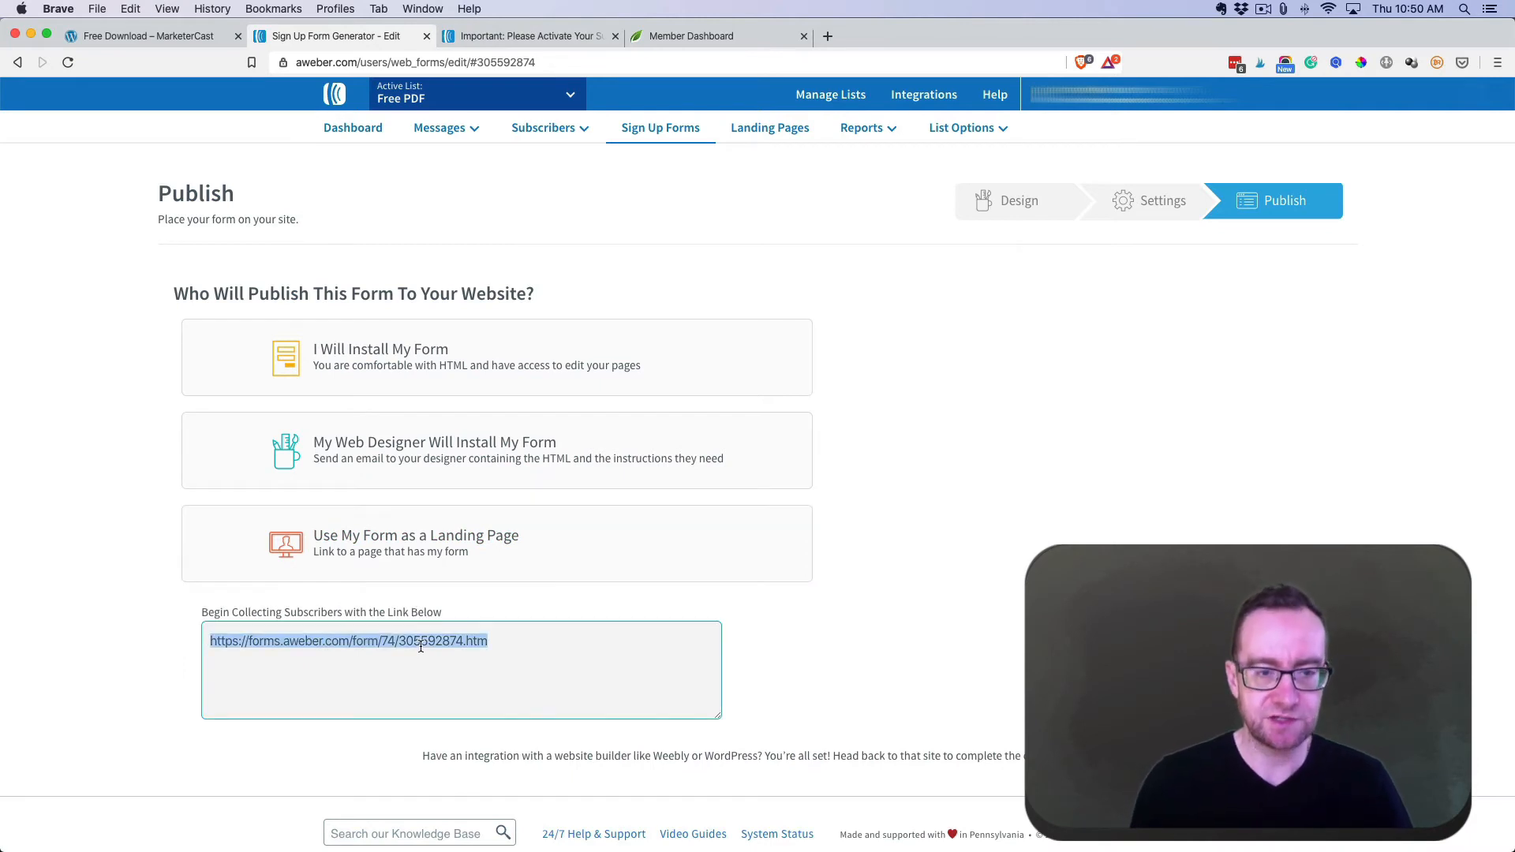
pyautogui.click(827, 36)
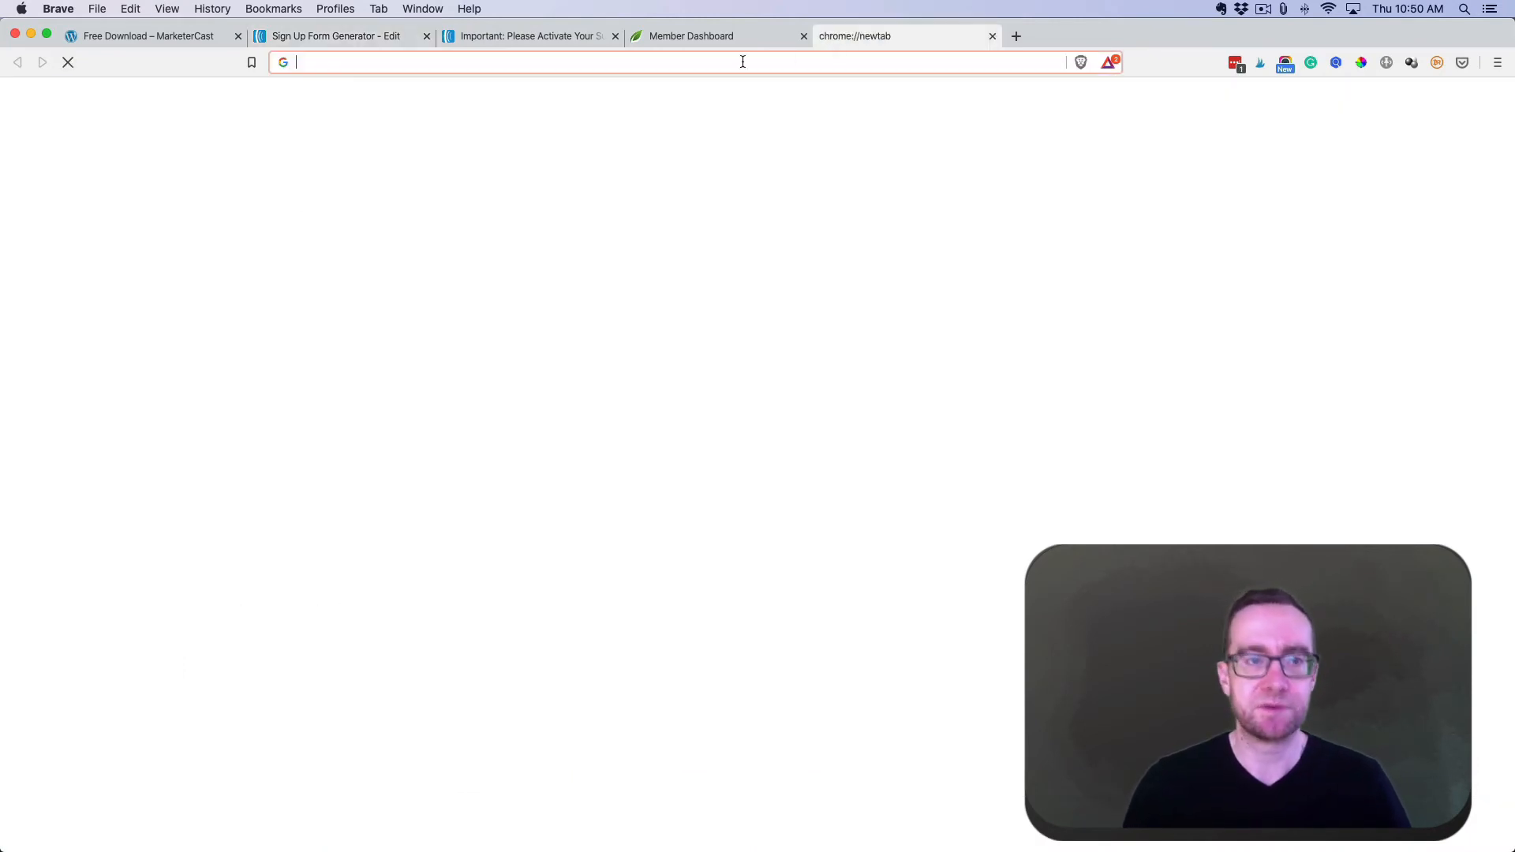
pyautogui.press('super+v')
pyautogui.press('Return')
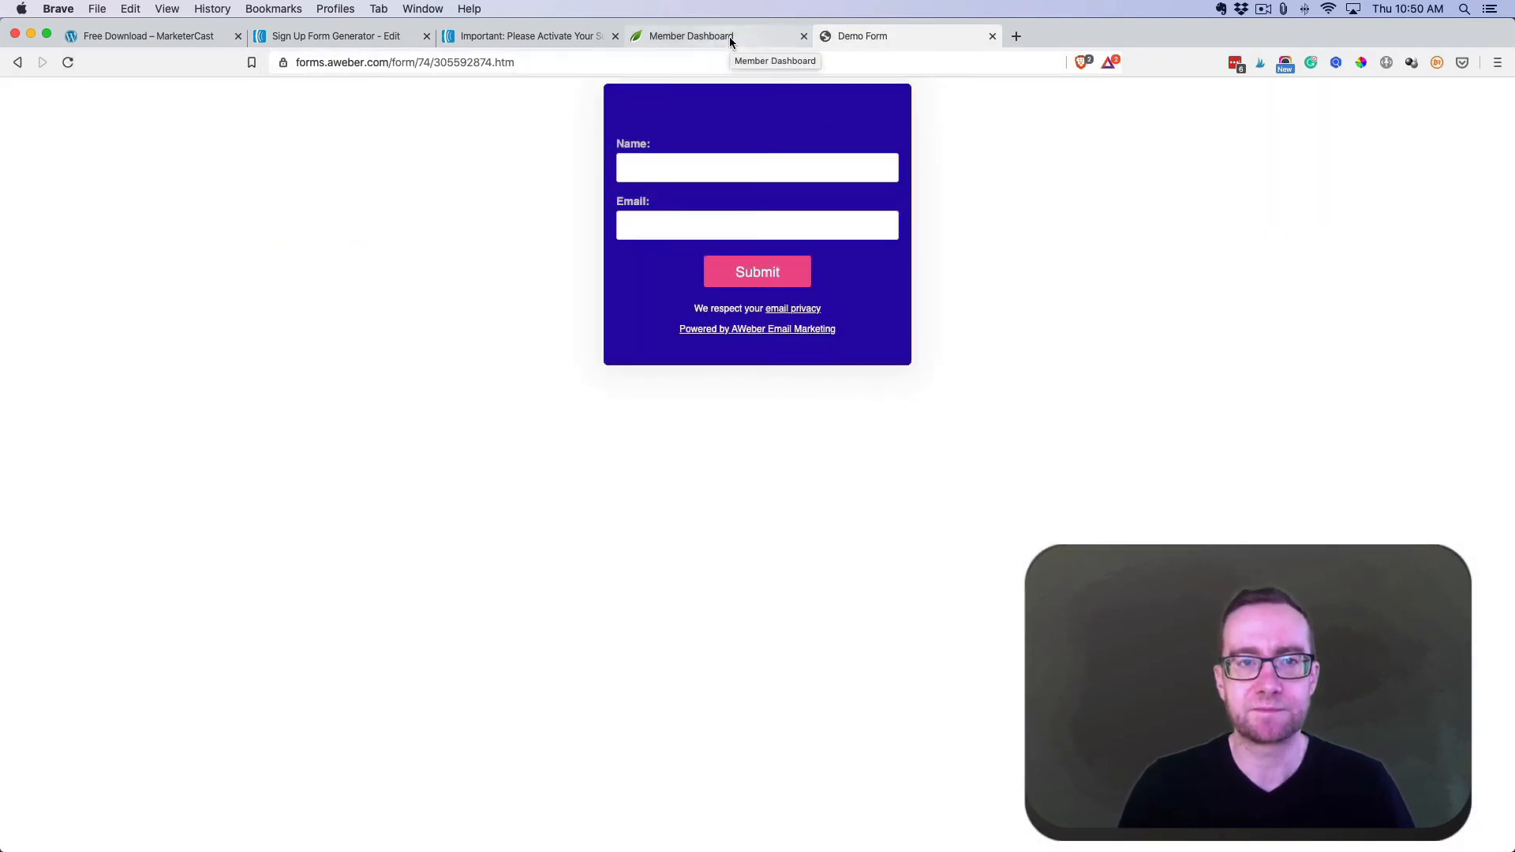
pyautogui.click(569, 37)
pyautogui.click(367, 41)
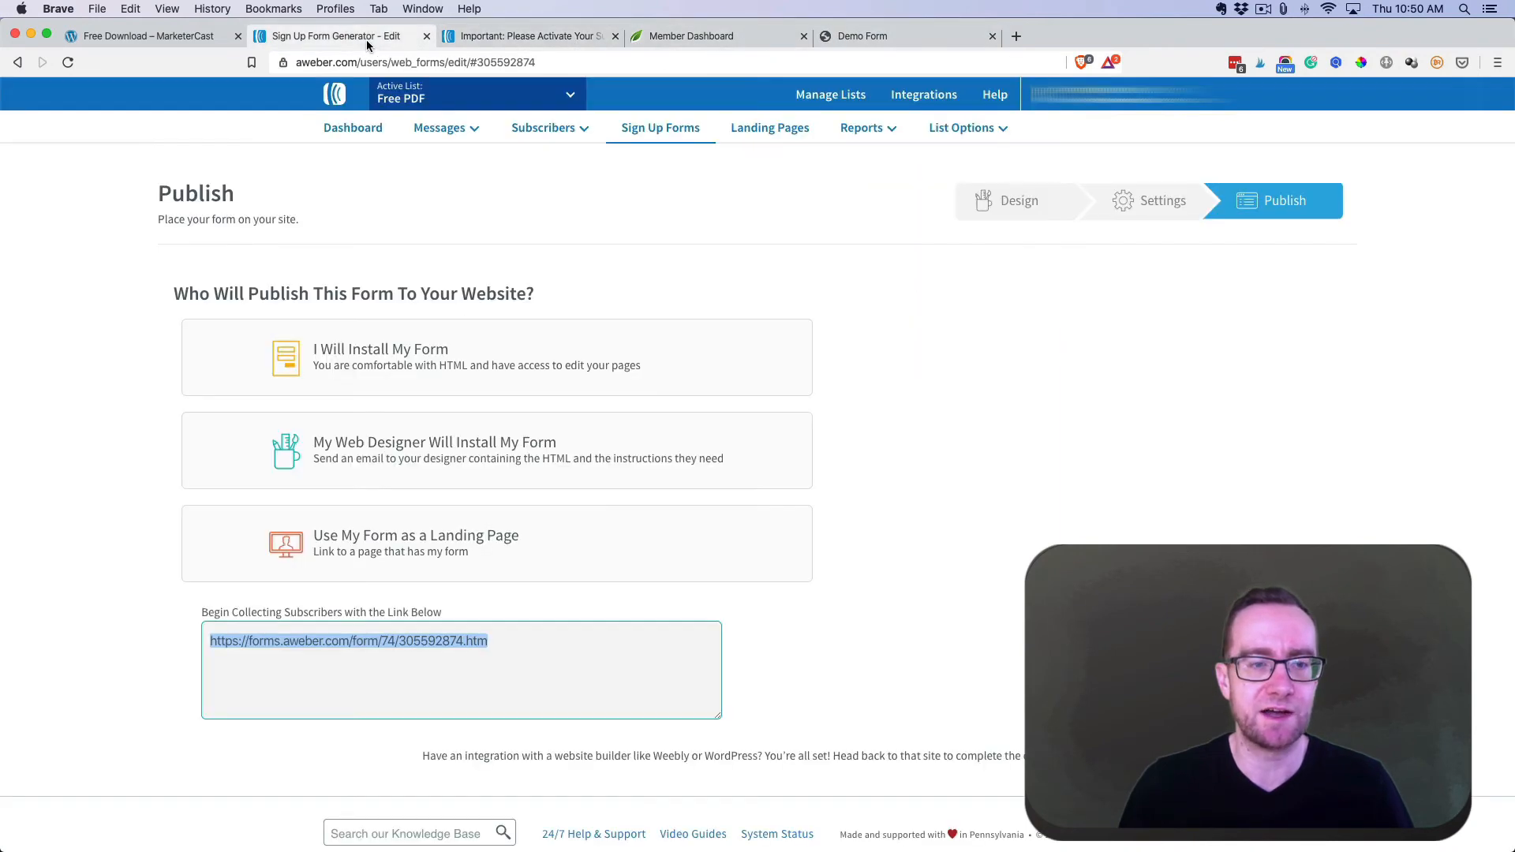
# - Choose to install the form yourself, copy the JavaScript embed snippet, and return to the Free Download page
pyautogui.click(406, 365)
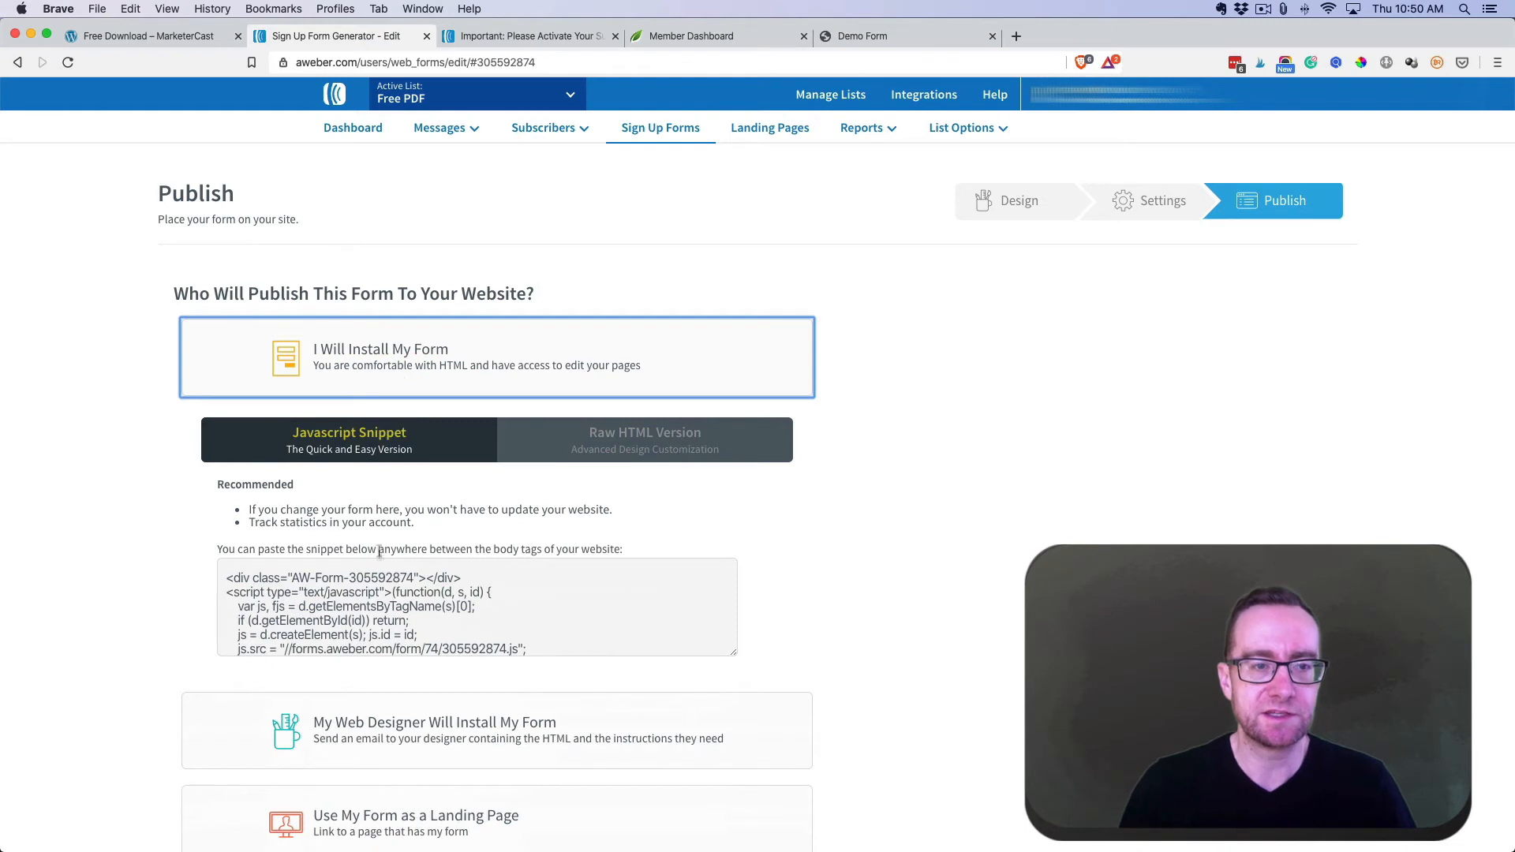
pyautogui.click(381, 584)
pyautogui.click(381, 584)
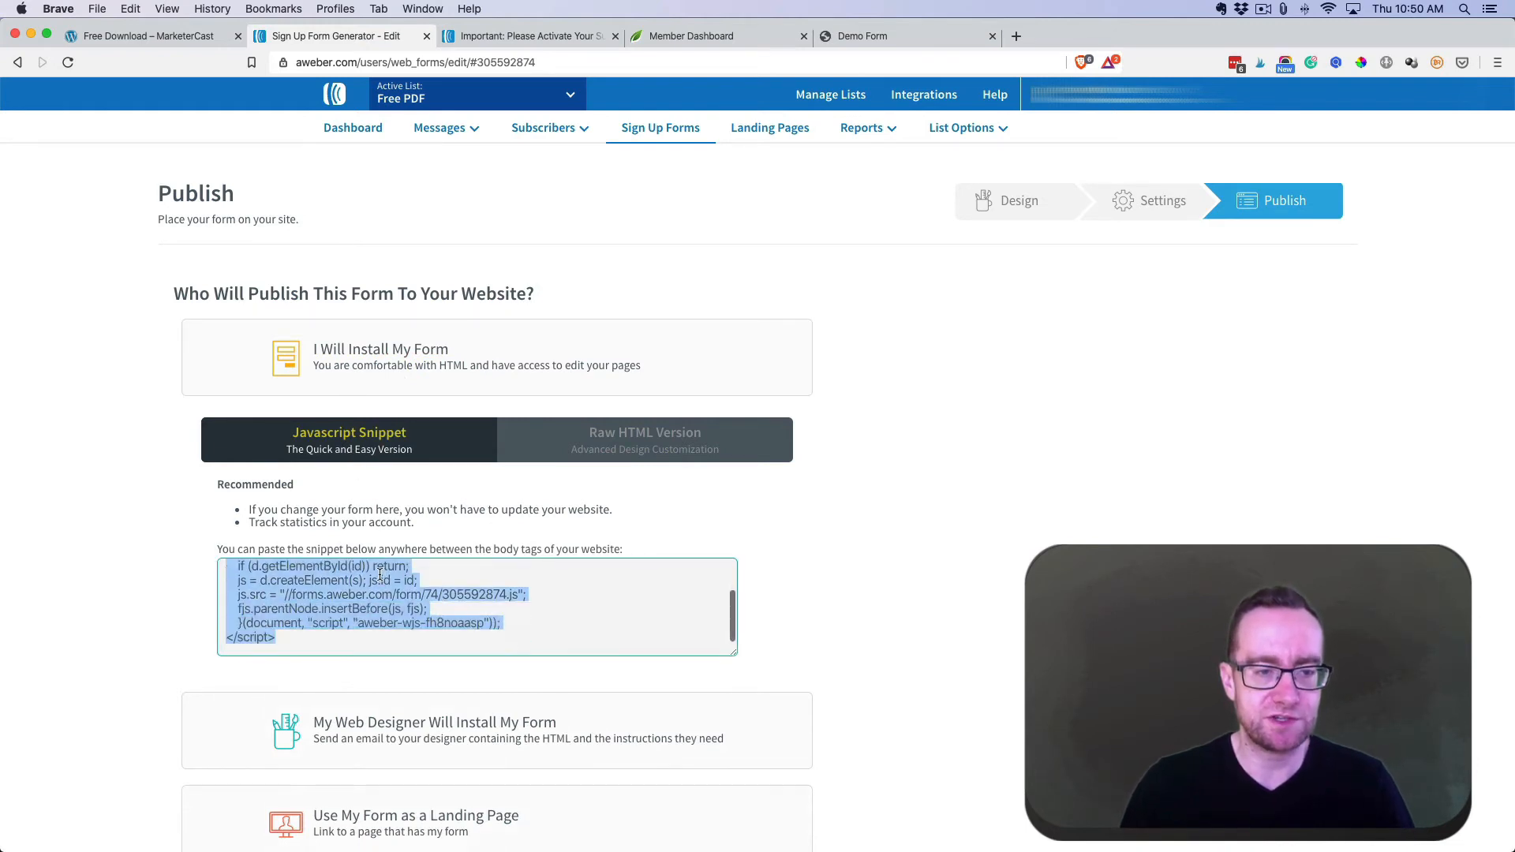
pyautogui.press('super+c')
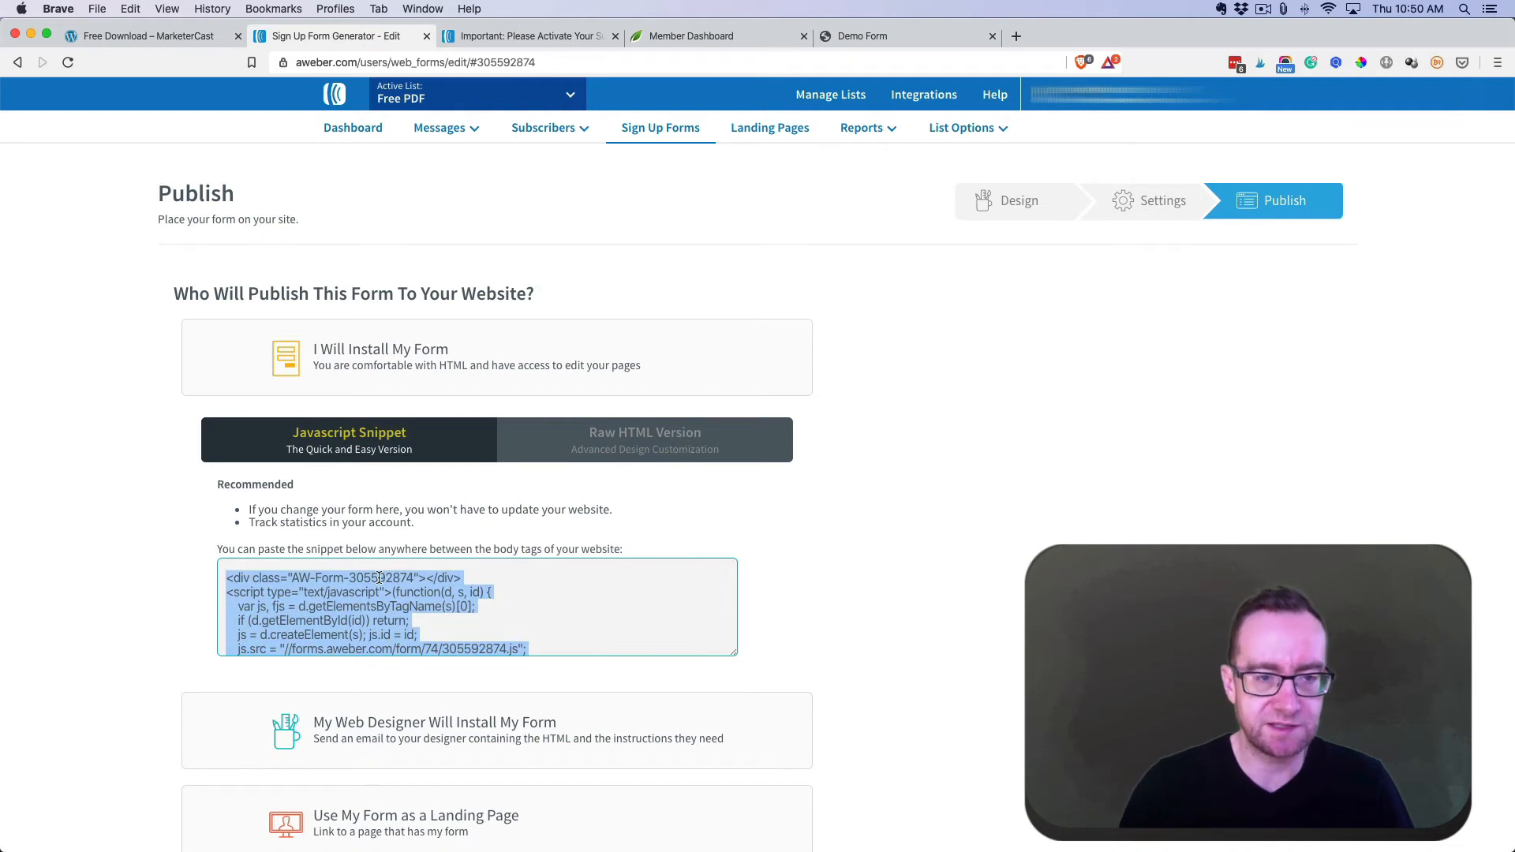
pyautogui.click(173, 33)
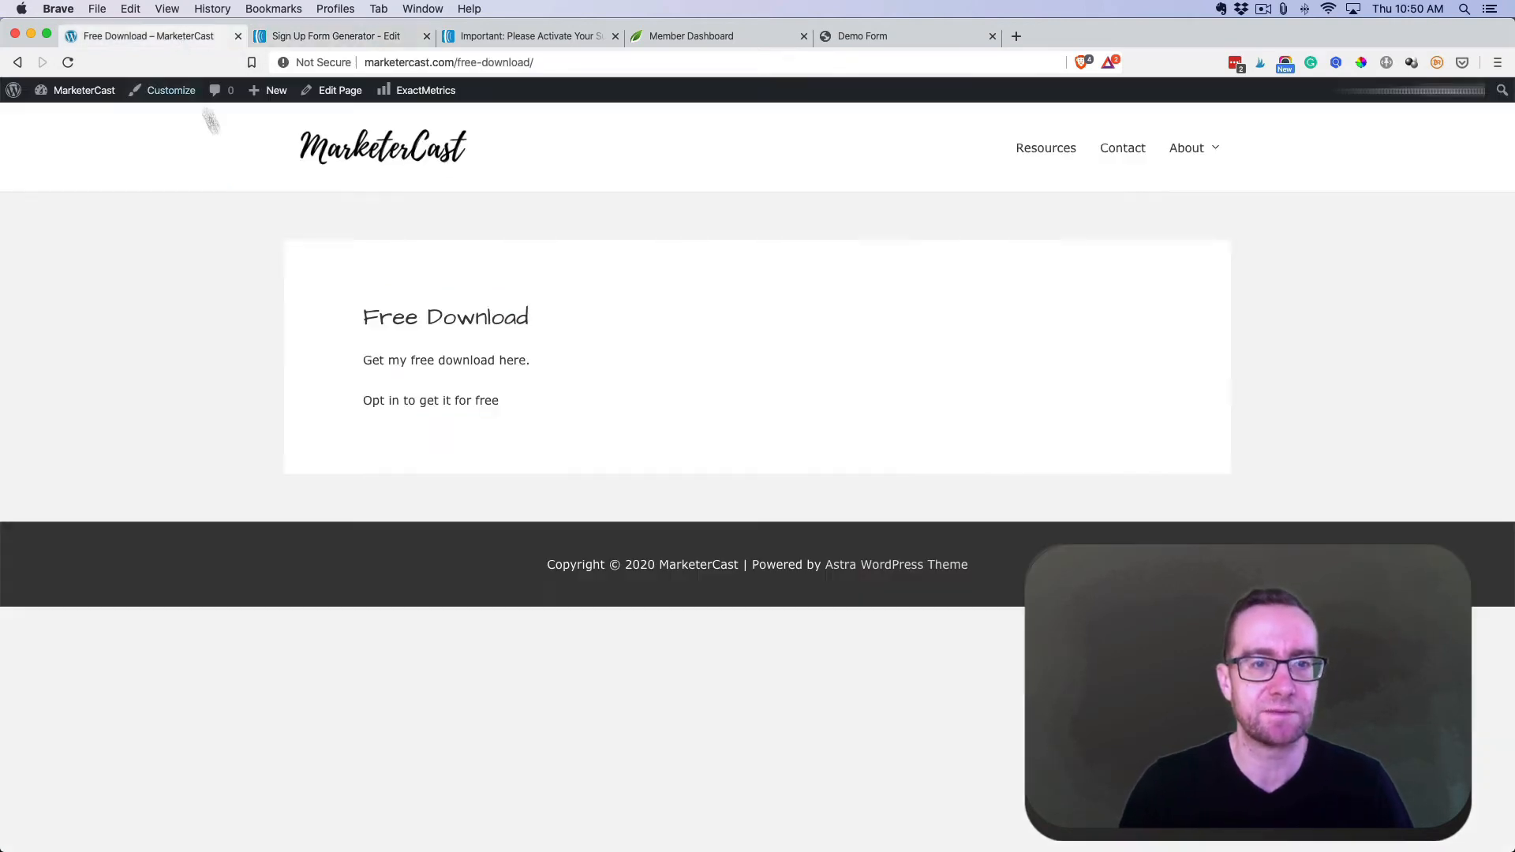
# - Open the Free Download page for editing and add an empty block below the opt-in line
pyautogui.click(338, 90)
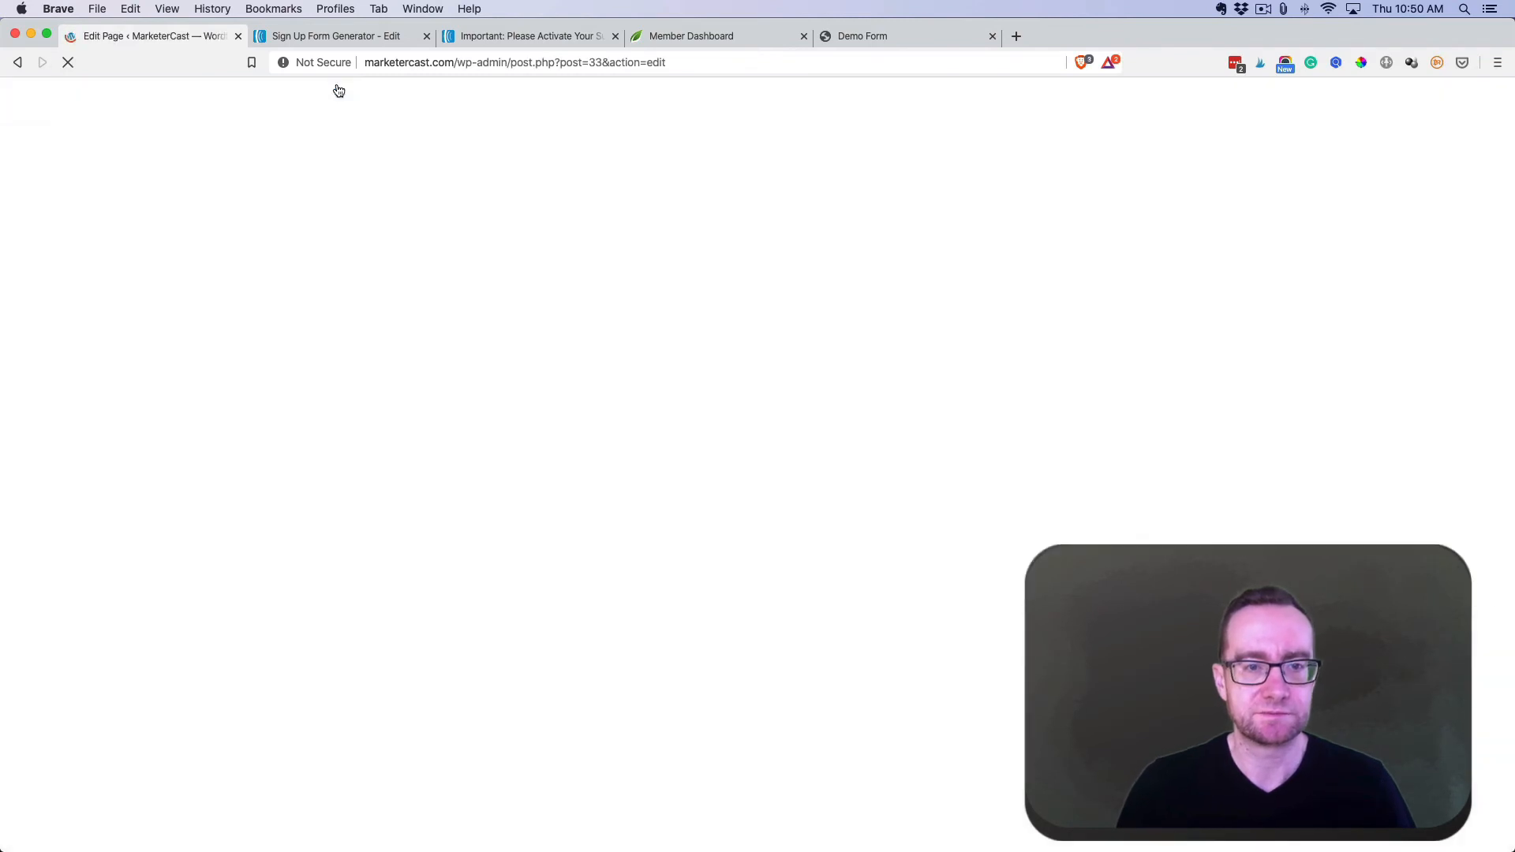
pyautogui.click(425, 320)
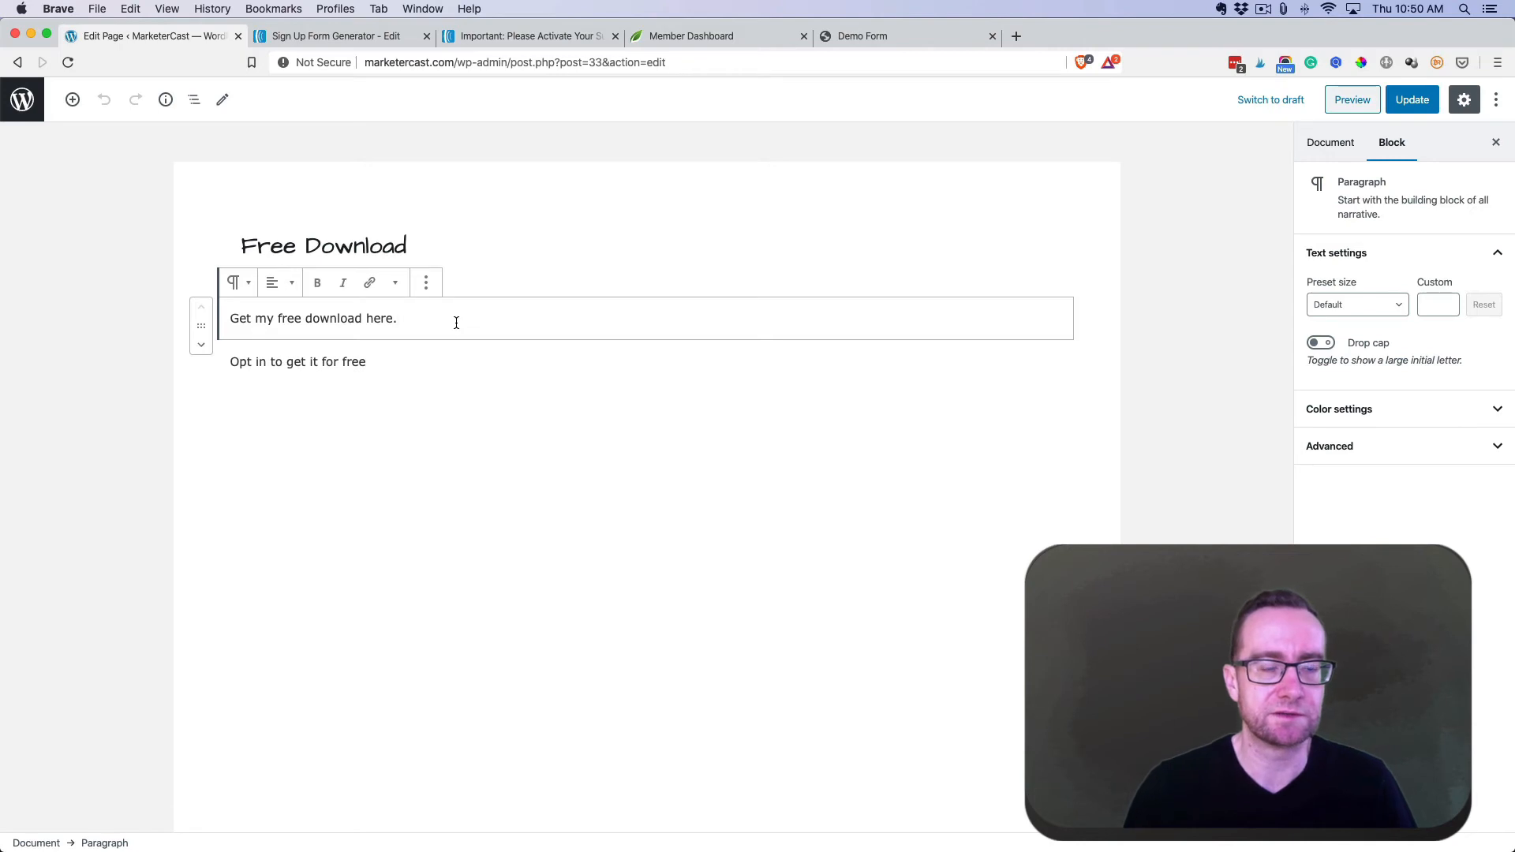
pyautogui.click(395, 362)
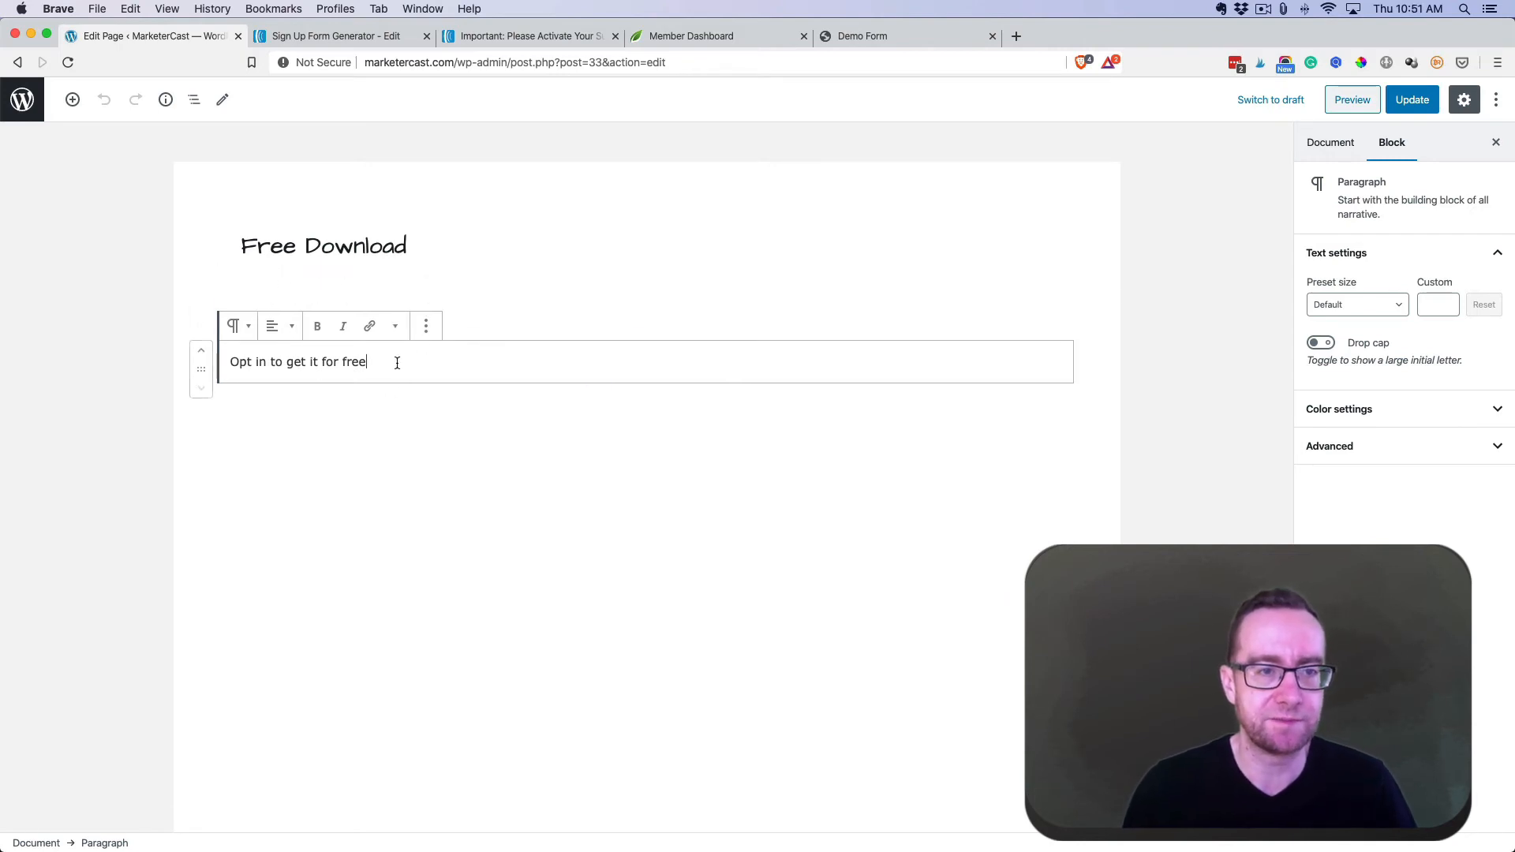
pyautogui.press('Return')
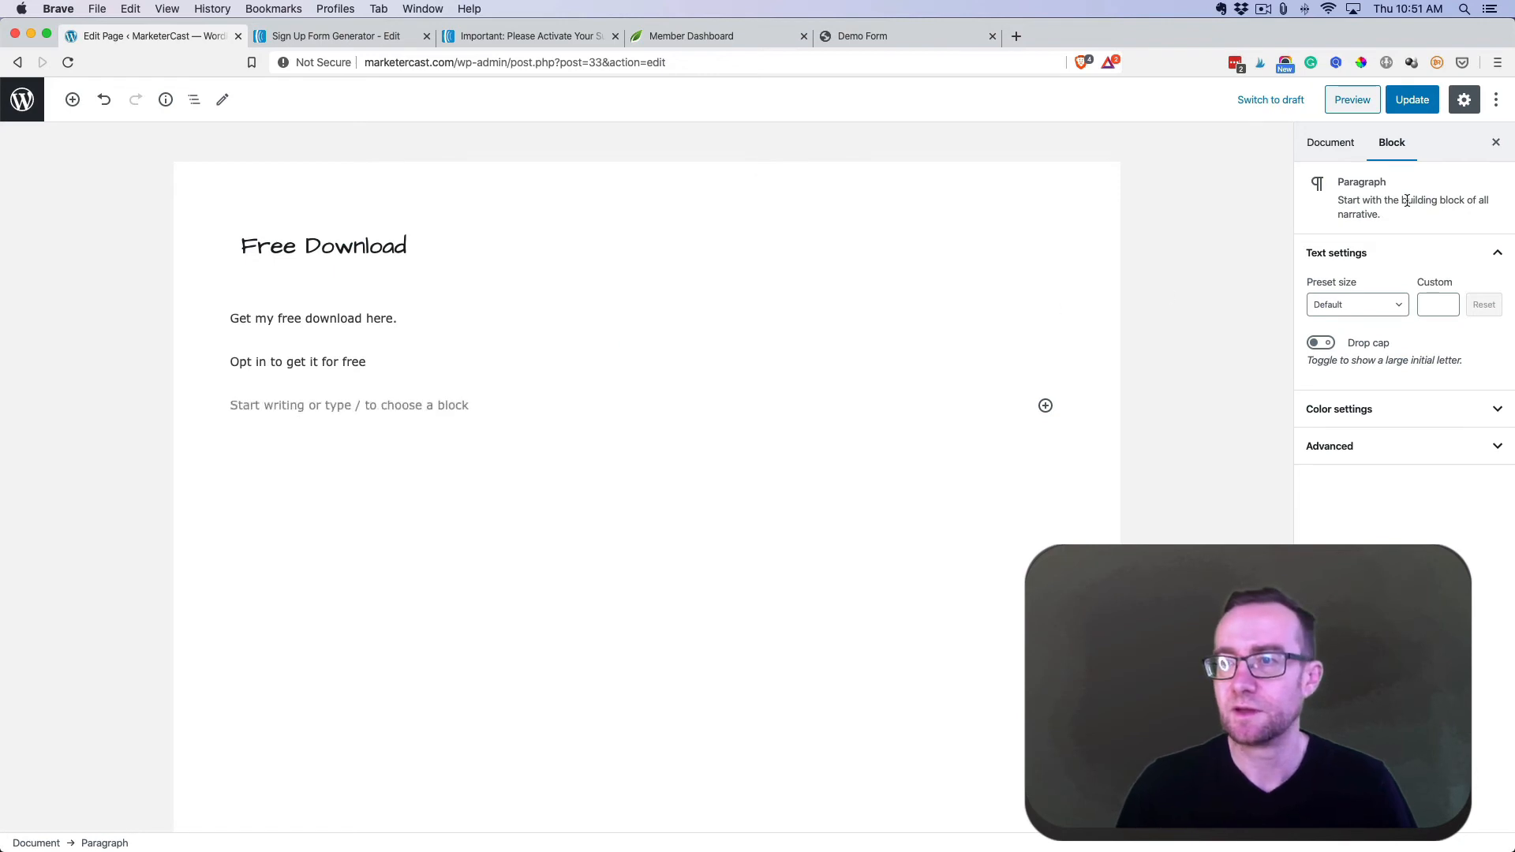
# - Insert a Custom HTML block with the AWeber embed code, update the page, and view it
pyautogui.click(1046, 406)
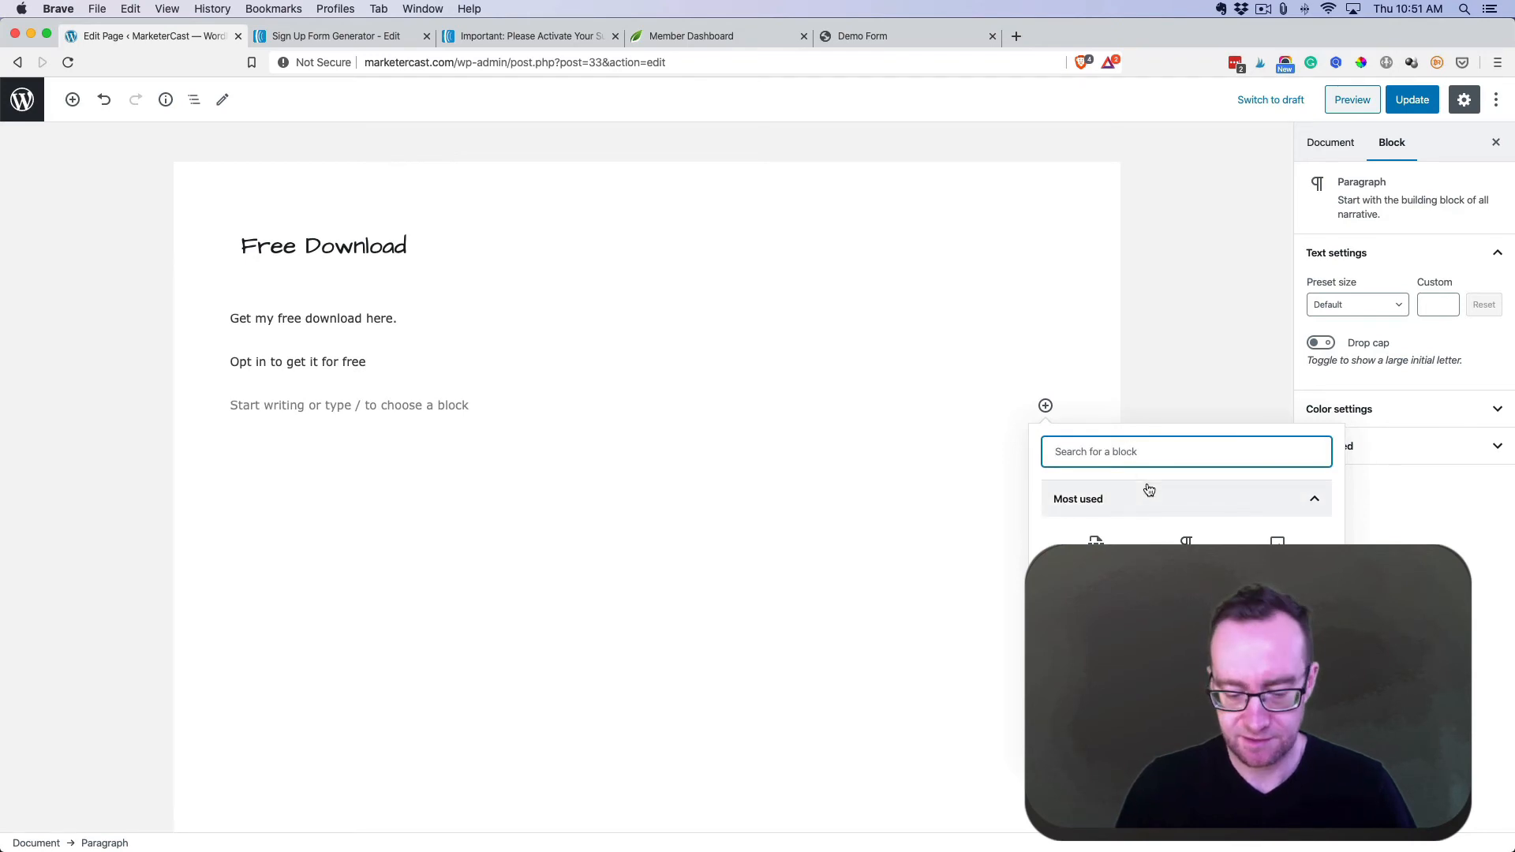
pyautogui.write('scr')
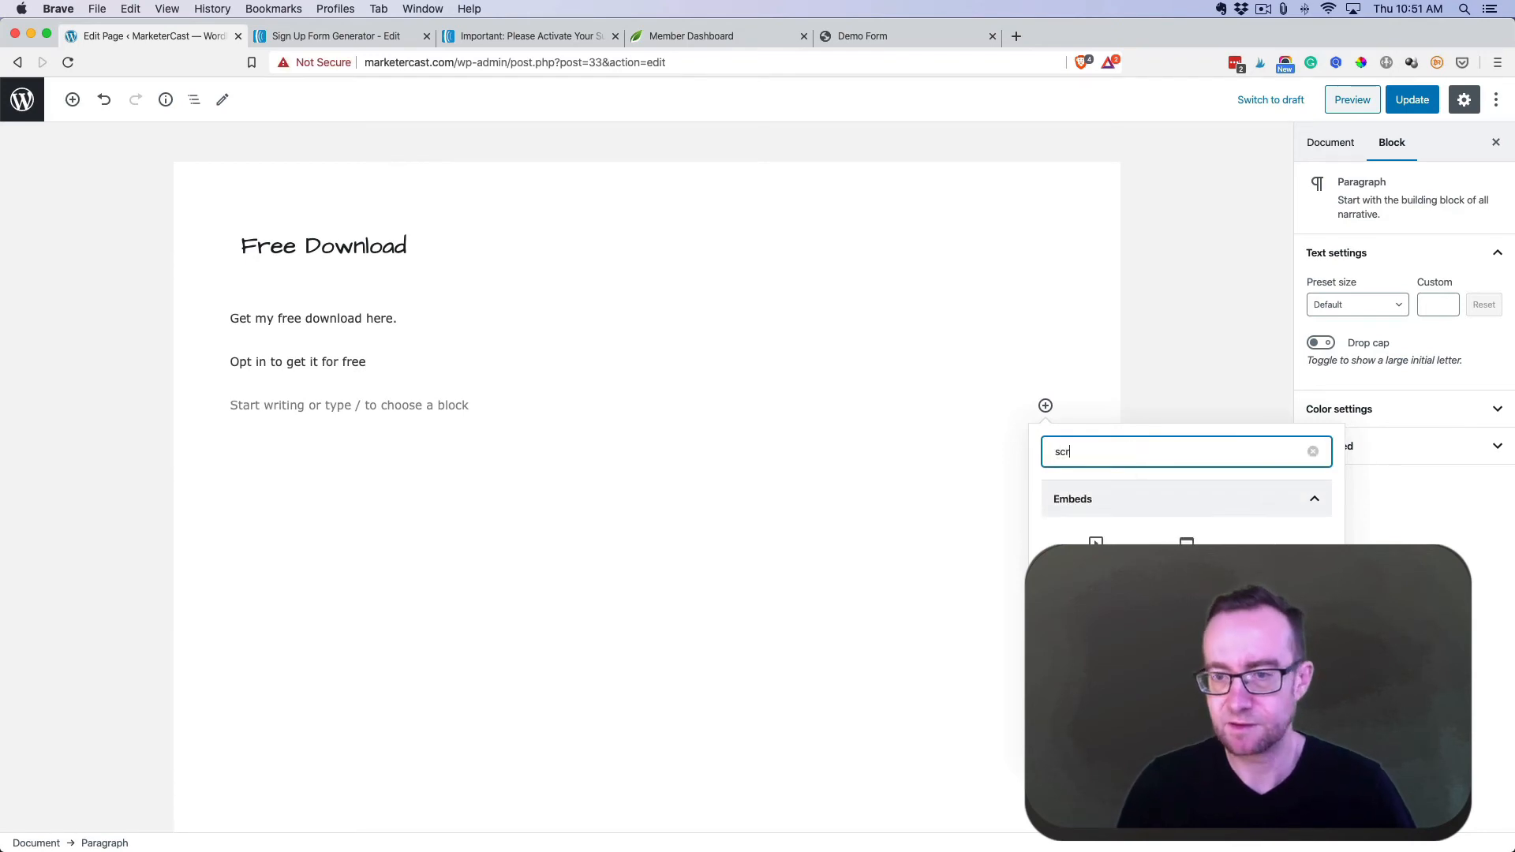
pyautogui.press('BackSpace')
pyautogui.press('BackSpace')
pyautogui.press('BackSpace')
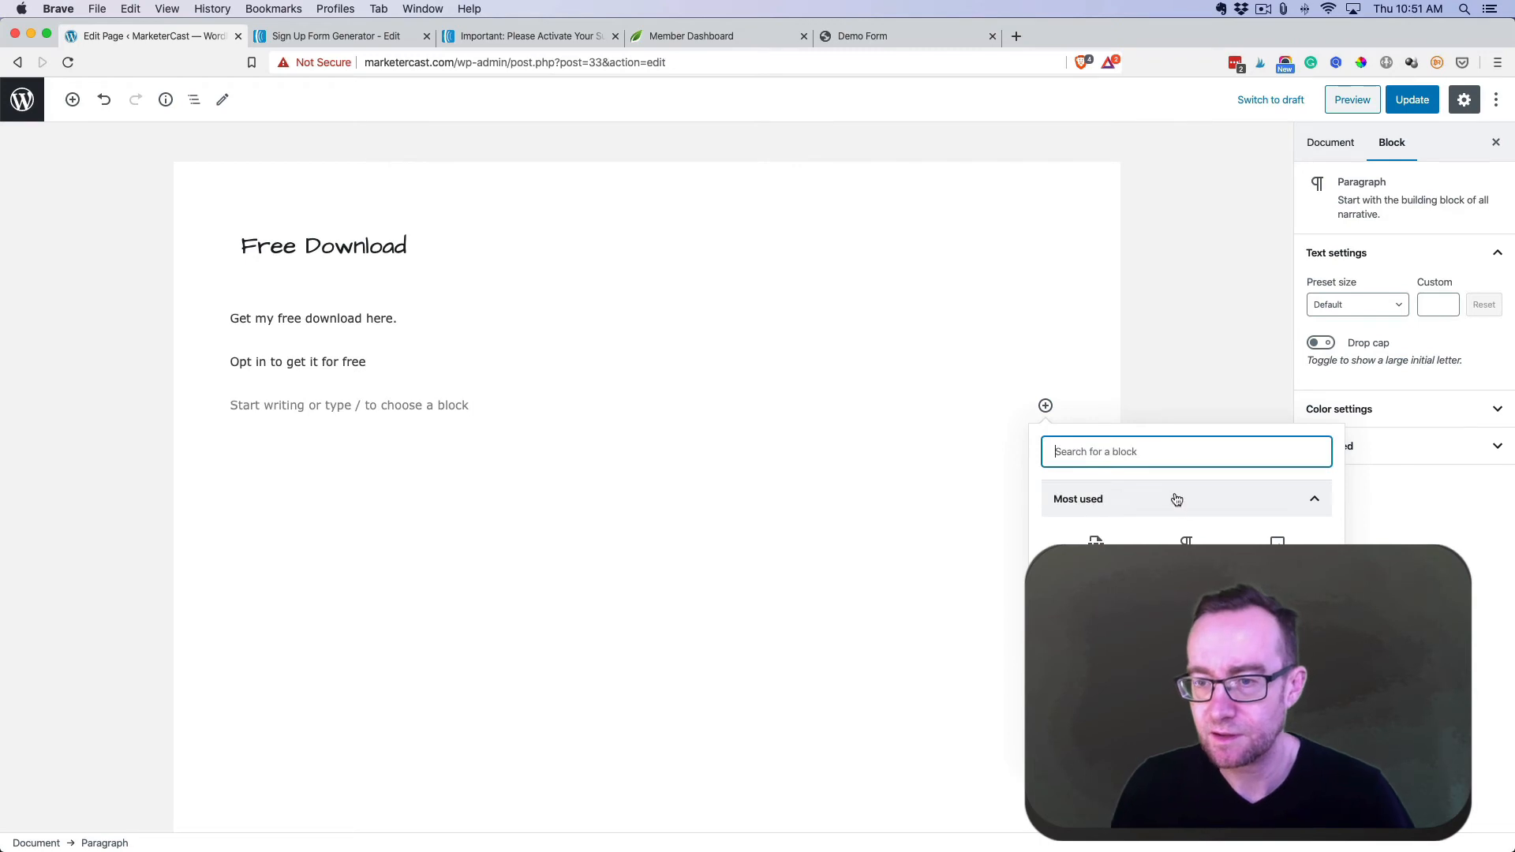
pyautogui.scroll(-2, 1187, 521)
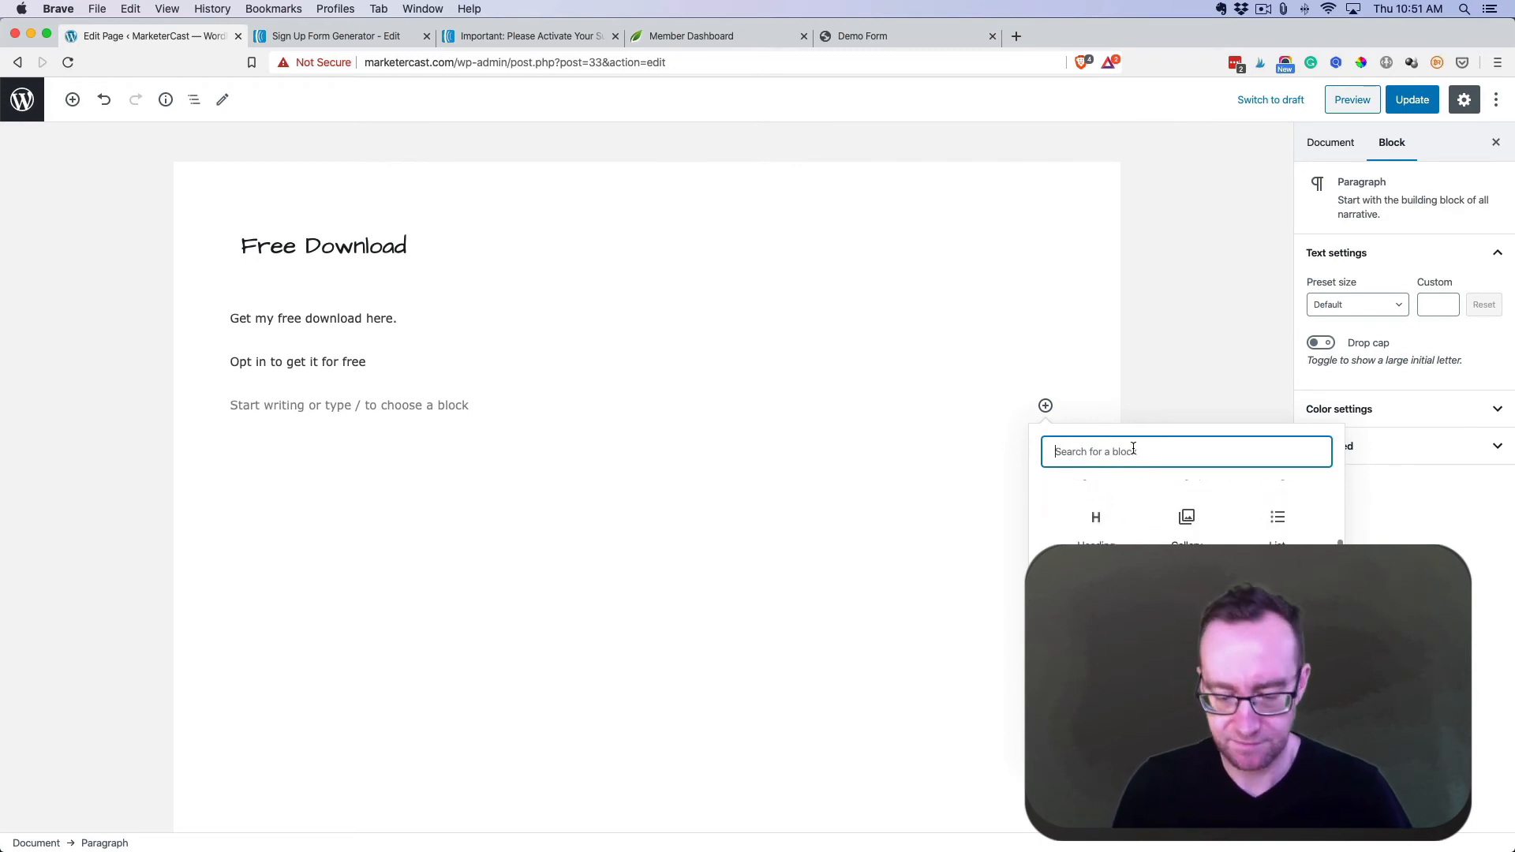
pyautogui.write('ht')
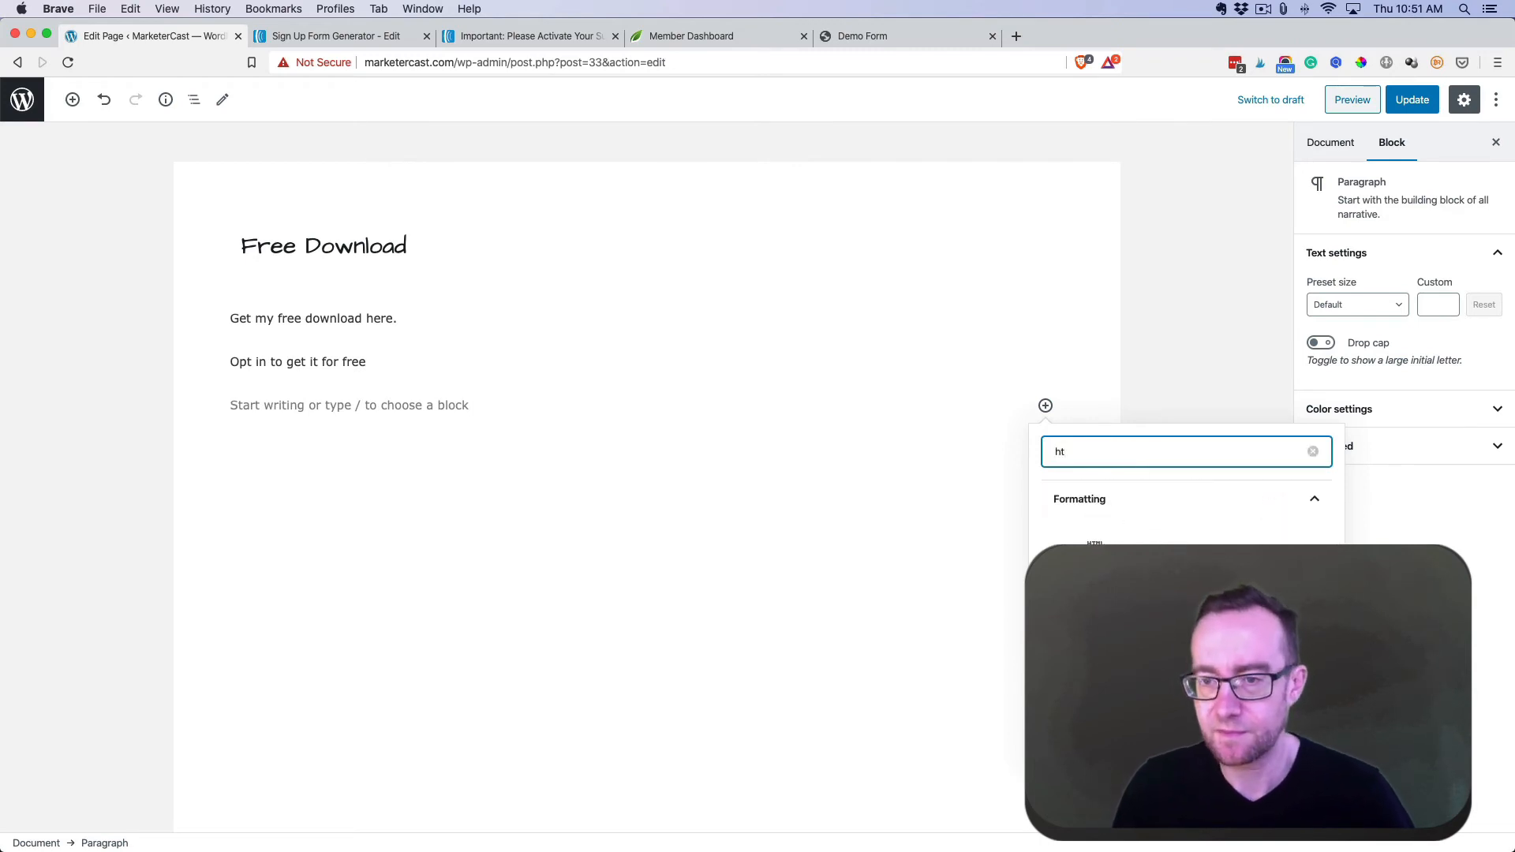
pyautogui.click(1088, 535)
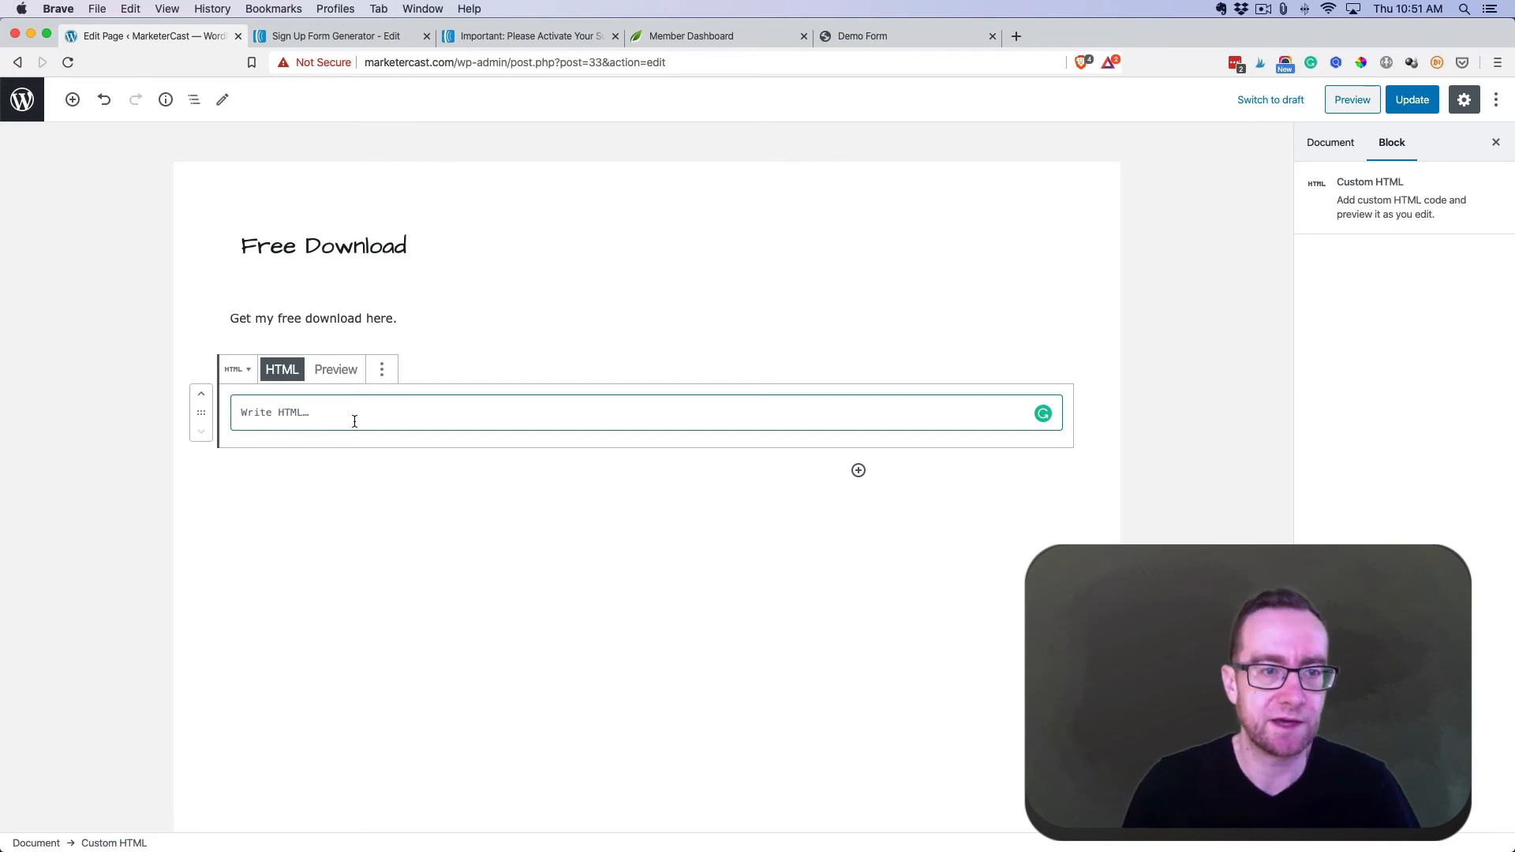
pyautogui.press('super+v')
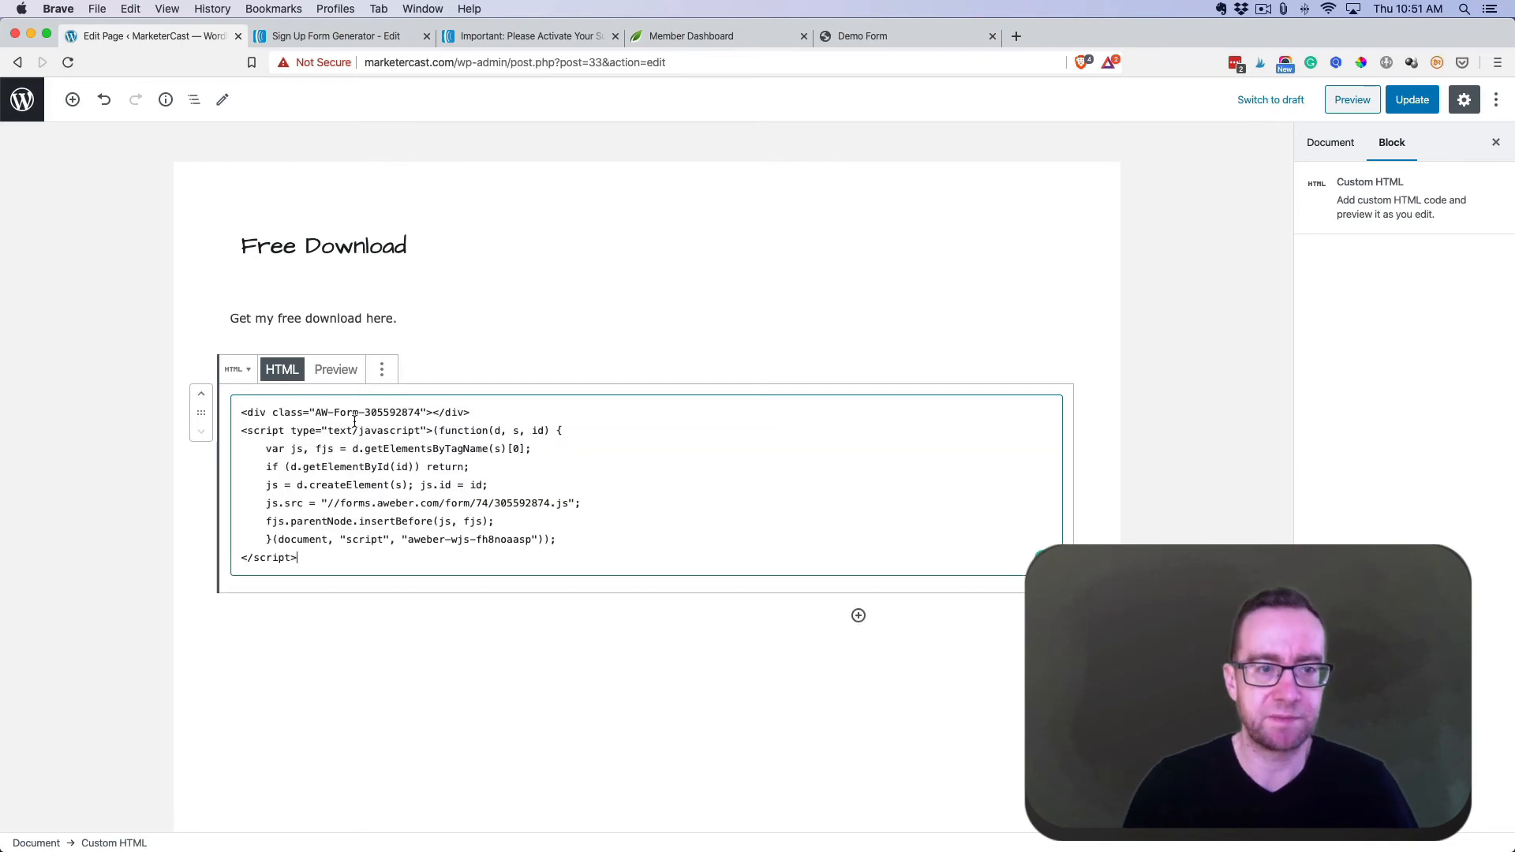
pyautogui.click(1411, 108)
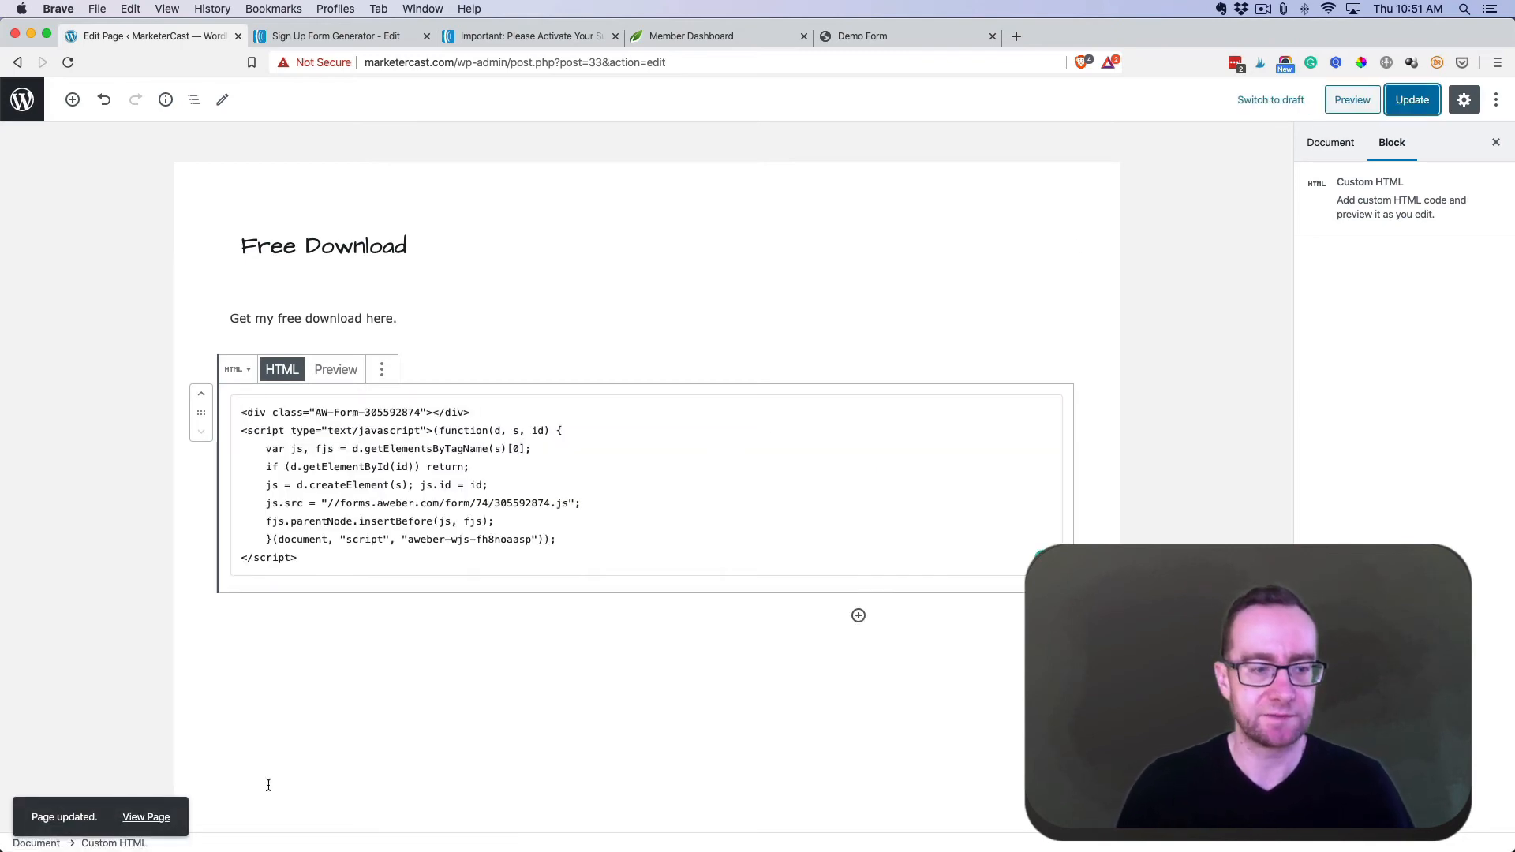
pyautogui.click(146, 818)
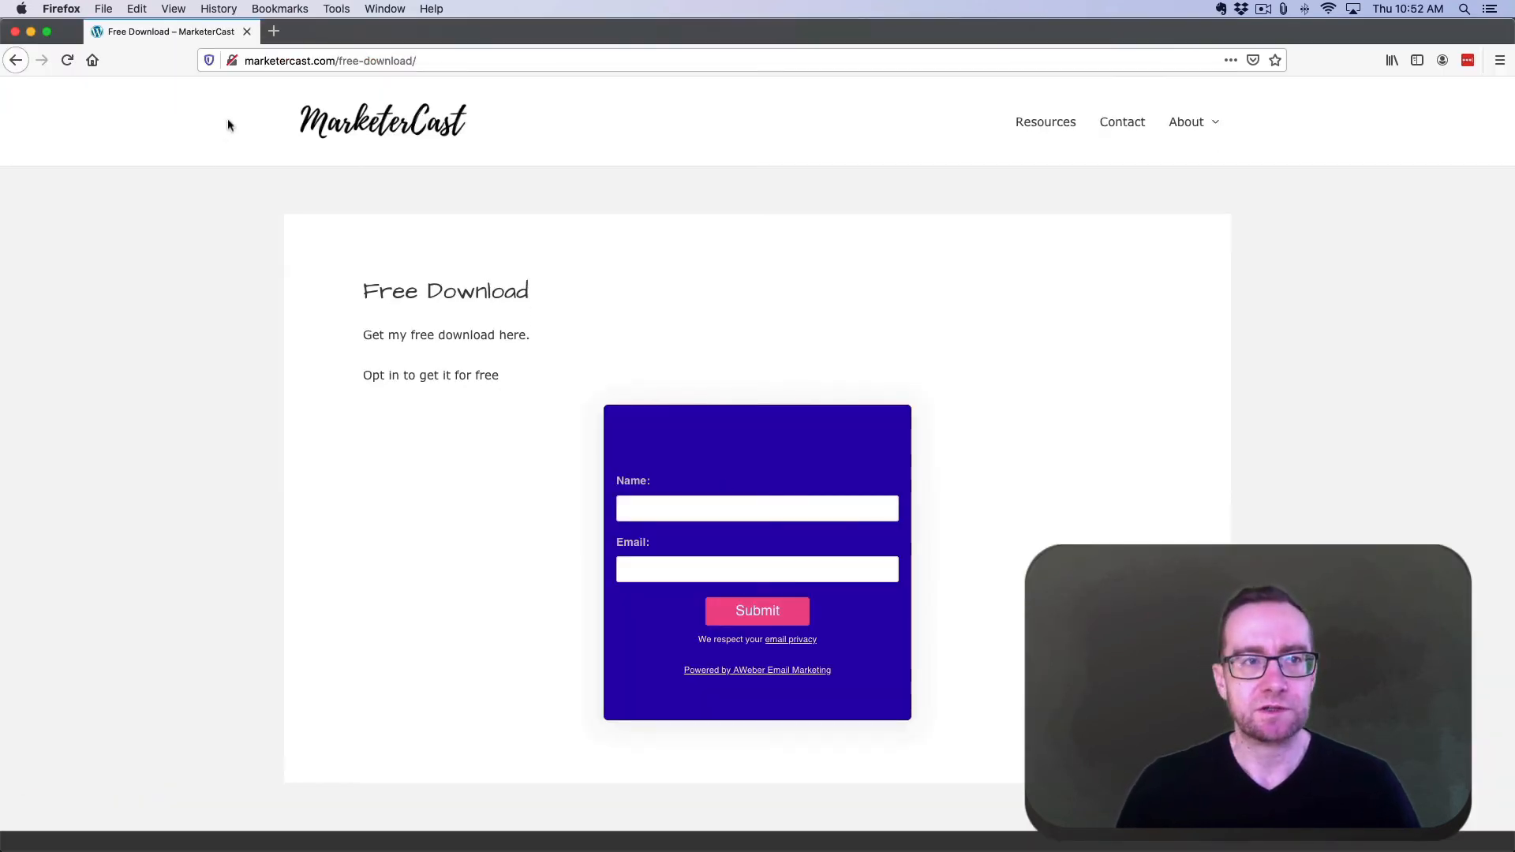
# - Test the embedded form's Name and Email fields on the live Free Download page
pyautogui.click(740, 513)
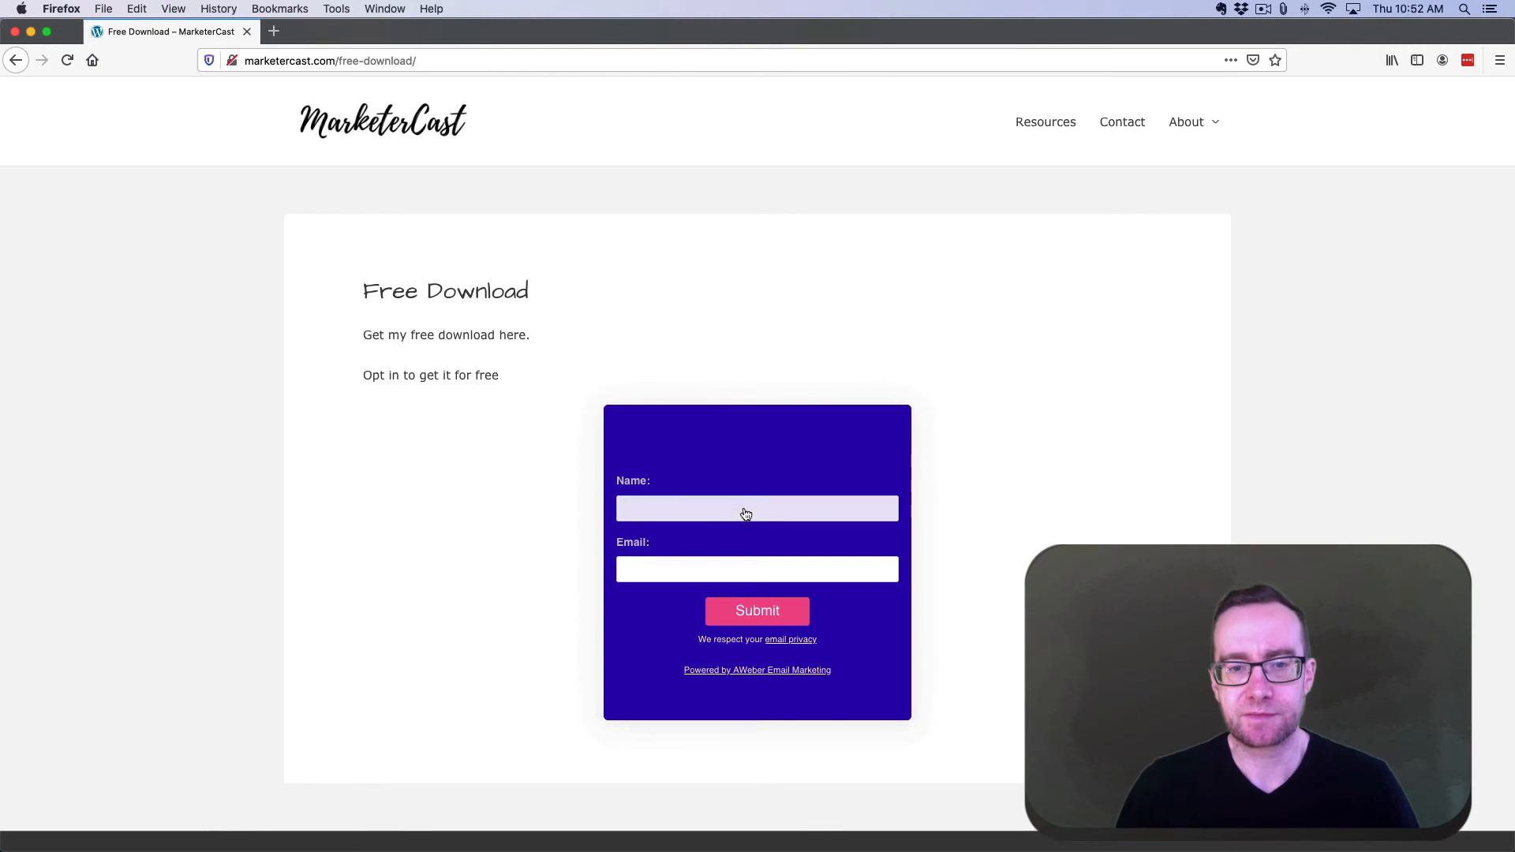
pyautogui.click(750, 573)
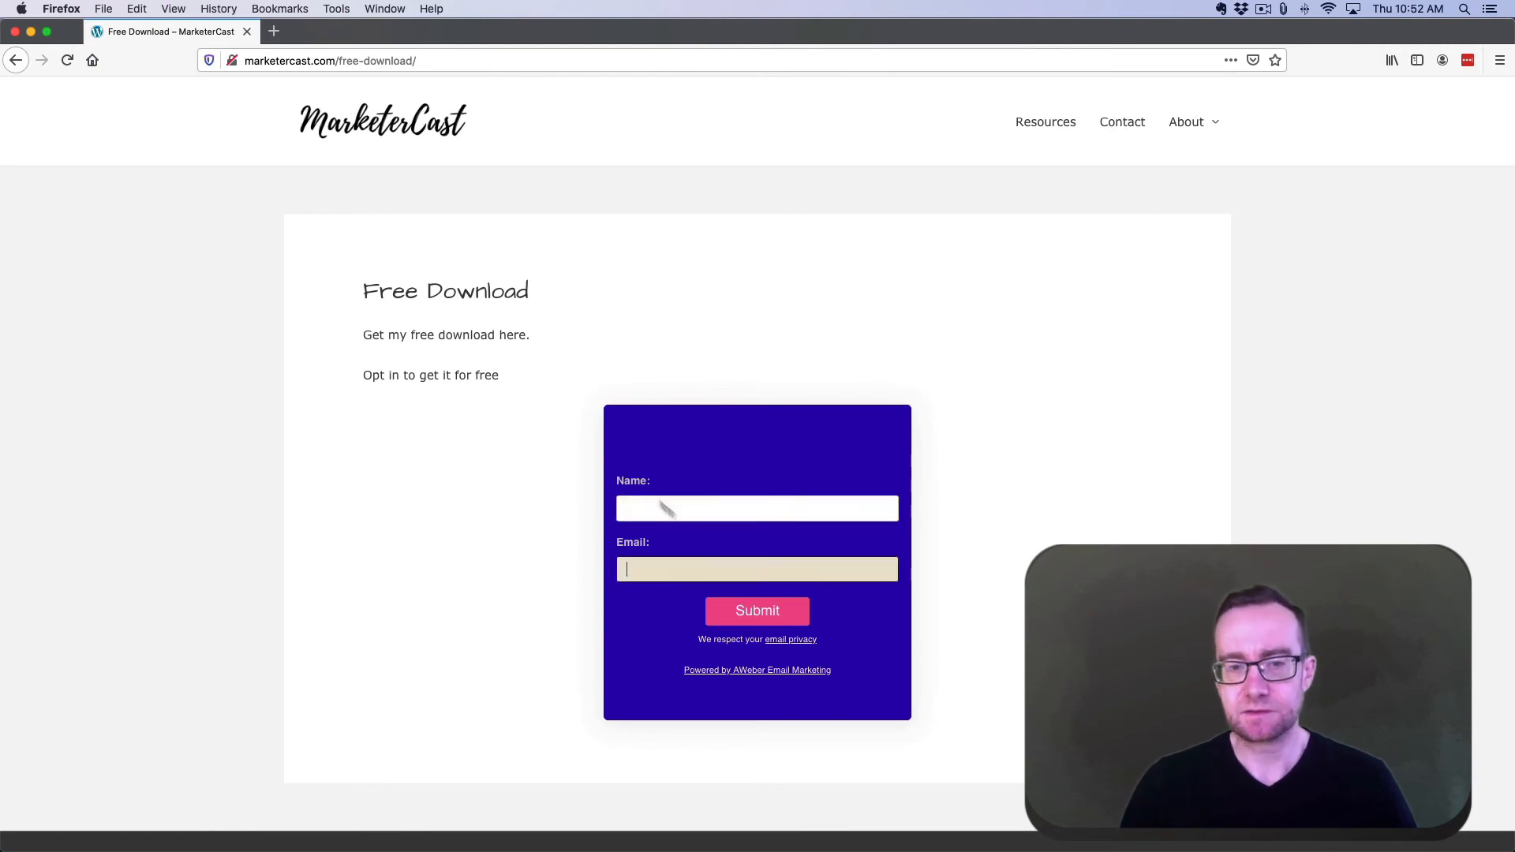
pyautogui.click(617, 359)
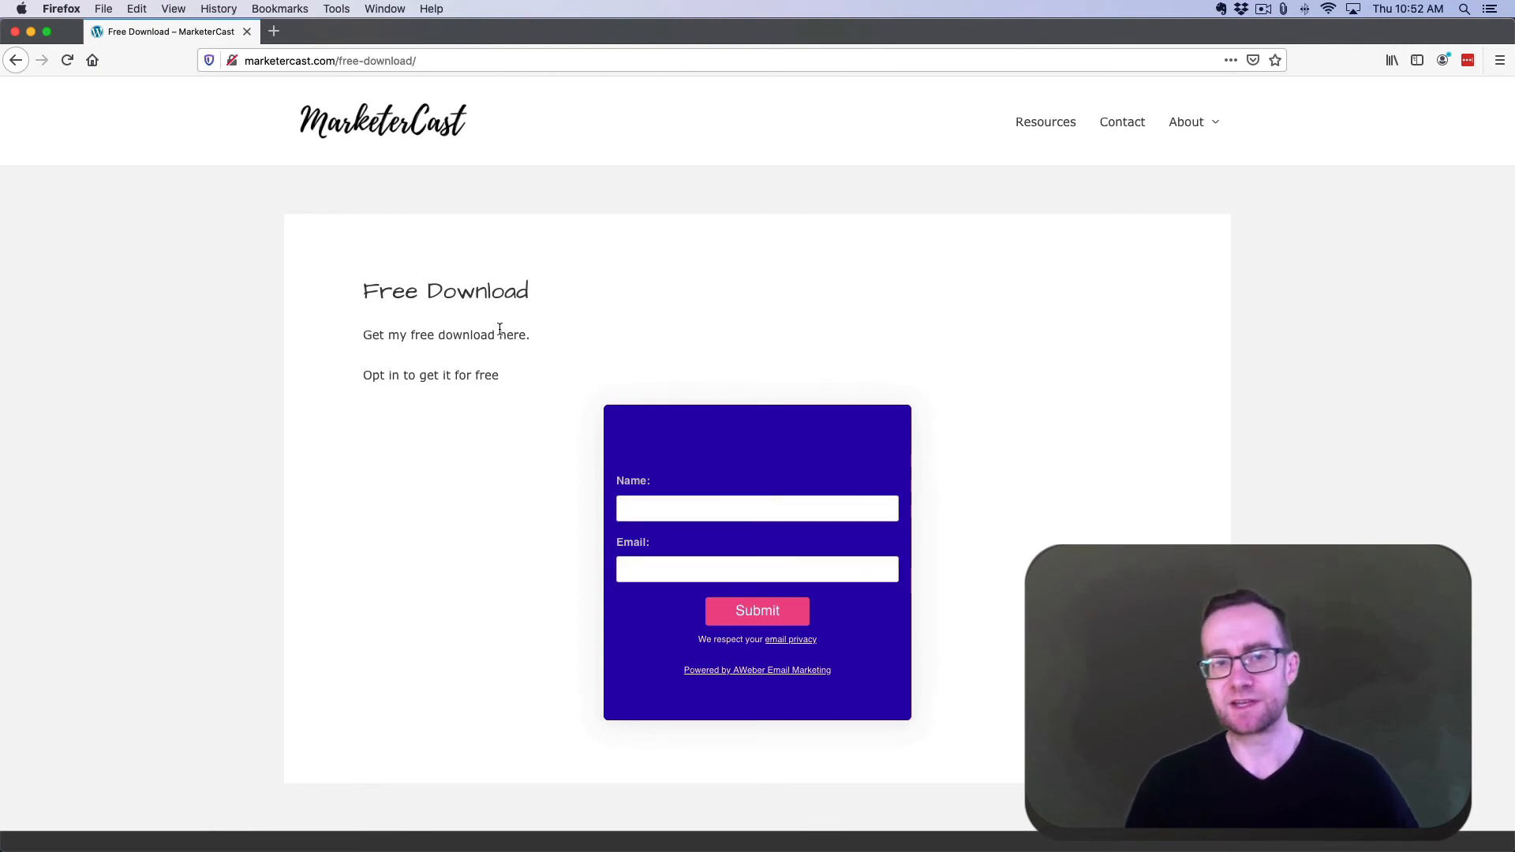
pyautogui.scroll(-1, 111, 96)
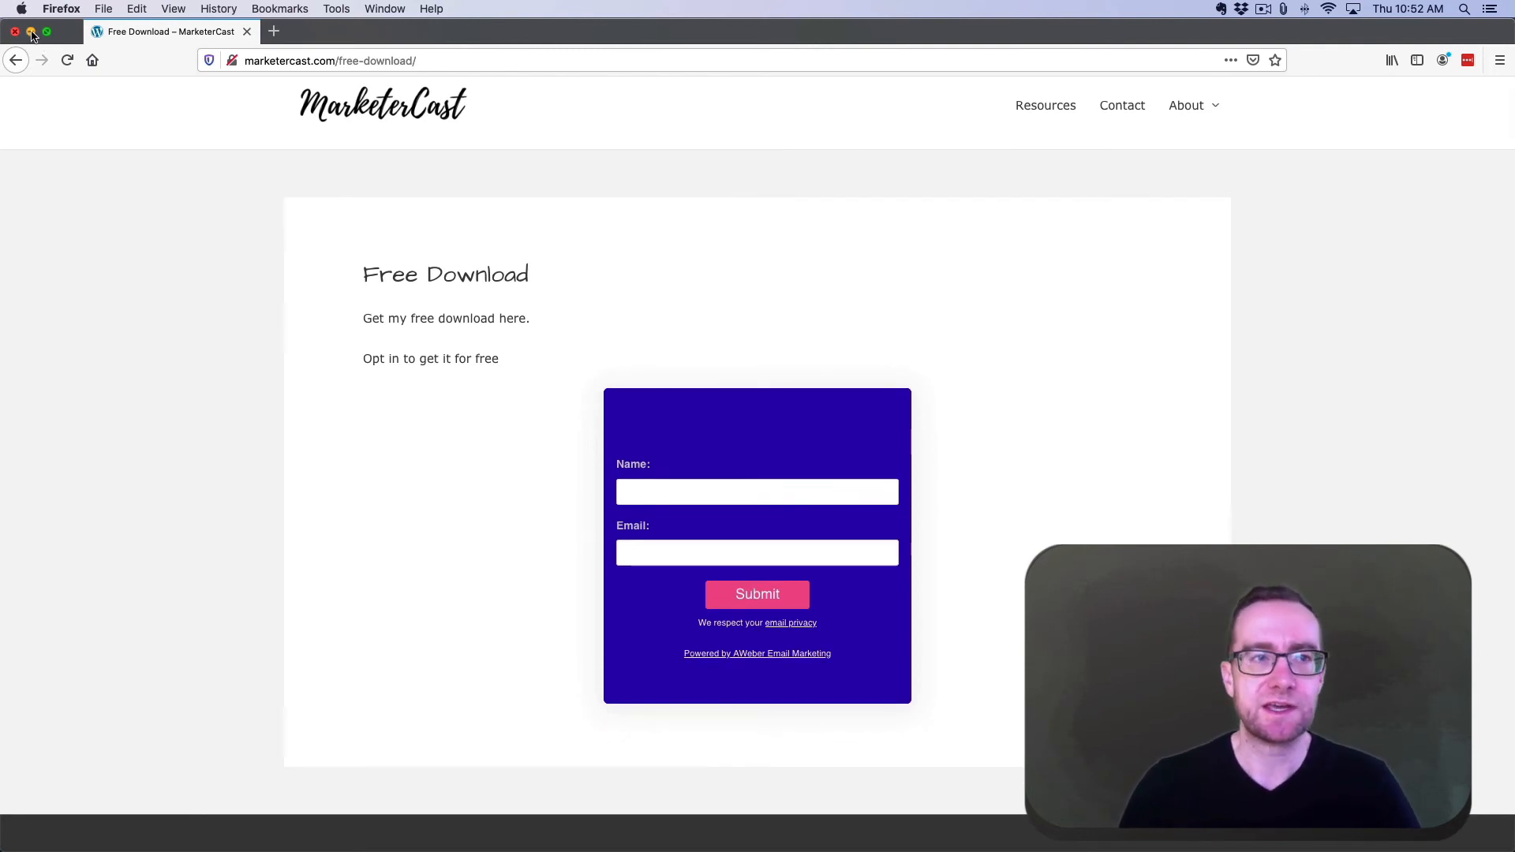
# - Check the Name field on the page preview, then switch between the live page and preview tabs
pyautogui.click(31, 35)
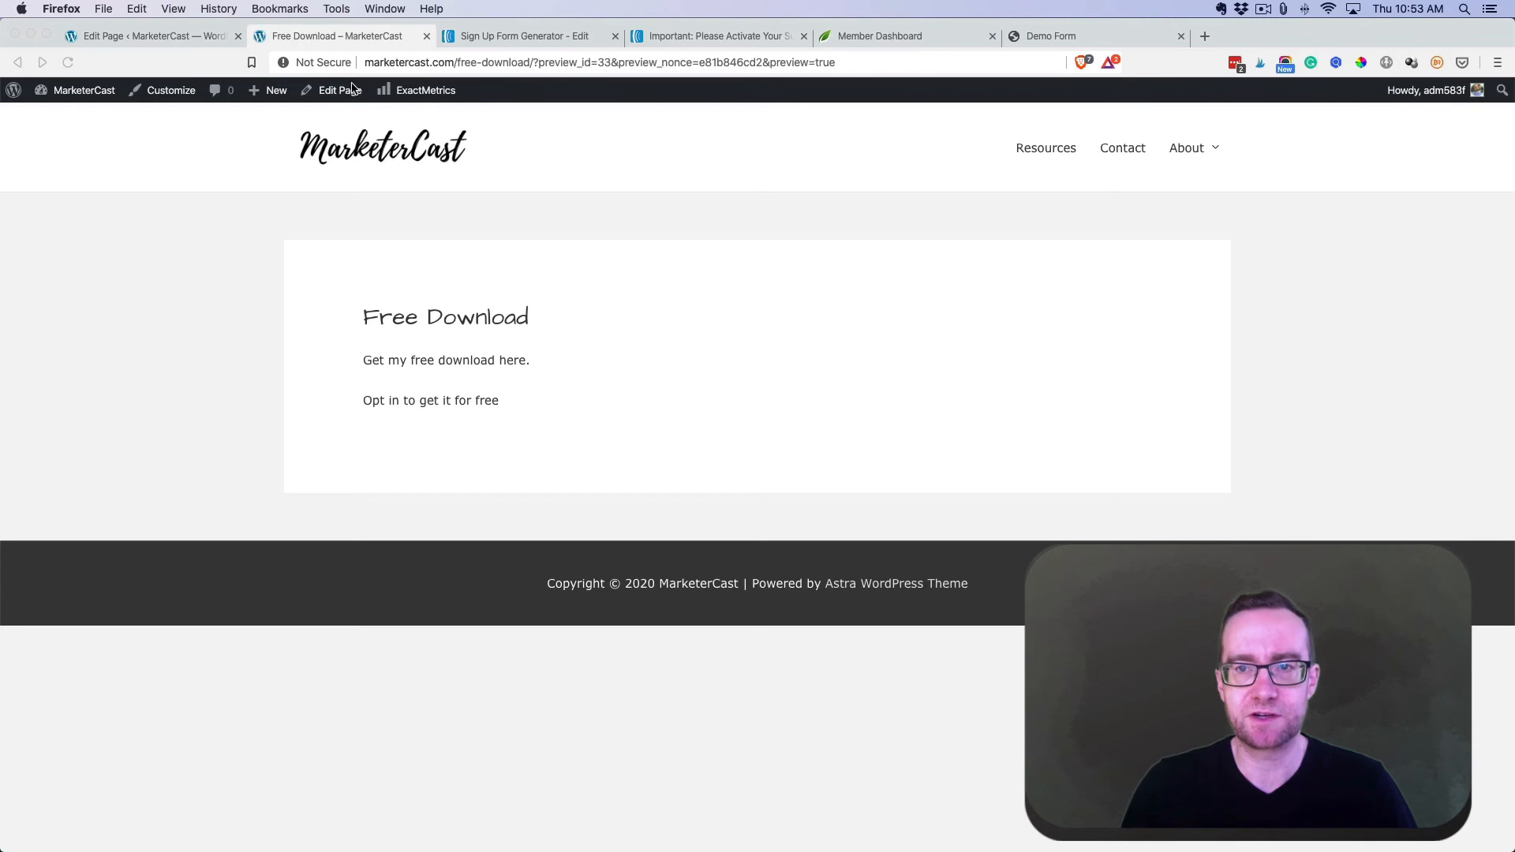
pyautogui.click(1096, 35)
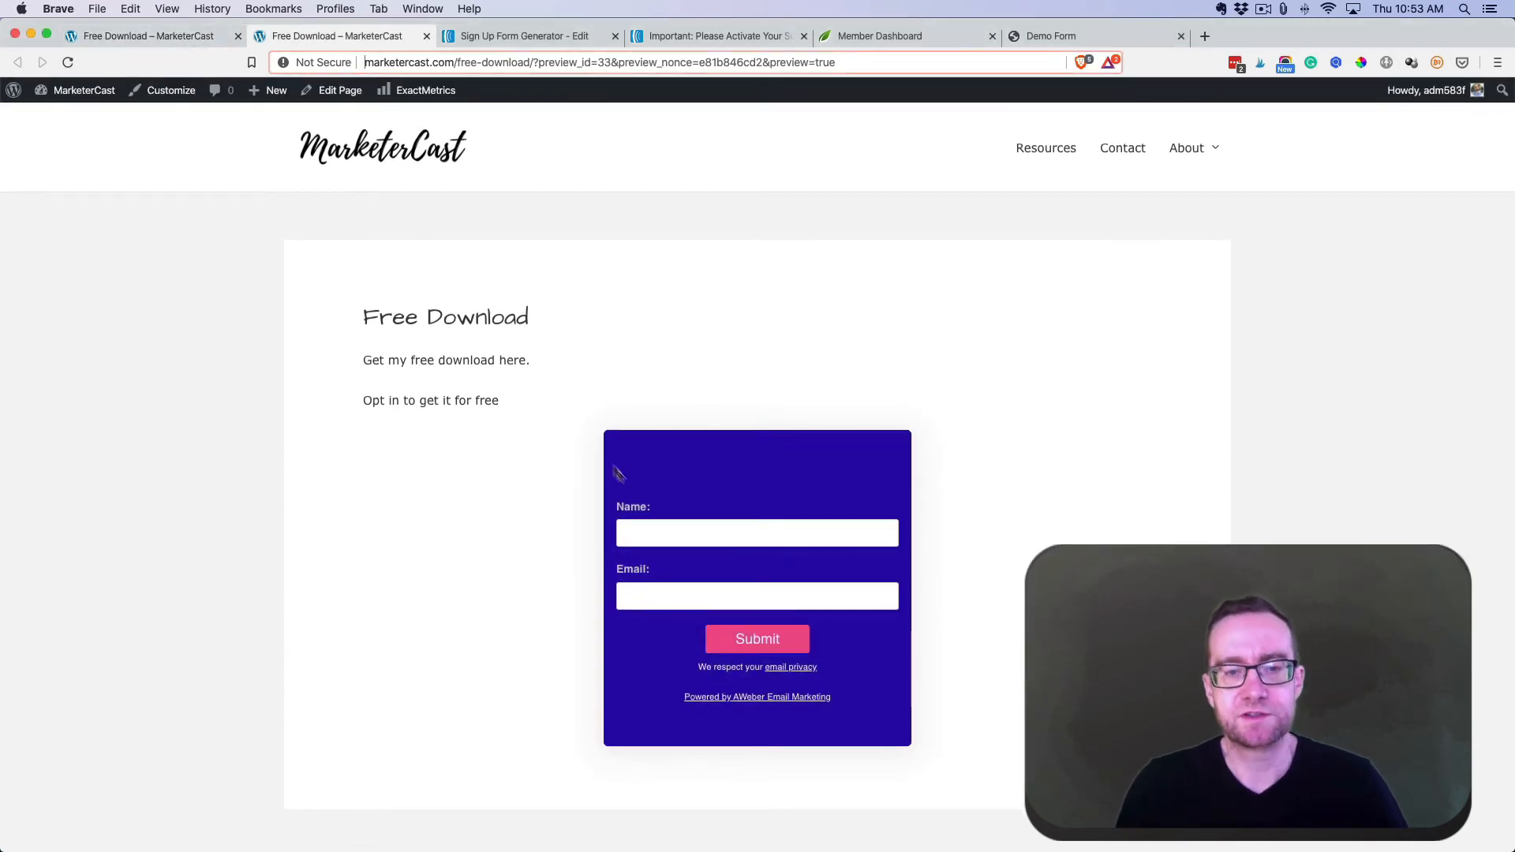
pyautogui.click(693, 534)
pyautogui.click(498, 480)
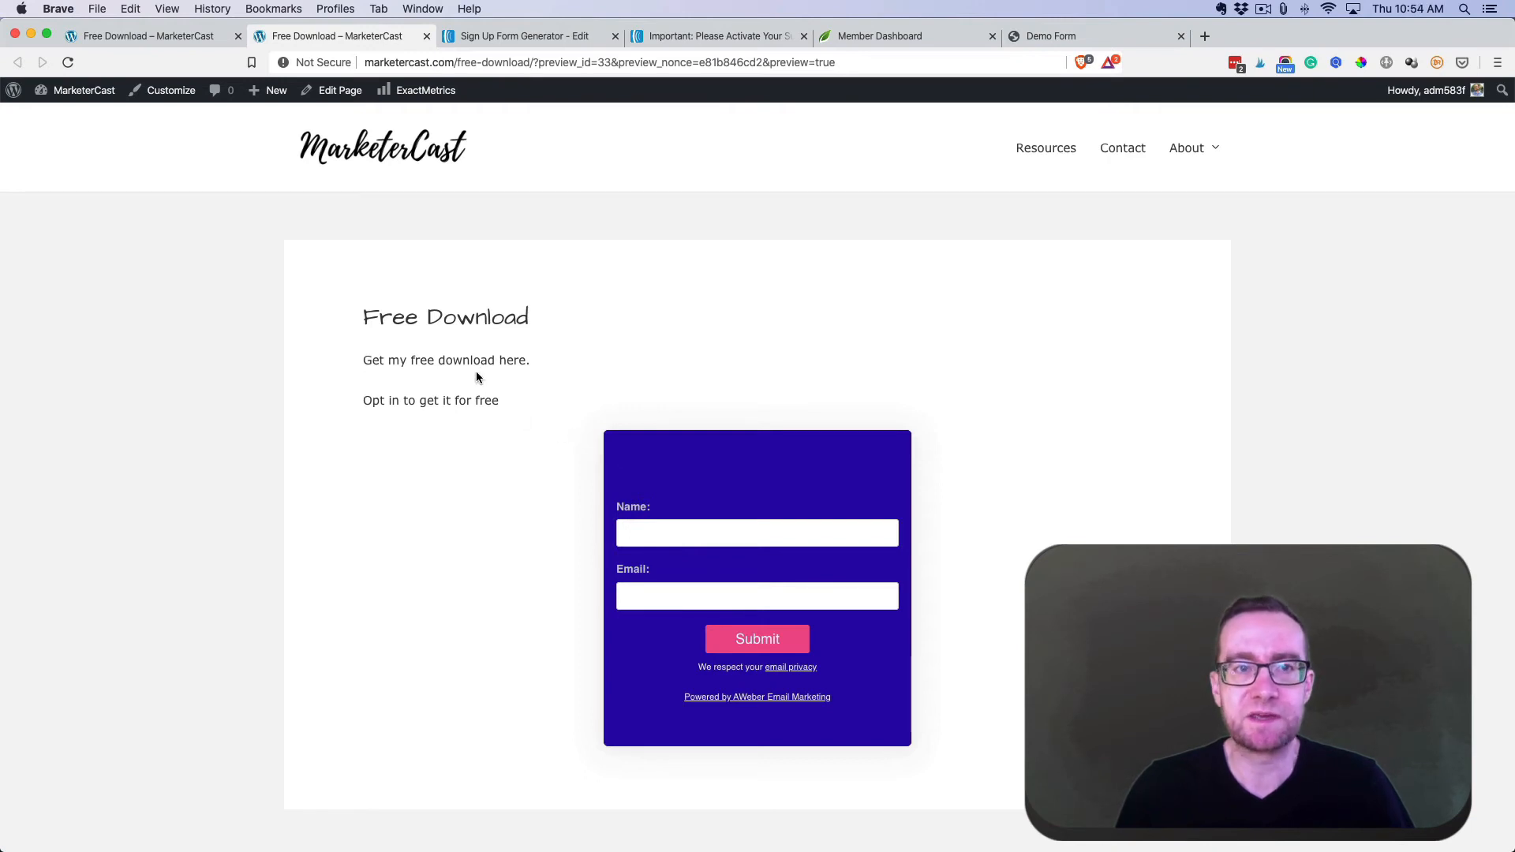
pyautogui.click(200, 38)
pyautogui.click(310, 35)
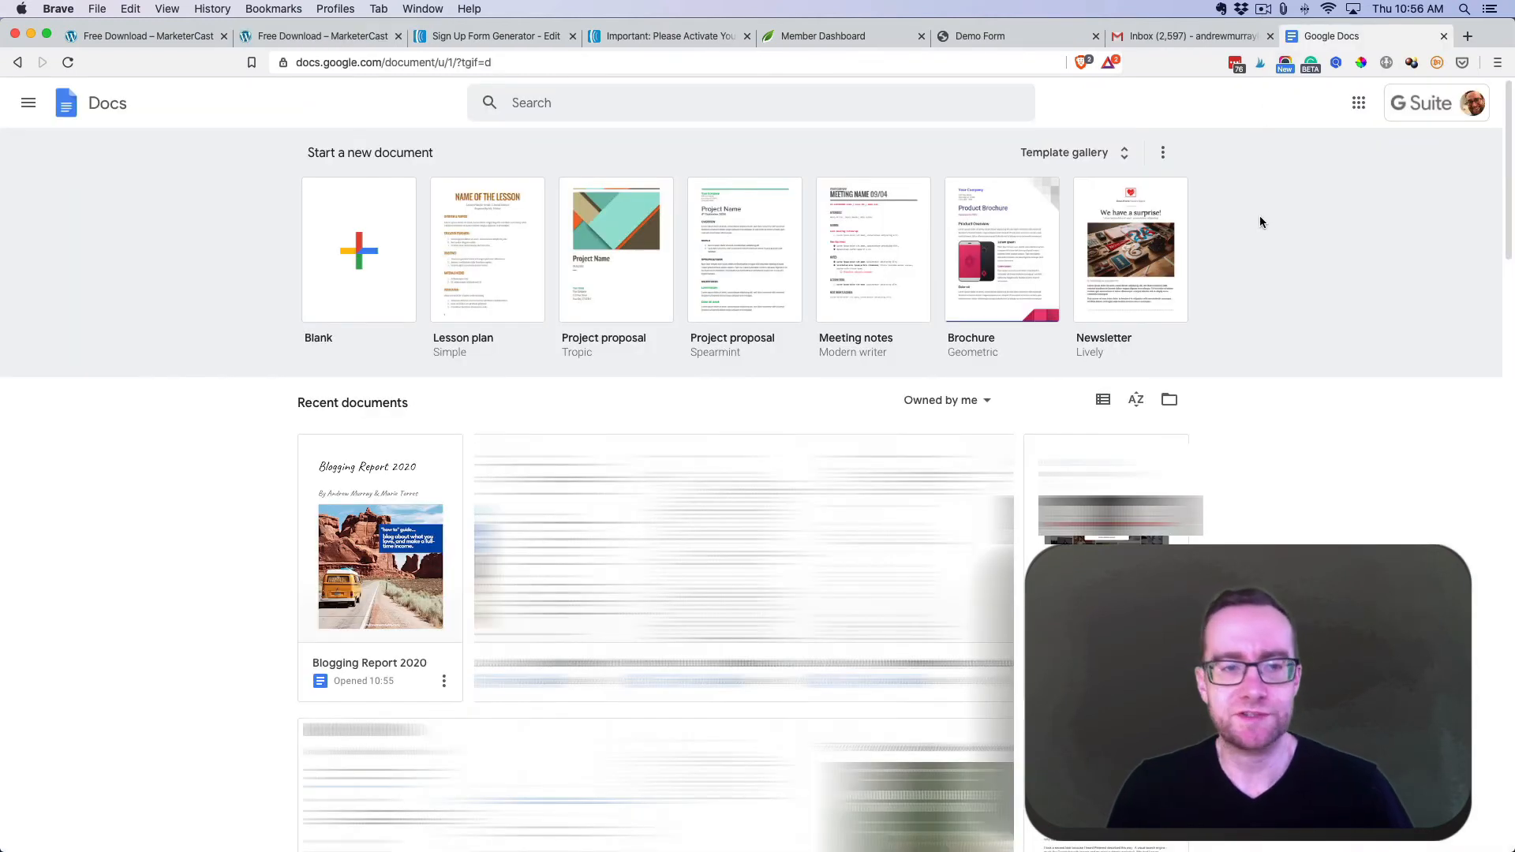
# - Open the Blogging Report 2020 document in Google Docs and scroll through it
pyautogui.click(403, 478)
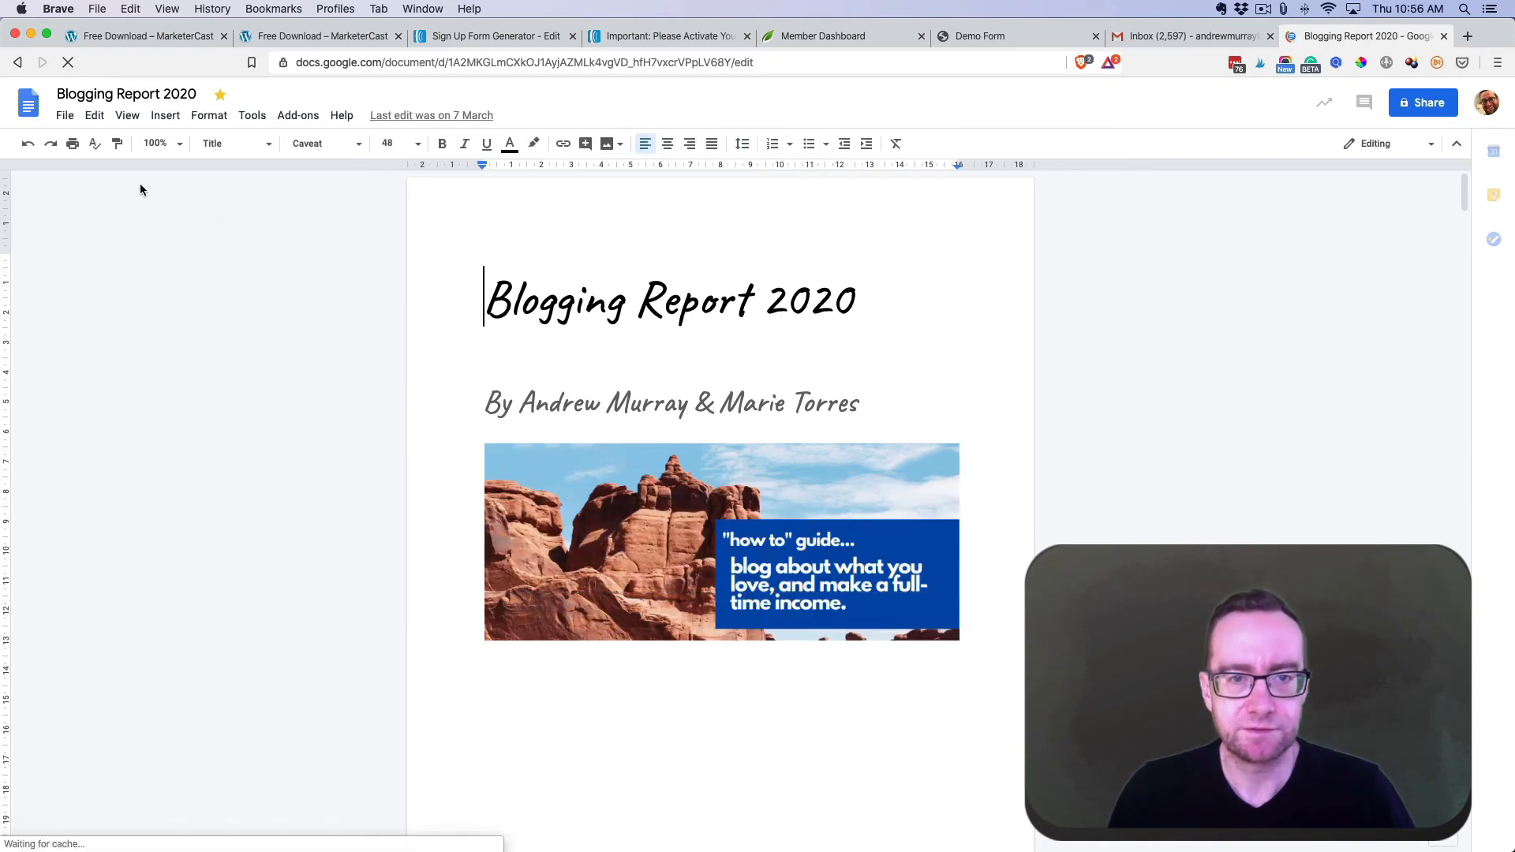
pyautogui.scroll(-5, 624, 356)
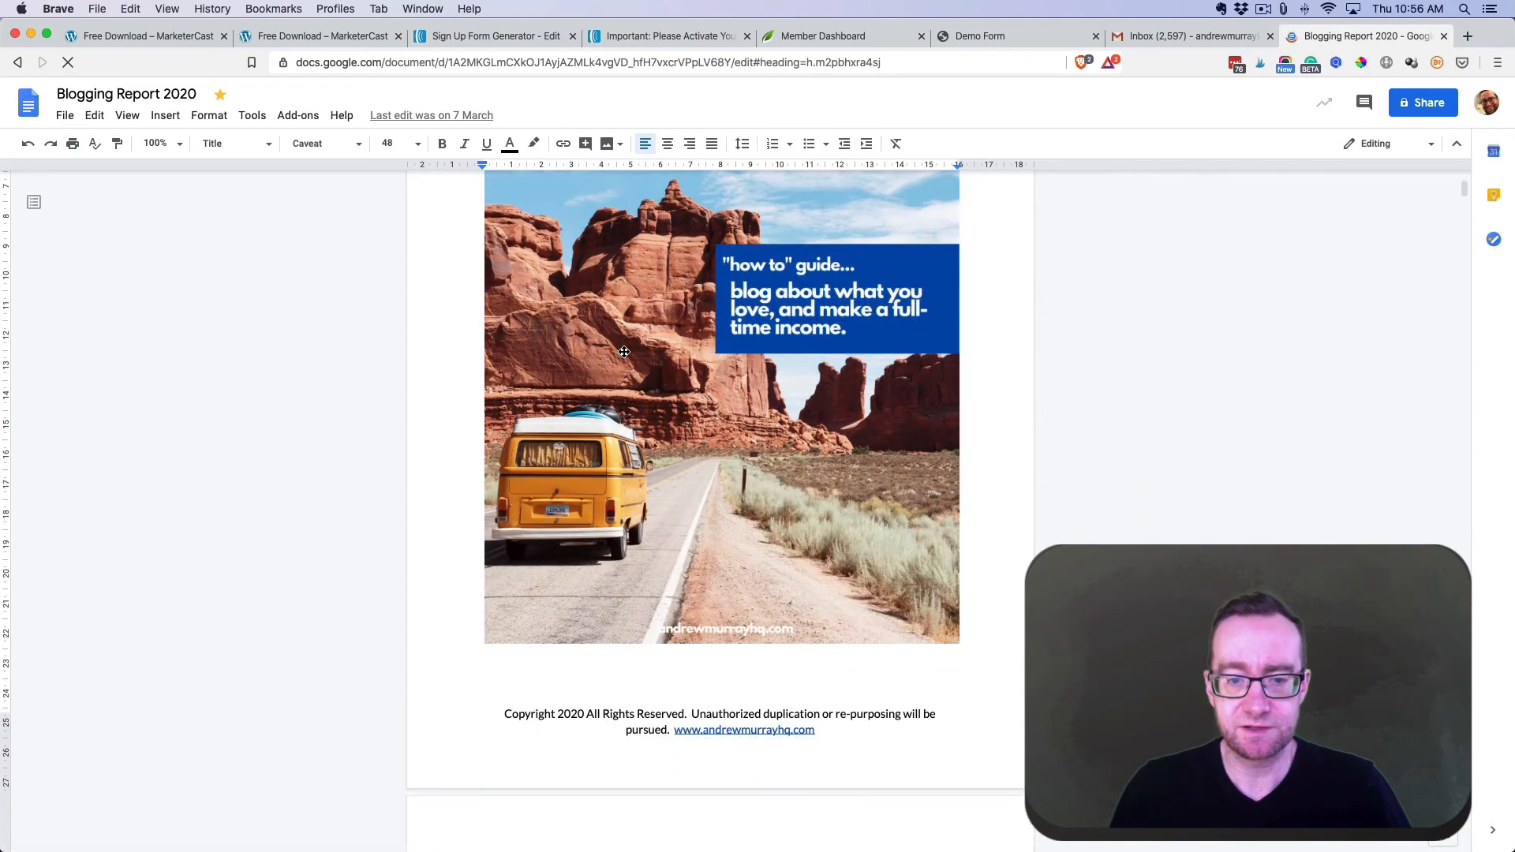
pyautogui.scroll(-7, 611, 341)
pyautogui.scroll(-7, 611, 341)
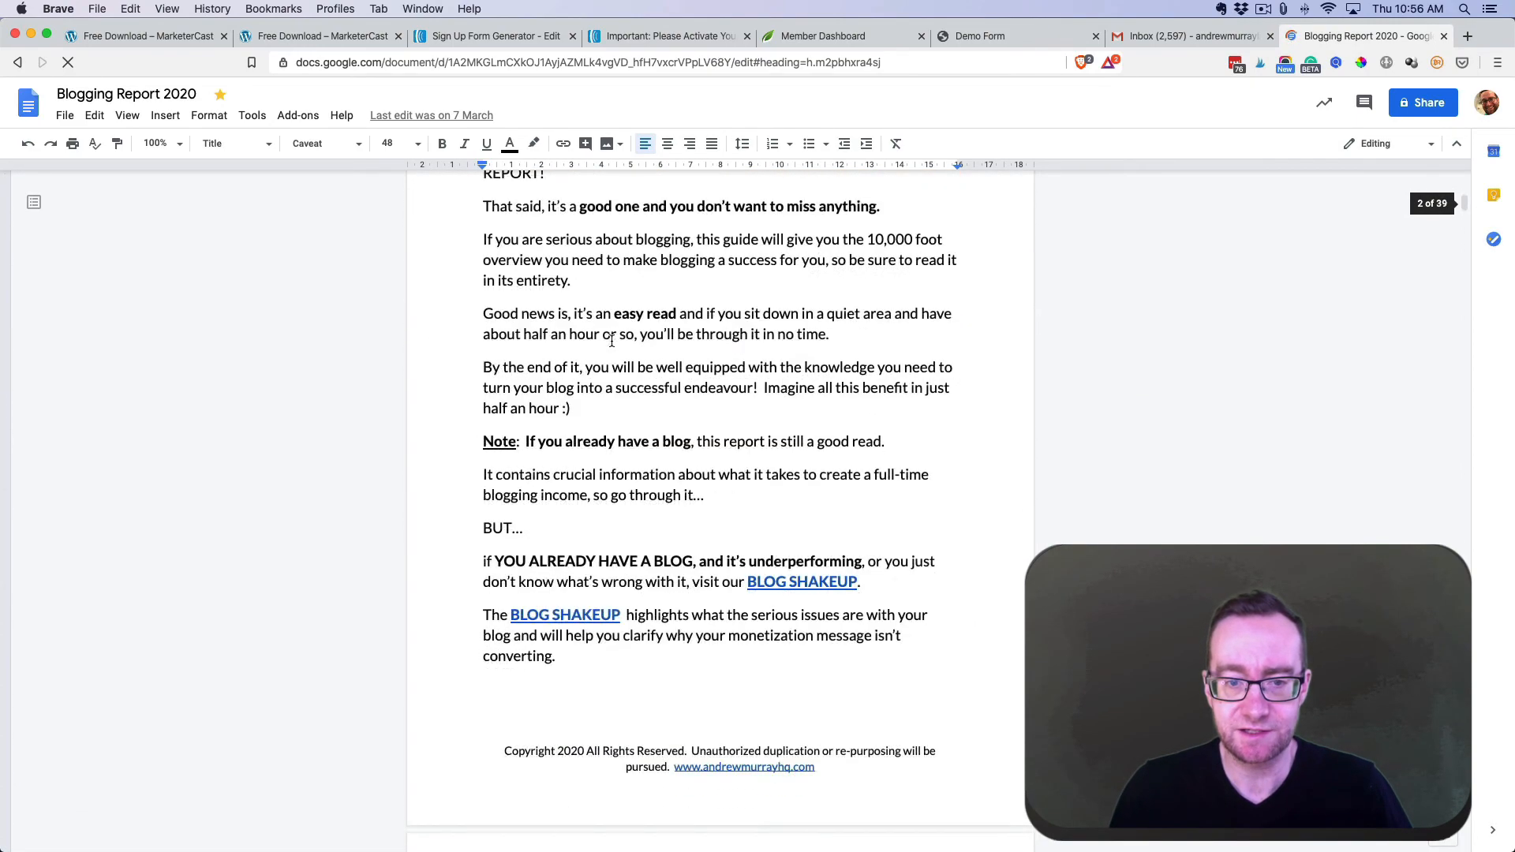
pyautogui.scroll(1, 612, 341)
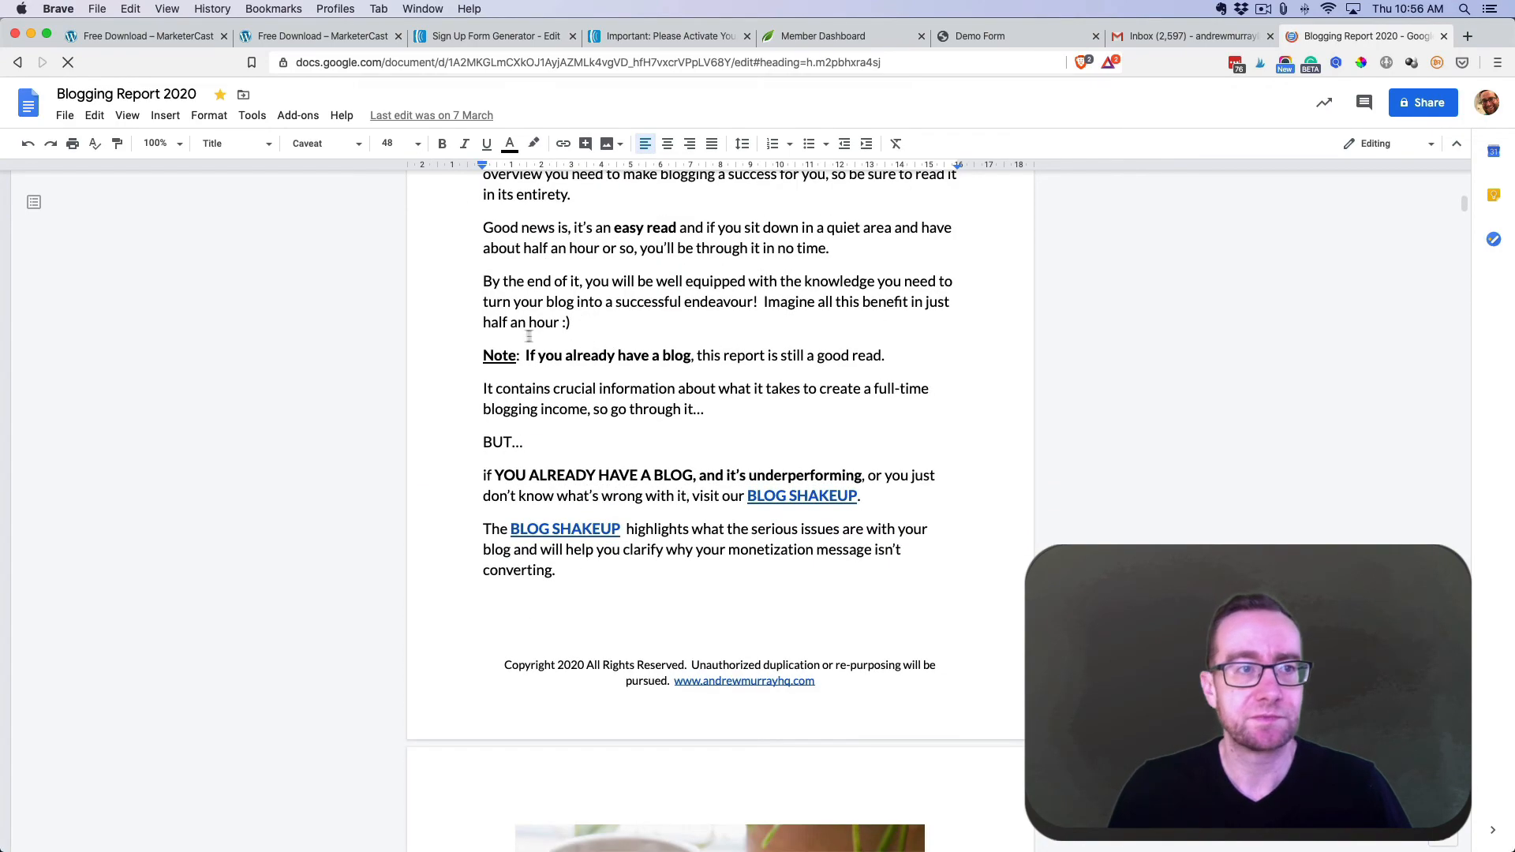
# - Download the report as a PDF named demoreport.pdf and open the downloaded file
pyautogui.click(65, 116)
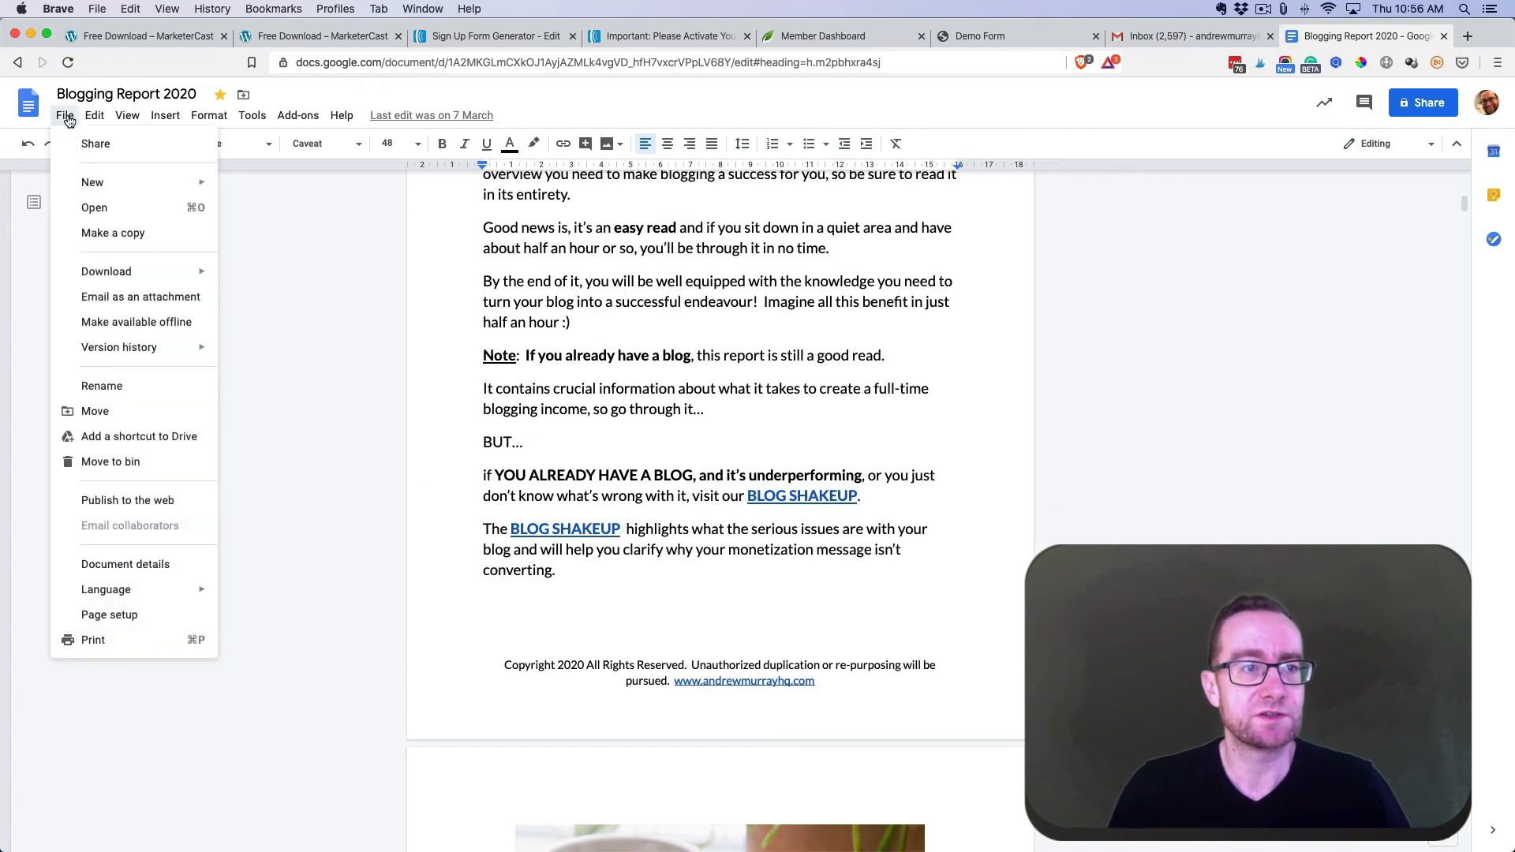
pyautogui.moveTo(131, 275)
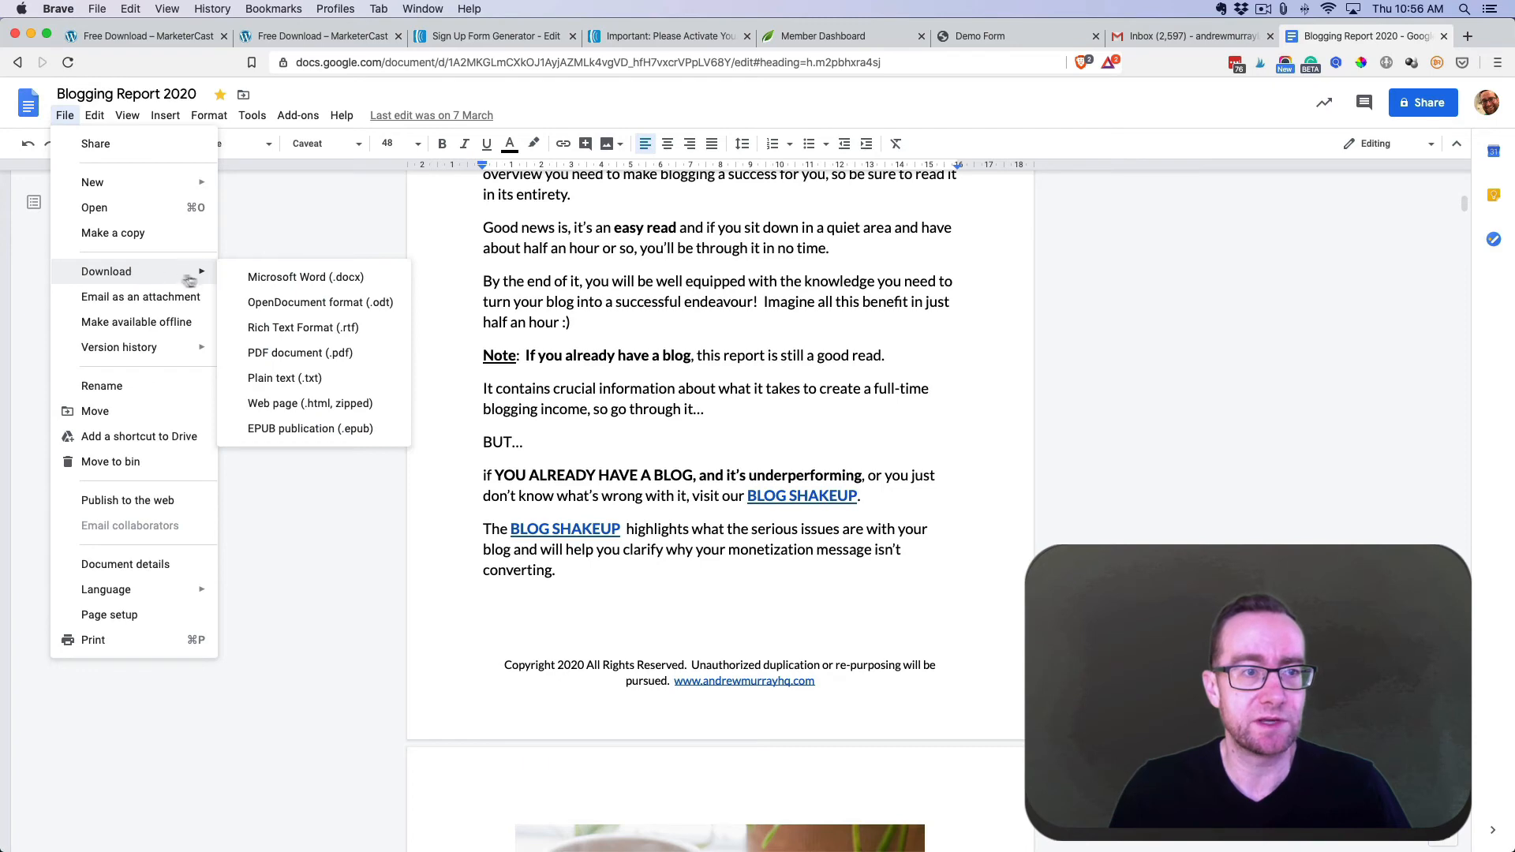
pyautogui.click(292, 354)
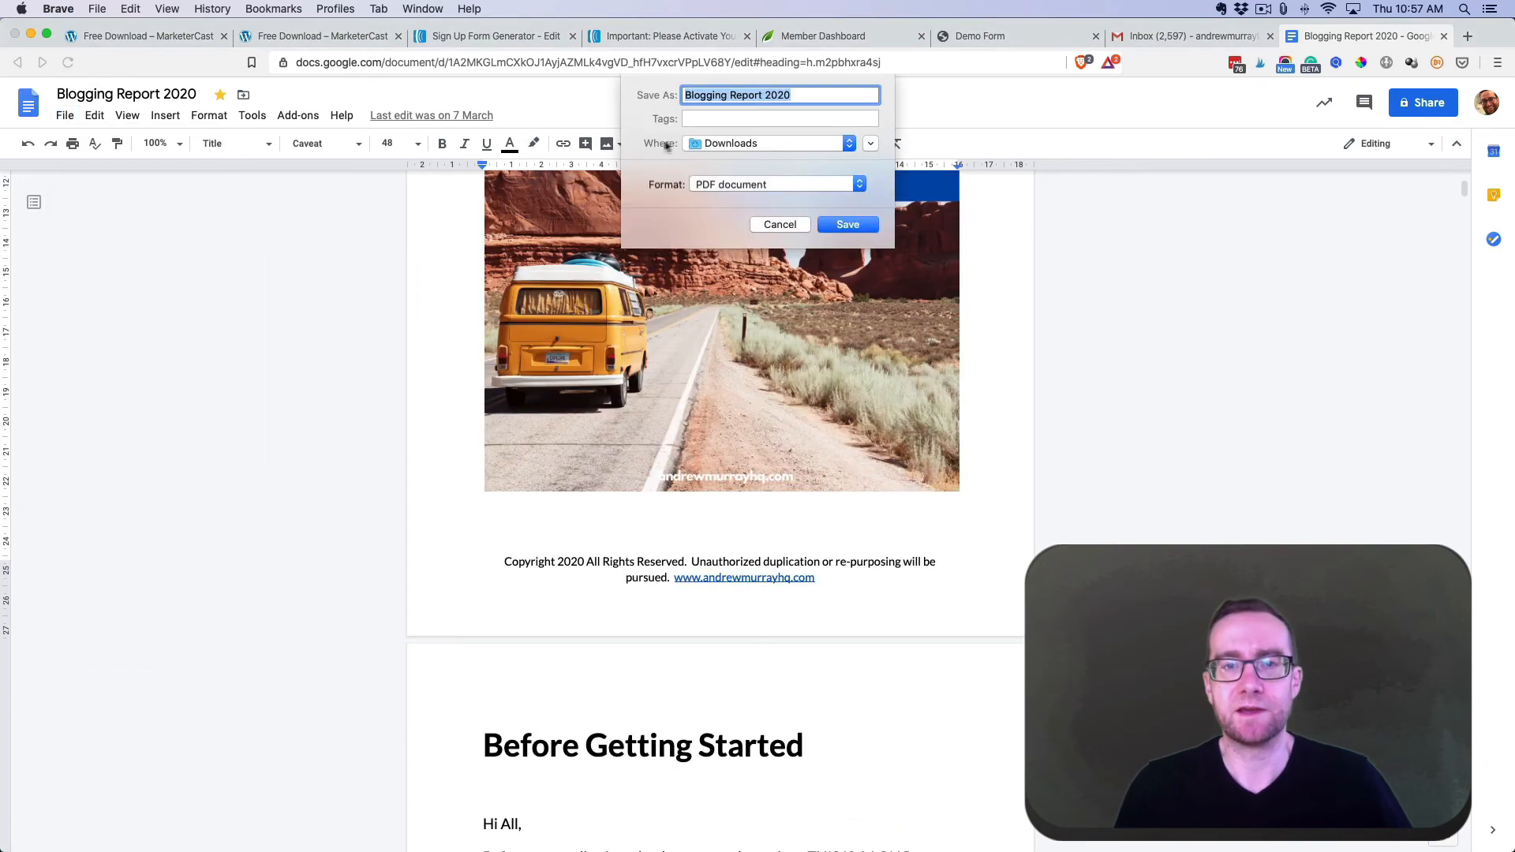
pyautogui.write('demo')
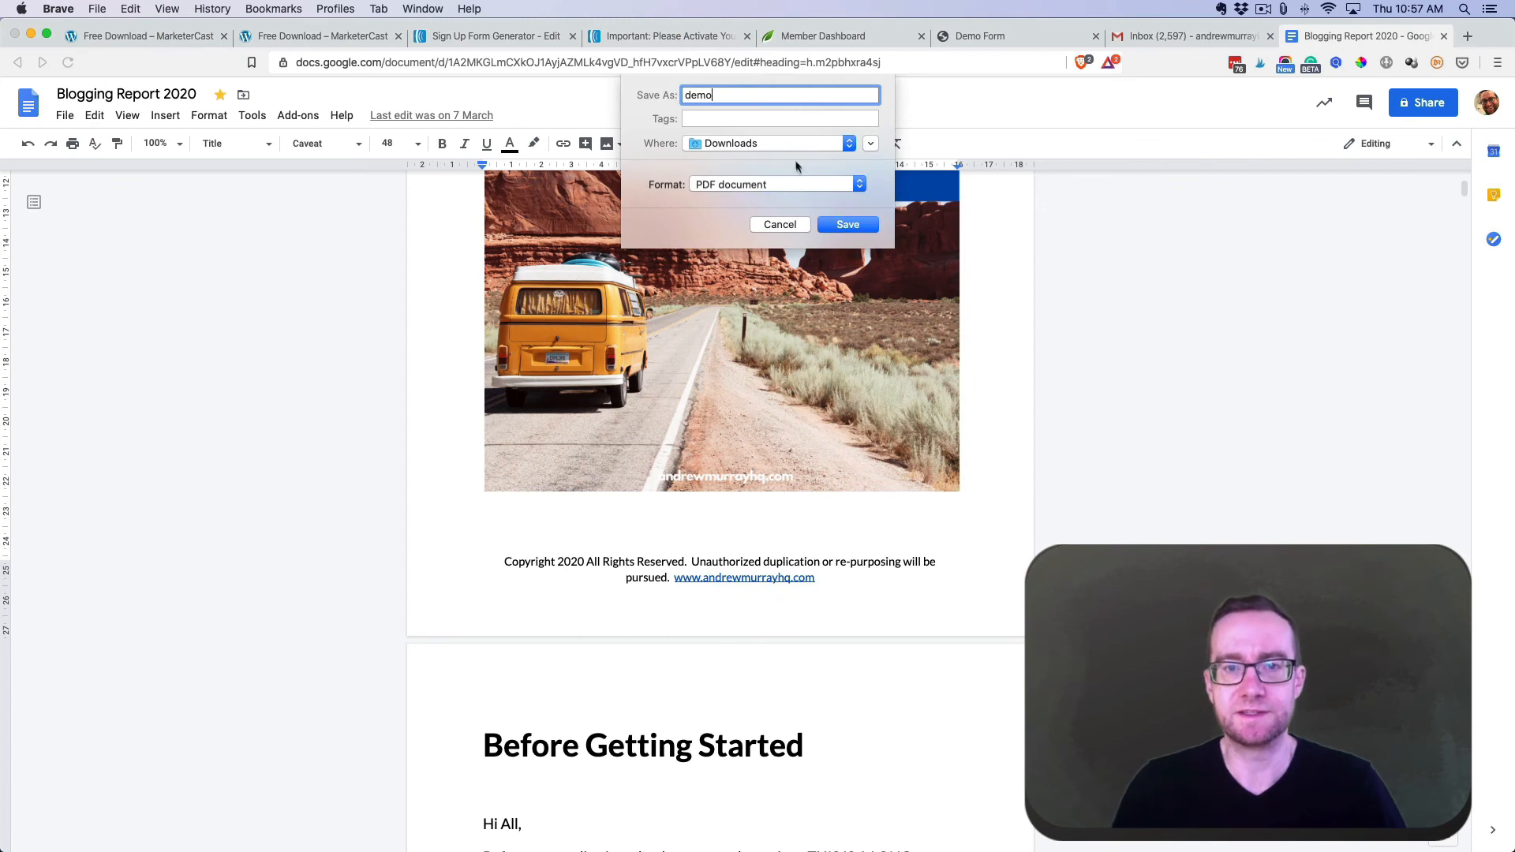
pyautogui.write('report')
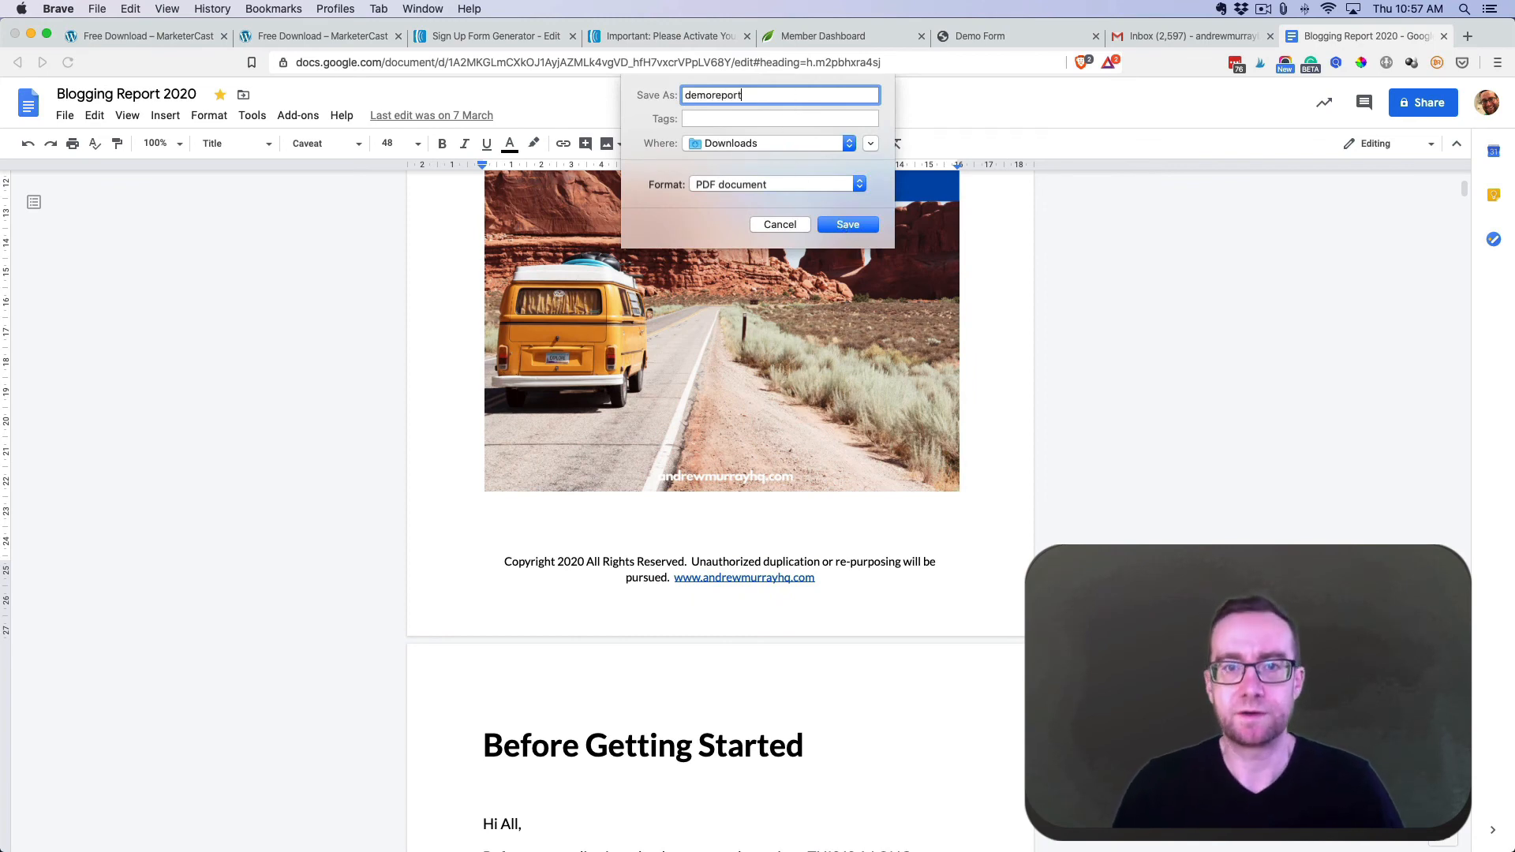
pyautogui.click(848, 225)
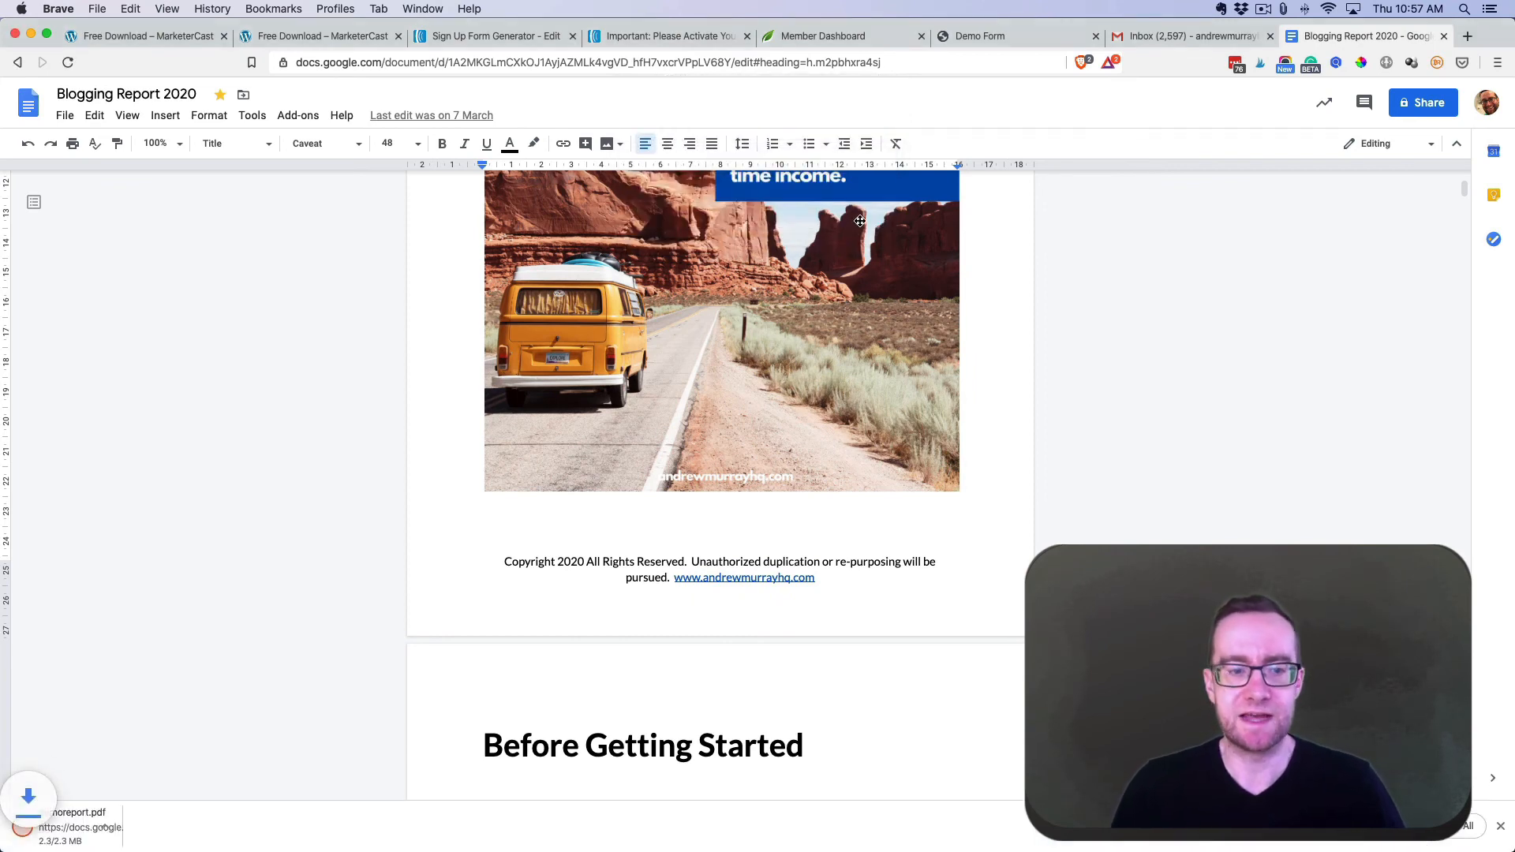
pyautogui.click(95, 824)
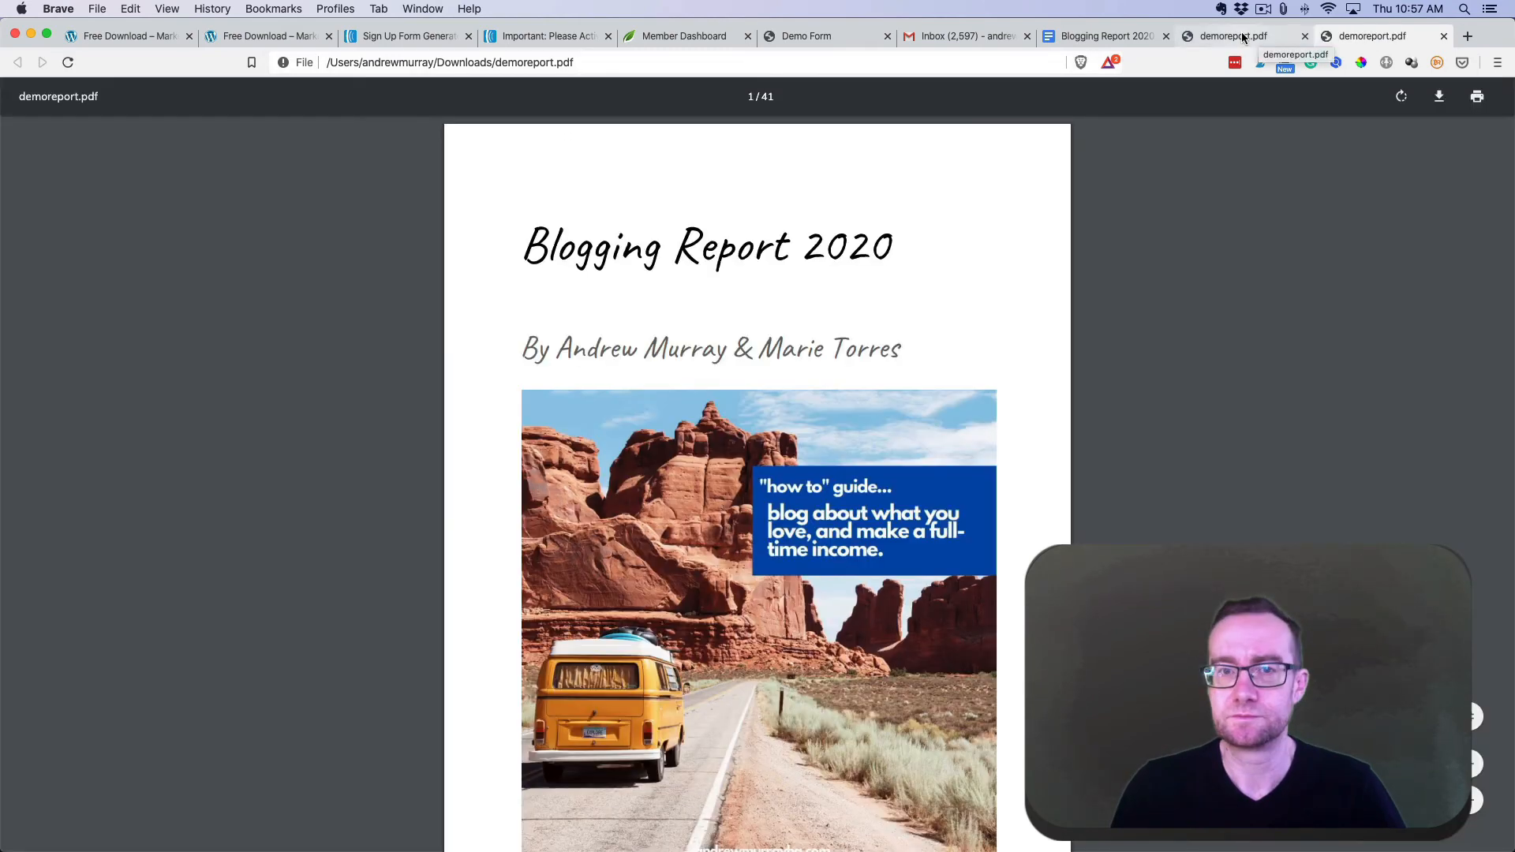
# - Scroll through demoreport.pdf's pages, then switch back to the live Free Download page tab
pyautogui.scroll(-15, 1205, 292)
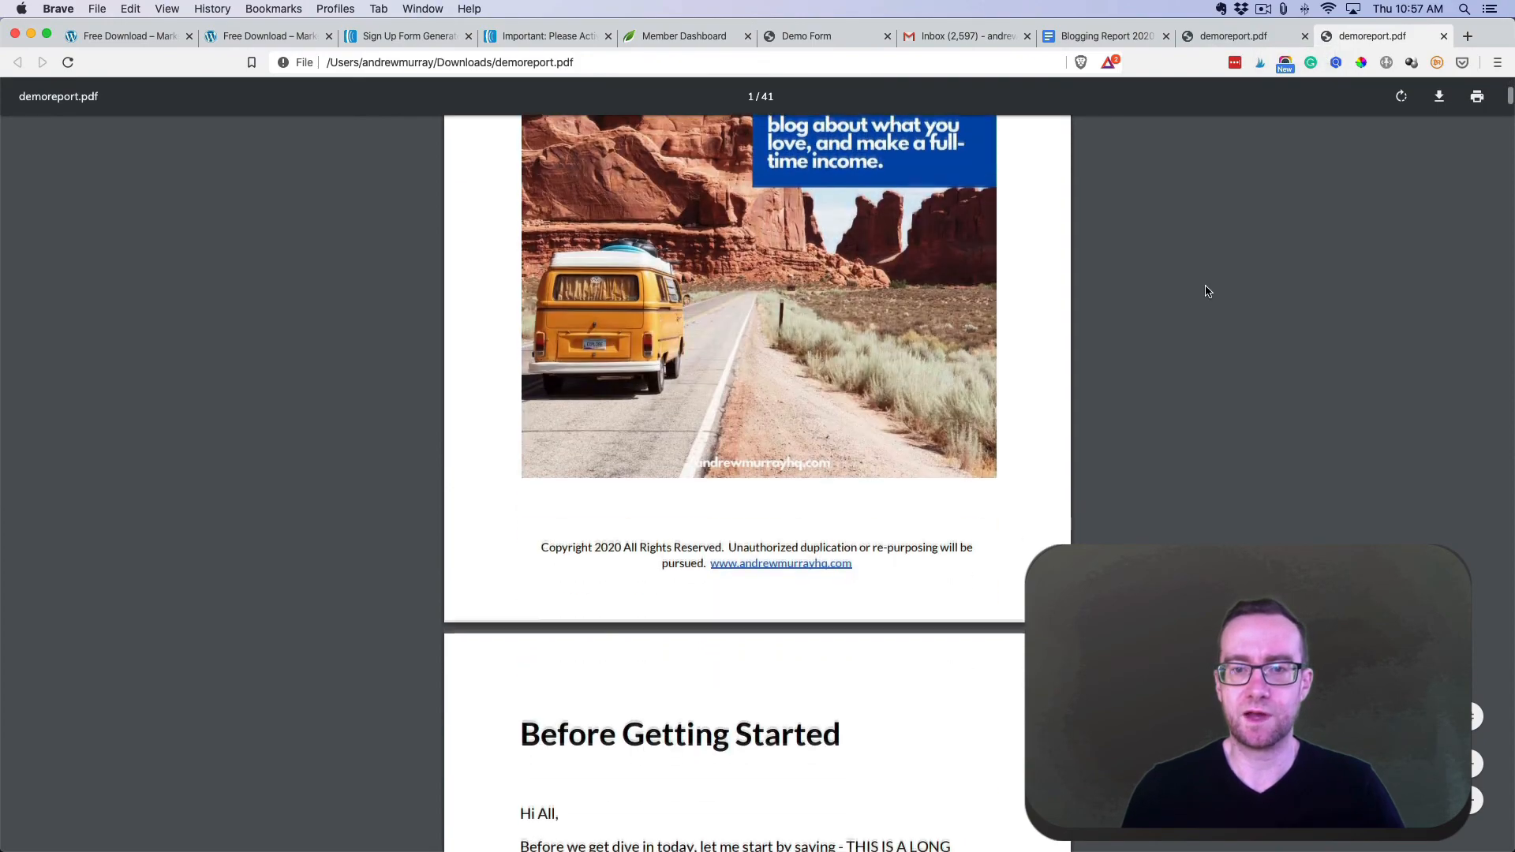
pyautogui.scroll(-10, 1196, 271)
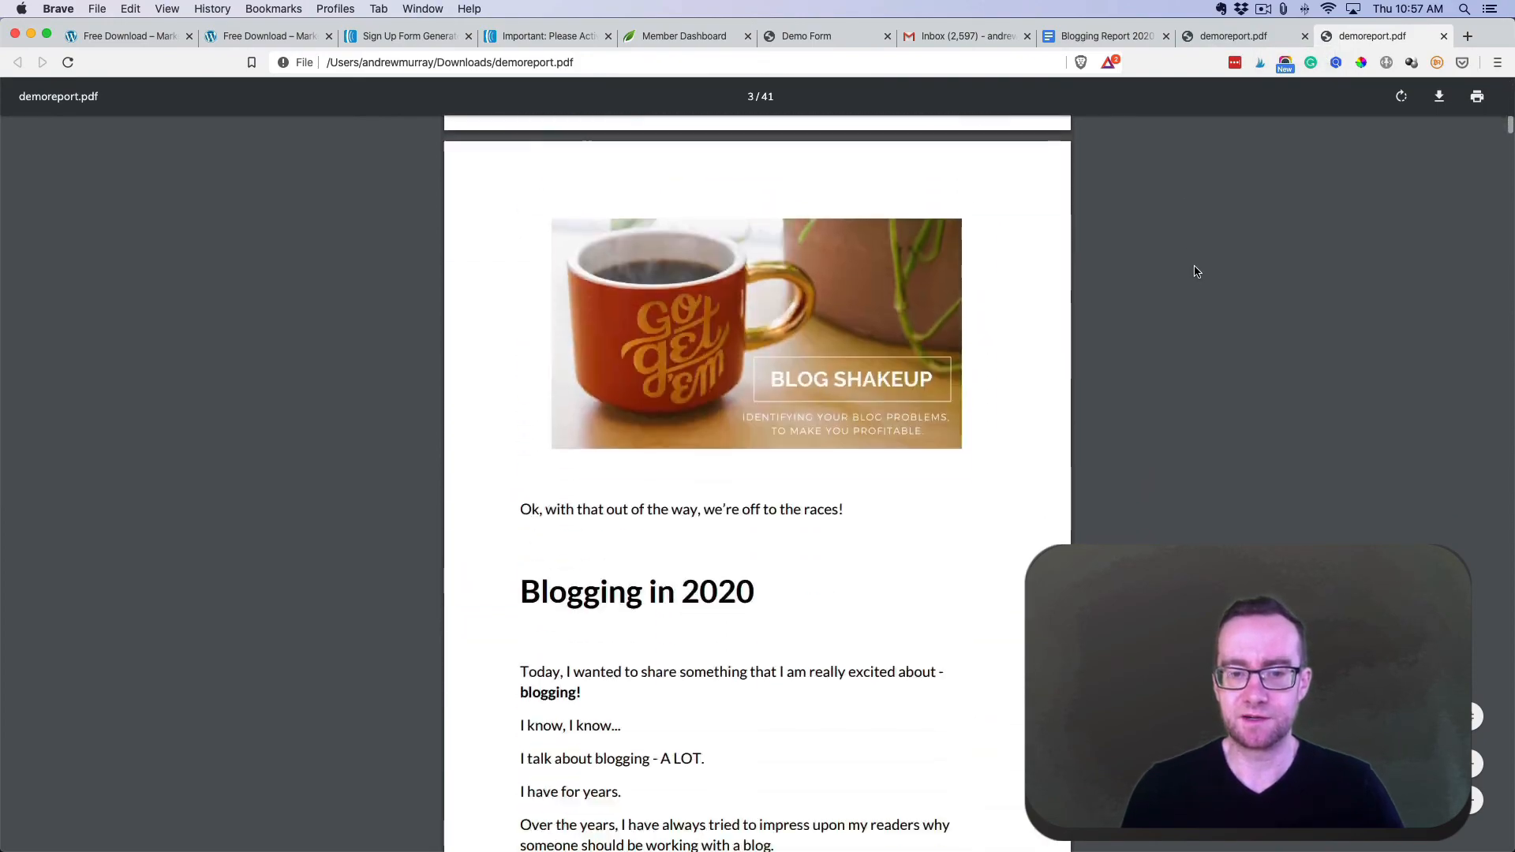
pyautogui.scroll(15, 1193, 267)
pyautogui.scroll(10, 1199, 264)
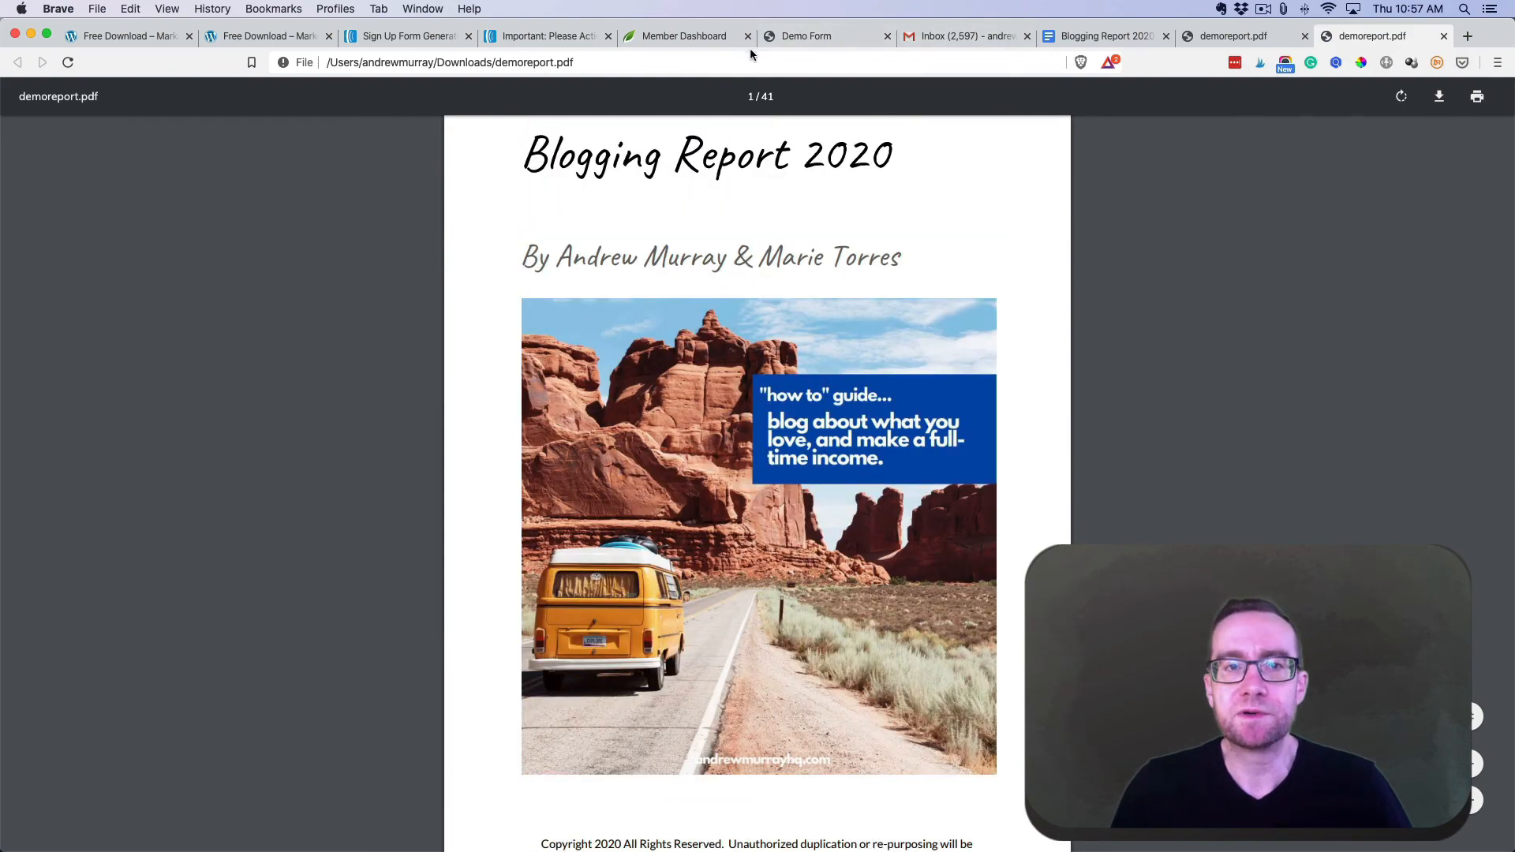
pyautogui.click(264, 36)
pyautogui.click(138, 34)
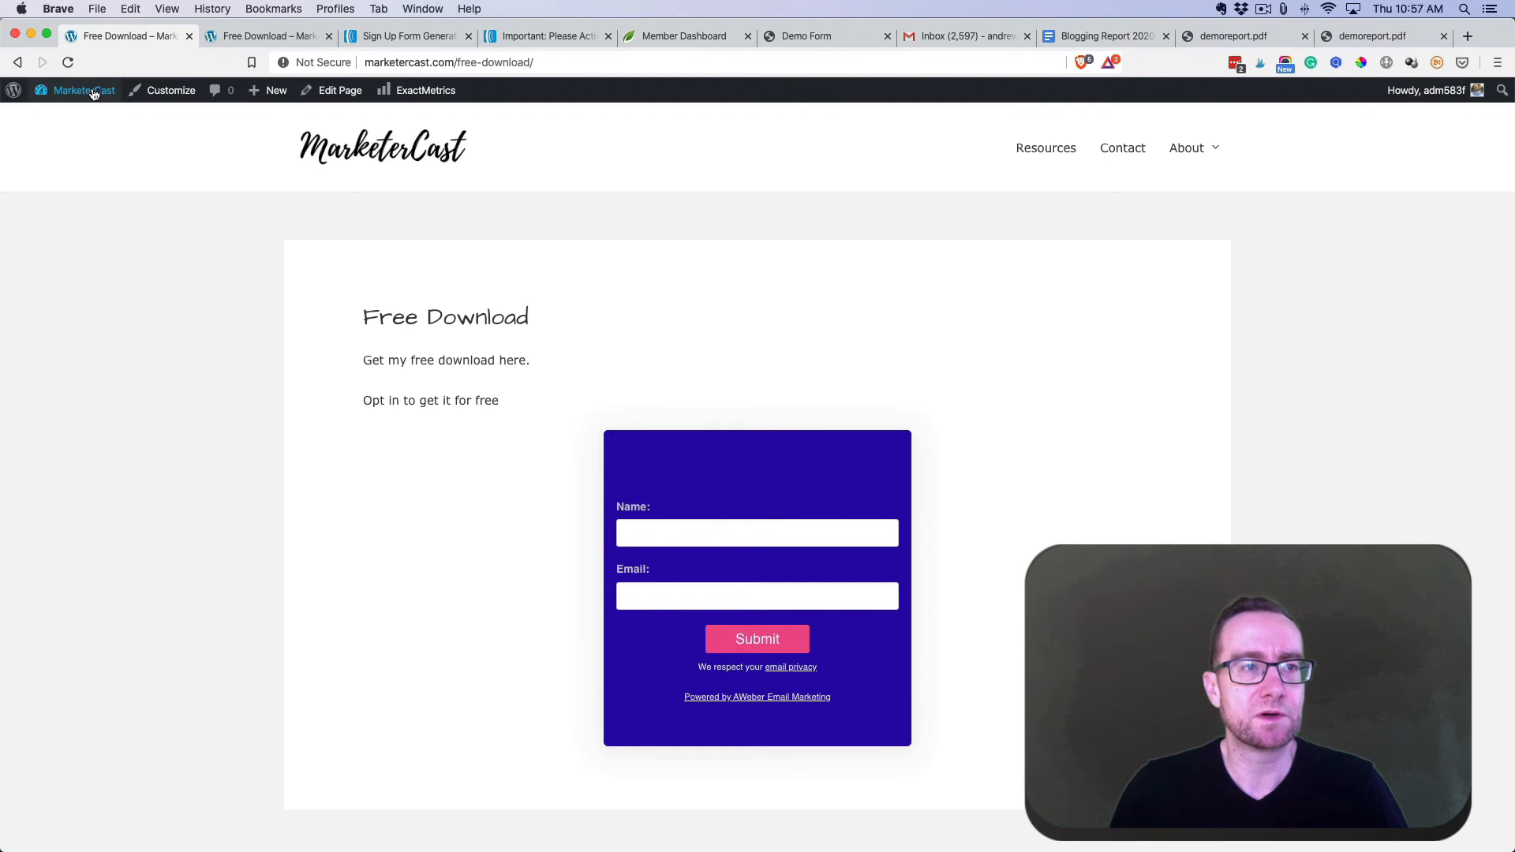
# - Upload demoreport.pdf through Media > Add New and open the uploaded file's edit details
pyautogui.moveTo(83, 90)
pyautogui.click(79, 120)
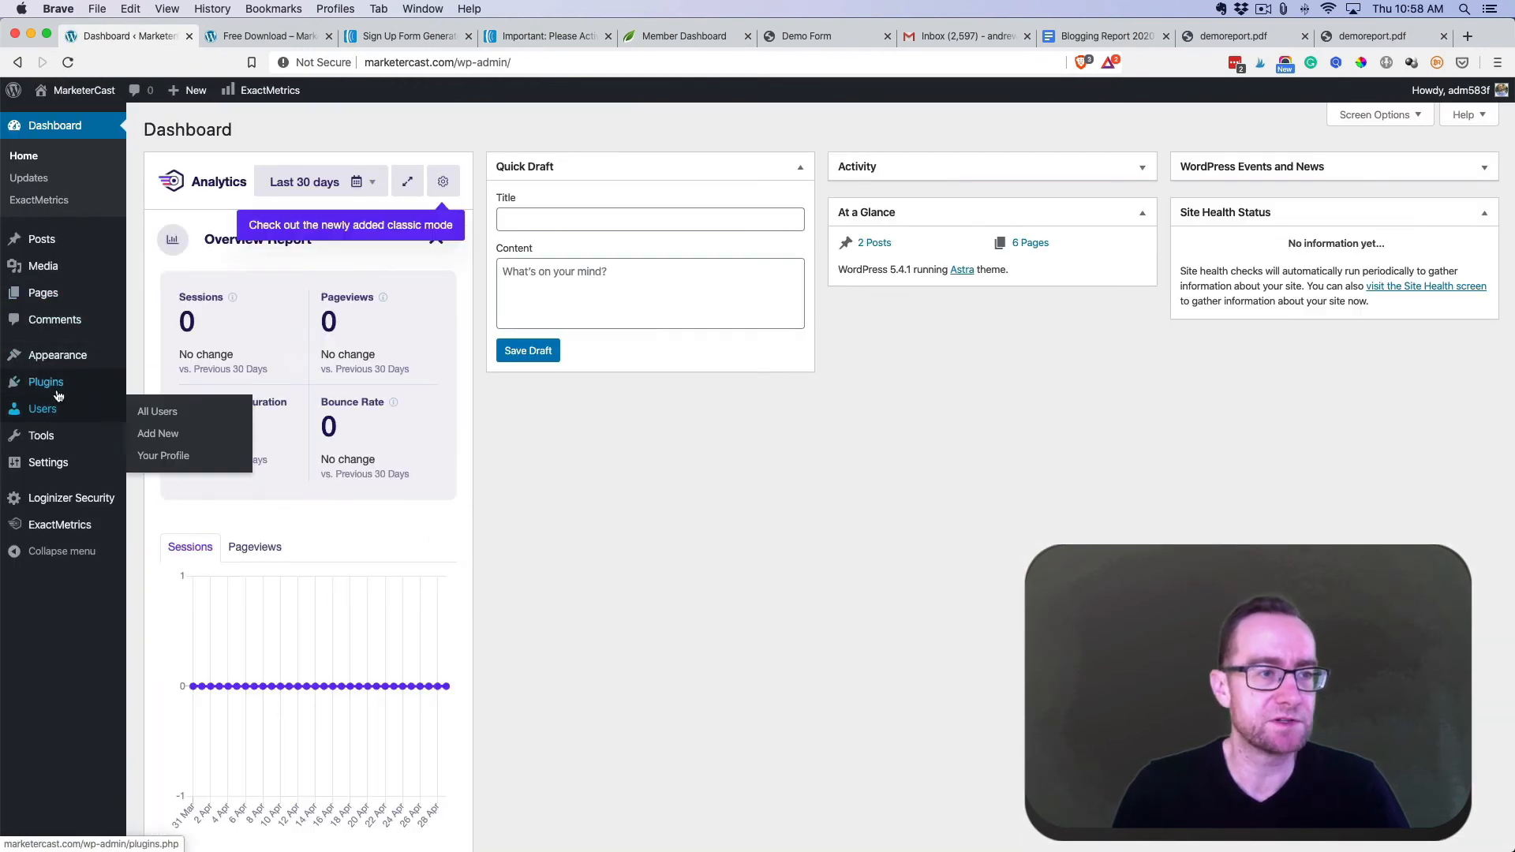
pyautogui.moveTo(64, 435)
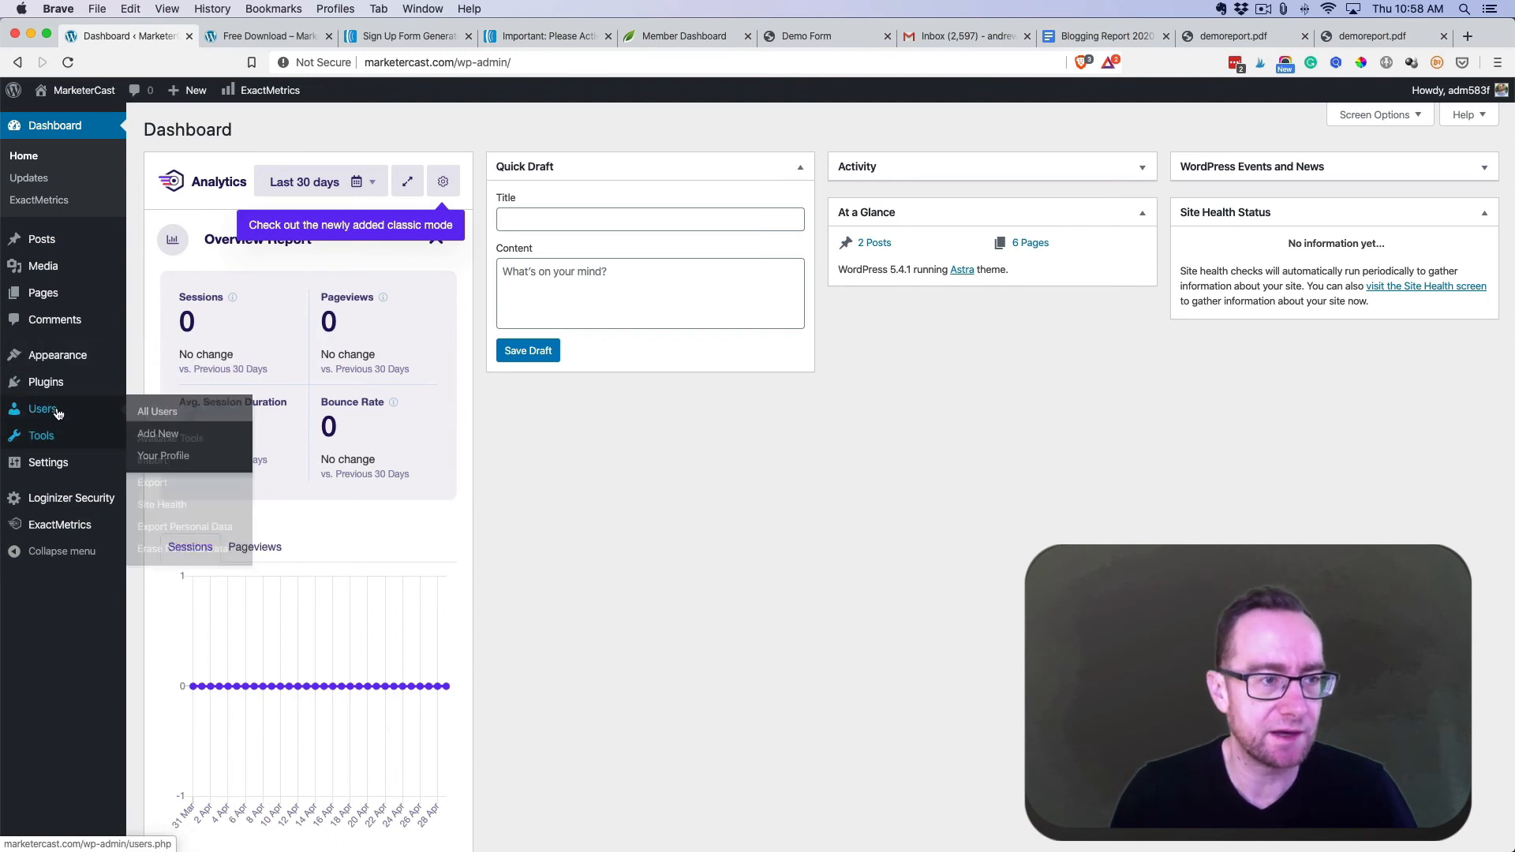
pyautogui.moveTo(110, 270)
pyautogui.click(166, 294)
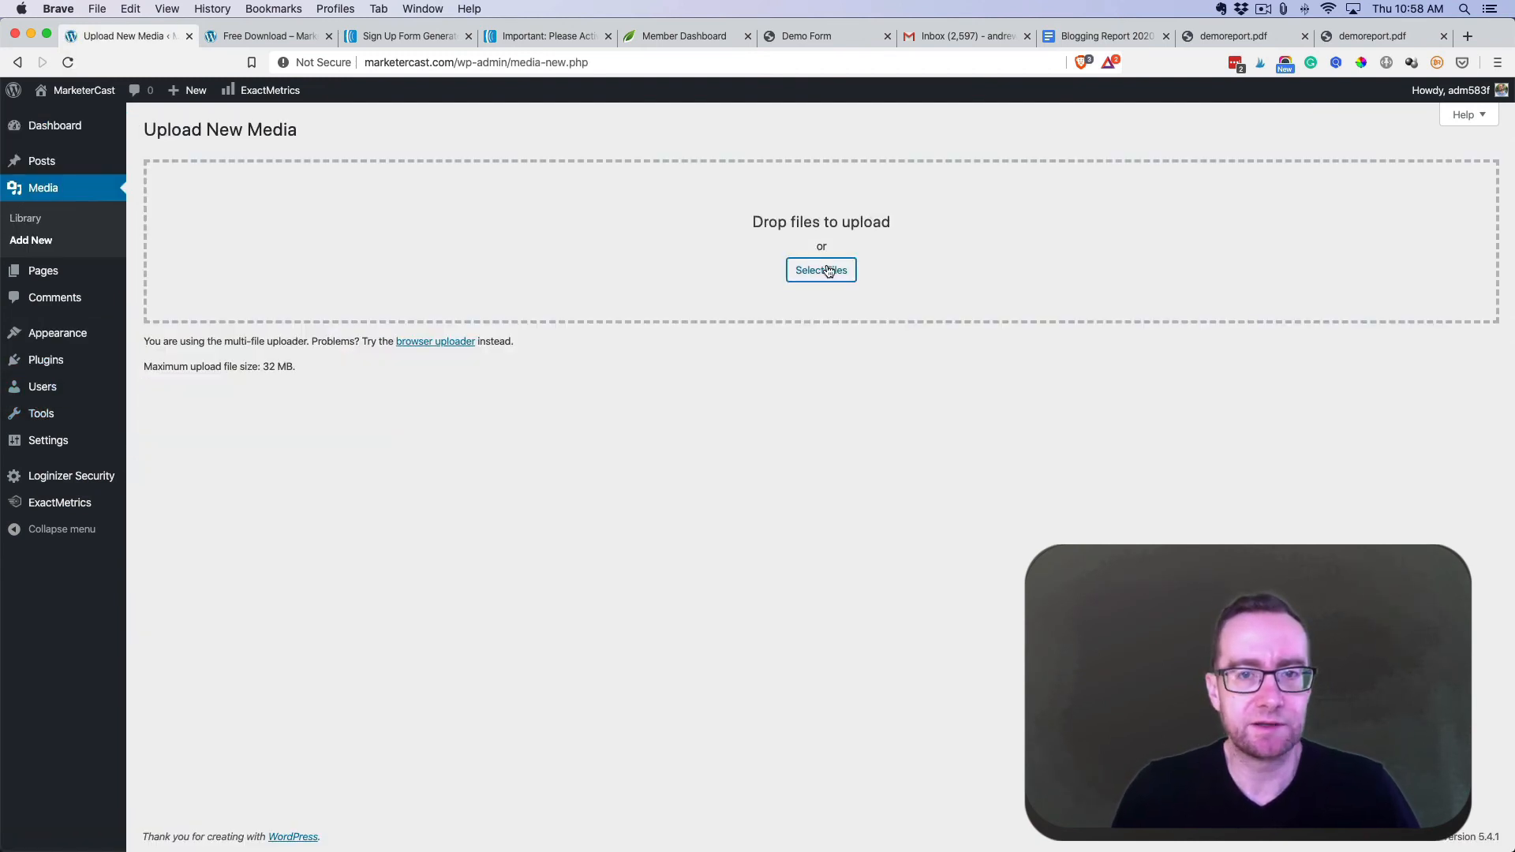
pyautogui.click(828, 271)
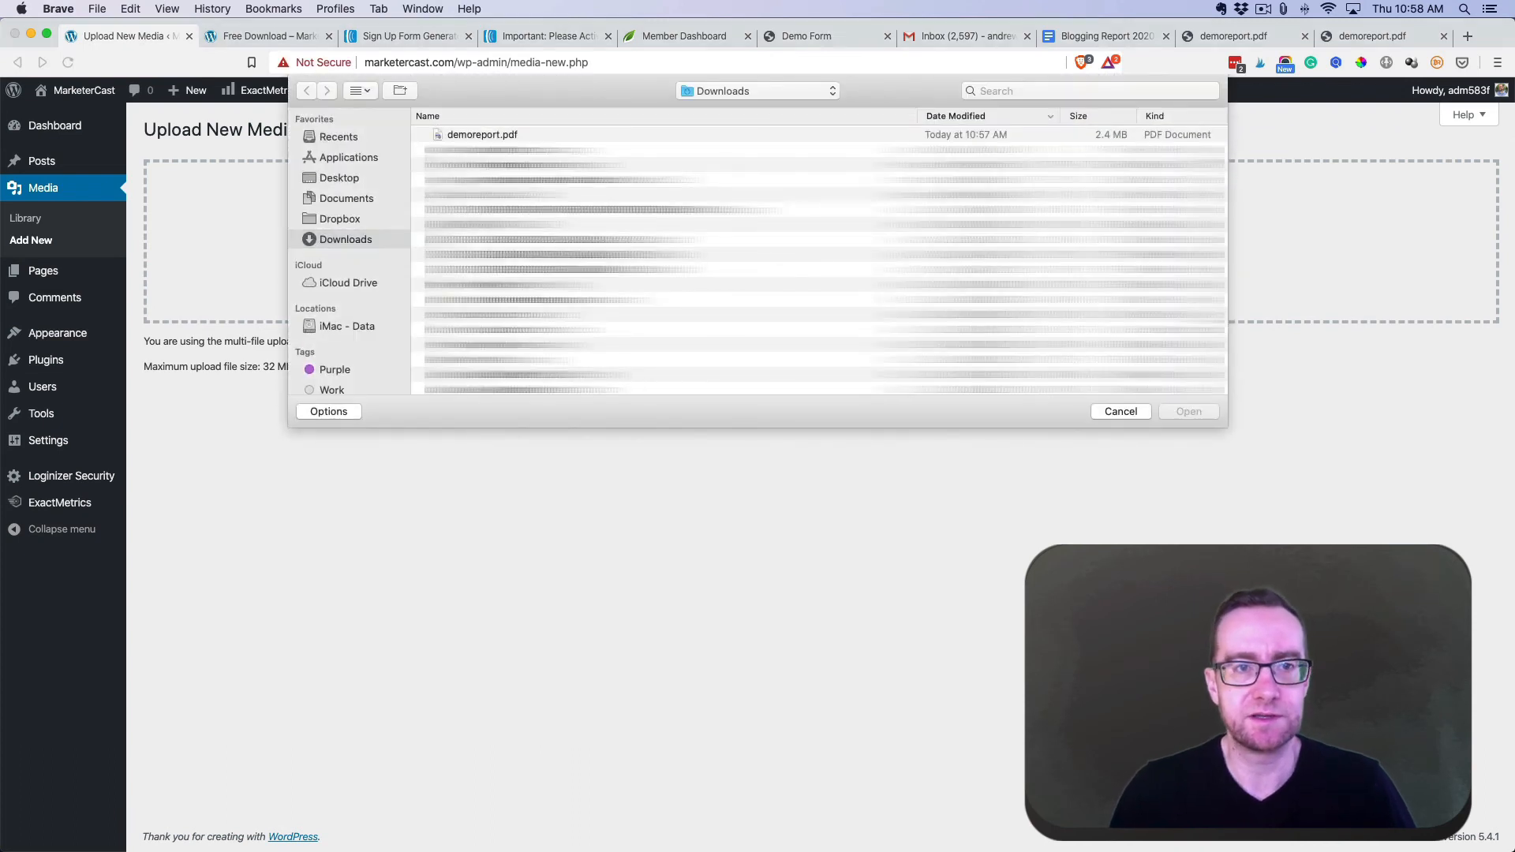
pyautogui.click(482, 135)
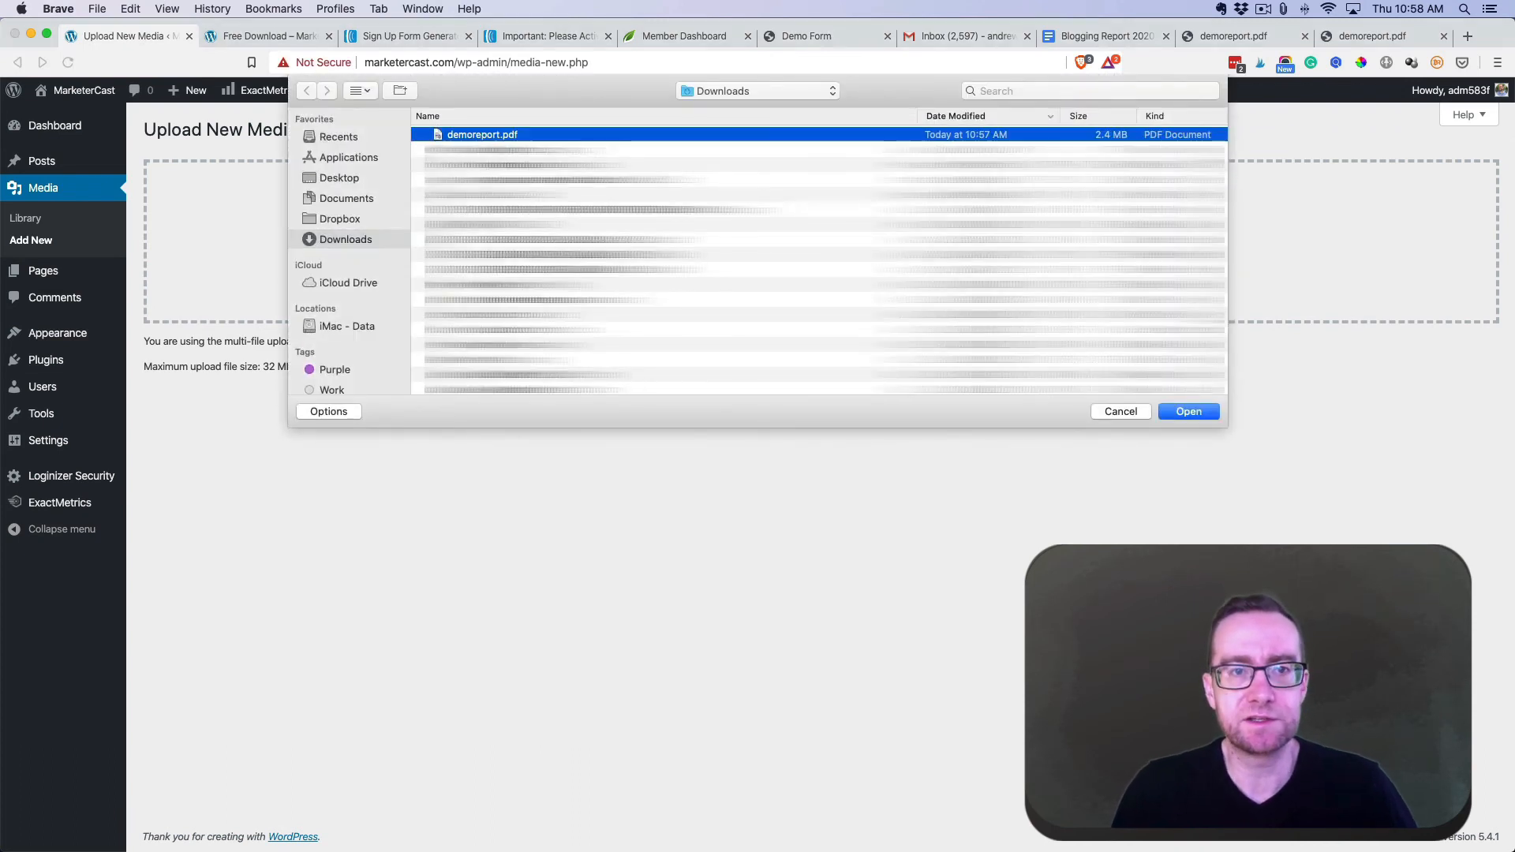
pyautogui.click(1189, 411)
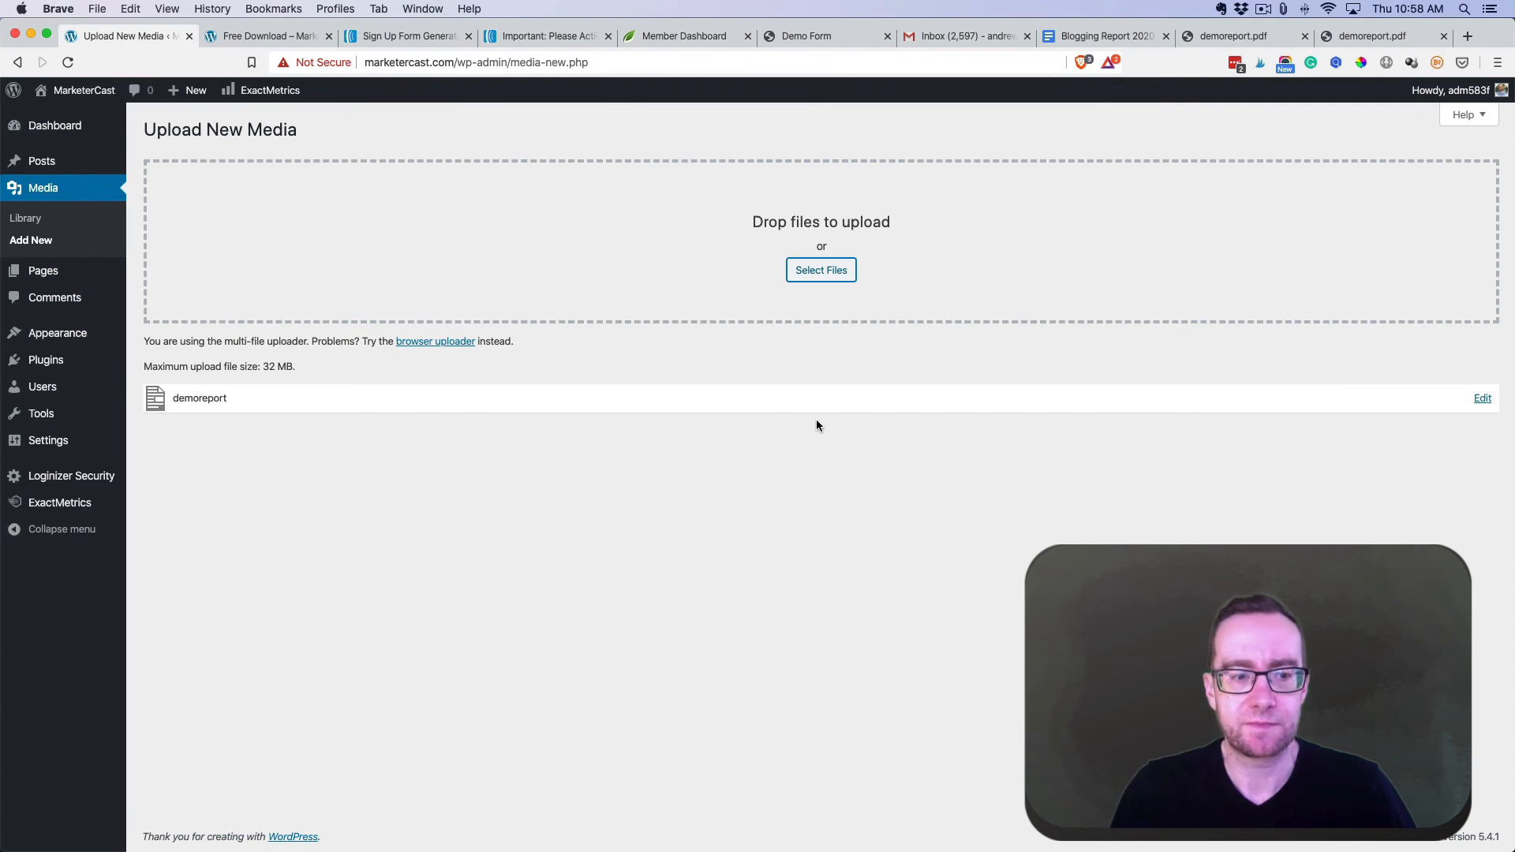
pyautogui.click(1480, 397)
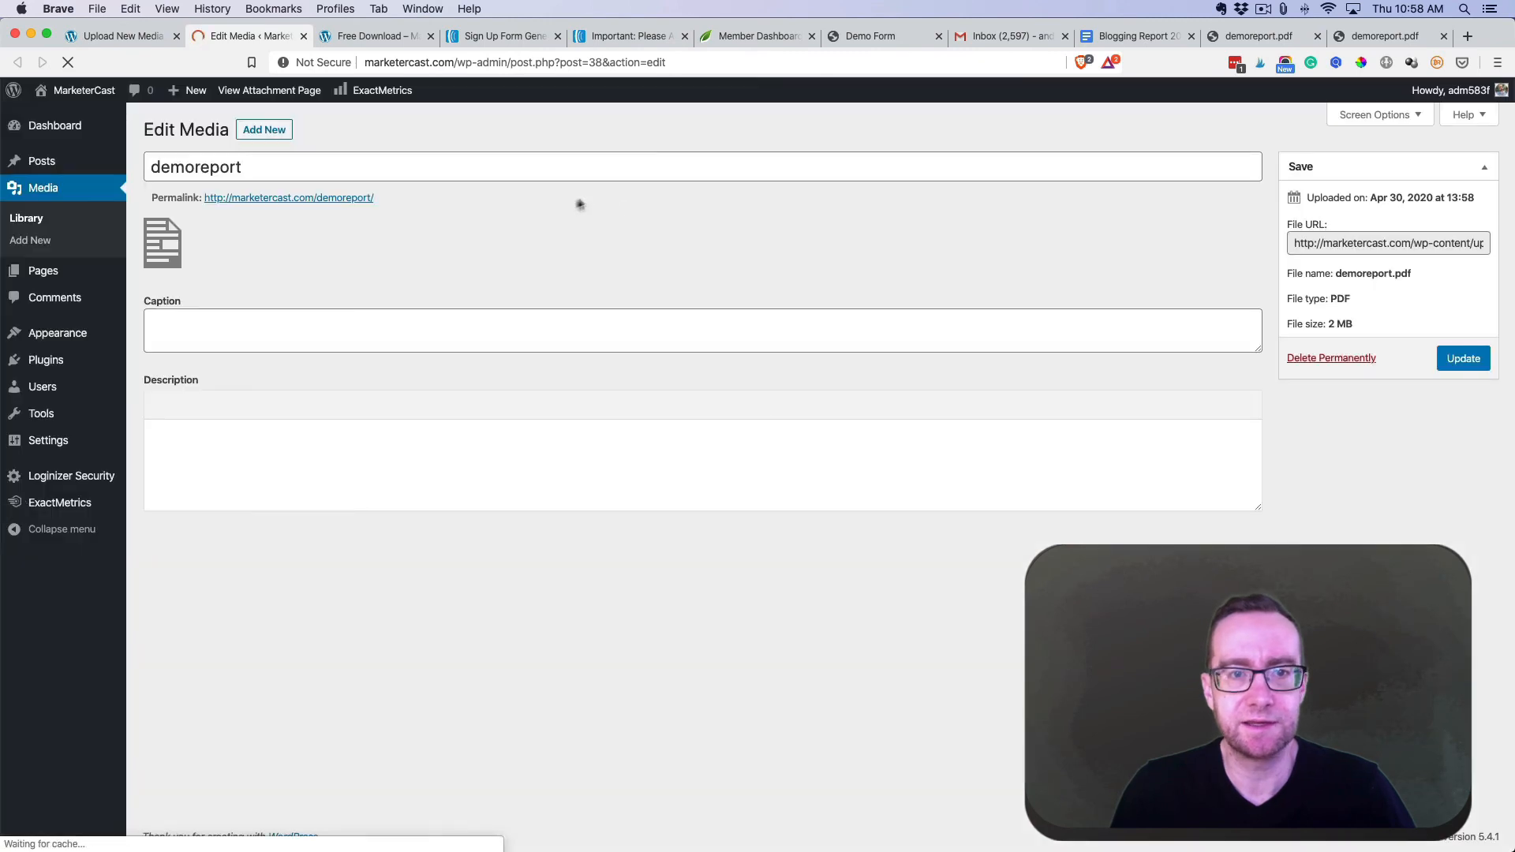
# - Copy demoreport.pdf's link address from the Media Library, then bring up Pages > All Pages
pyautogui.click(1359, 243)
pyautogui.doubleClick(1358, 243)
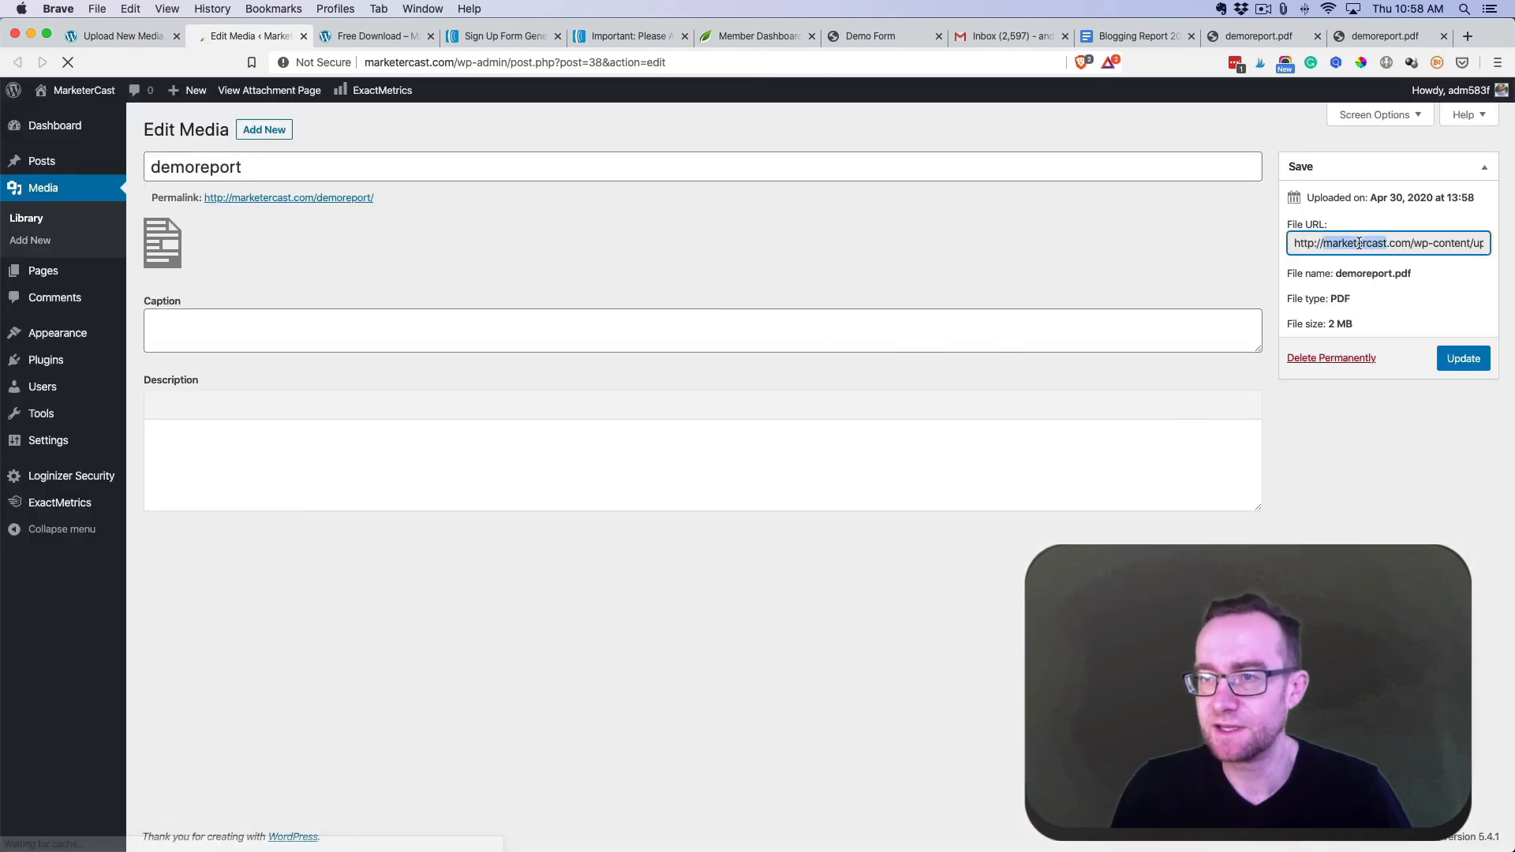
pyautogui.tripleClick(1359, 243)
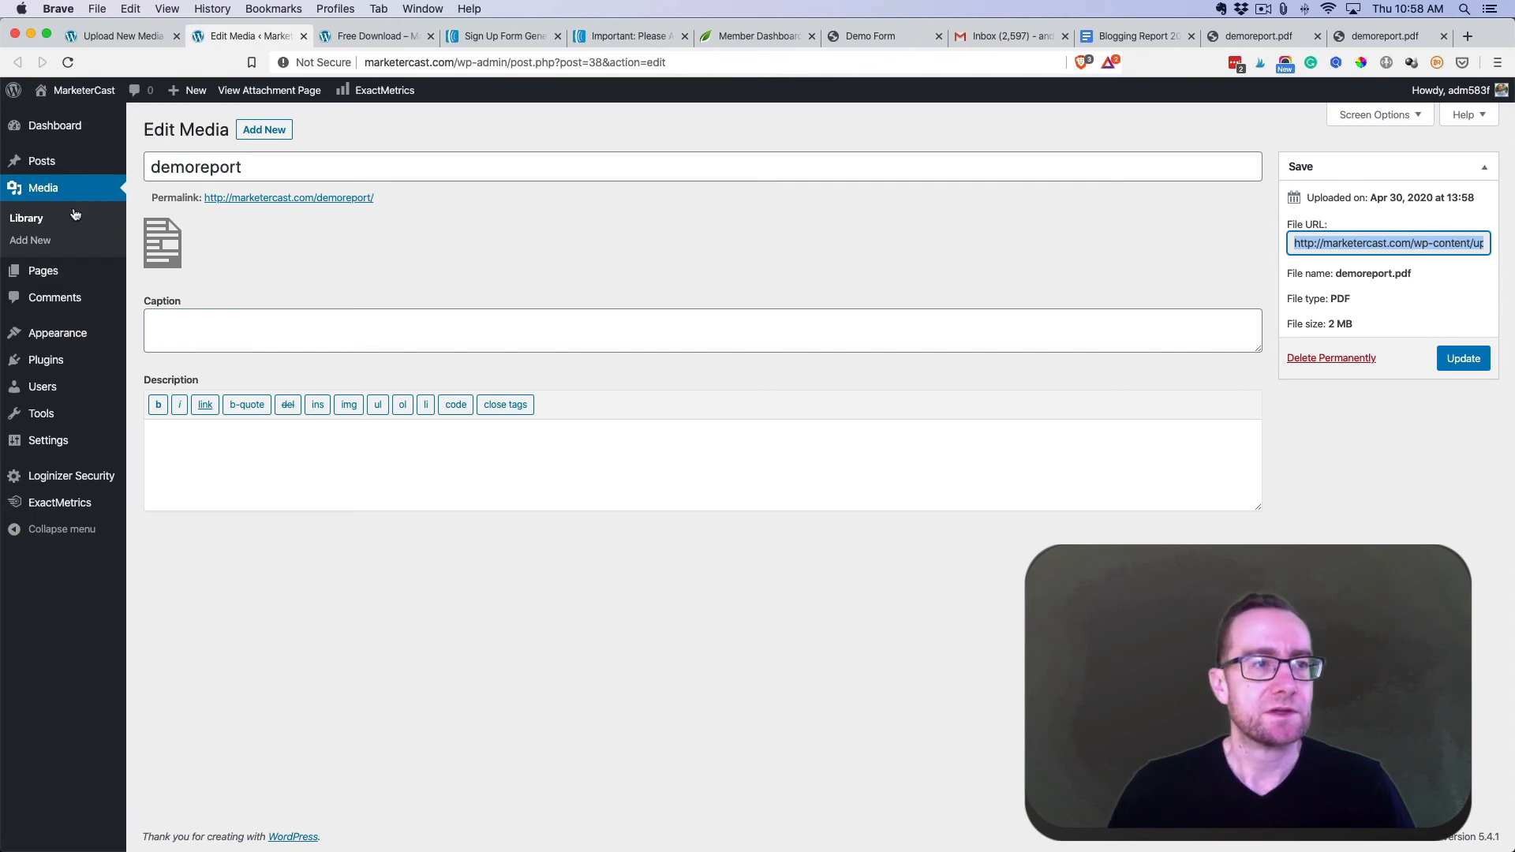
pyautogui.click(36, 224)
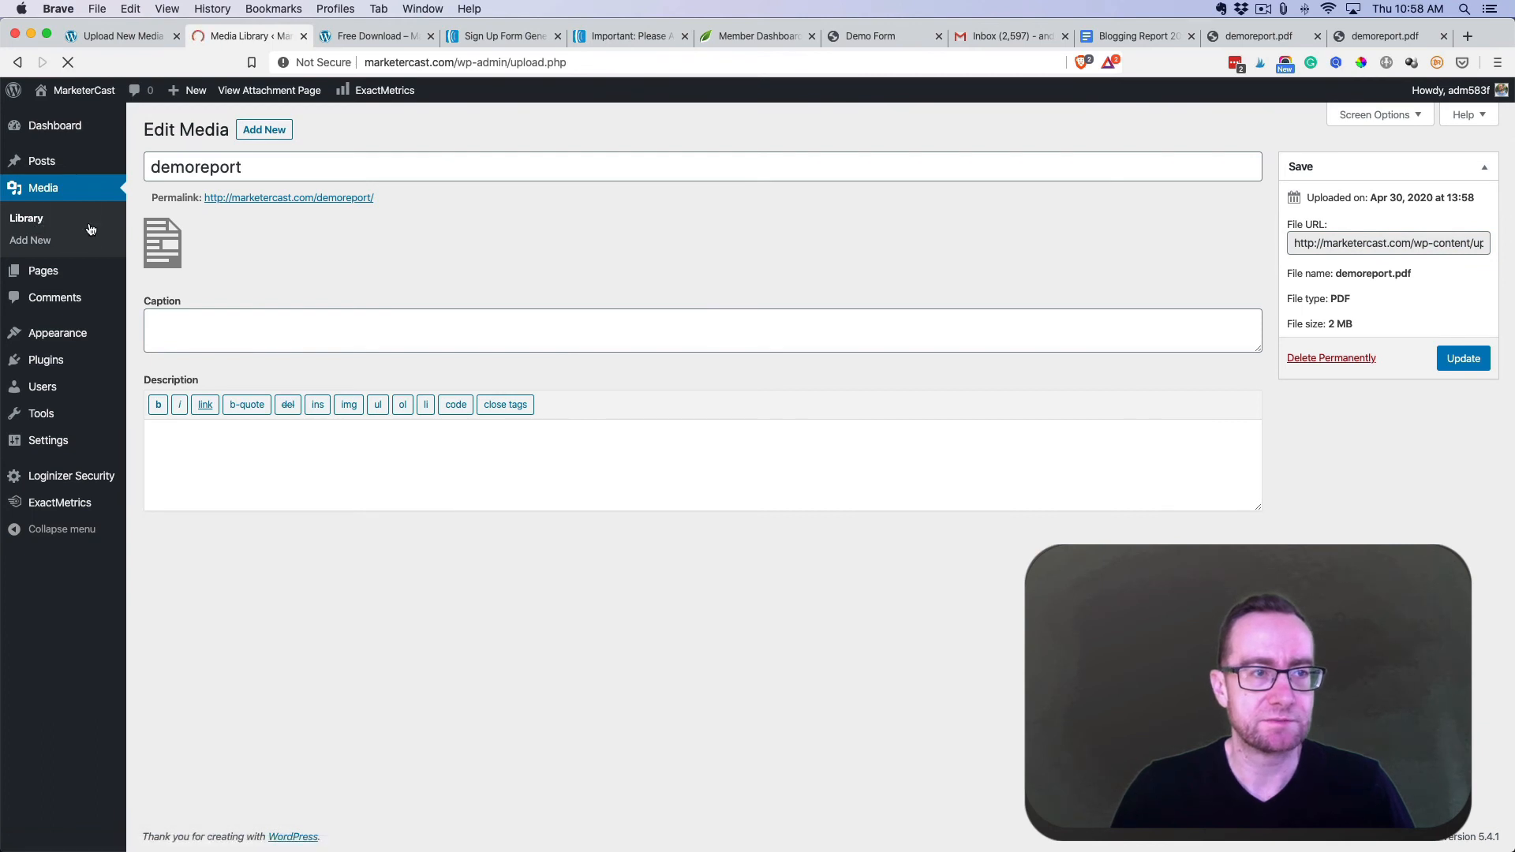
pyautogui.click(217, 262)
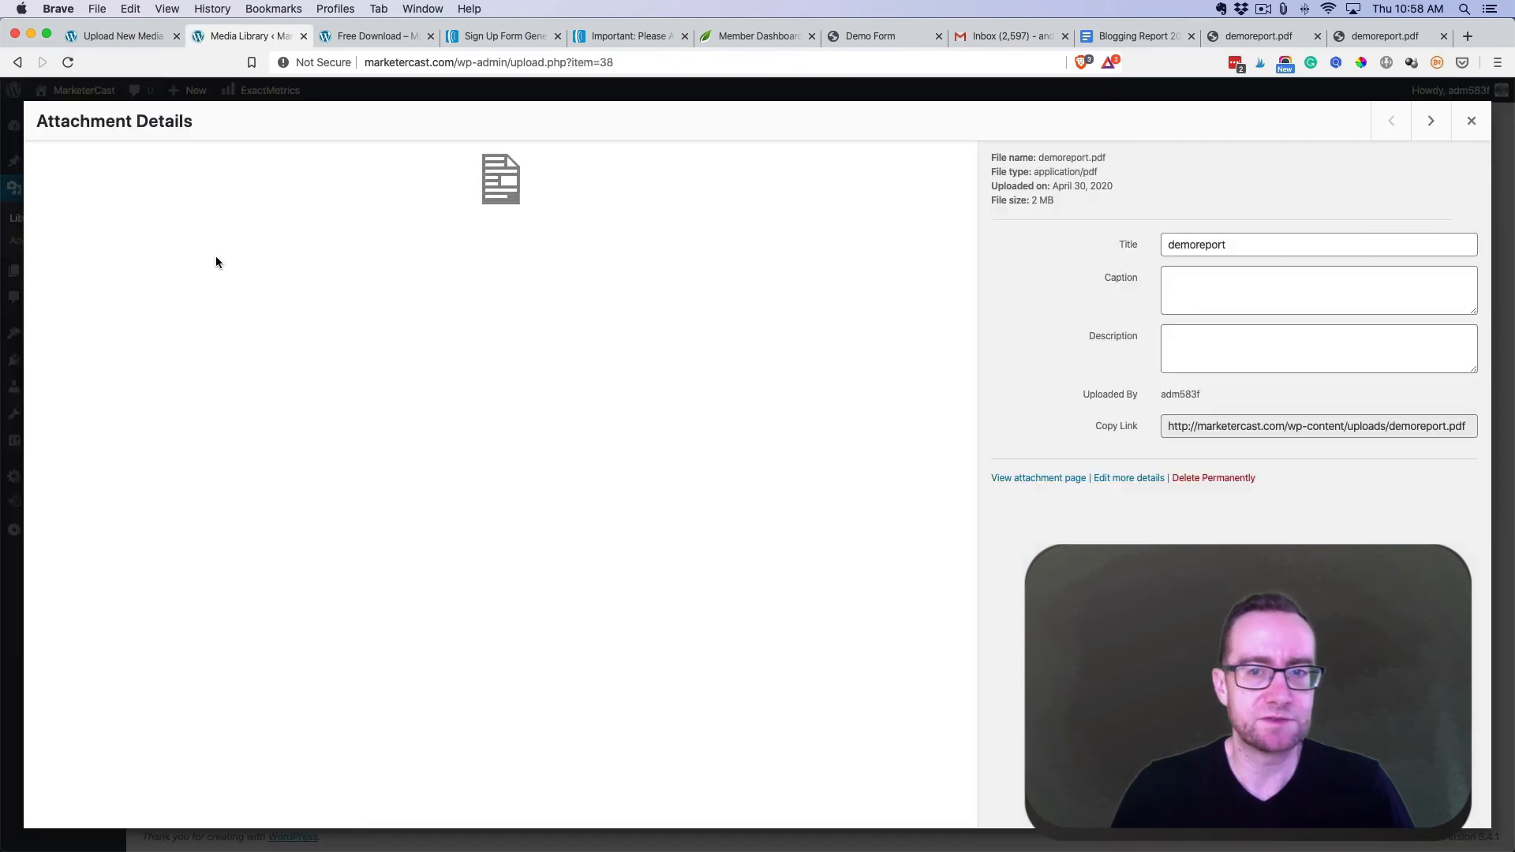
pyautogui.click(1281, 430)
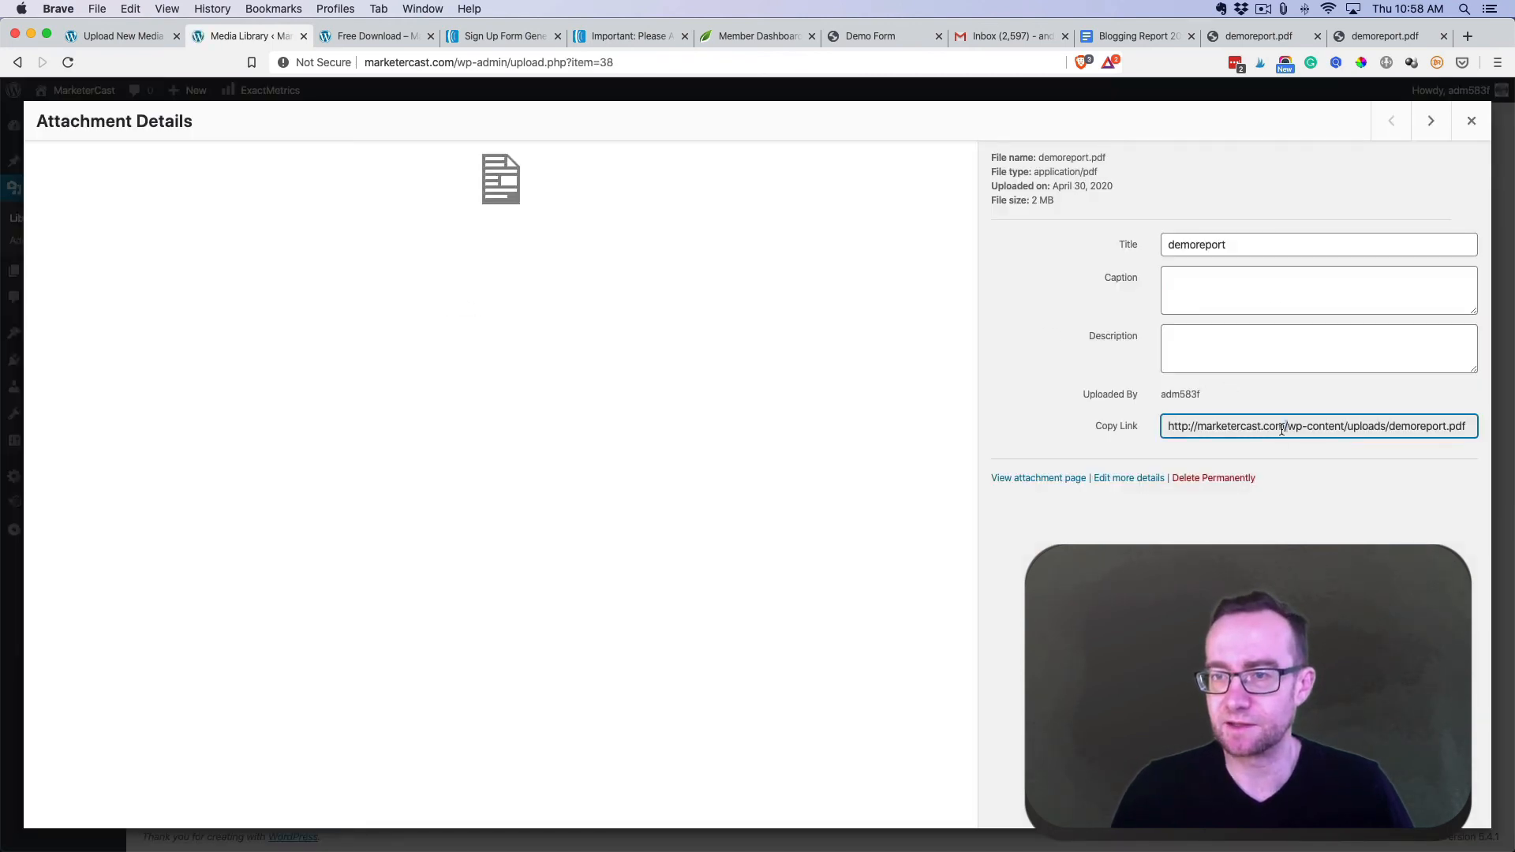
pyautogui.press('super+a')
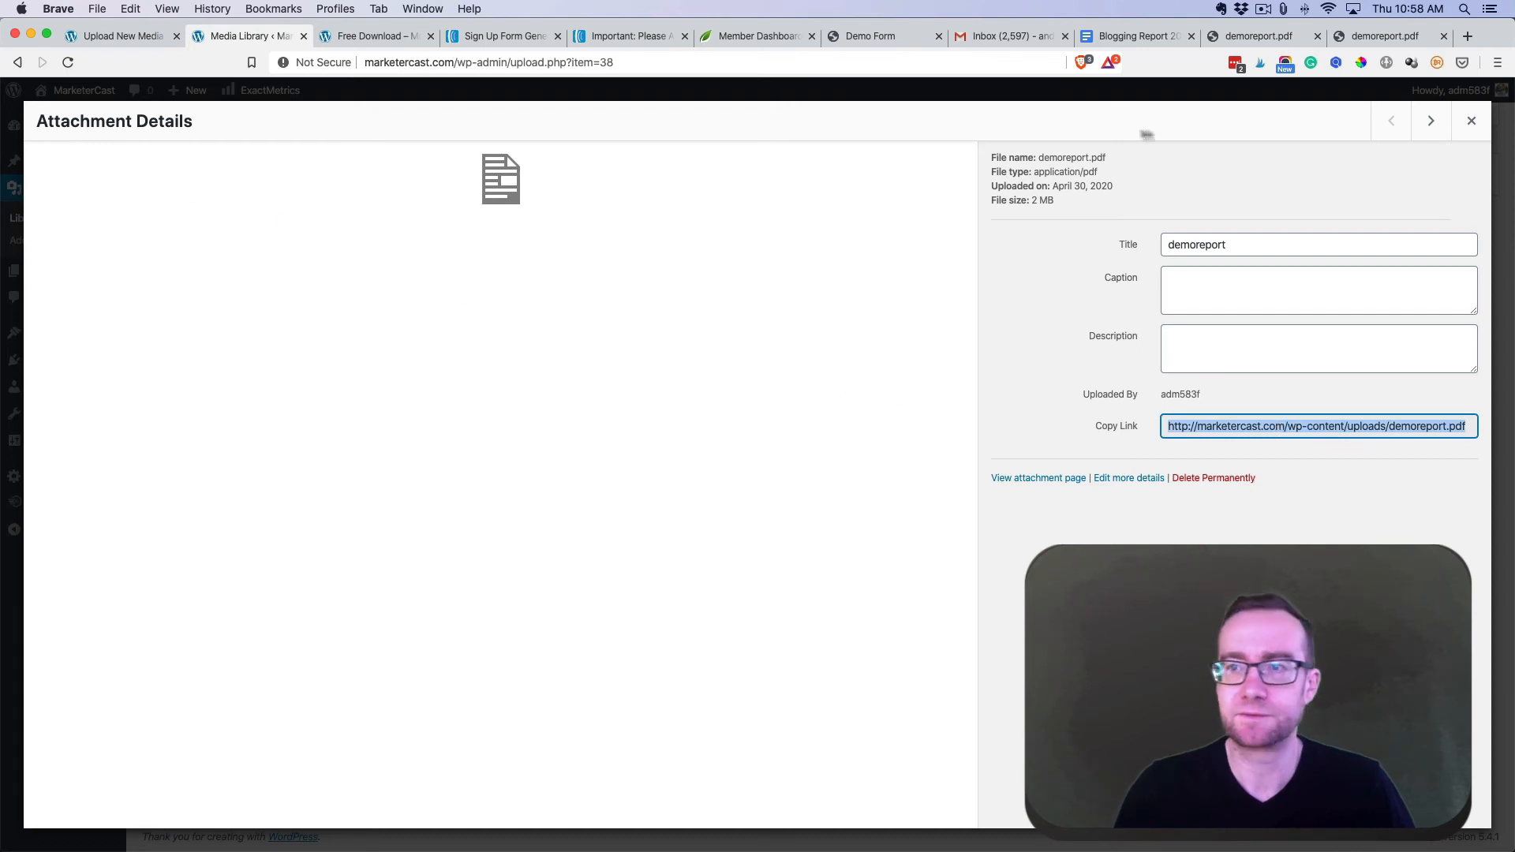
pyautogui.click(1471, 121)
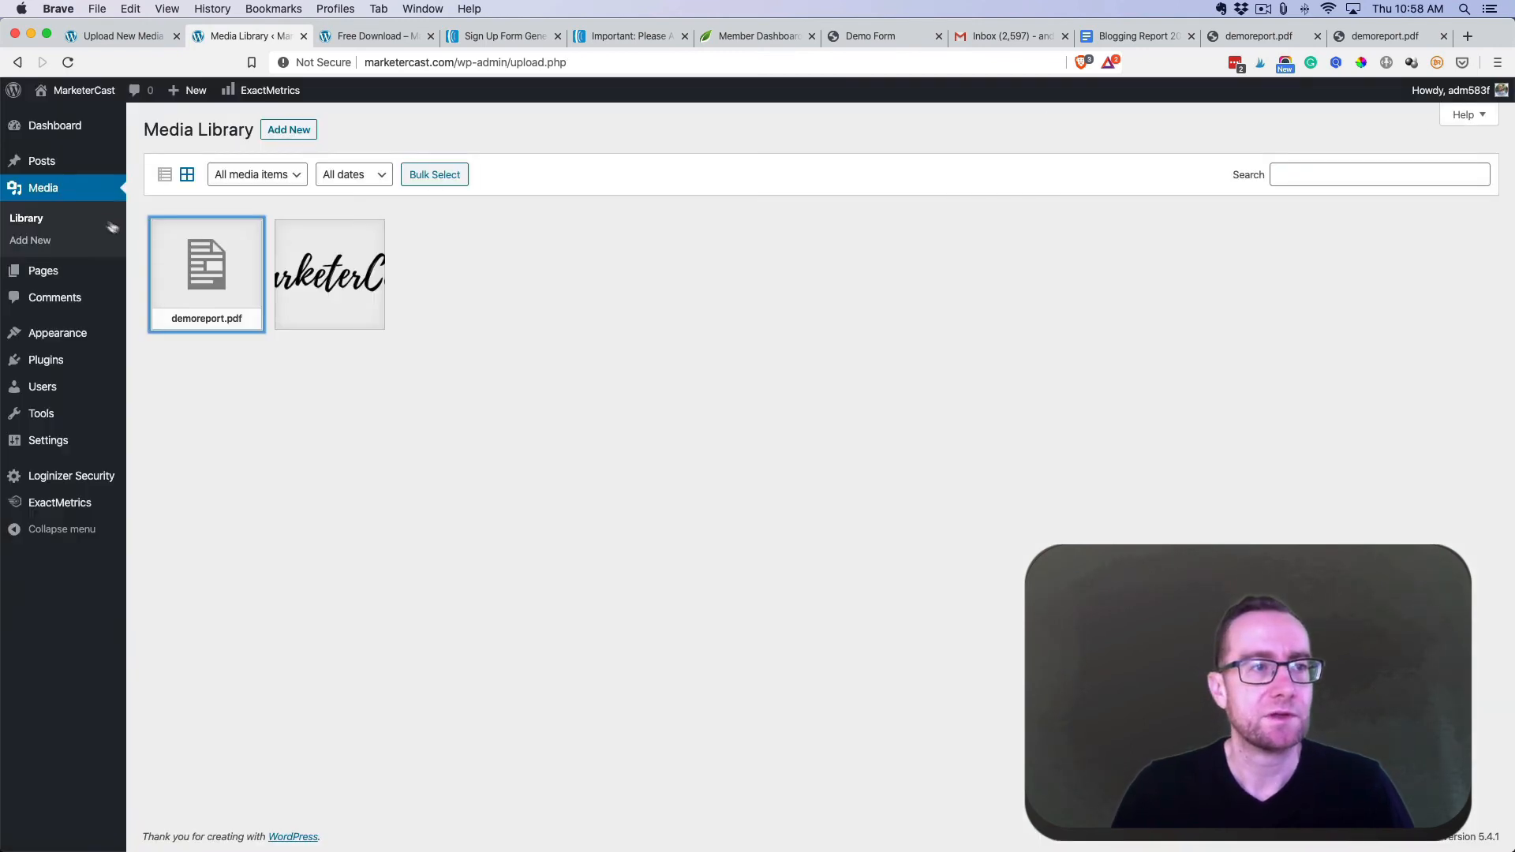
pyautogui.click(156, 276)
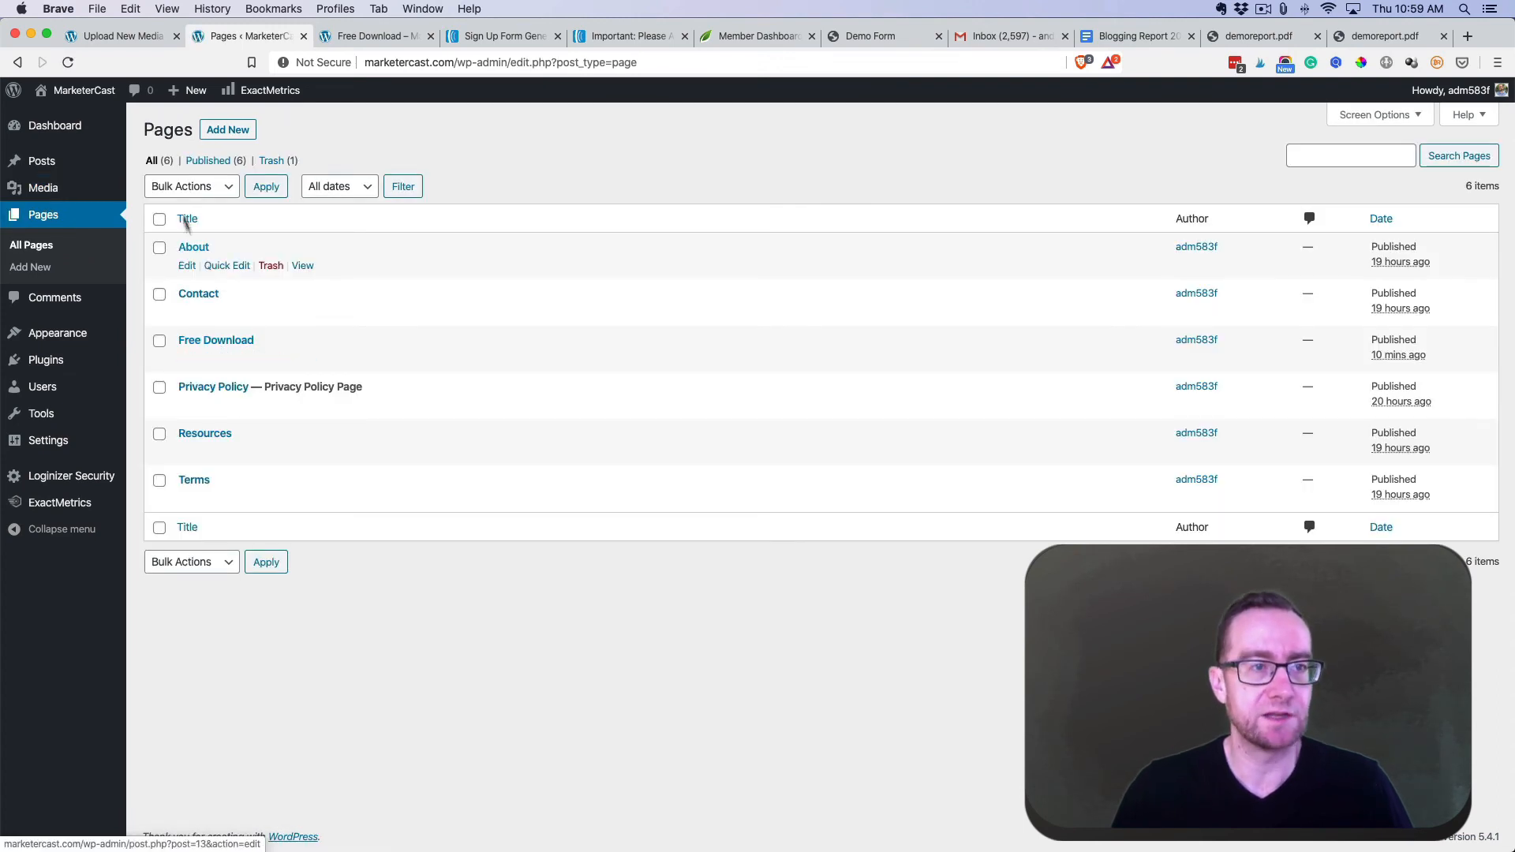
# - Start a new page titled 'Thanks' with a thank-you paragraph and 'Any problems, please contact me.'
pyautogui.click(227, 131)
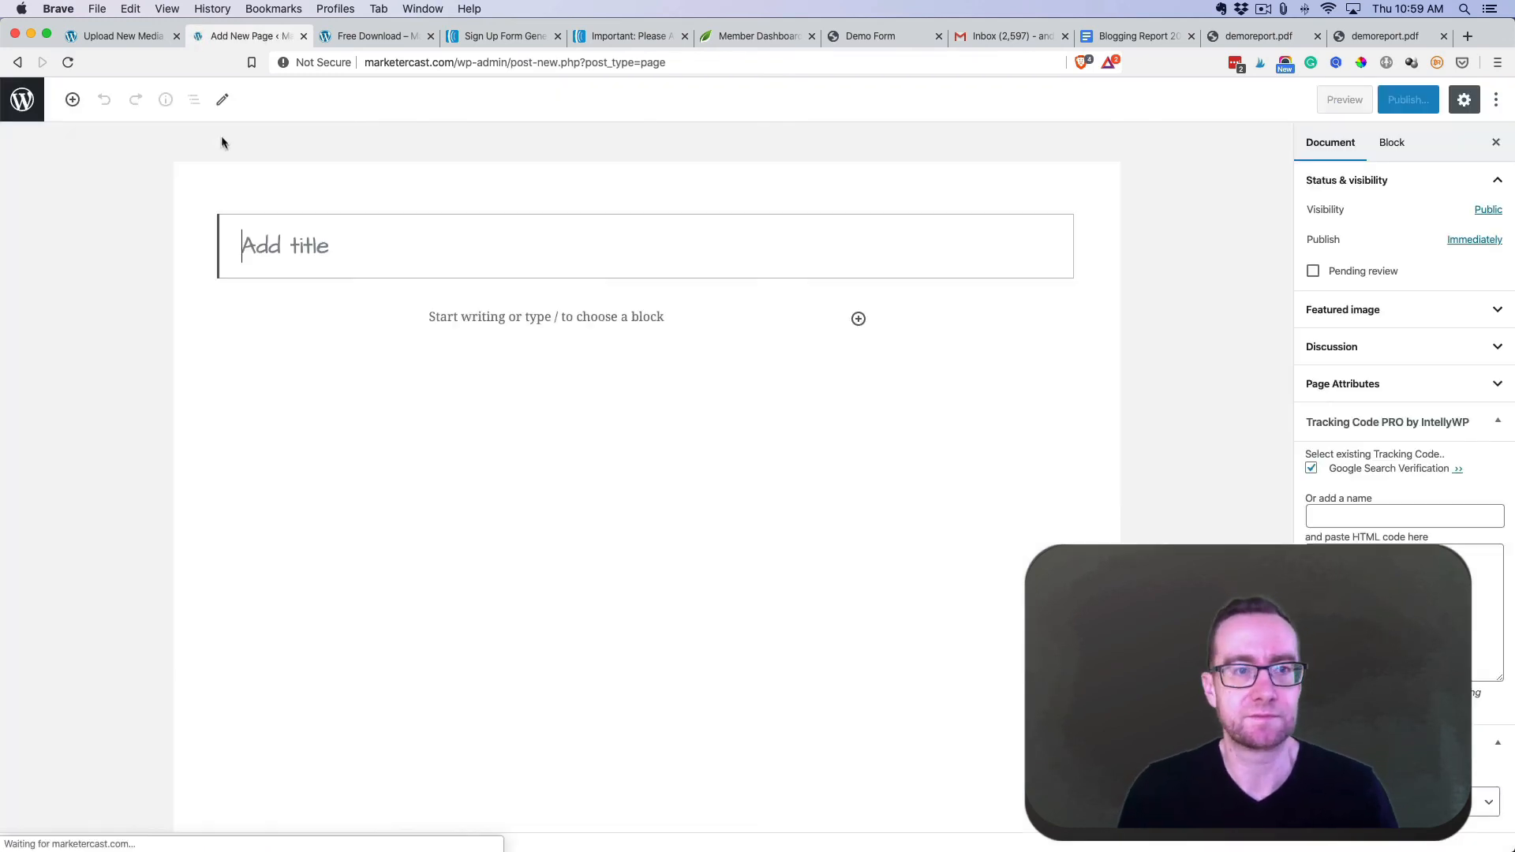
pyautogui.write('Thank')
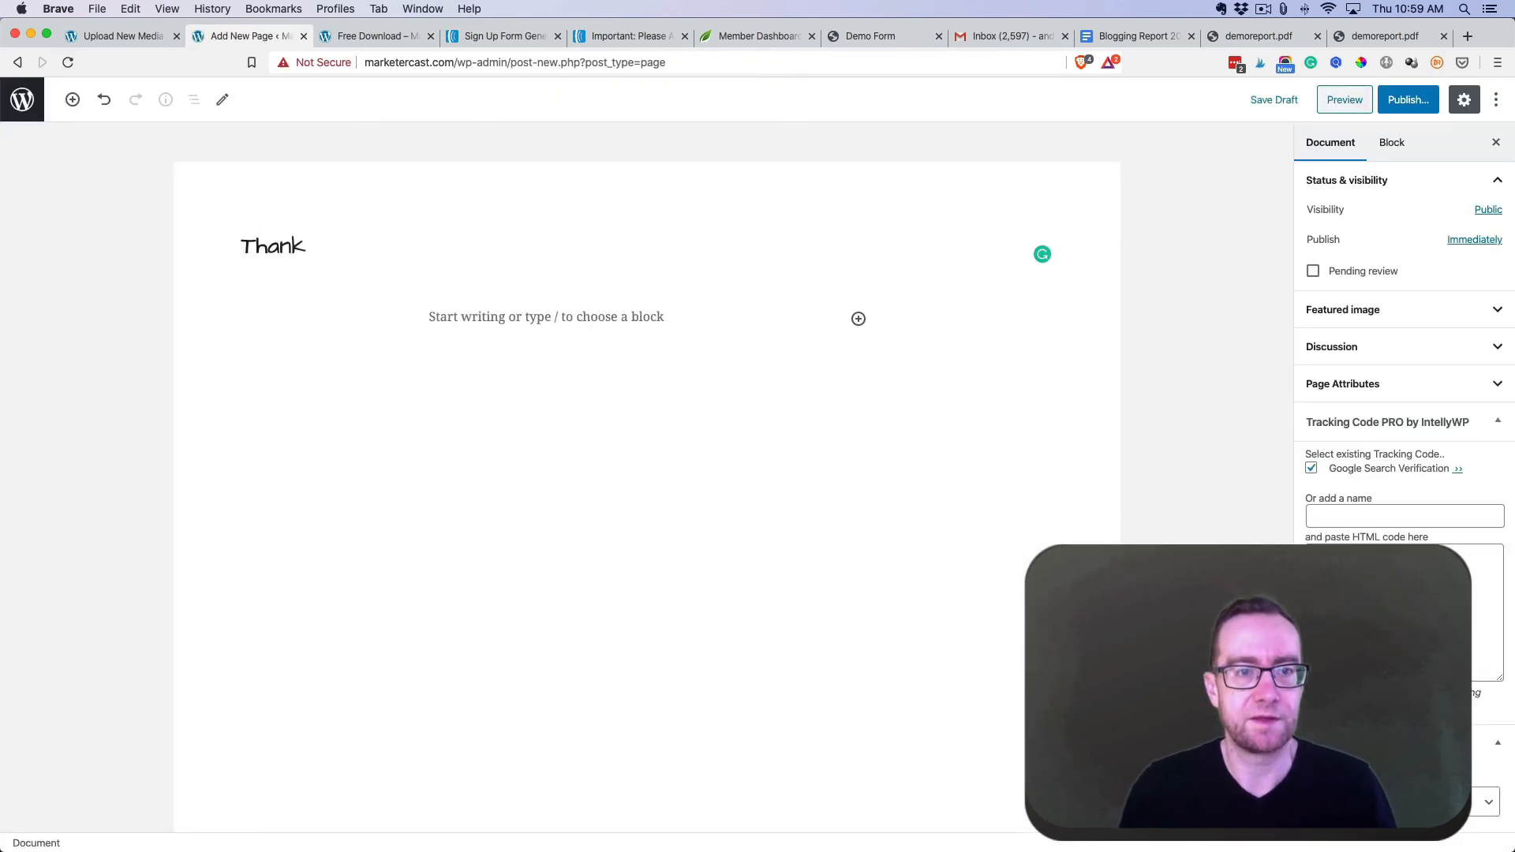
pyautogui.write('s')
pyautogui.click(471, 314)
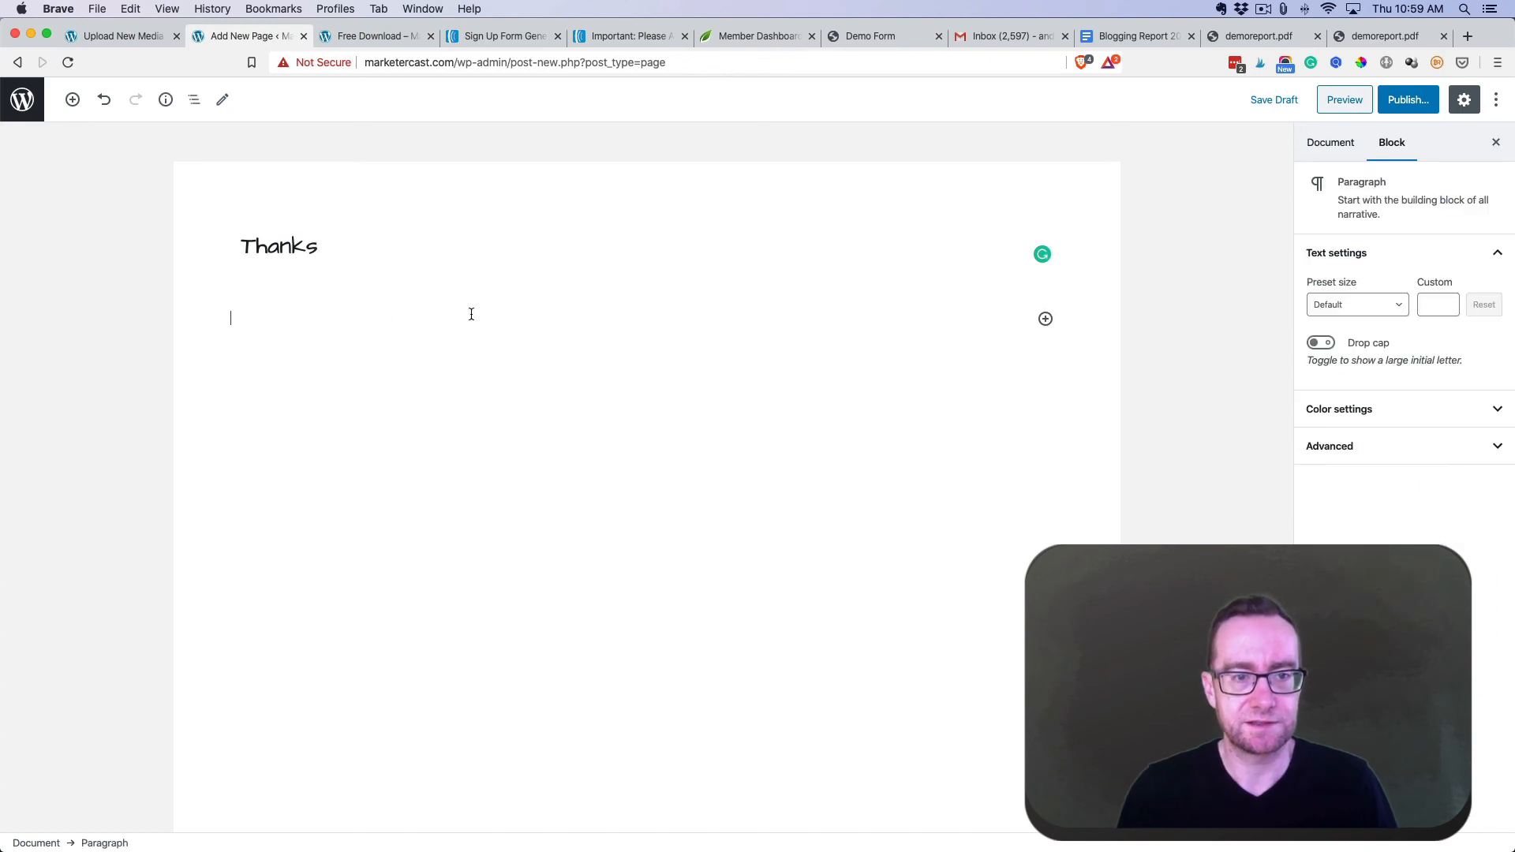
pyautogui.write('Thanks for')
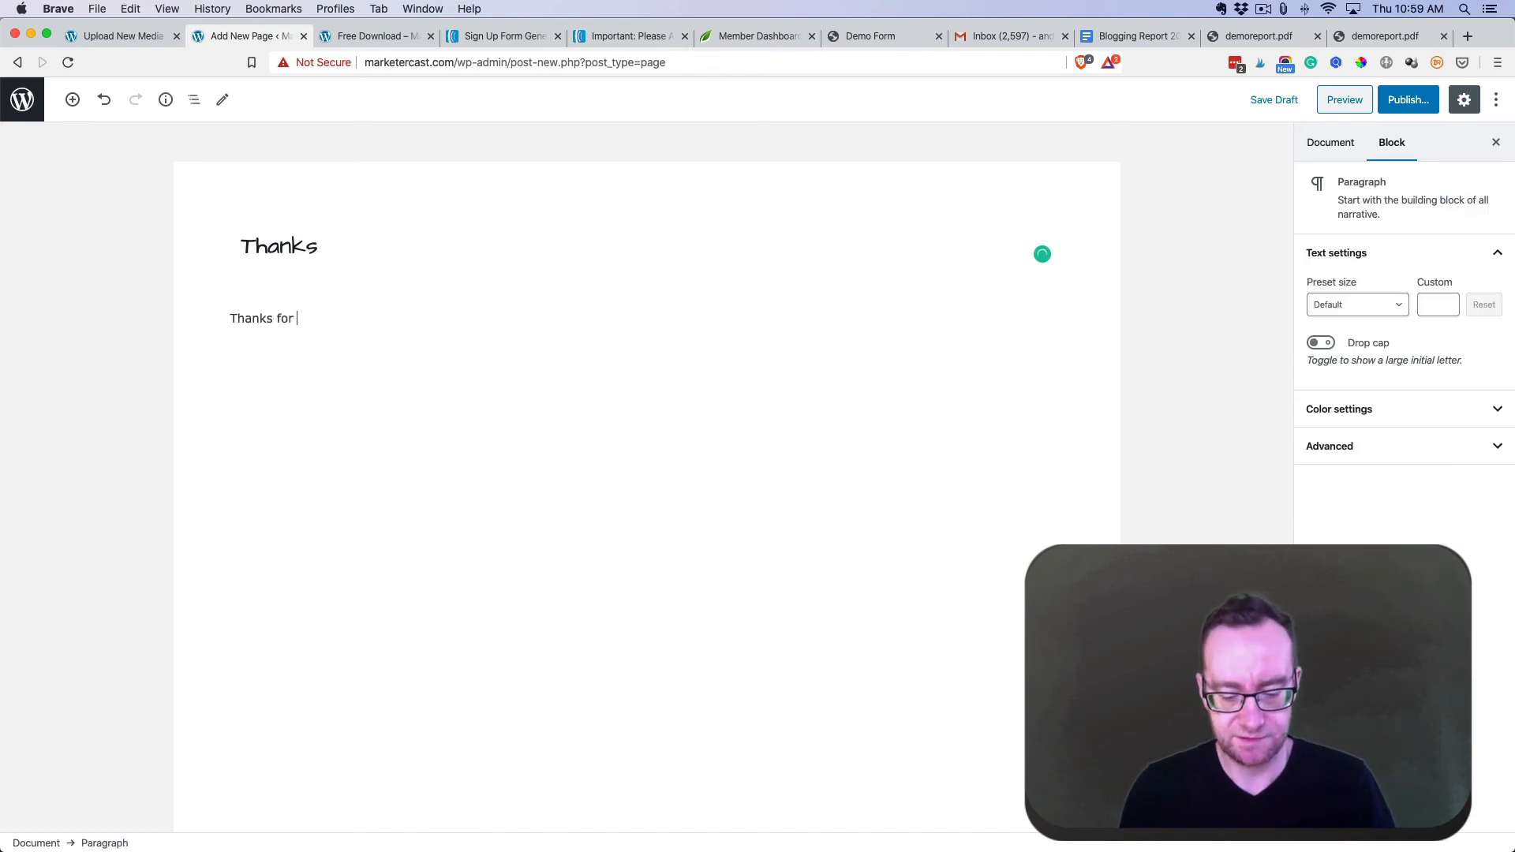
pyautogui.write(' reque')
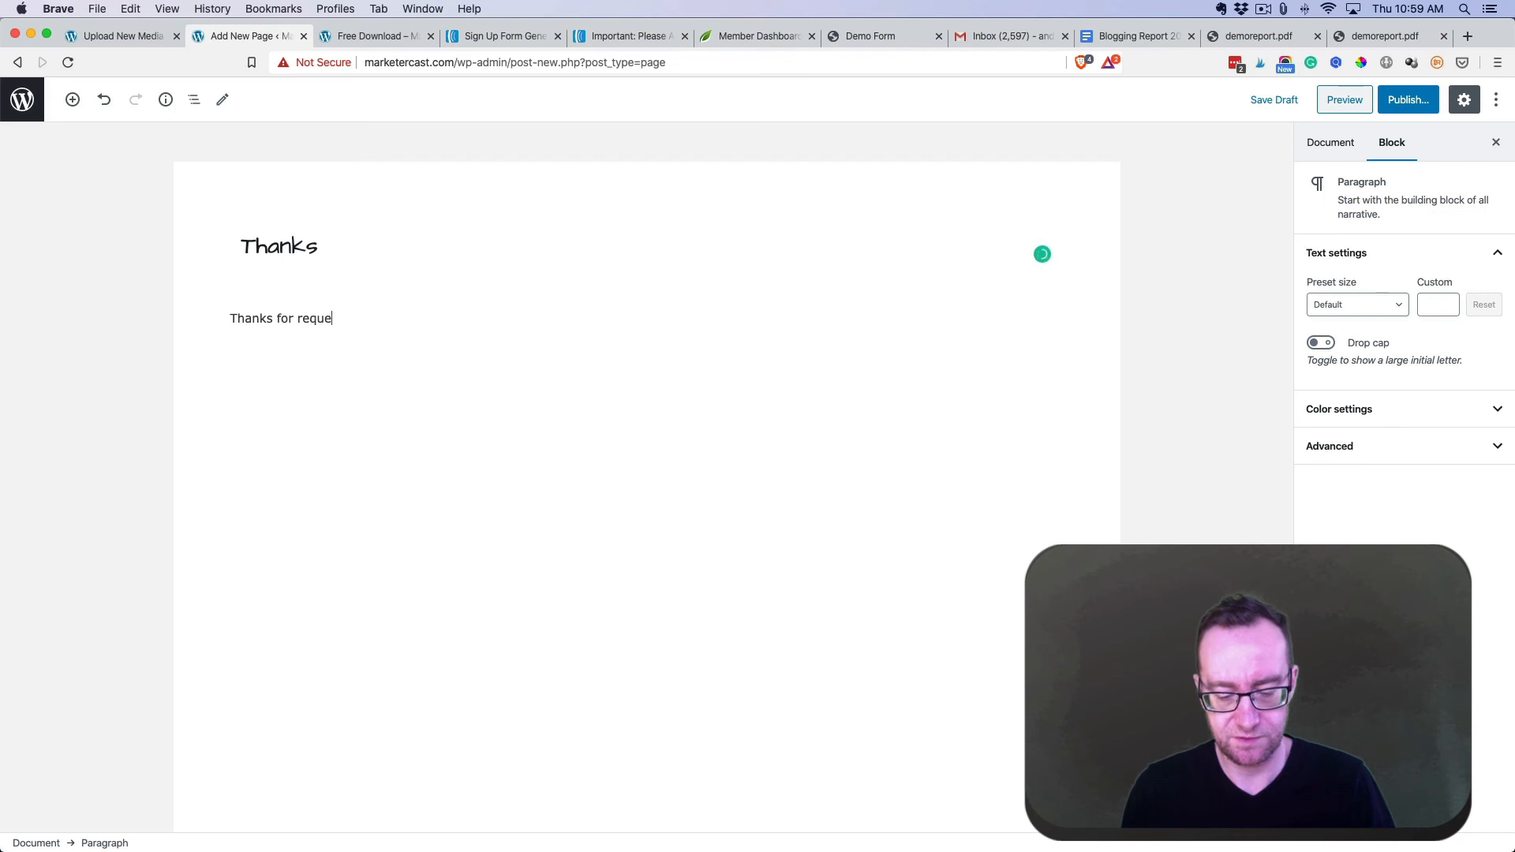
pyautogui.write('sting this free report.')
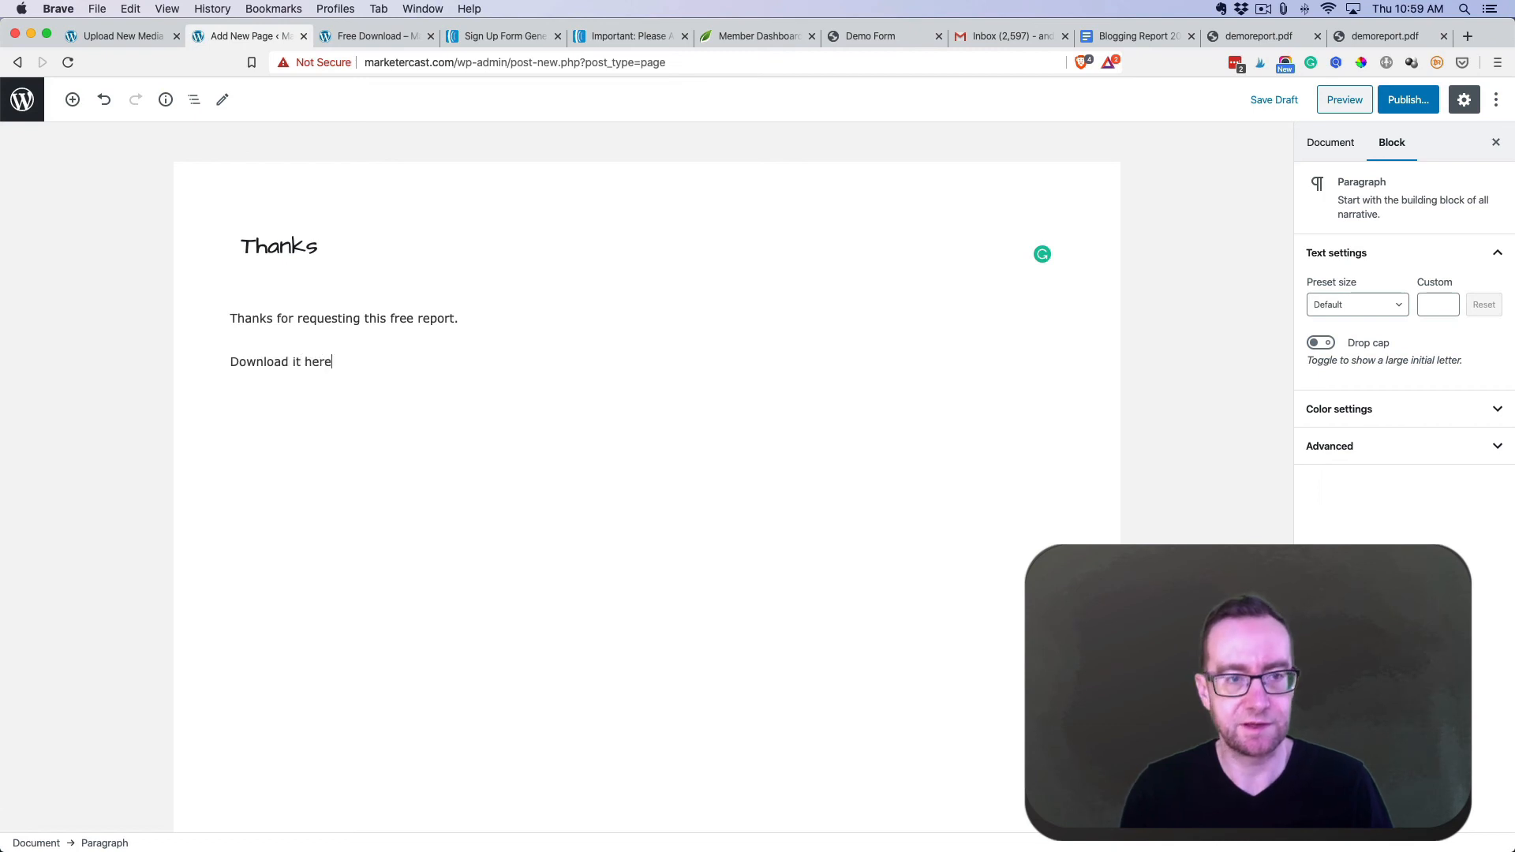
pyautogui.write('An')
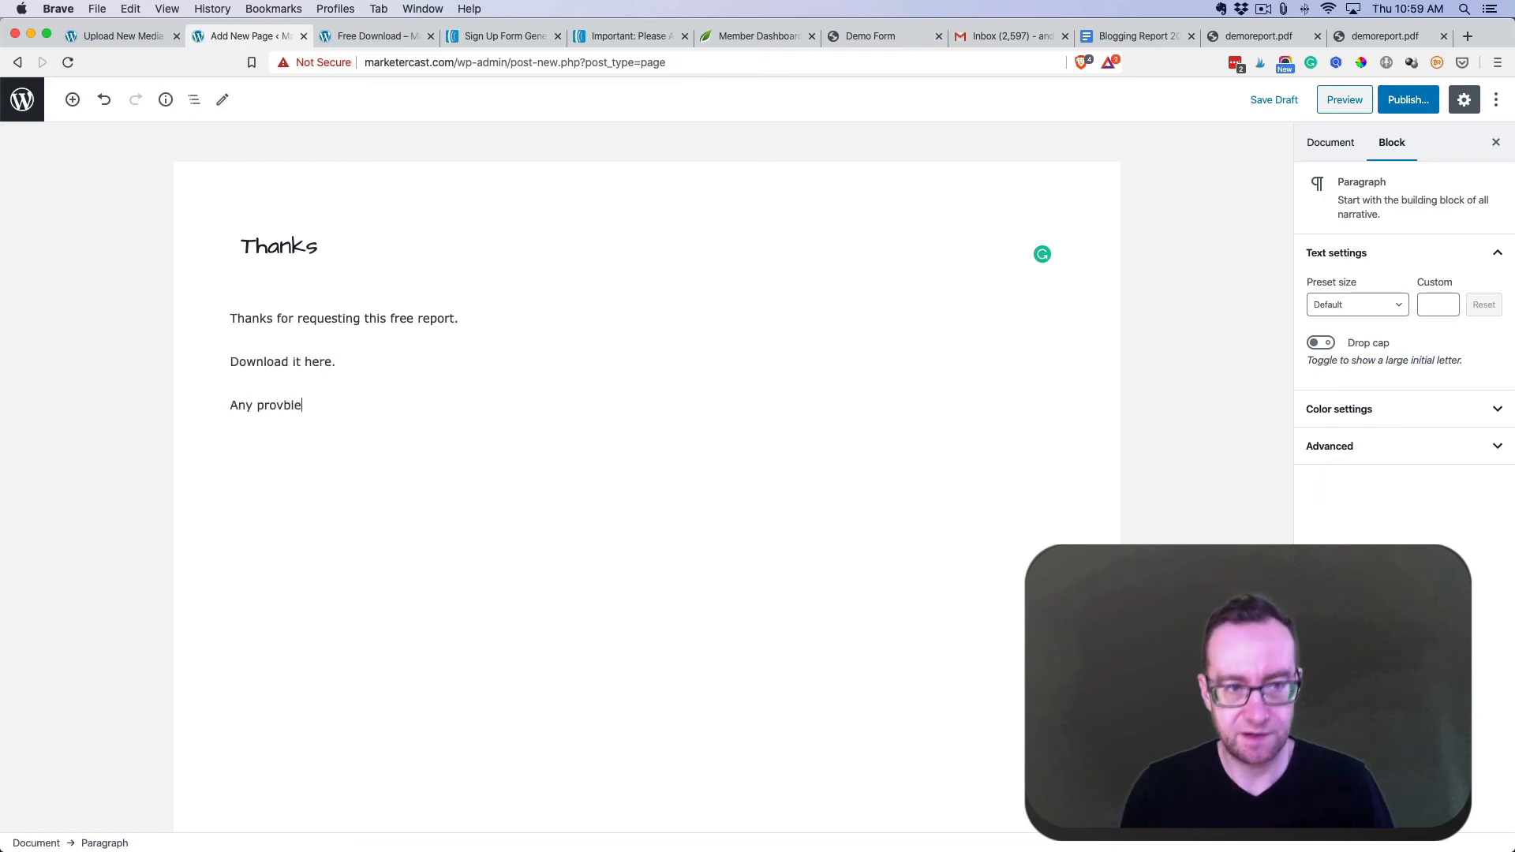
pyautogui.write('y prob')
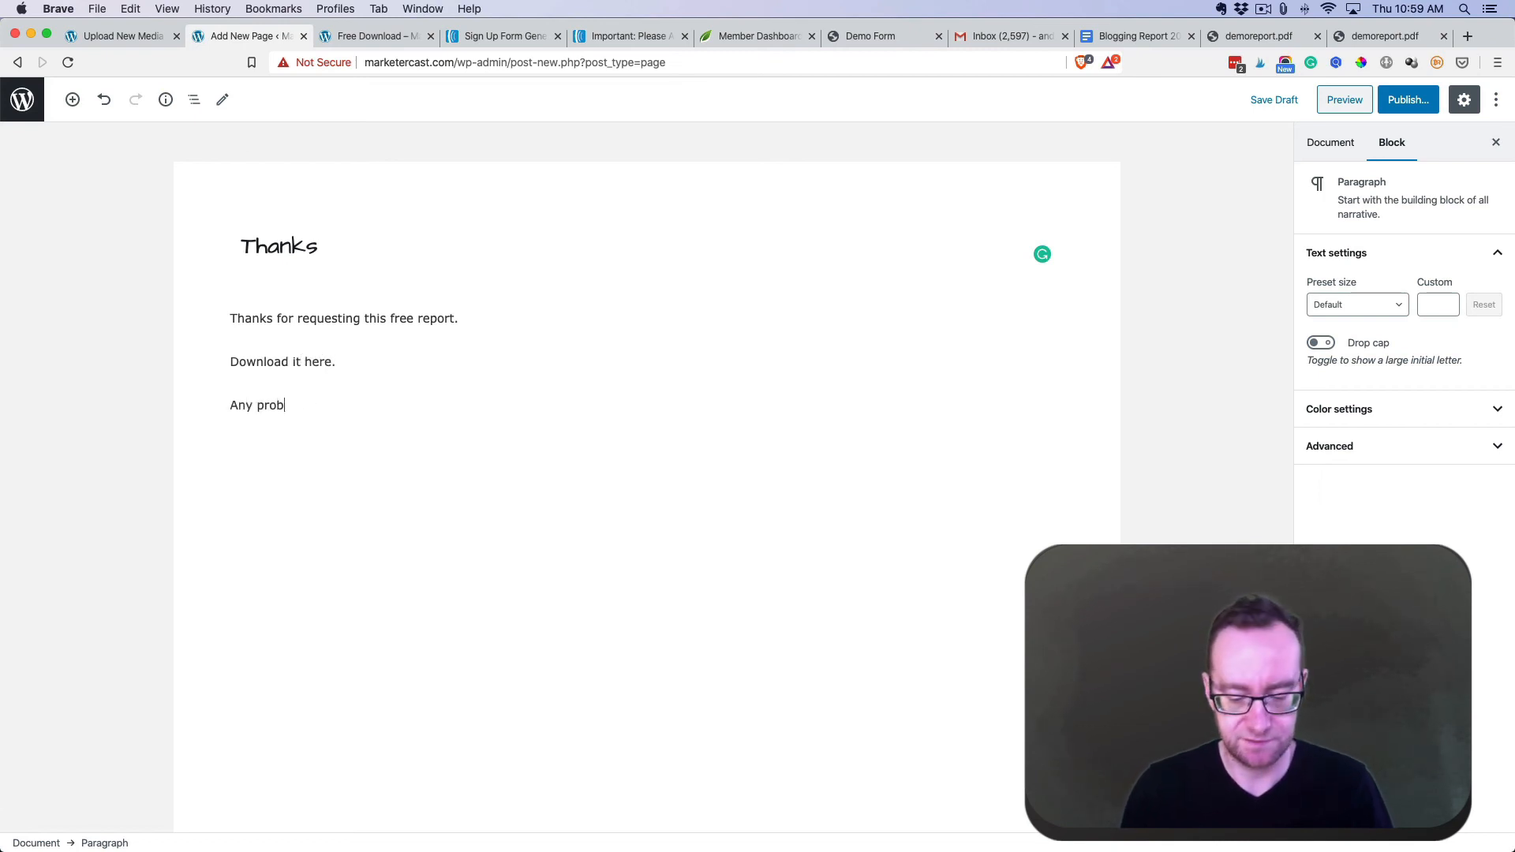
pyautogui.write('lems, please cont')
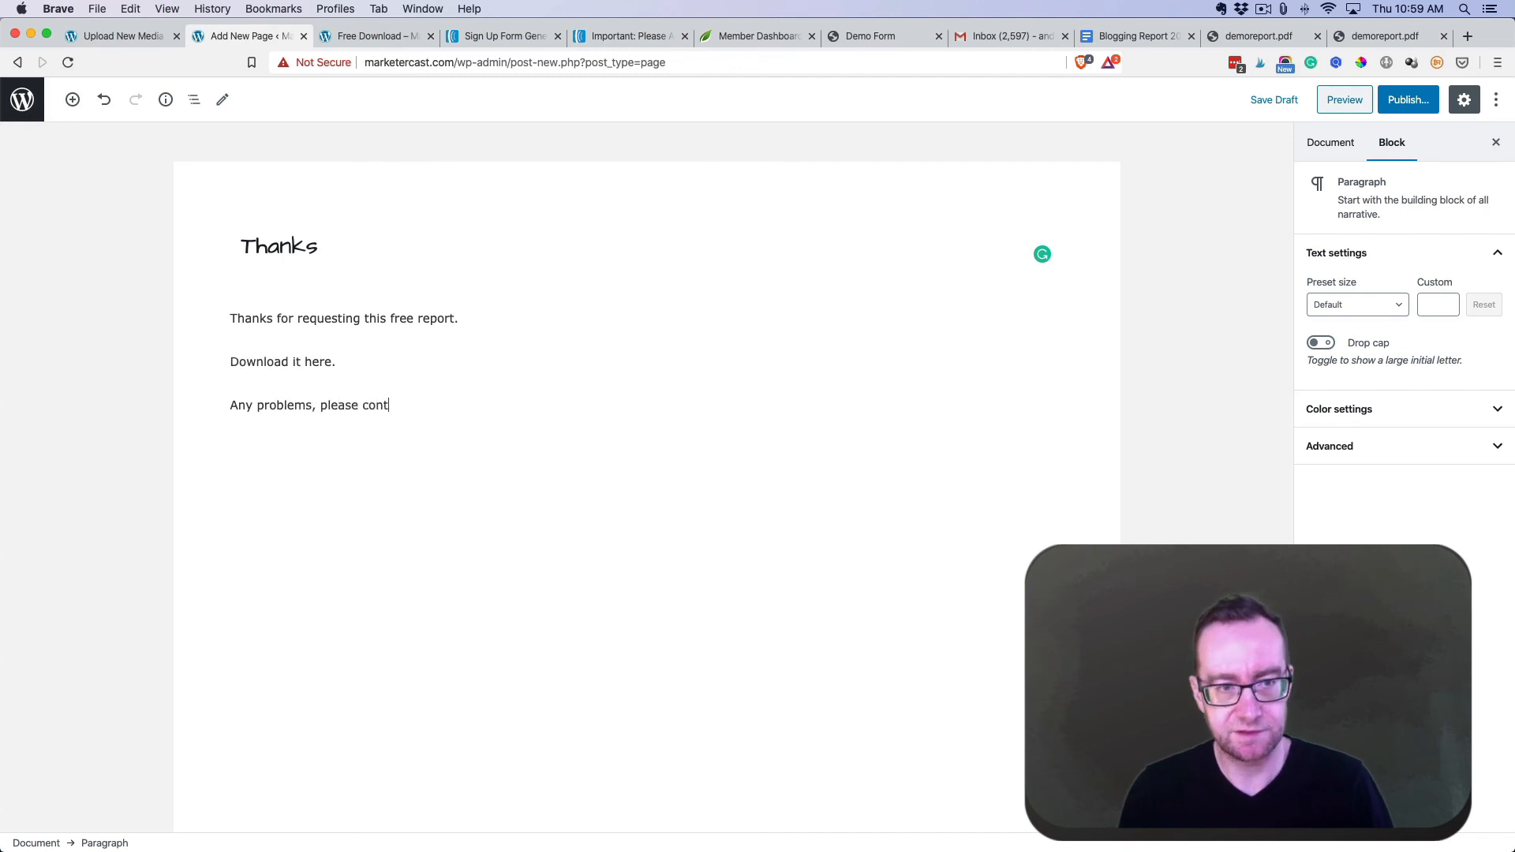
pyautogui.write('act me.')
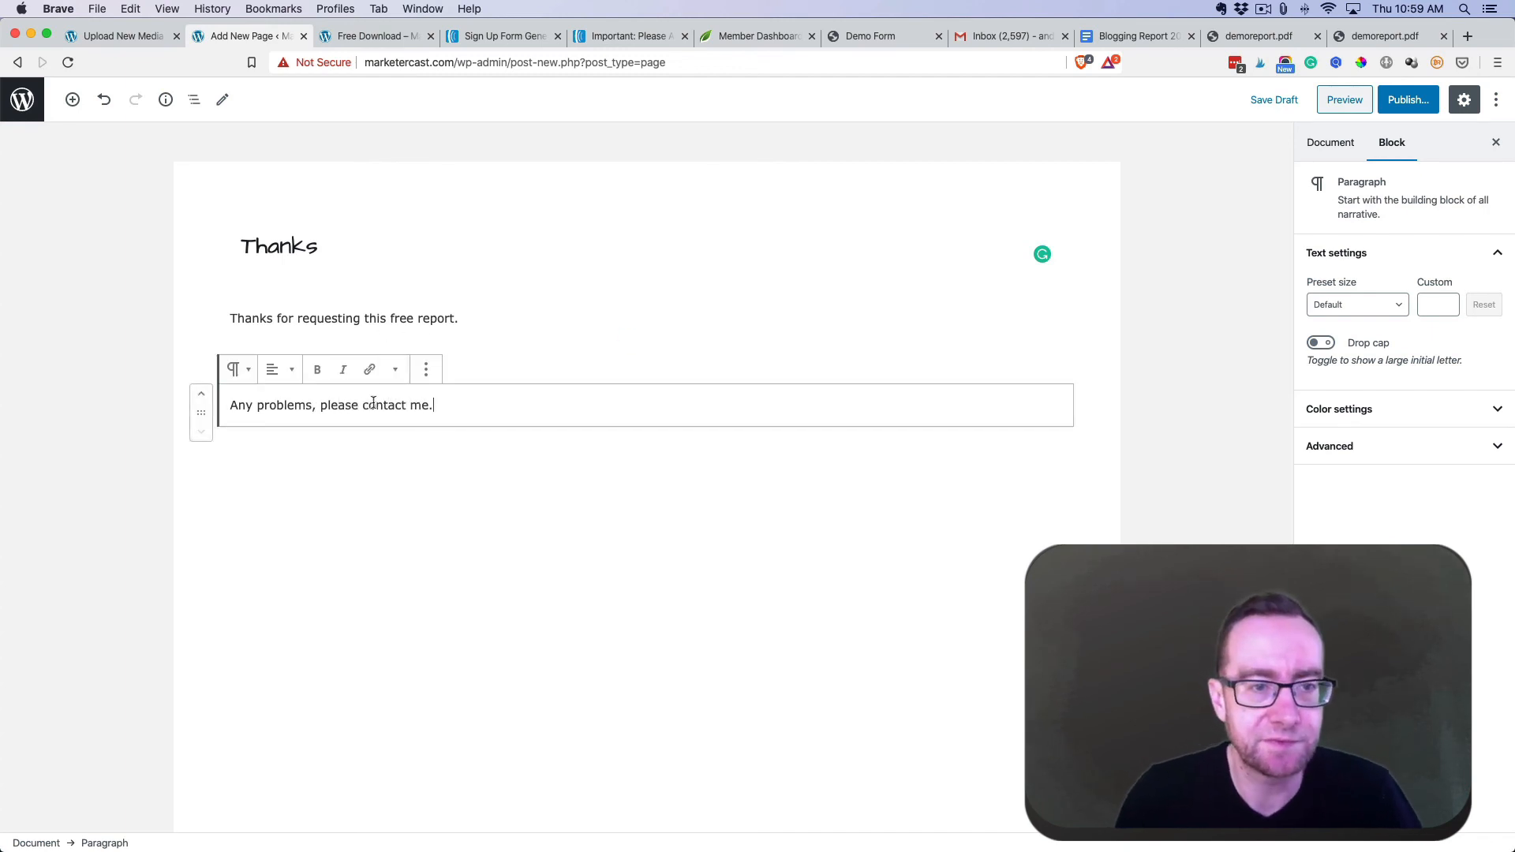
# - Link the words 'contact me' to the site's Contact page
pyautogui.moveTo(363, 405); pyautogui.dragTo(431, 405)
pyautogui.click(369, 369)
pyautogui.write('con')
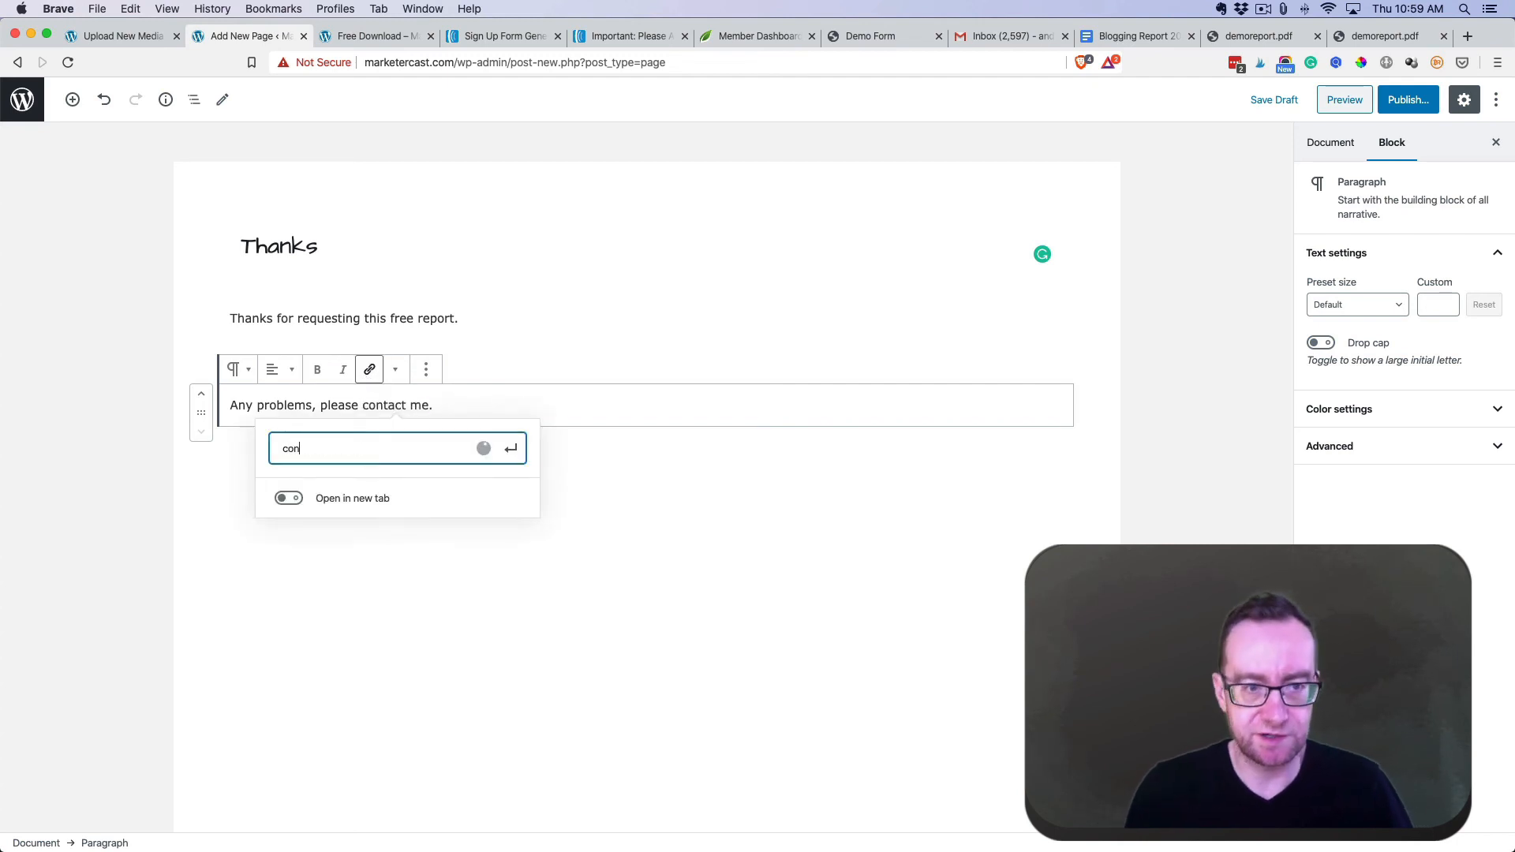
pyautogui.write('t')
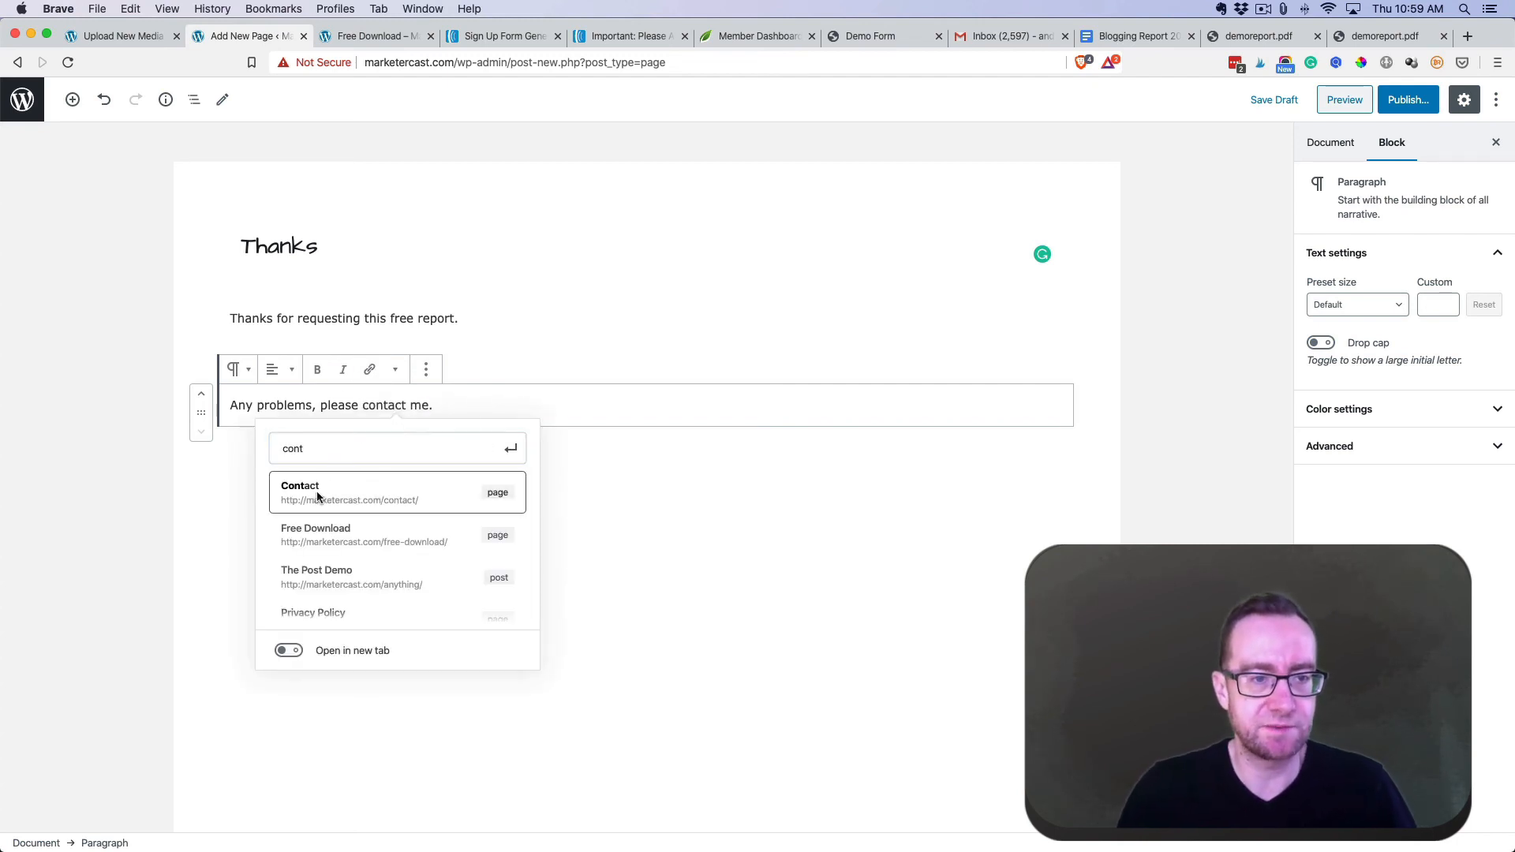
pyautogui.click(318, 497)
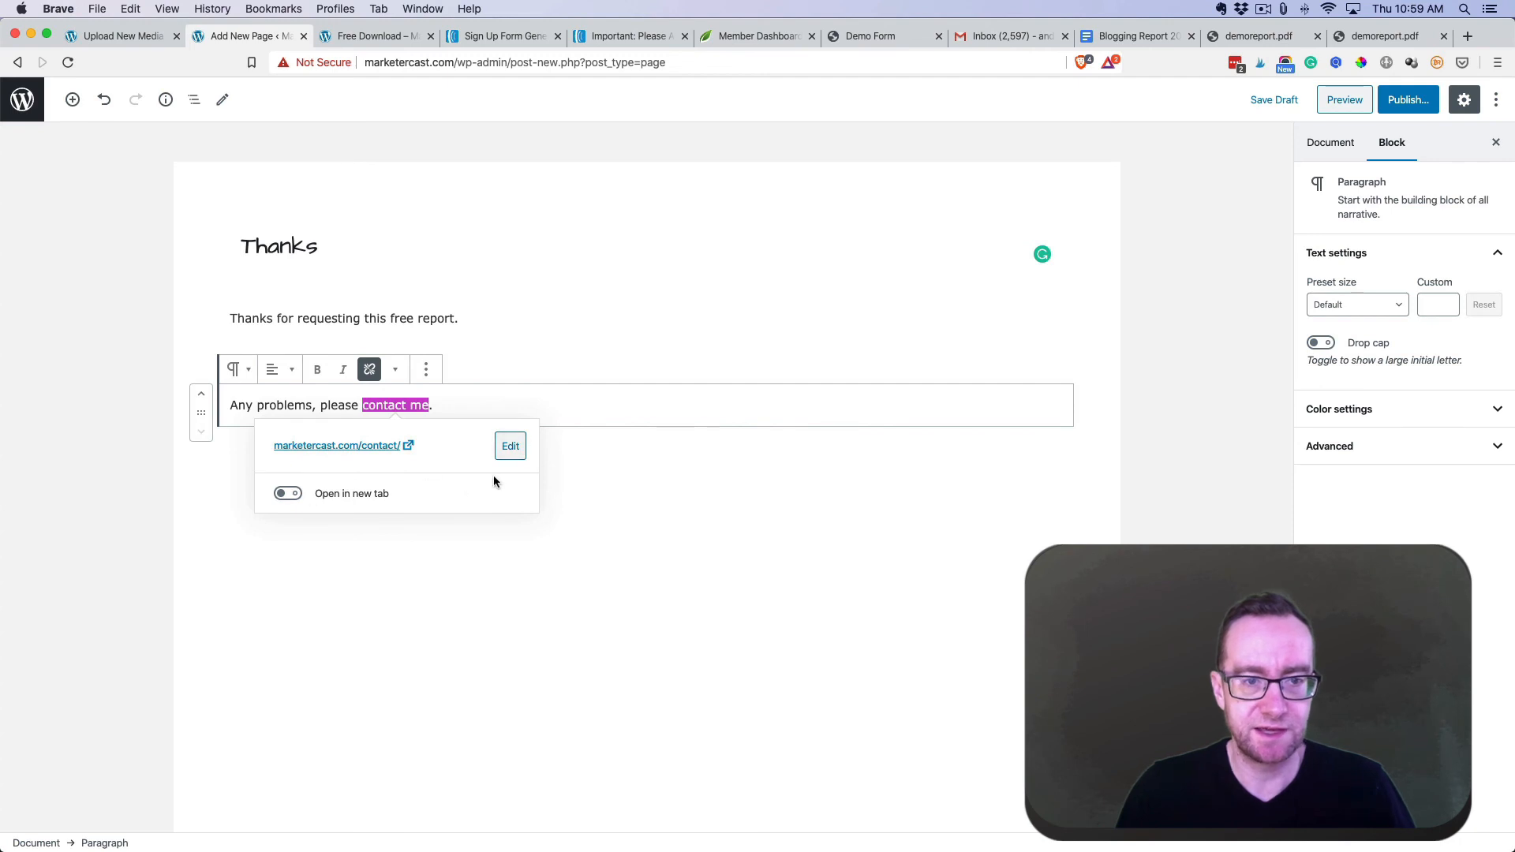
pyautogui.click(528, 456)
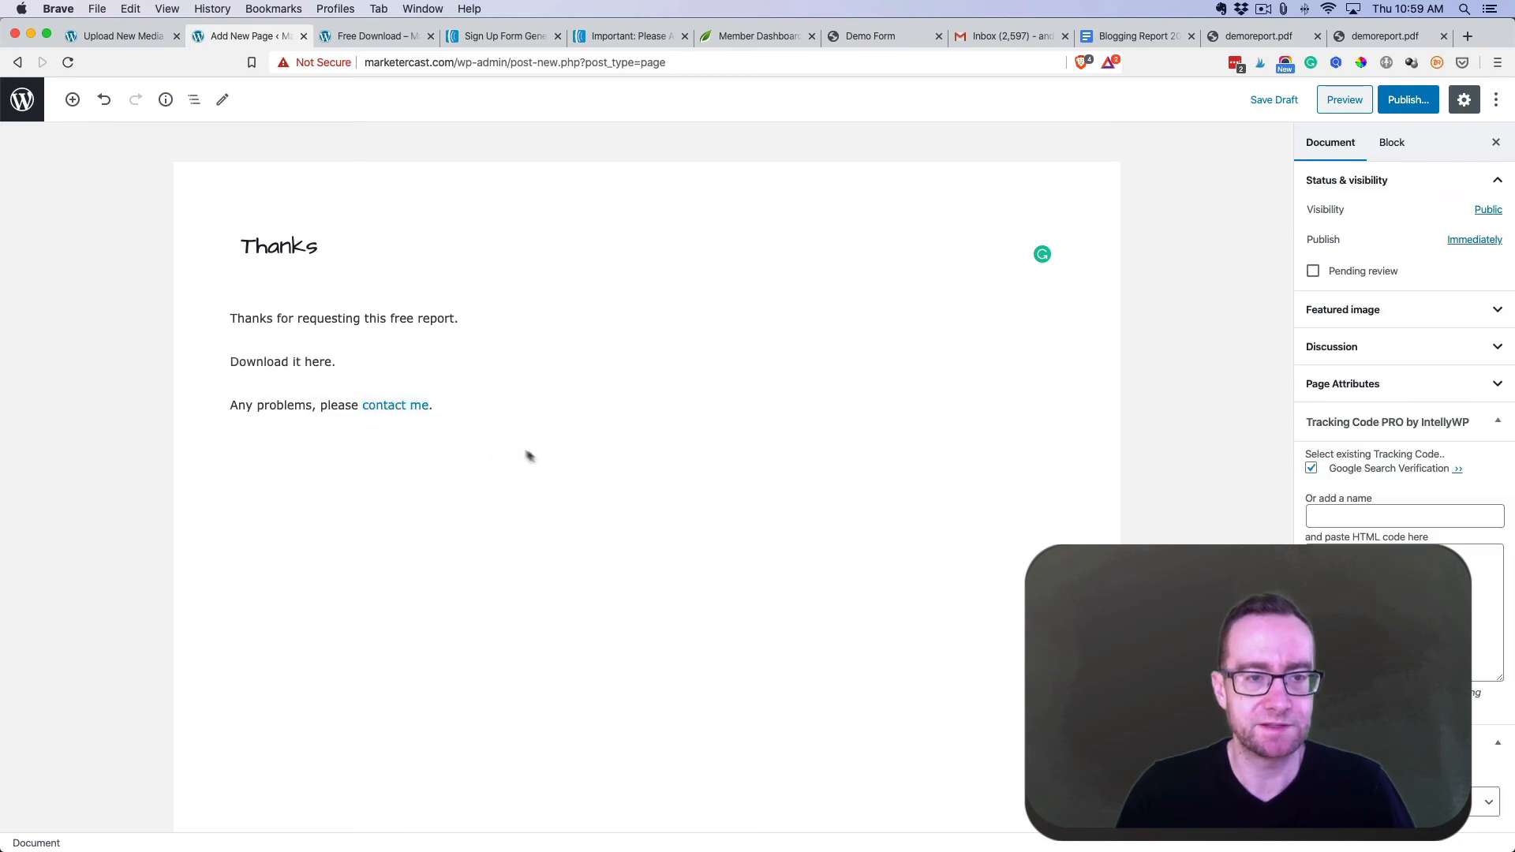
# - Link 'Download it here' to the pasted demoreport.pdf URL
pyautogui.click(331, 361)
pyautogui.moveTo(332, 361); pyautogui.dragTo(230, 361)
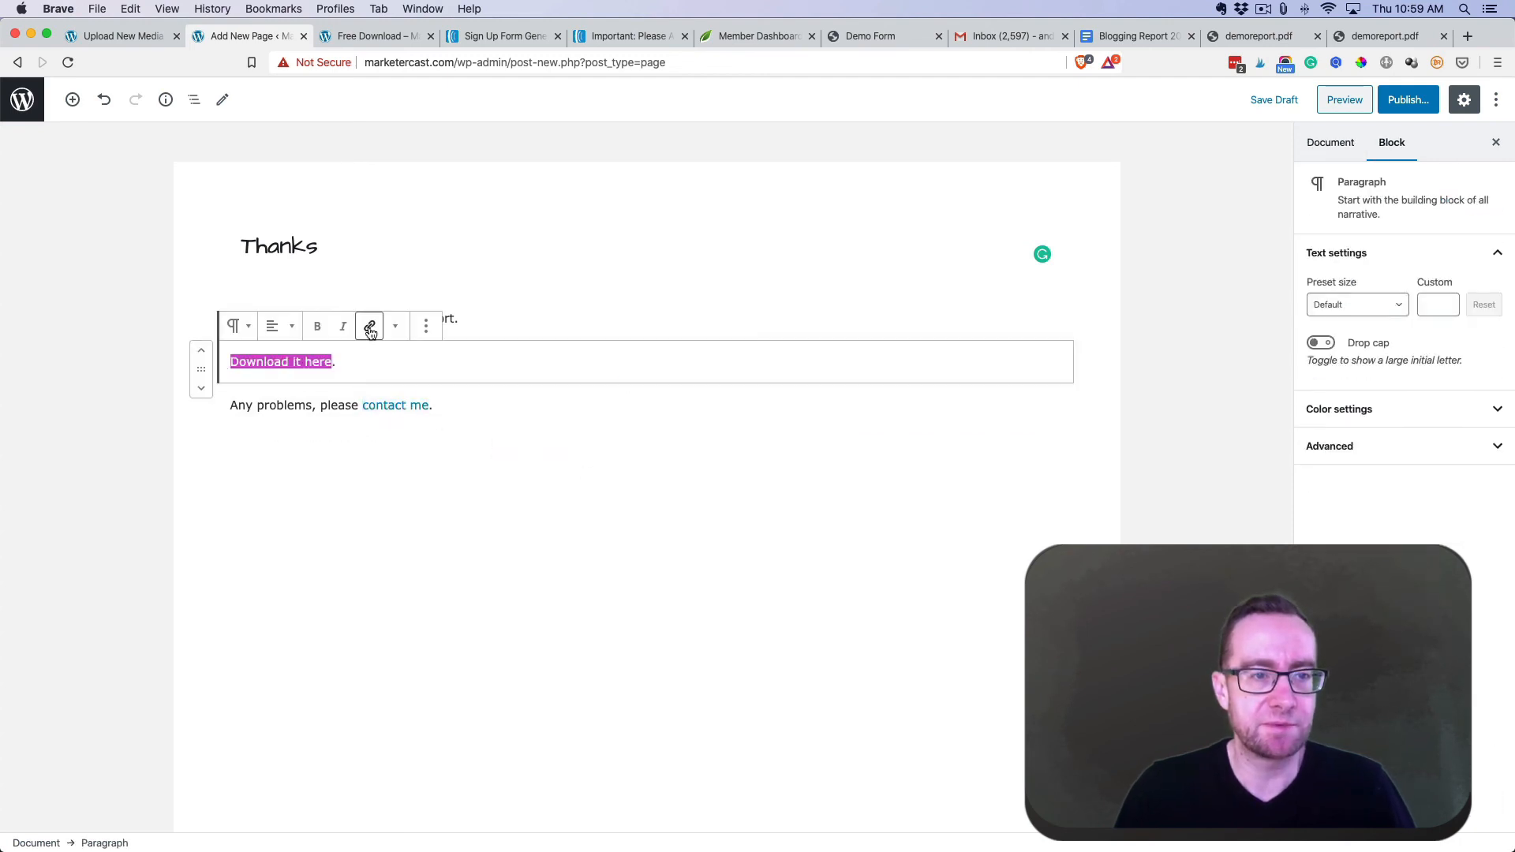
pyautogui.click(369, 326)
pyautogui.press('super+v')
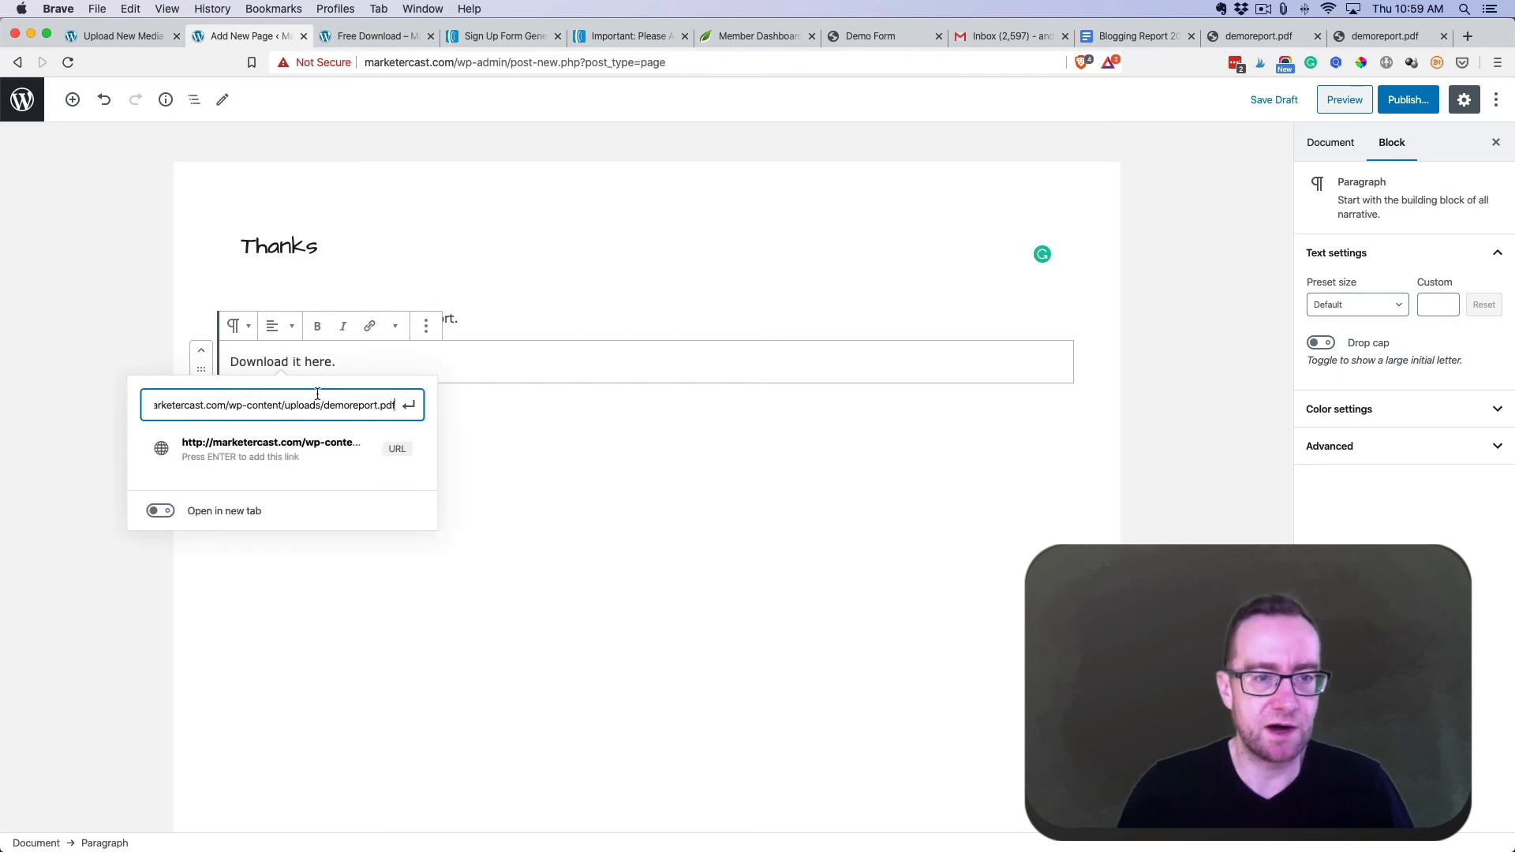
pyautogui.click(416, 446)
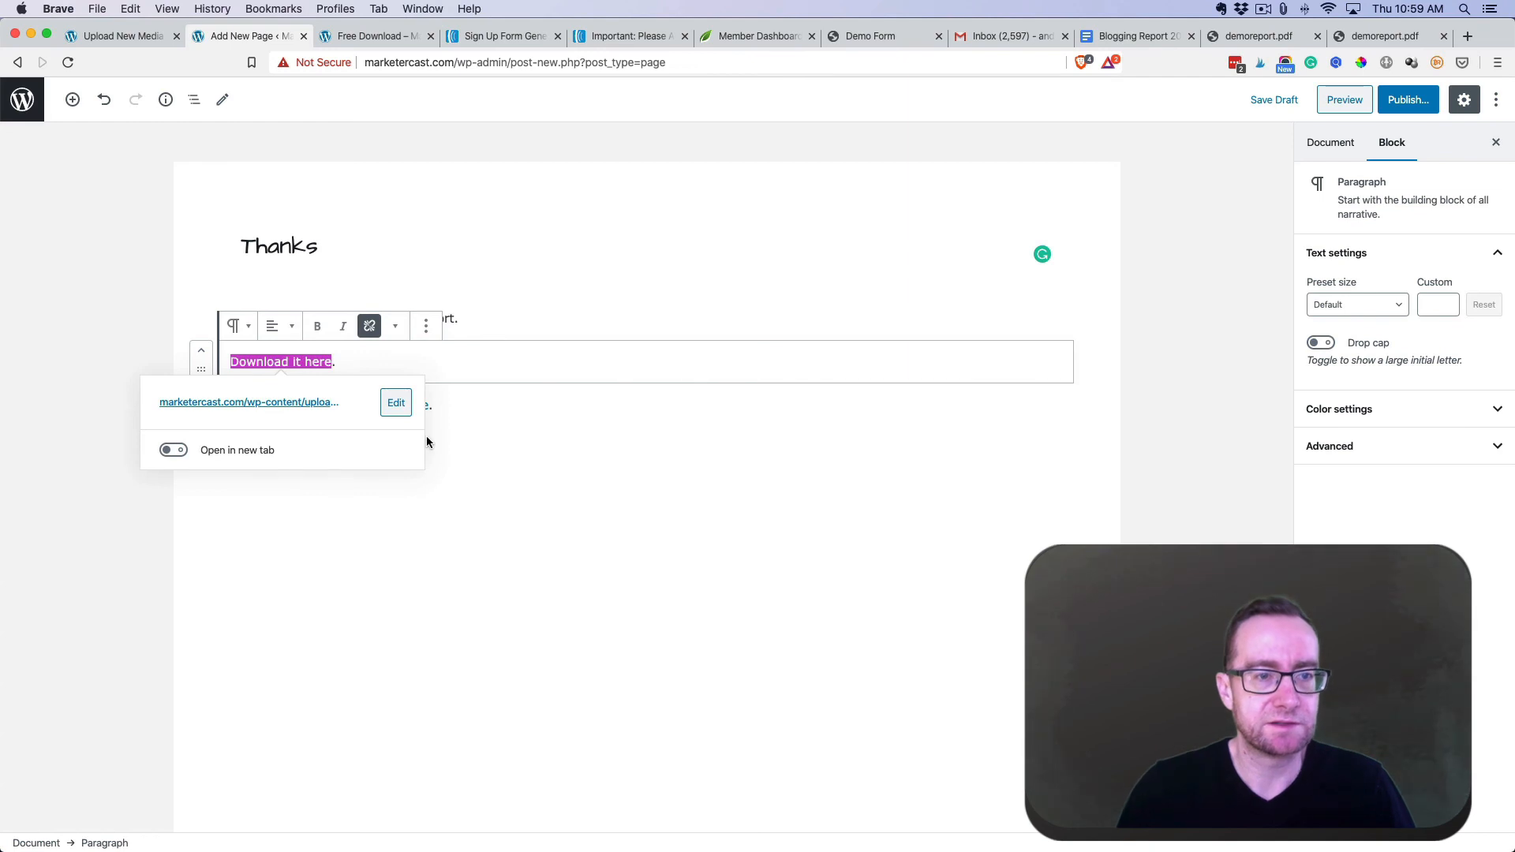
pyautogui.click(548, 457)
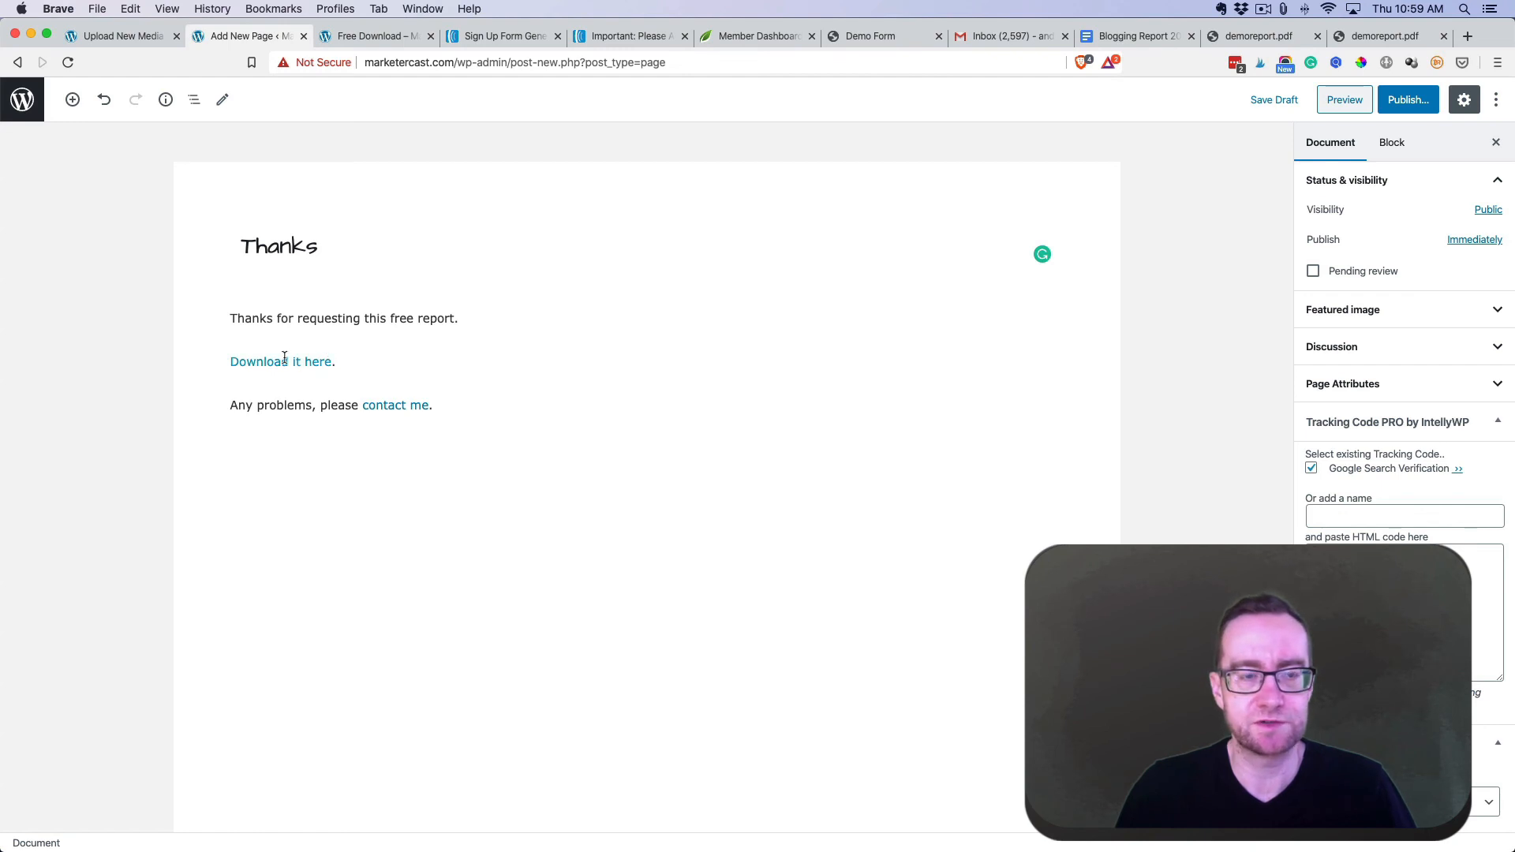
# - Publish the Thanks page and copy its address, marketercast.com/thanks/
pyautogui.click(1394, 100)
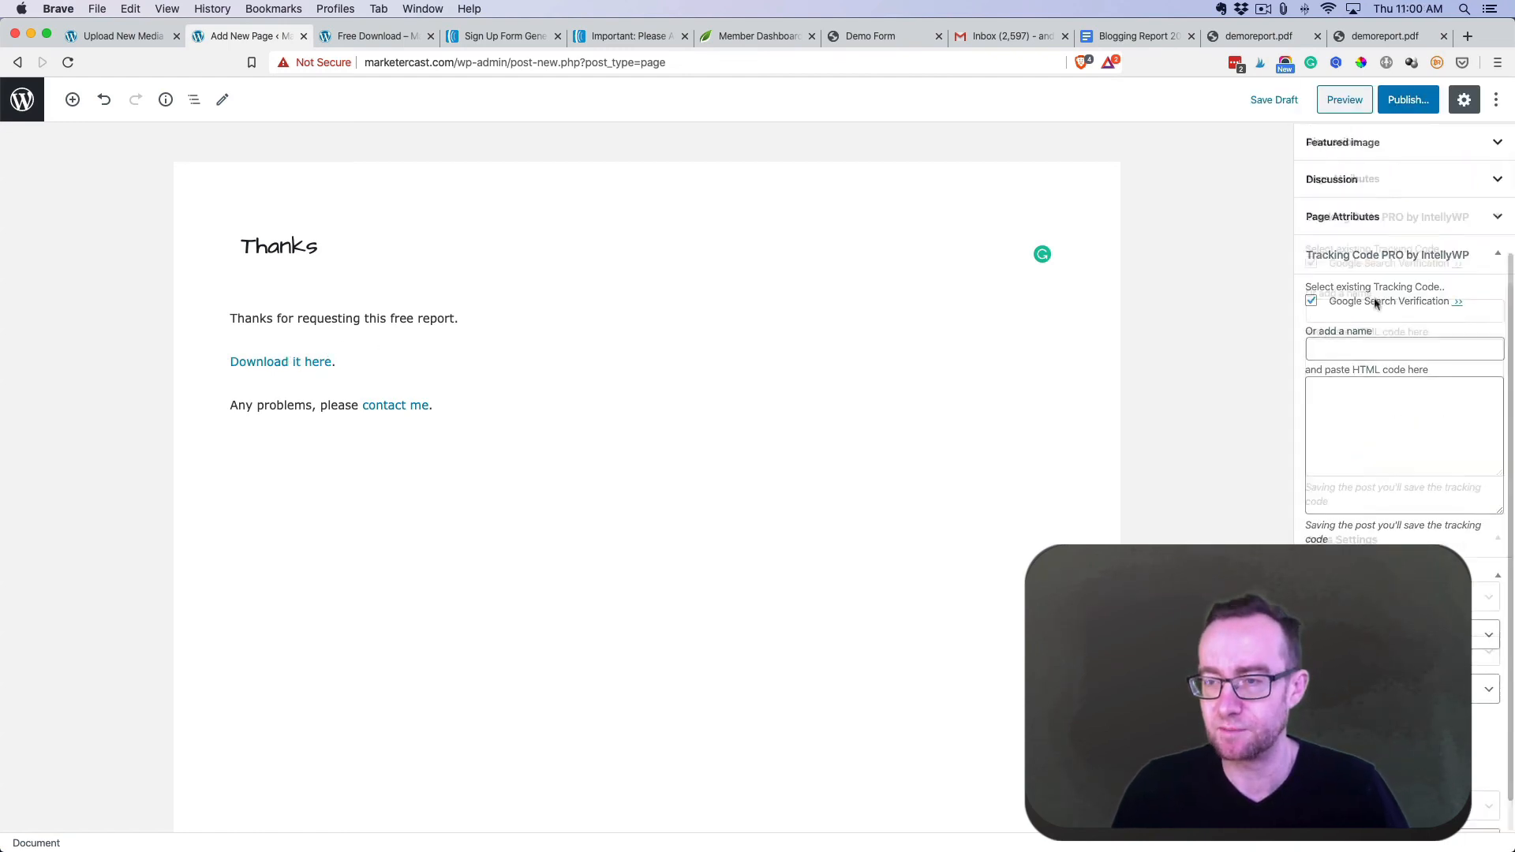
pyautogui.scroll(4, 1373, 305)
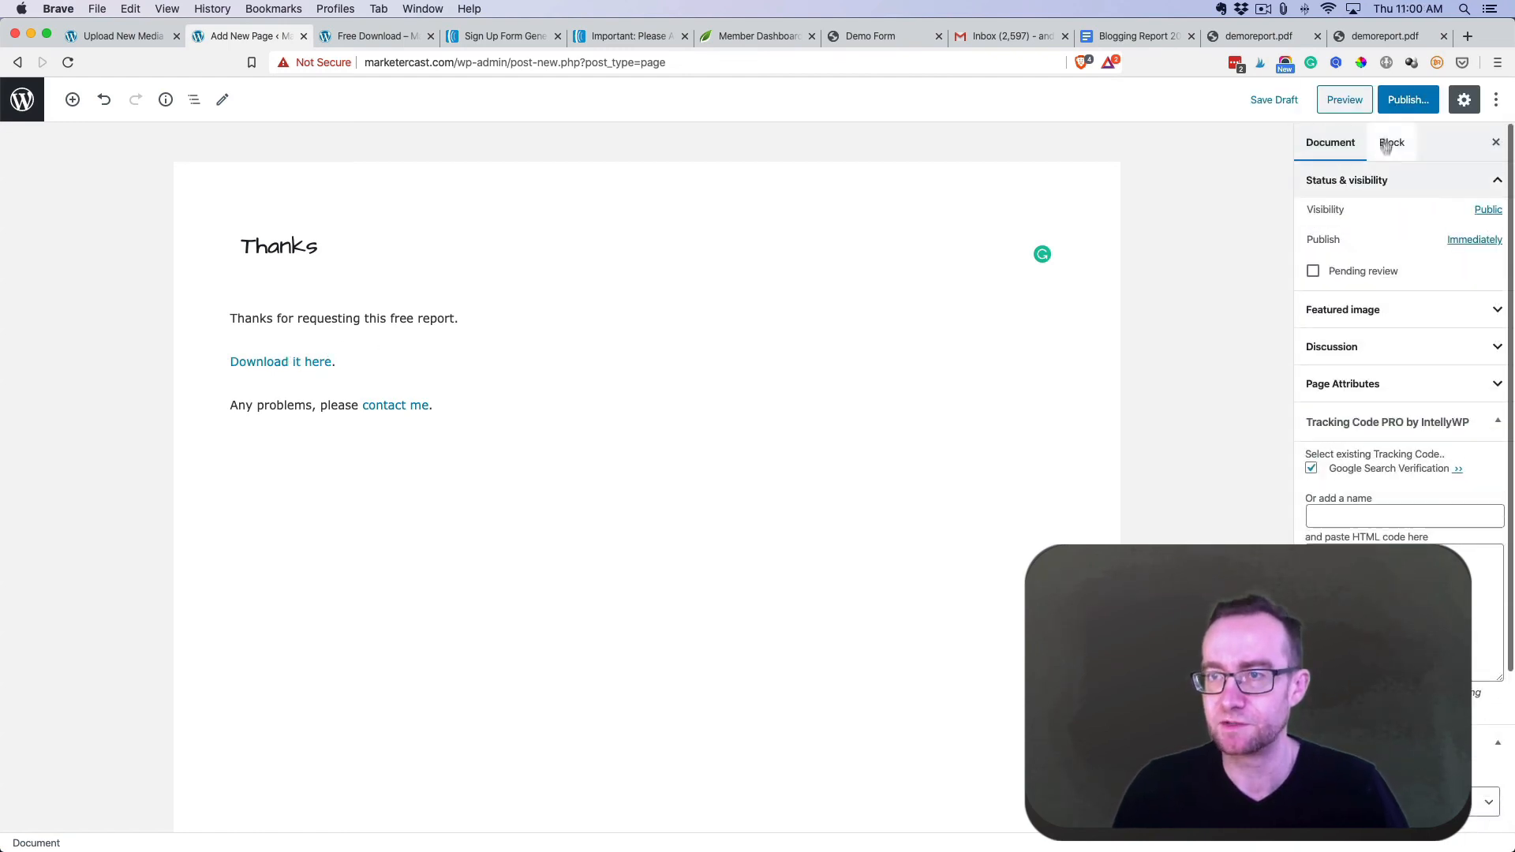
pyautogui.click(1397, 109)
pyautogui.click(1398, 100)
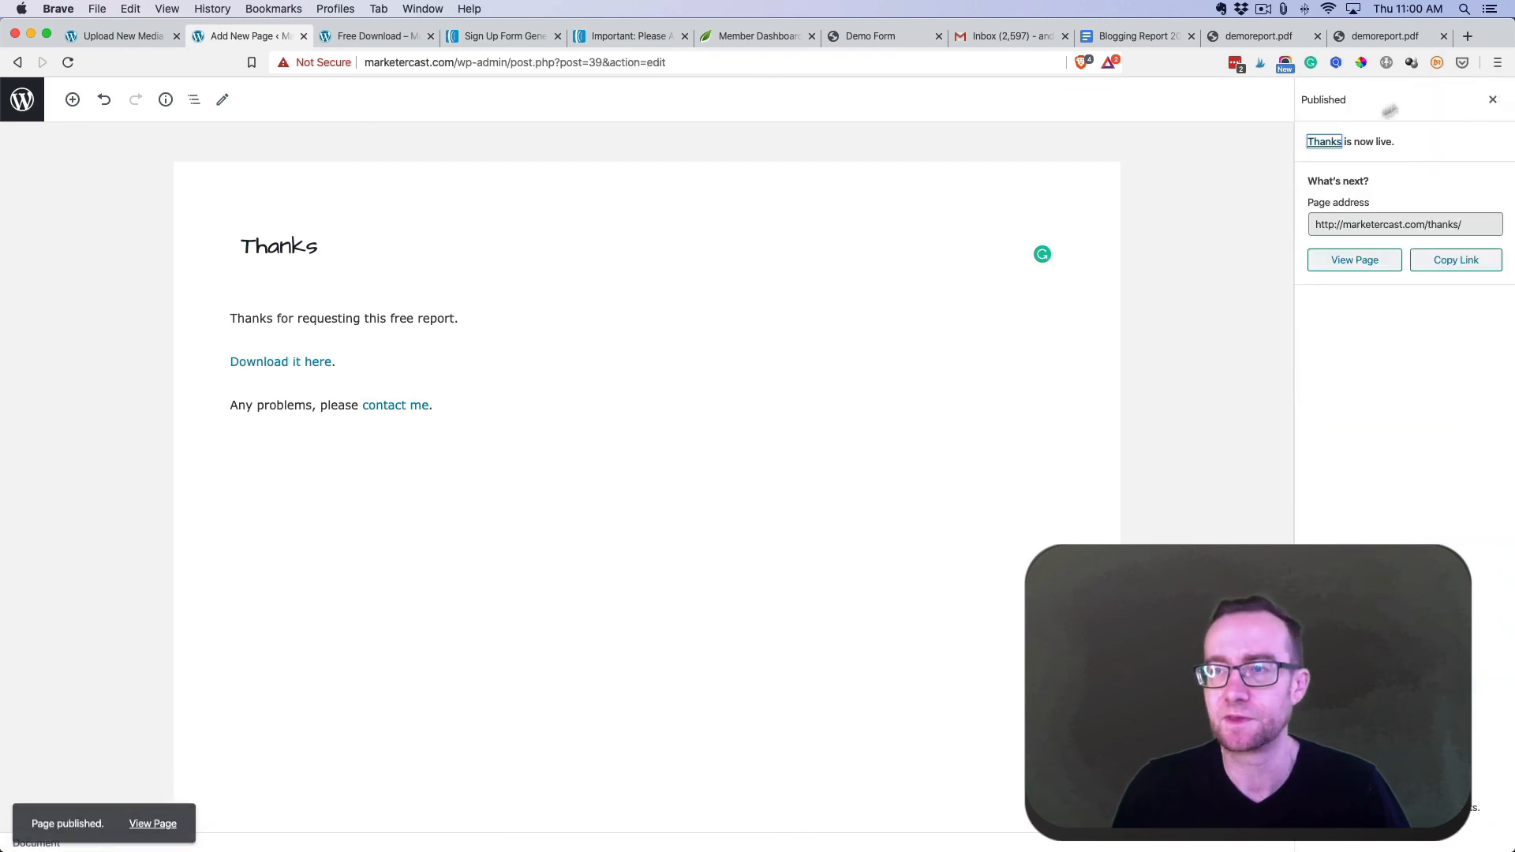
pyautogui.click(1445, 266)
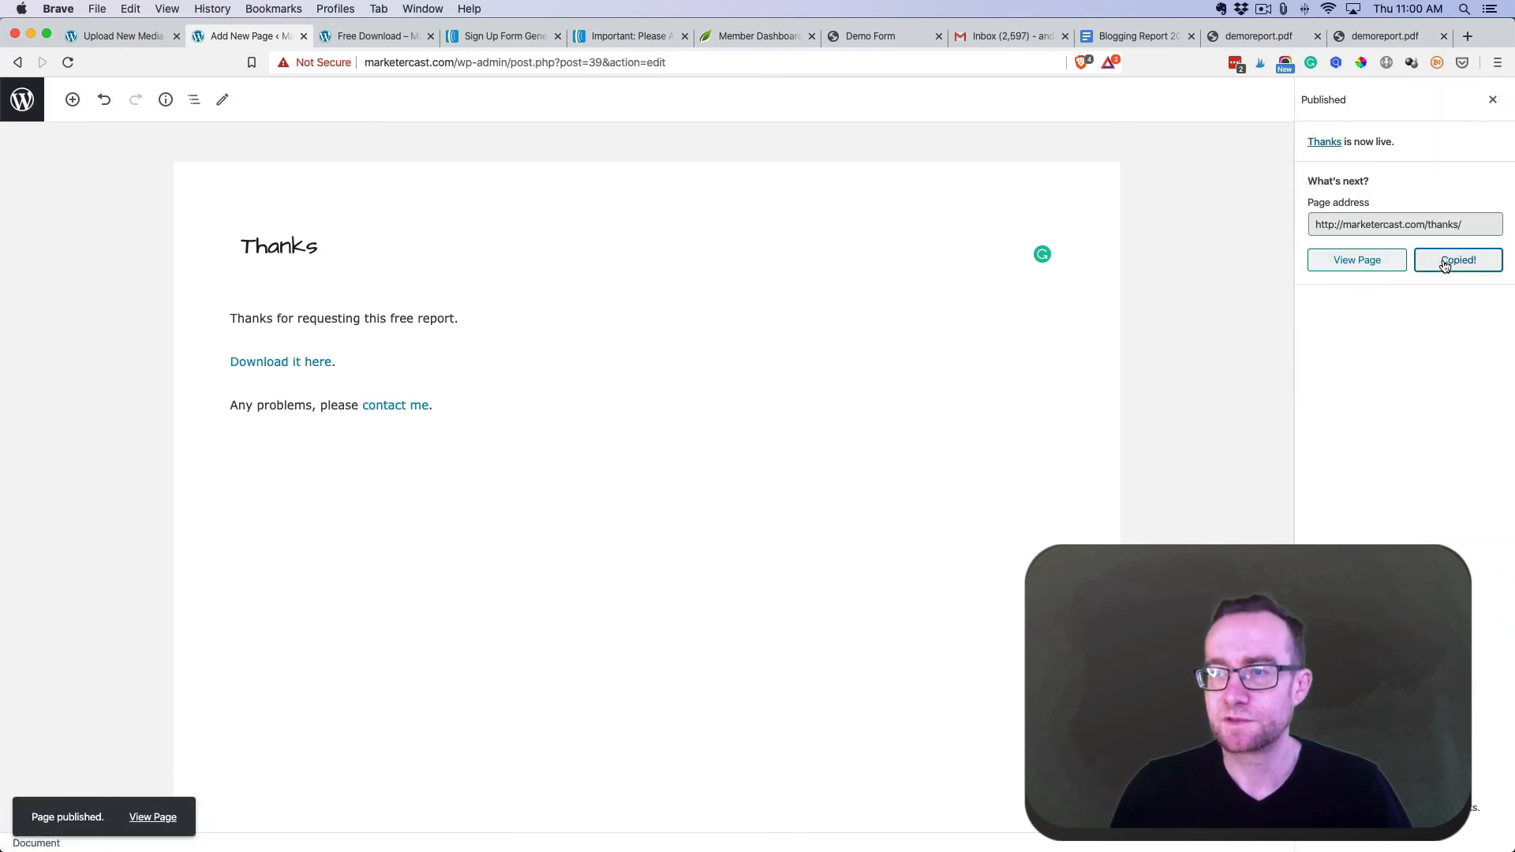
# - Load the live Thanks page in the PDF tab and test its 'Download it here' link
pyautogui.click(1394, 37)
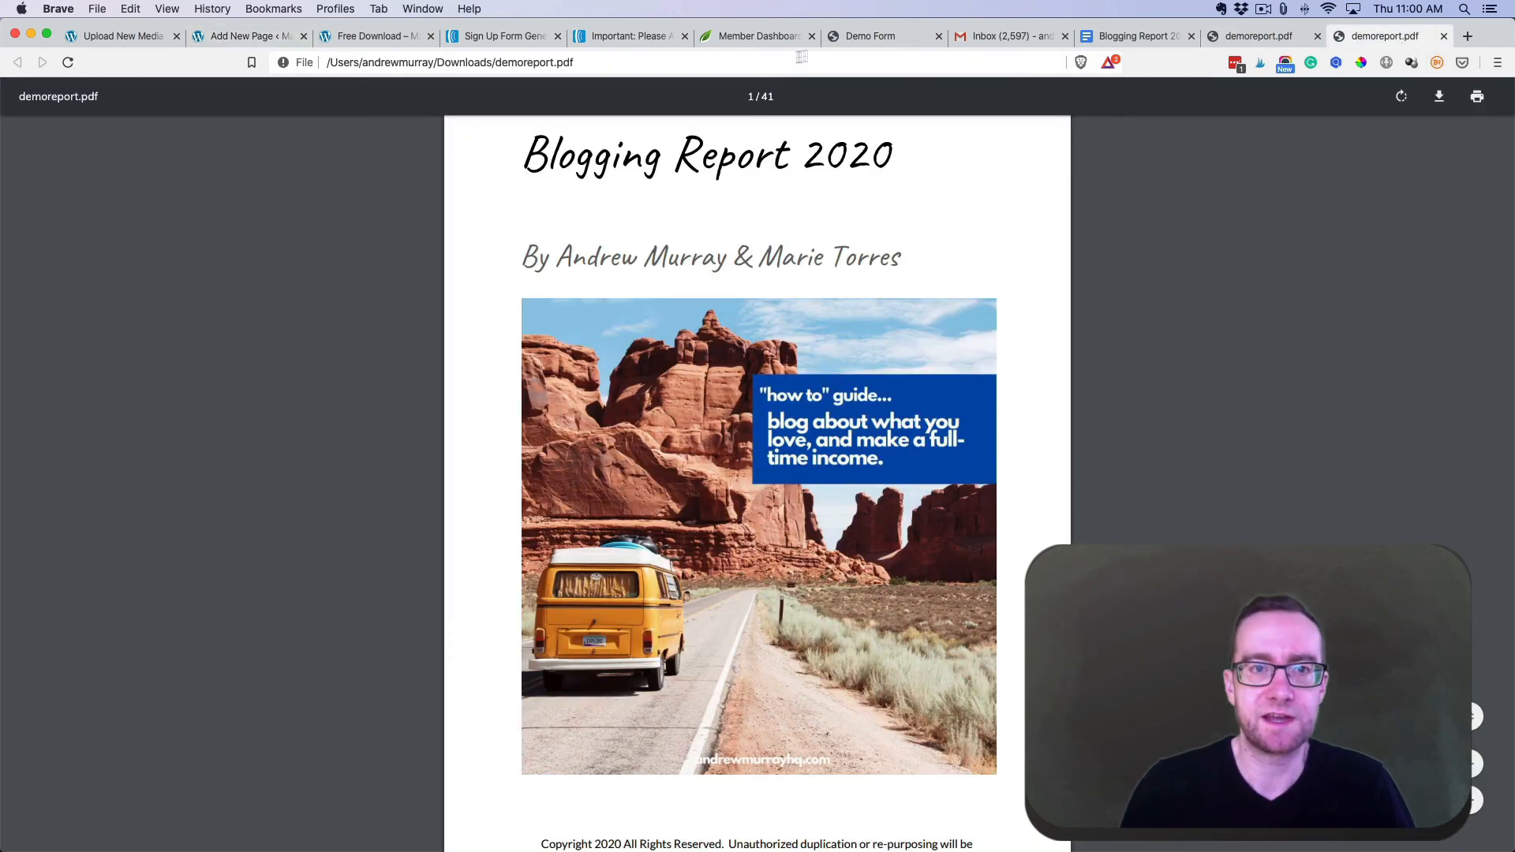
pyautogui.click(542, 55)
pyautogui.press('super+v')
pyautogui.press('Return')
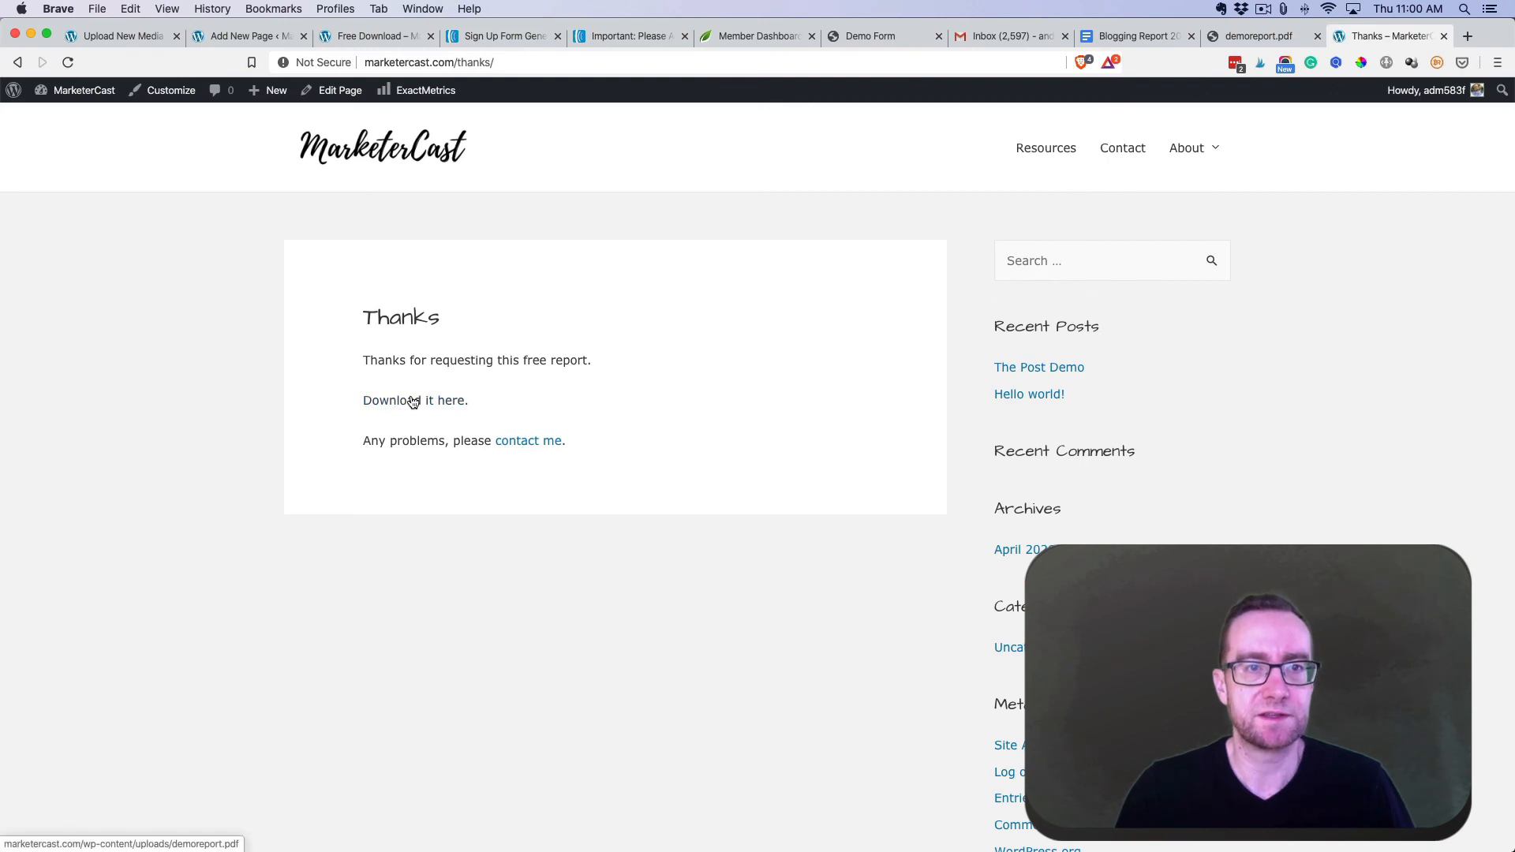
pyautogui.click(413, 402)
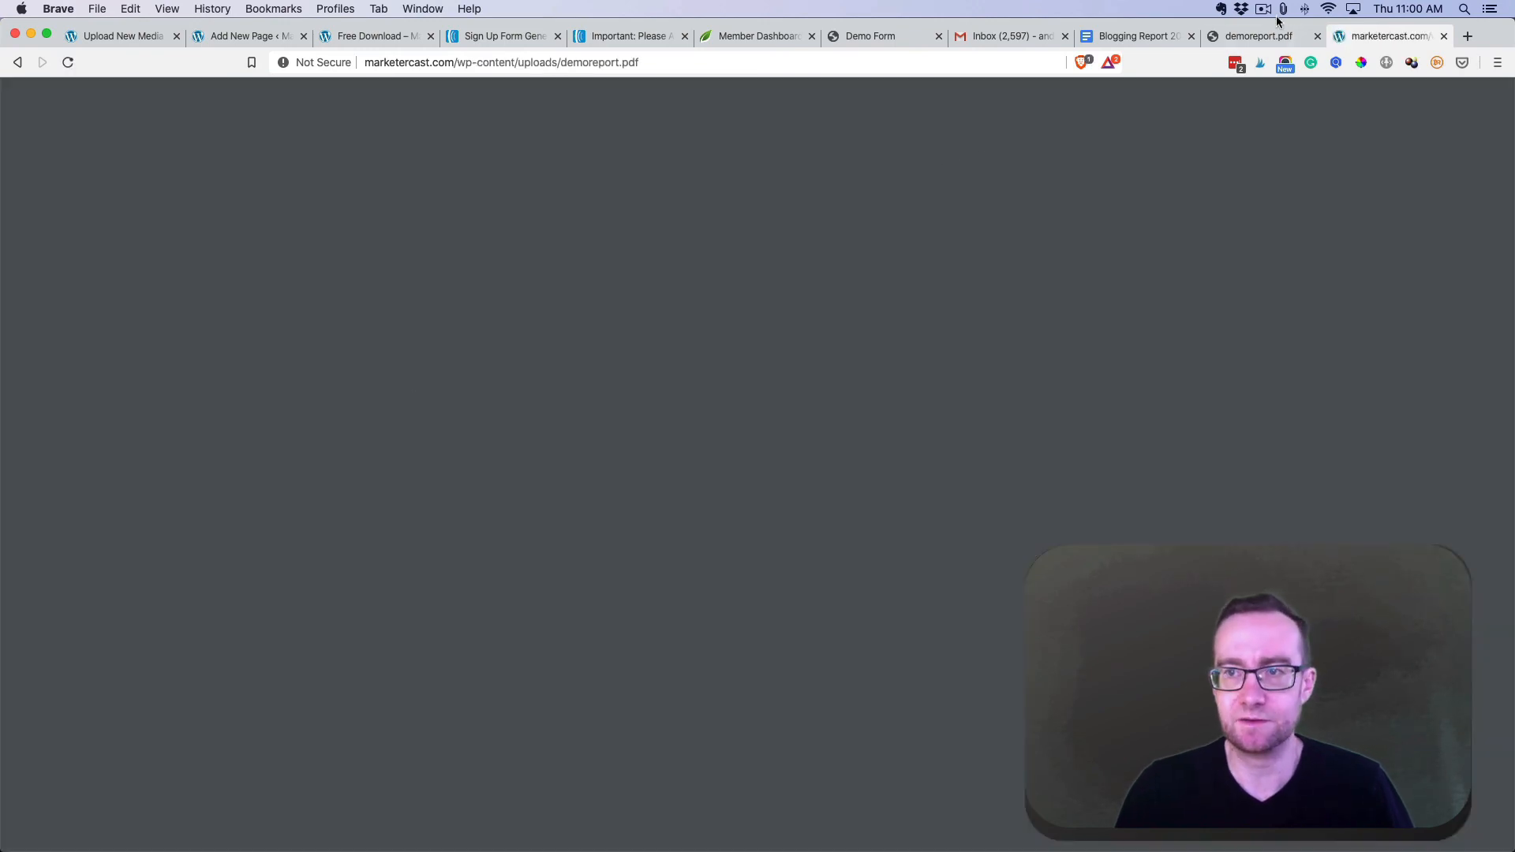
# - Move back through the tabs to AWeber's sign-up form Publish page
pyautogui.click(1261, 37)
pyautogui.click(381, 34)
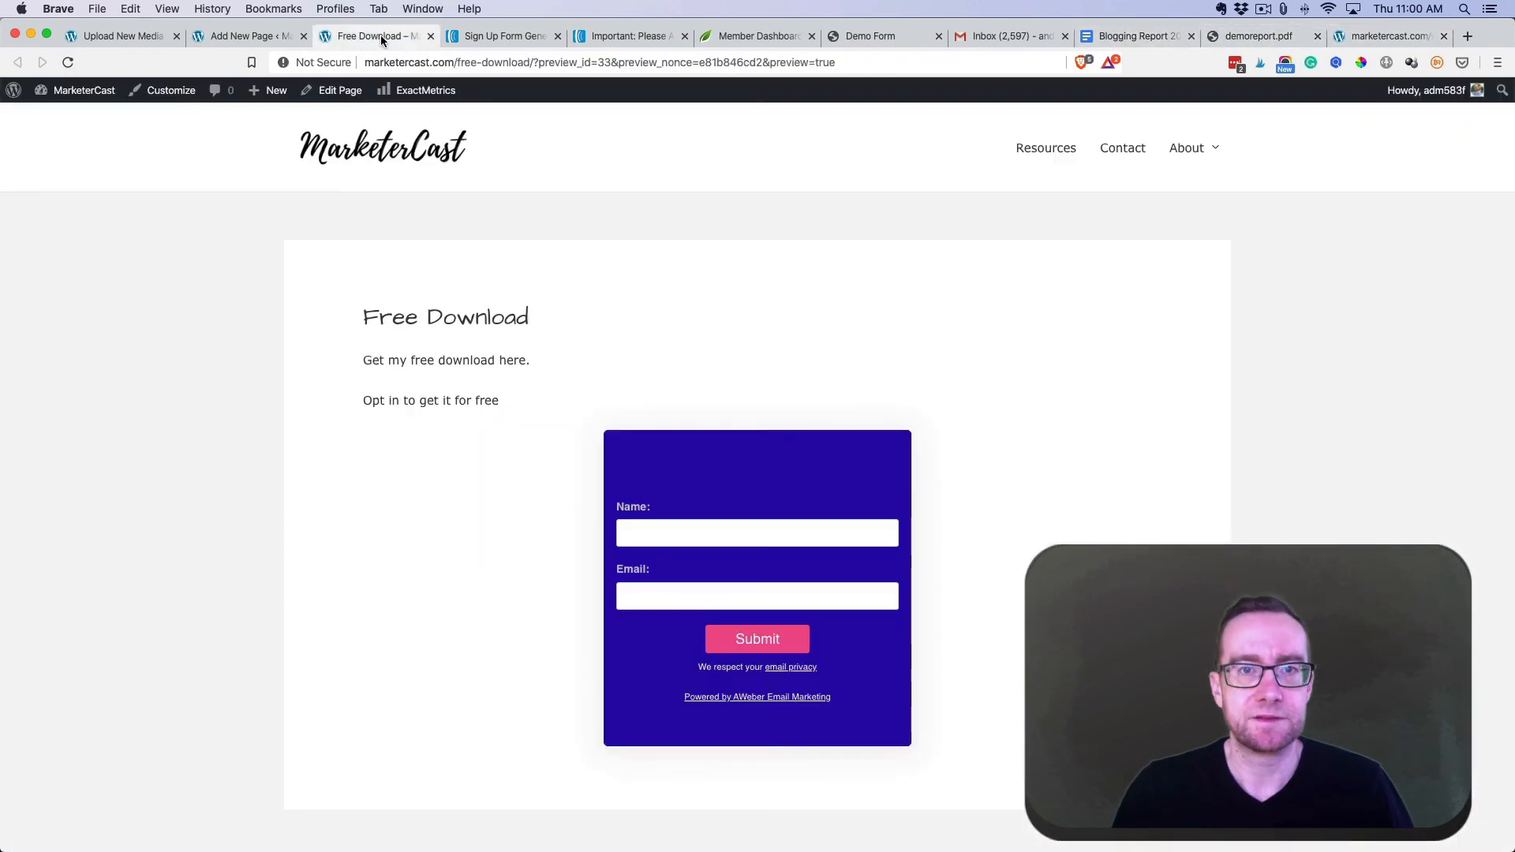
pyautogui.click(628, 35)
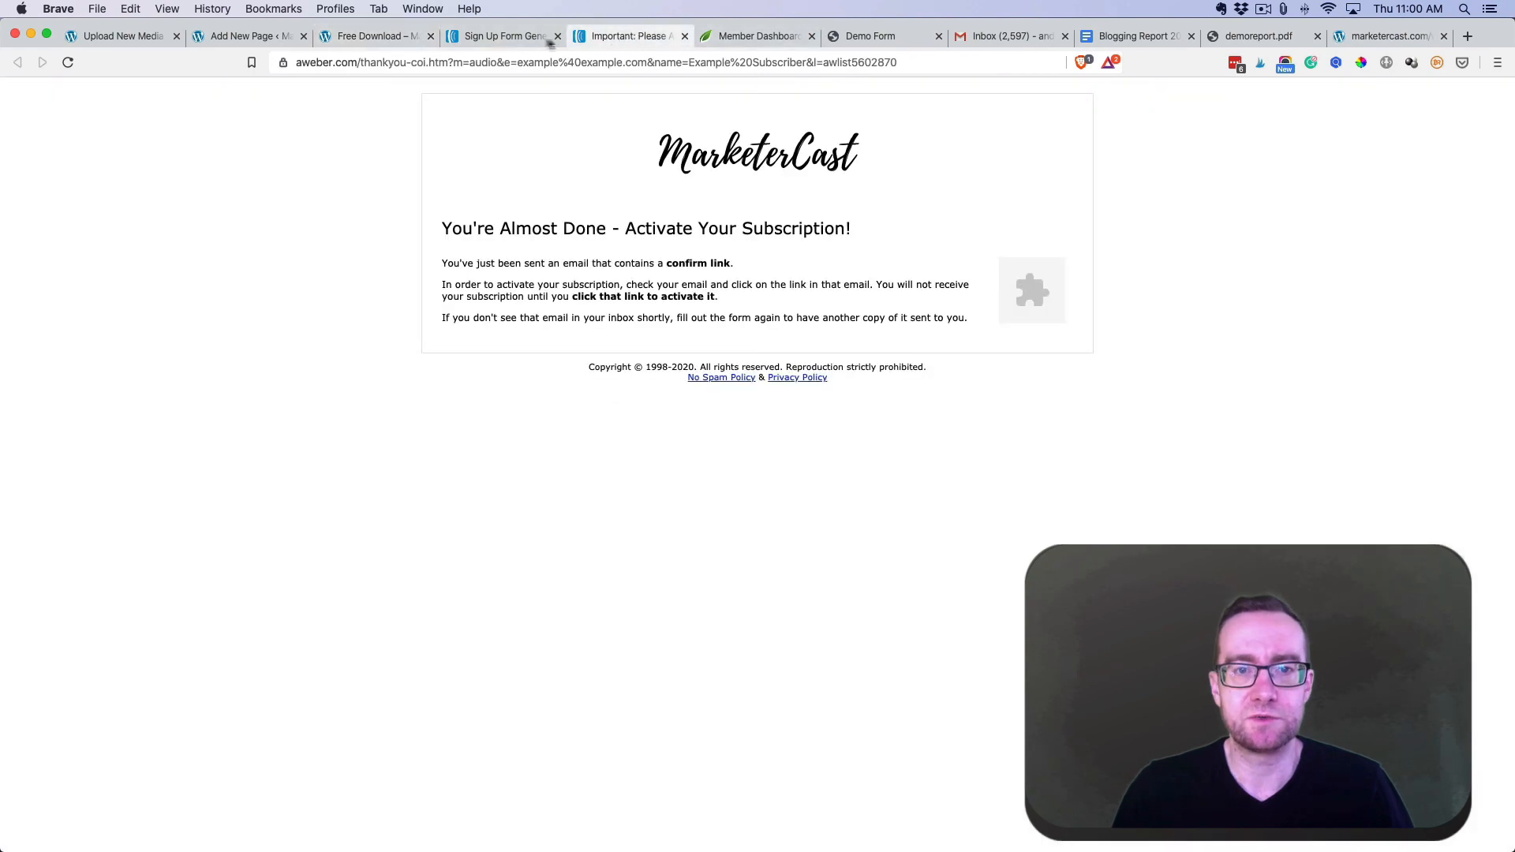
pyautogui.click(490, 40)
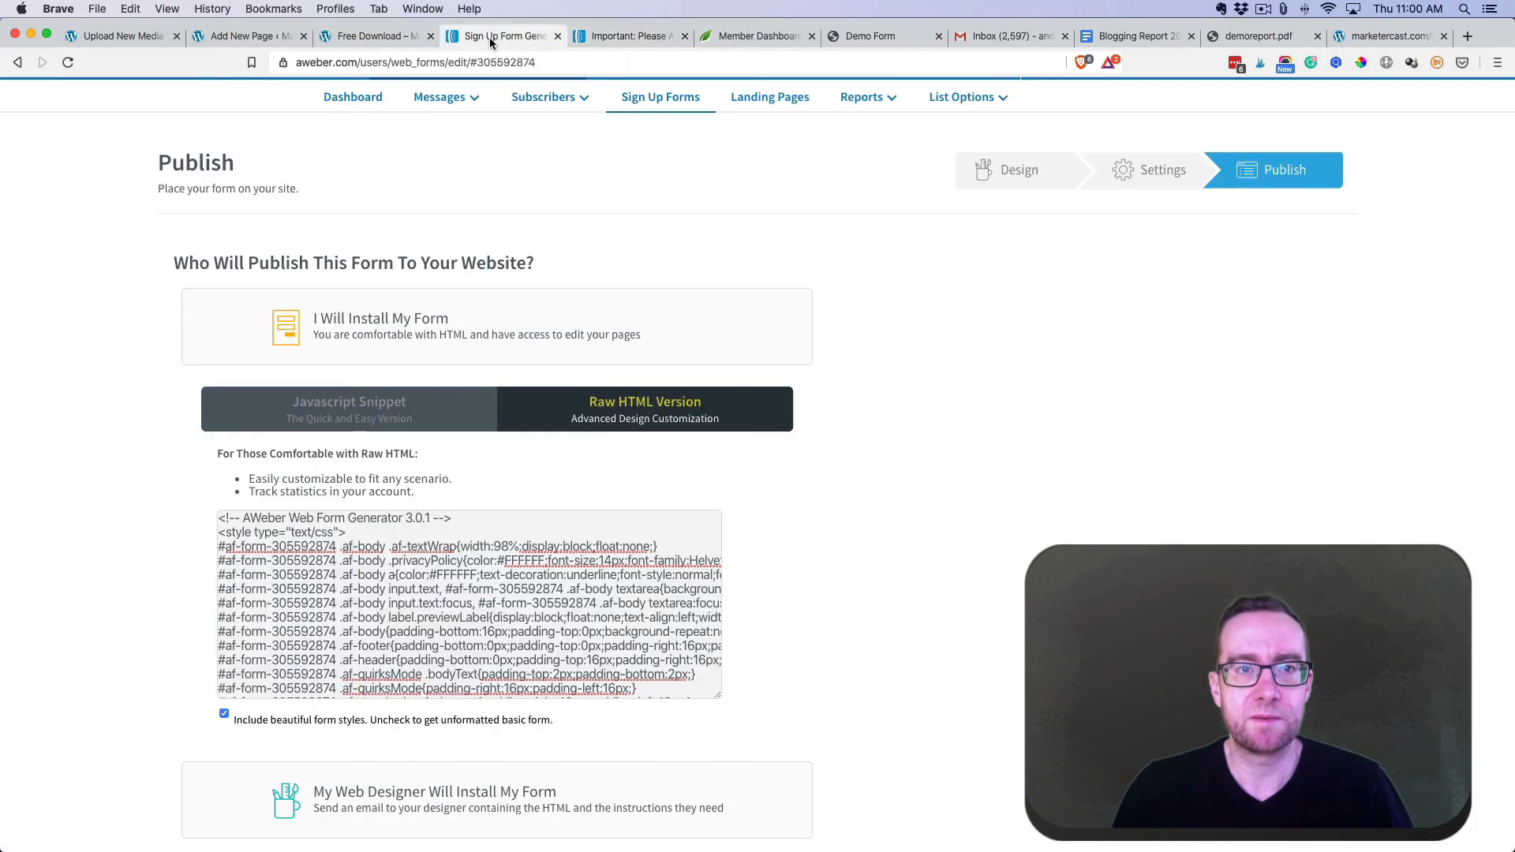
# - Via Messages > Campaigns, open the 'Your freebie is inside' step of Template: Lead Magnet for editing
pyautogui.click(438, 95)
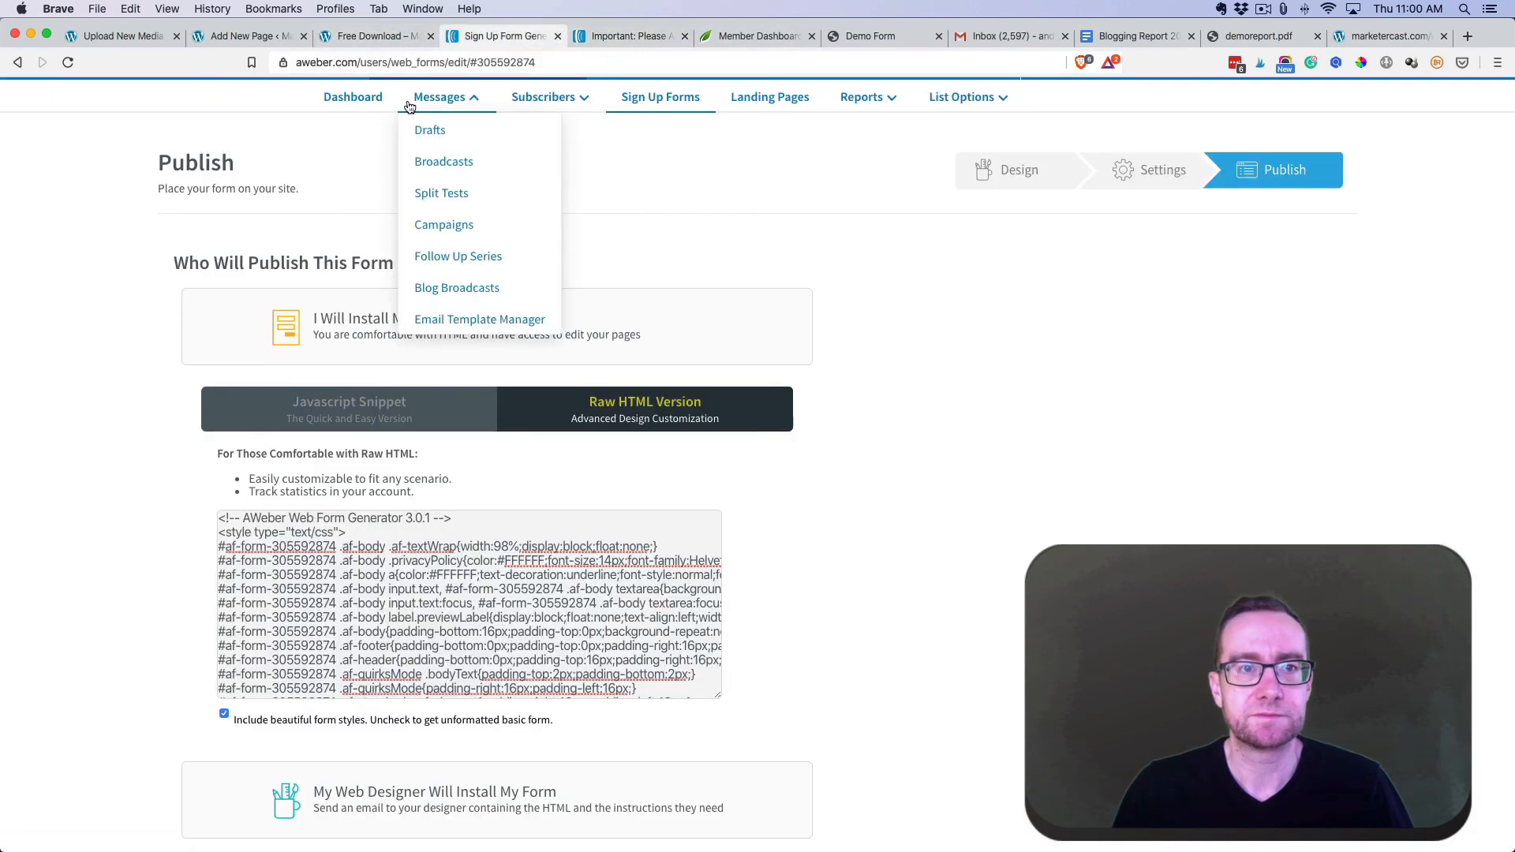
pyautogui.click(452, 225)
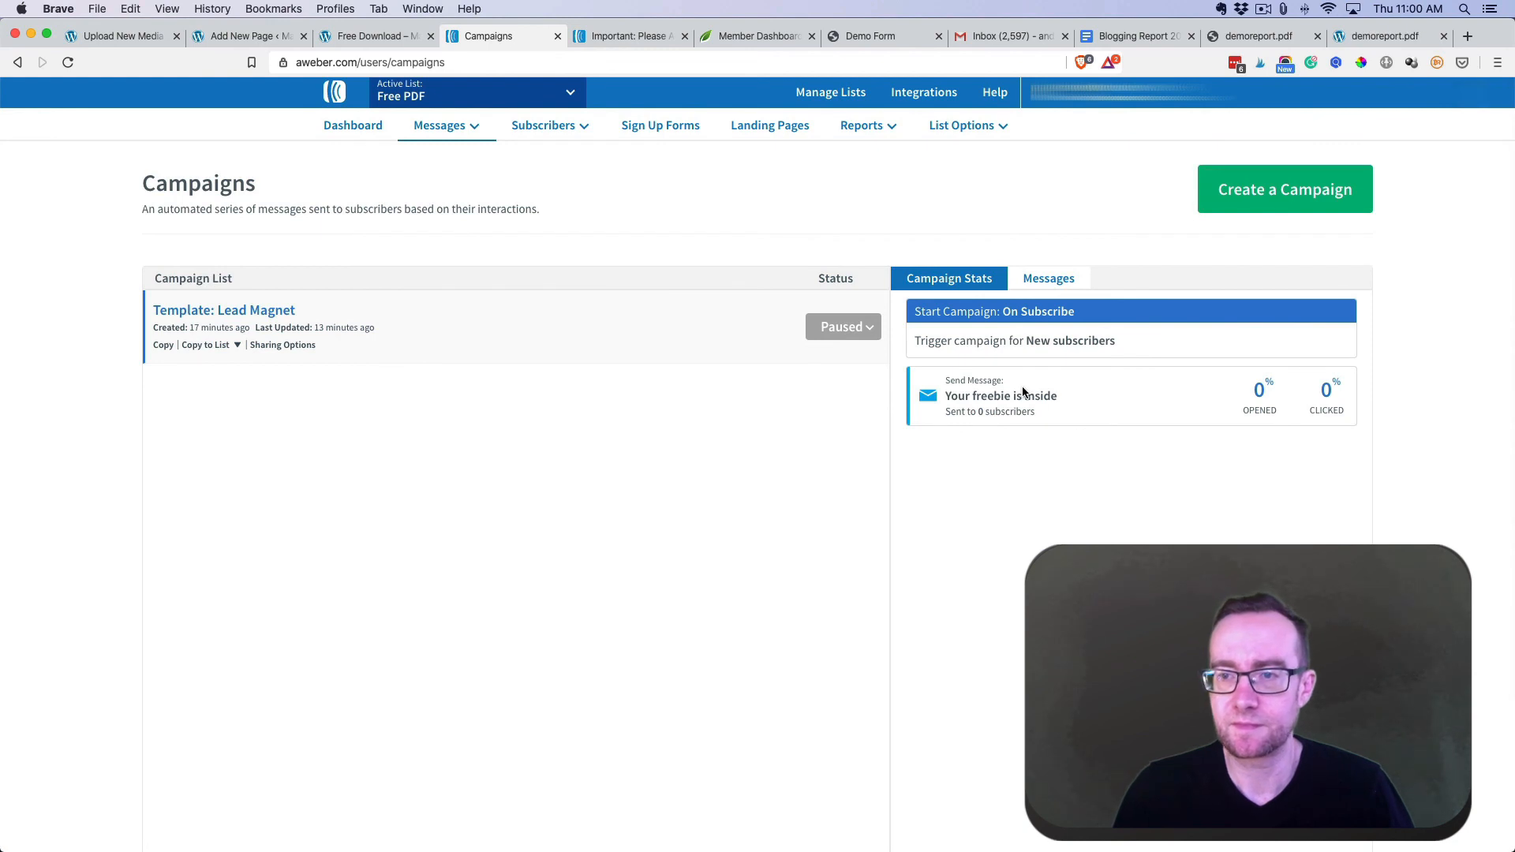
pyautogui.click(253, 311)
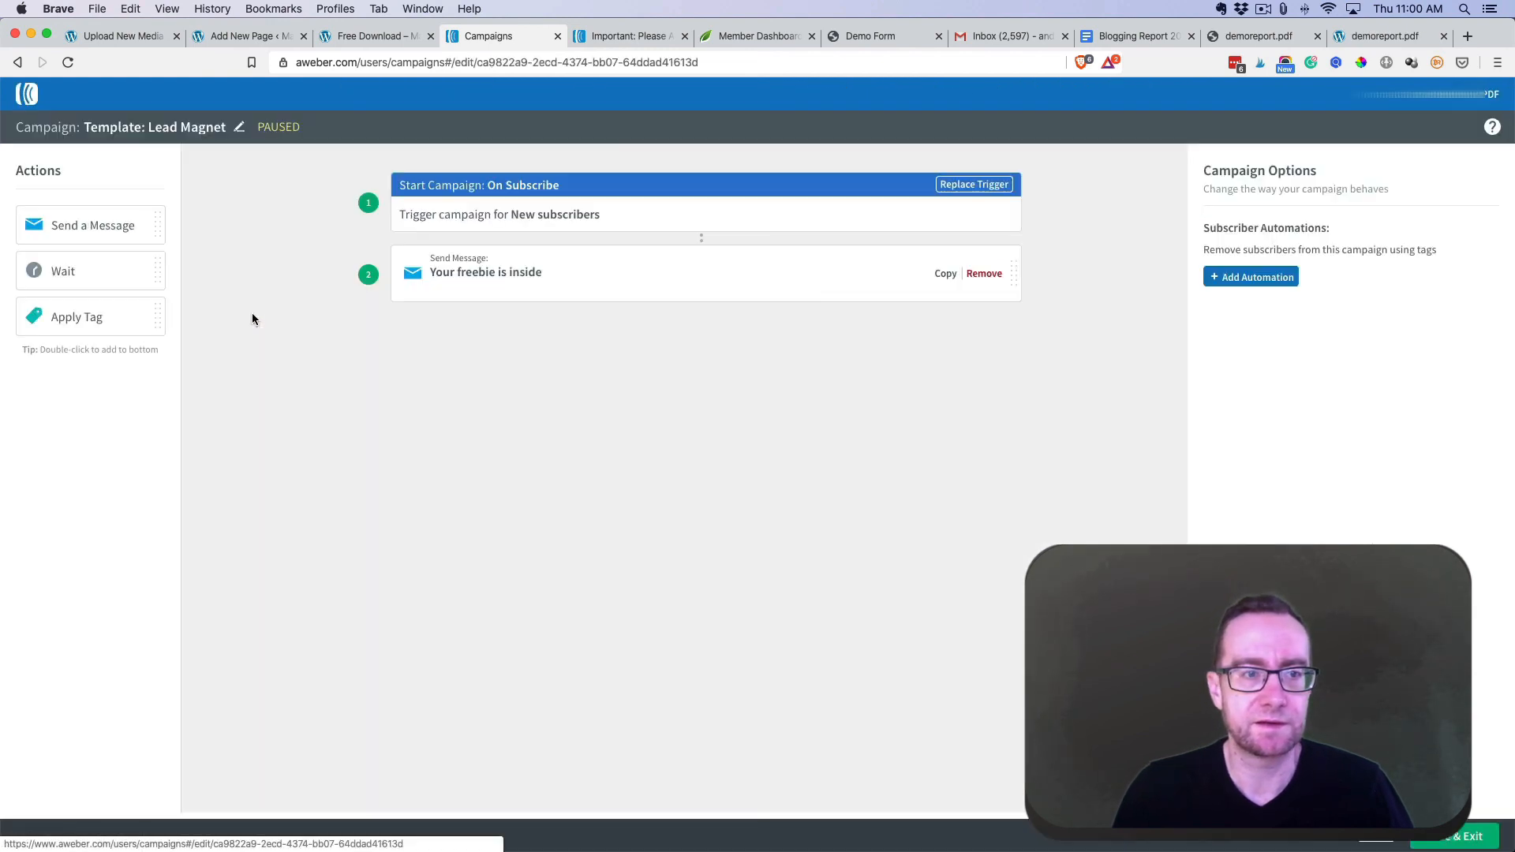
pyautogui.click(534, 276)
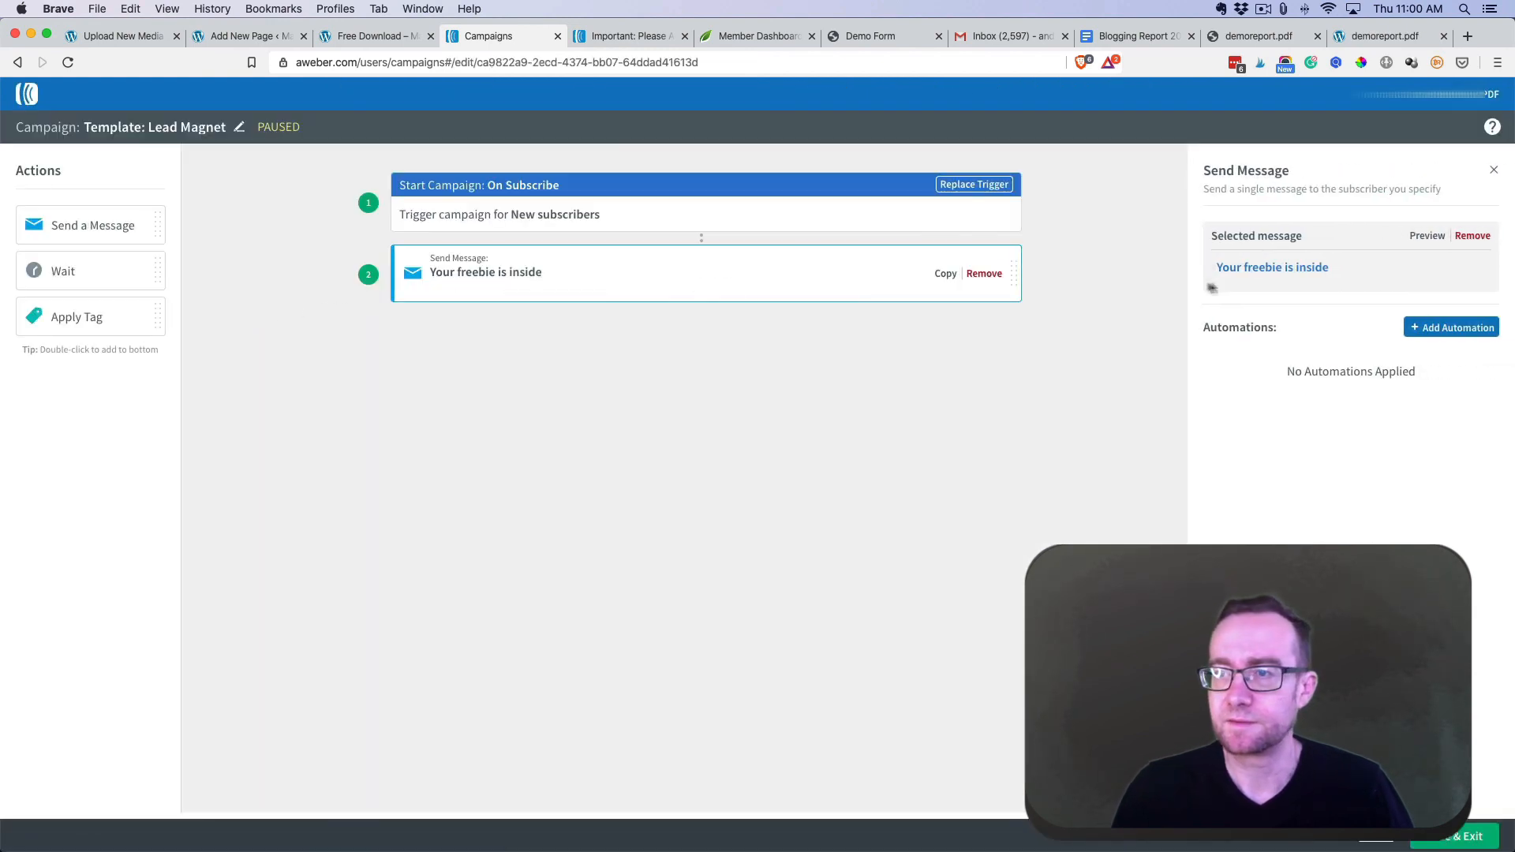
pyautogui.click(1261, 272)
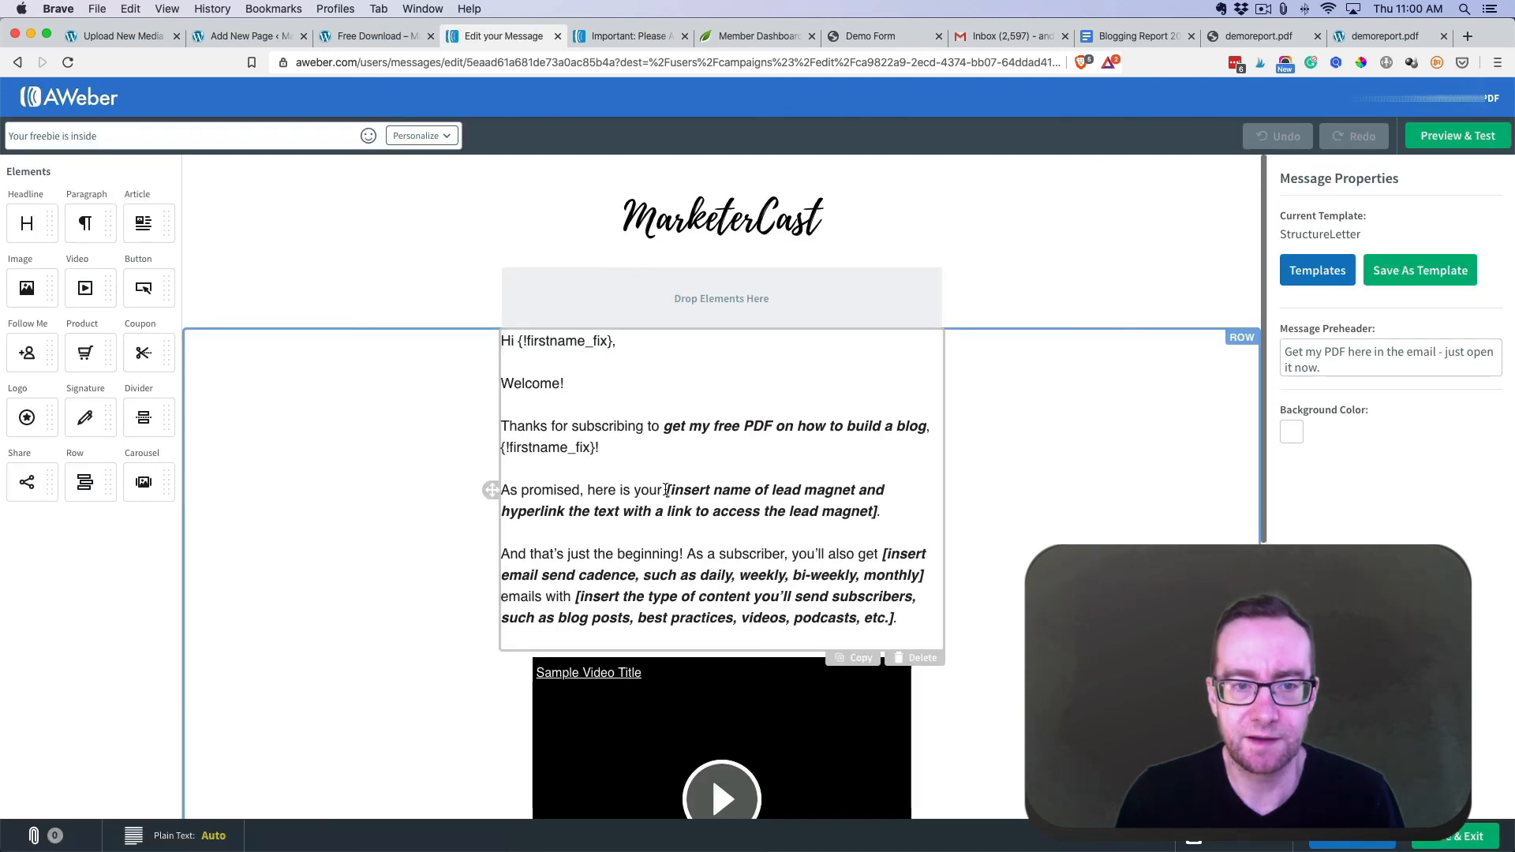
# - Replace the placeholder with 'the link to the download.', link it to marketercast.com/thanks/, and Save & Exit
pyautogui.moveTo(667, 490); pyautogui.dragTo(877, 512)
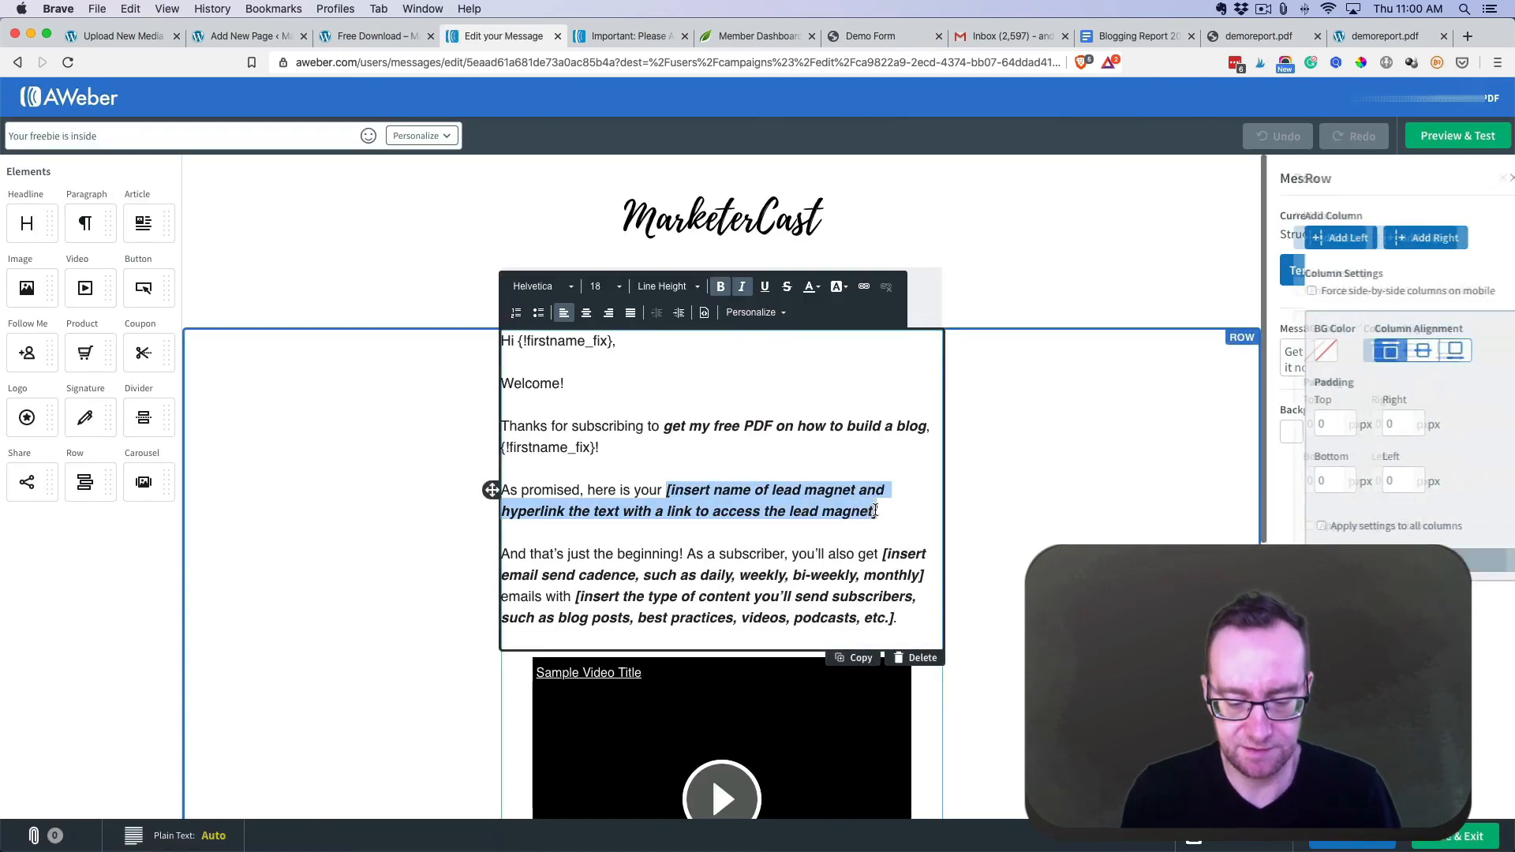
pyautogui.write('the link to the do')
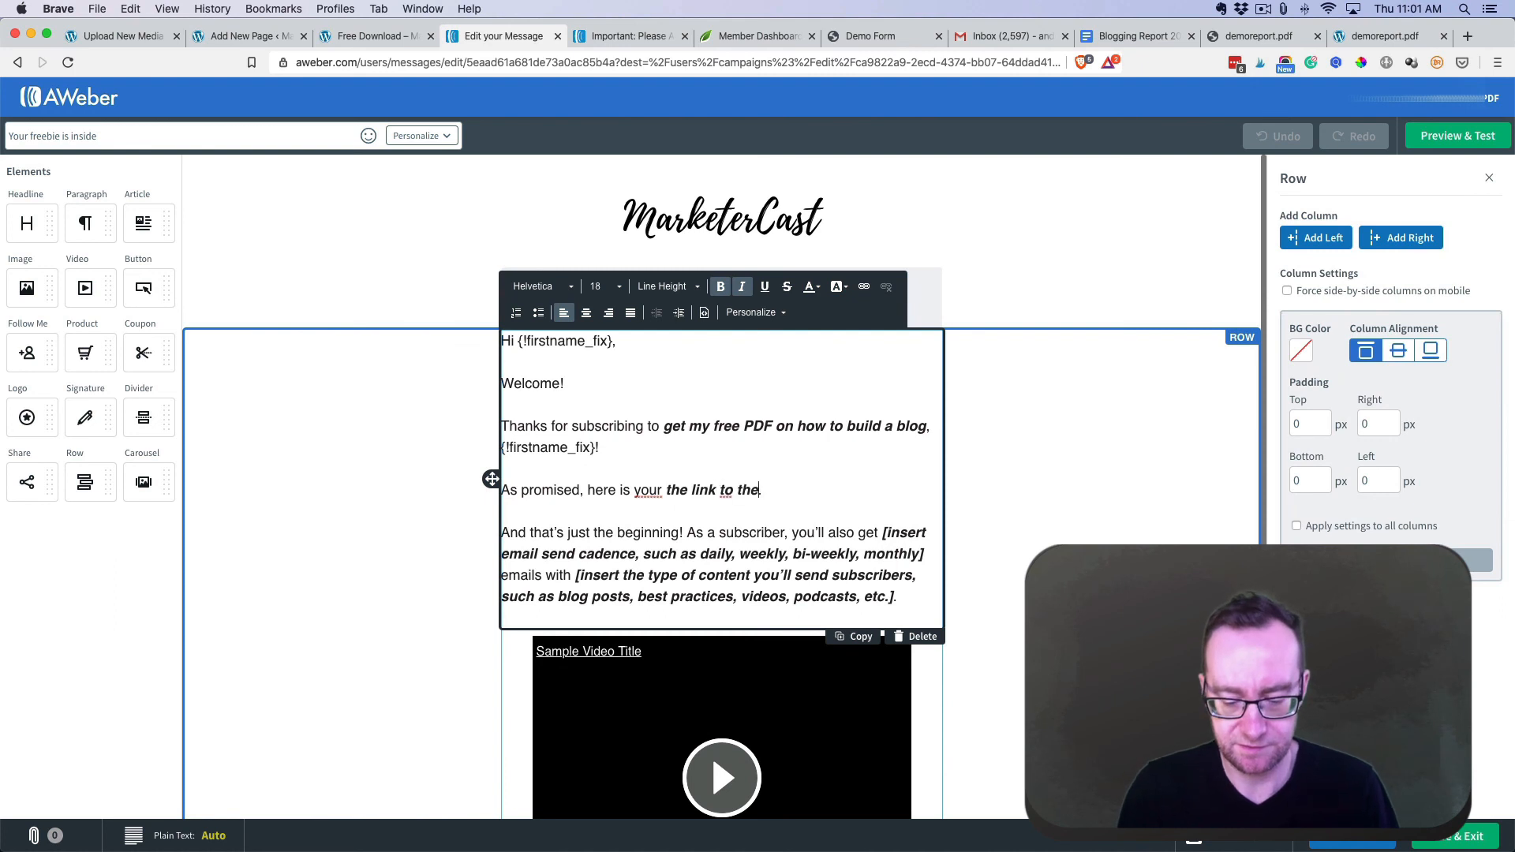
pyautogui.write('wnload.')
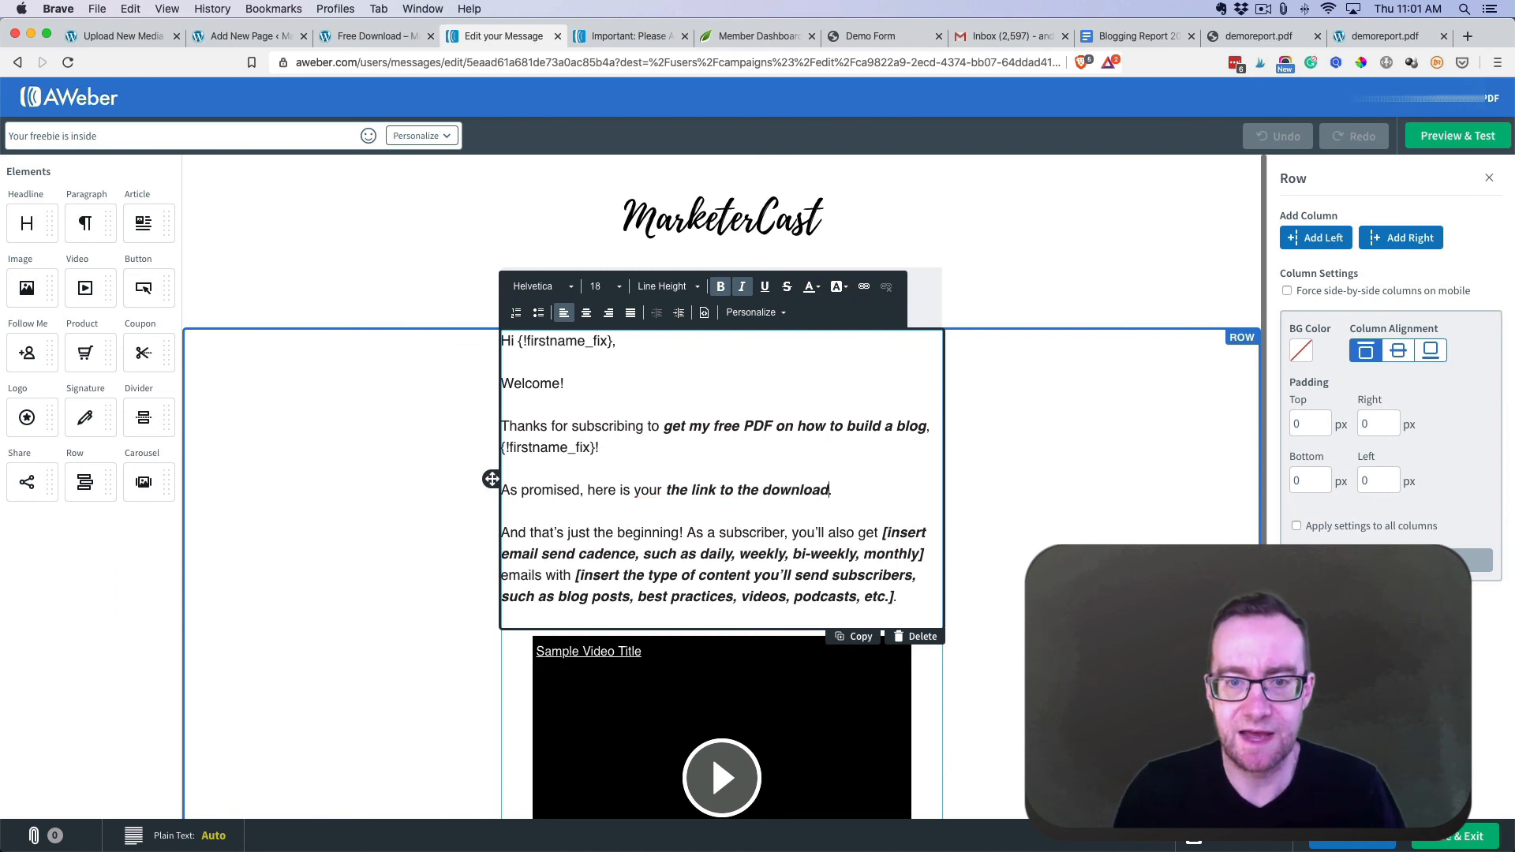
pyautogui.moveTo(829, 490); pyautogui.dragTo(667, 490)
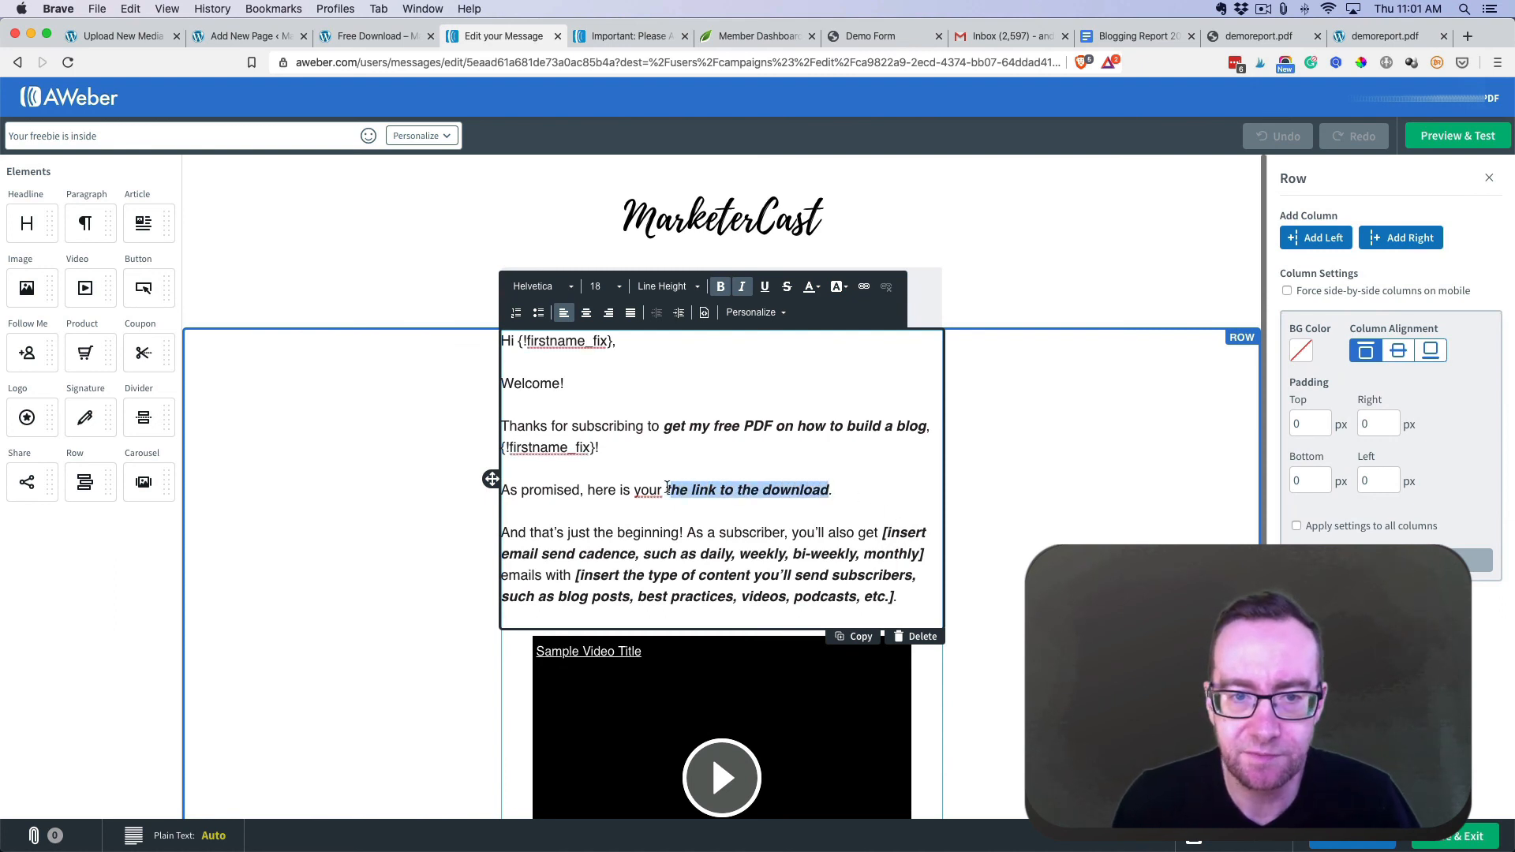
pyautogui.click(866, 288)
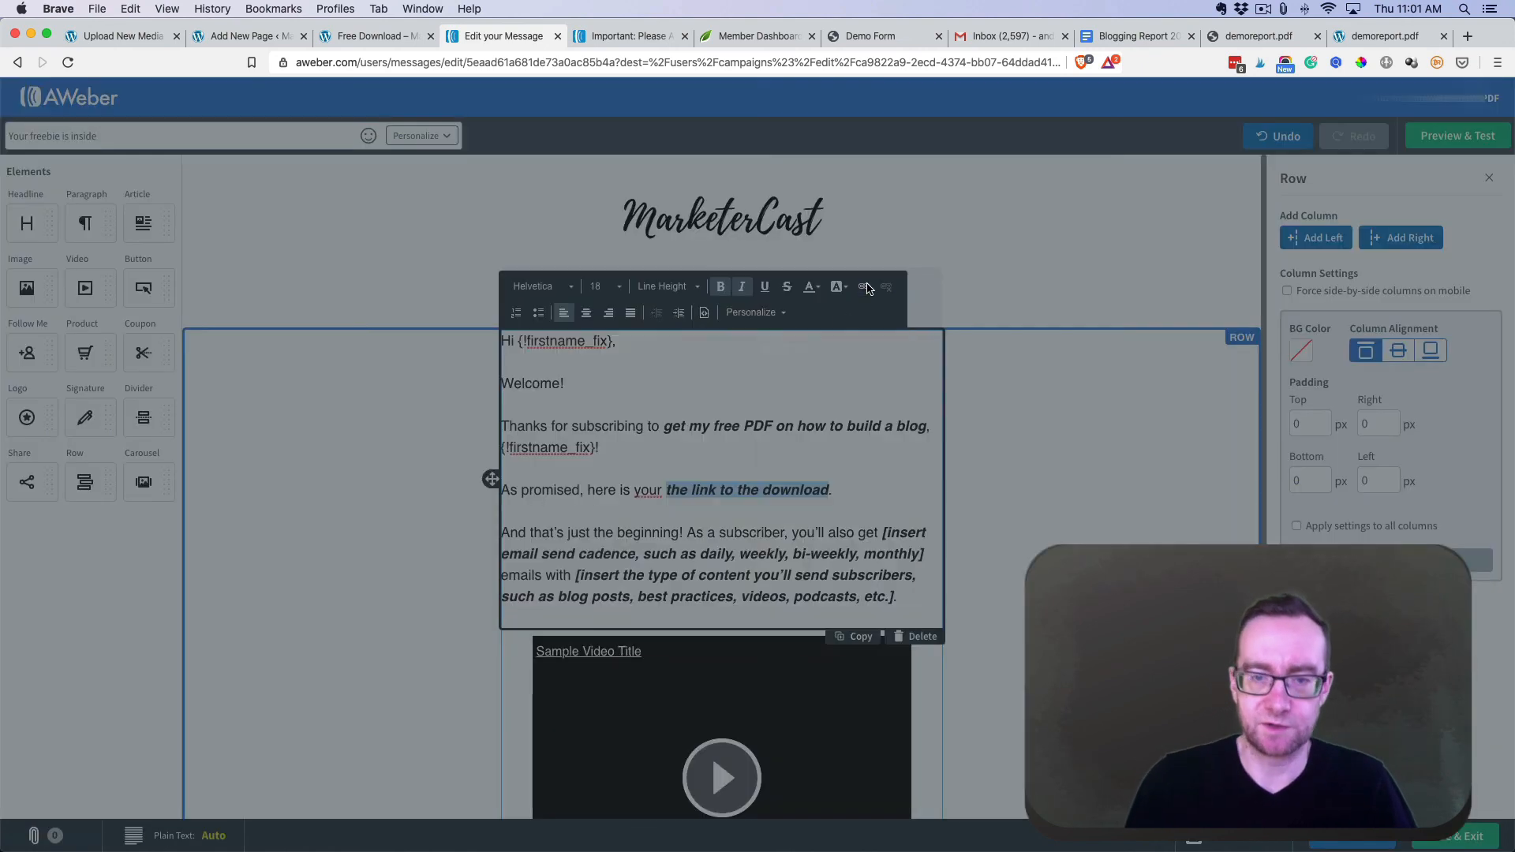
pyautogui.write('http://marketercast.com/thanks/')
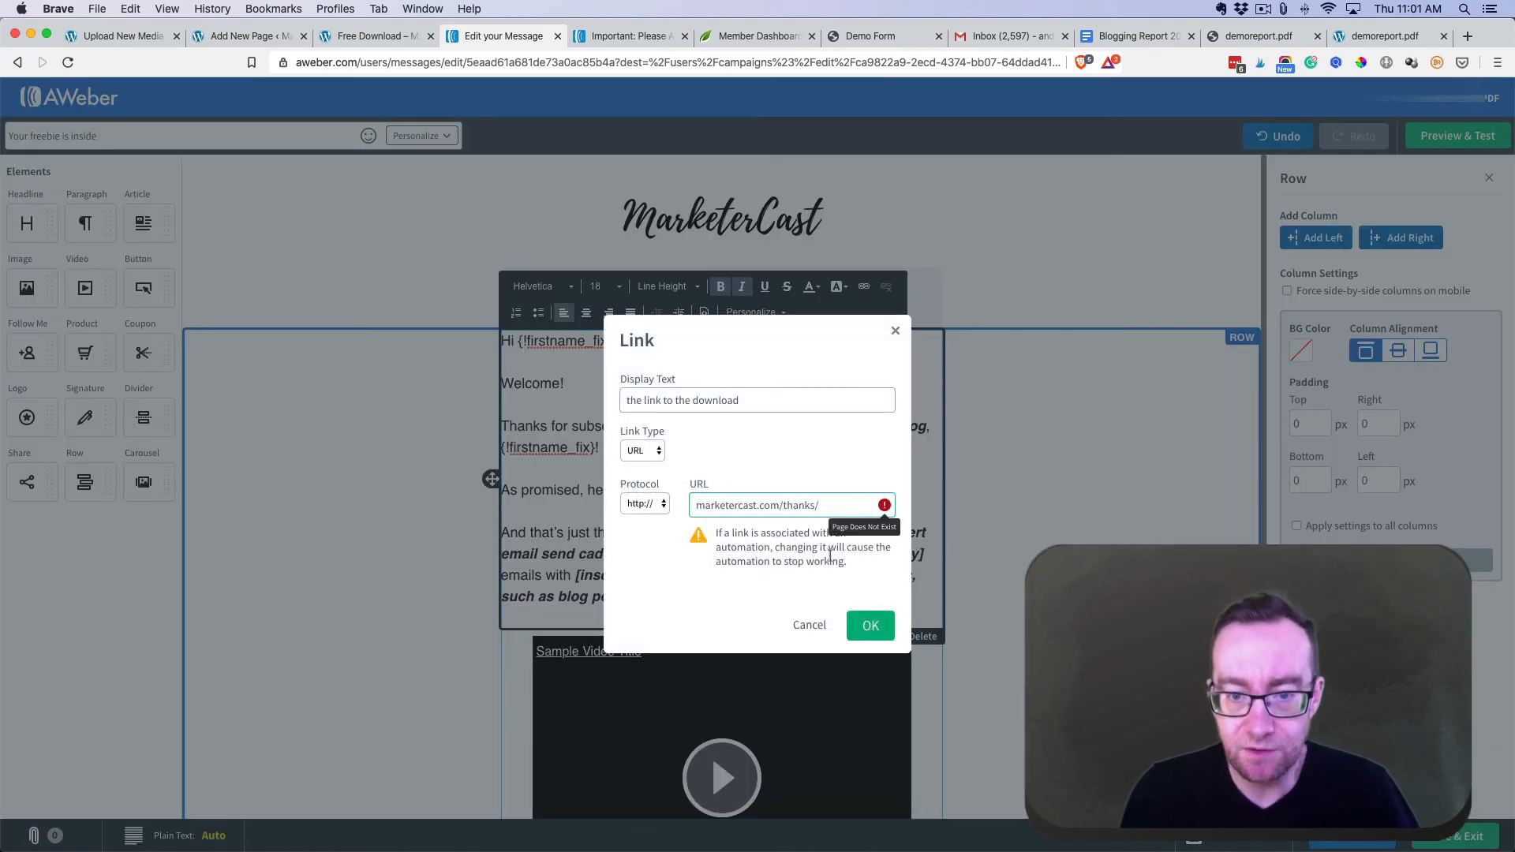
pyautogui.click(874, 624)
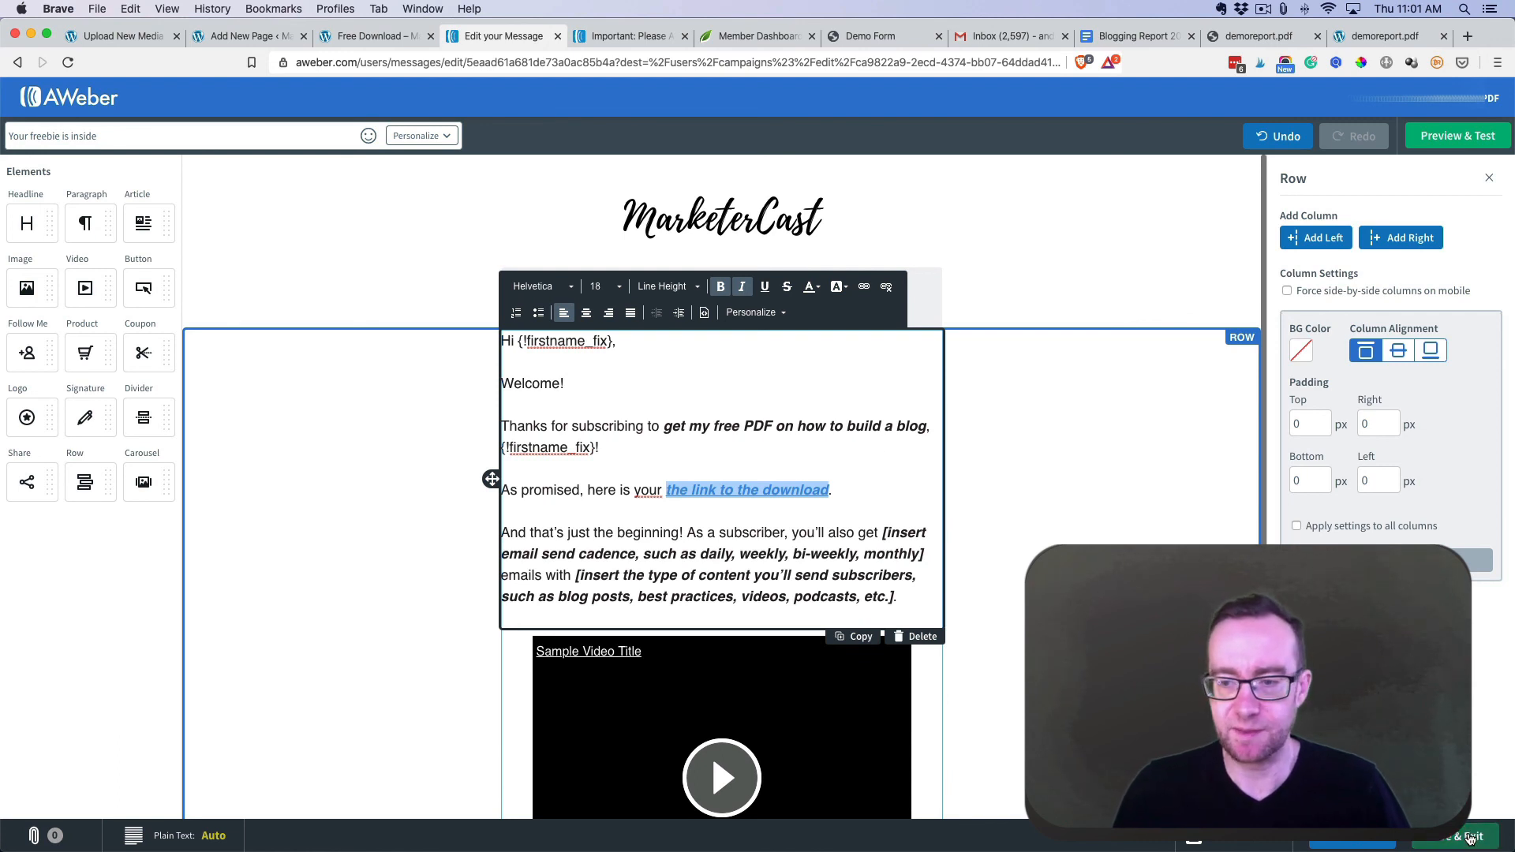
pyautogui.click(1470, 838)
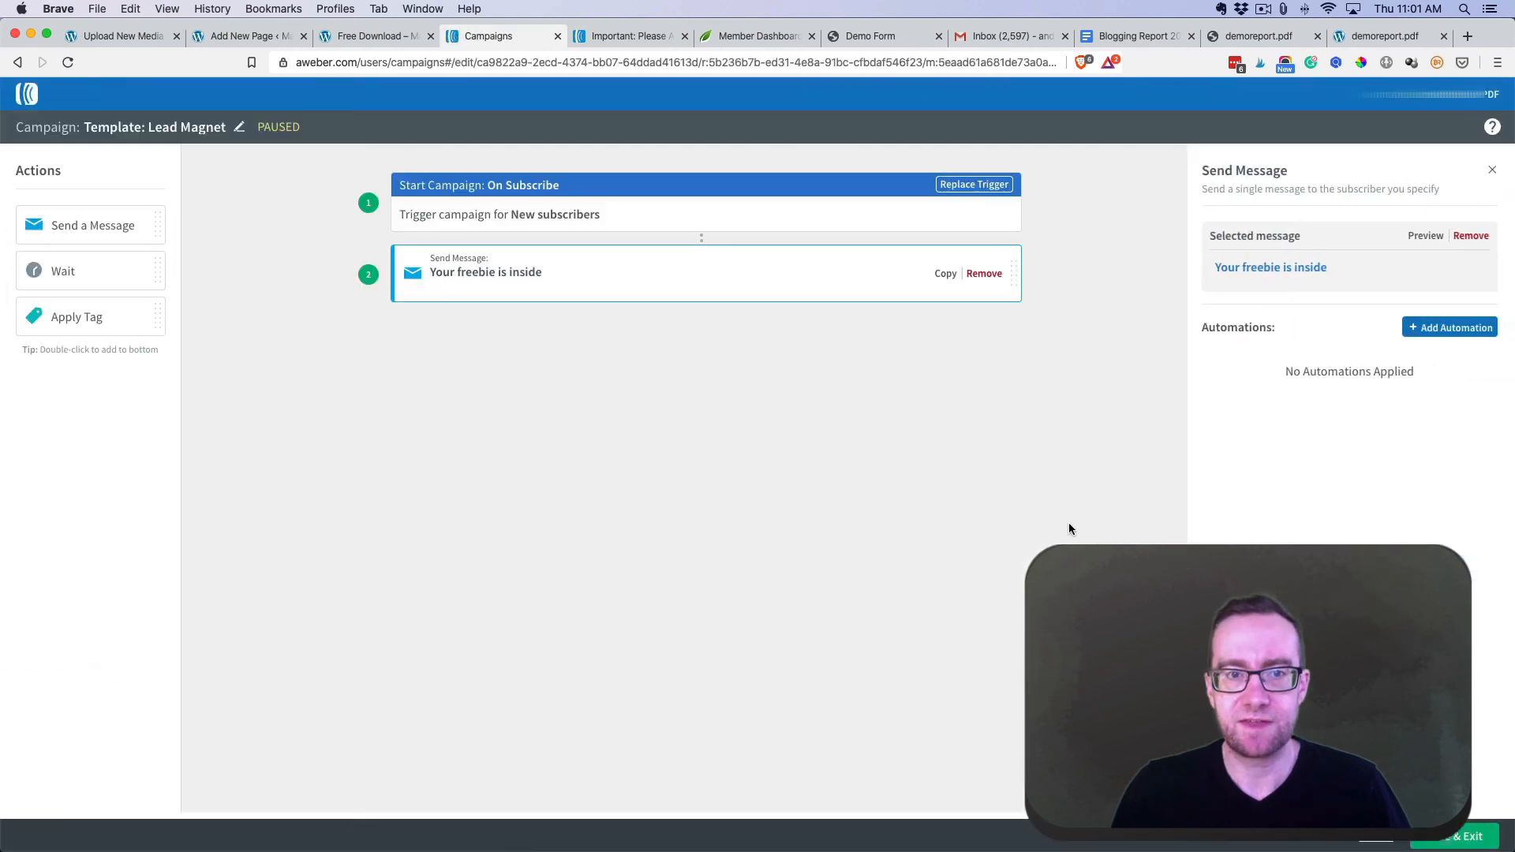
# - Leave the campaign editor and open the MarketerCast home page from the Free Download tab's logo
pyautogui.click(1469, 836)
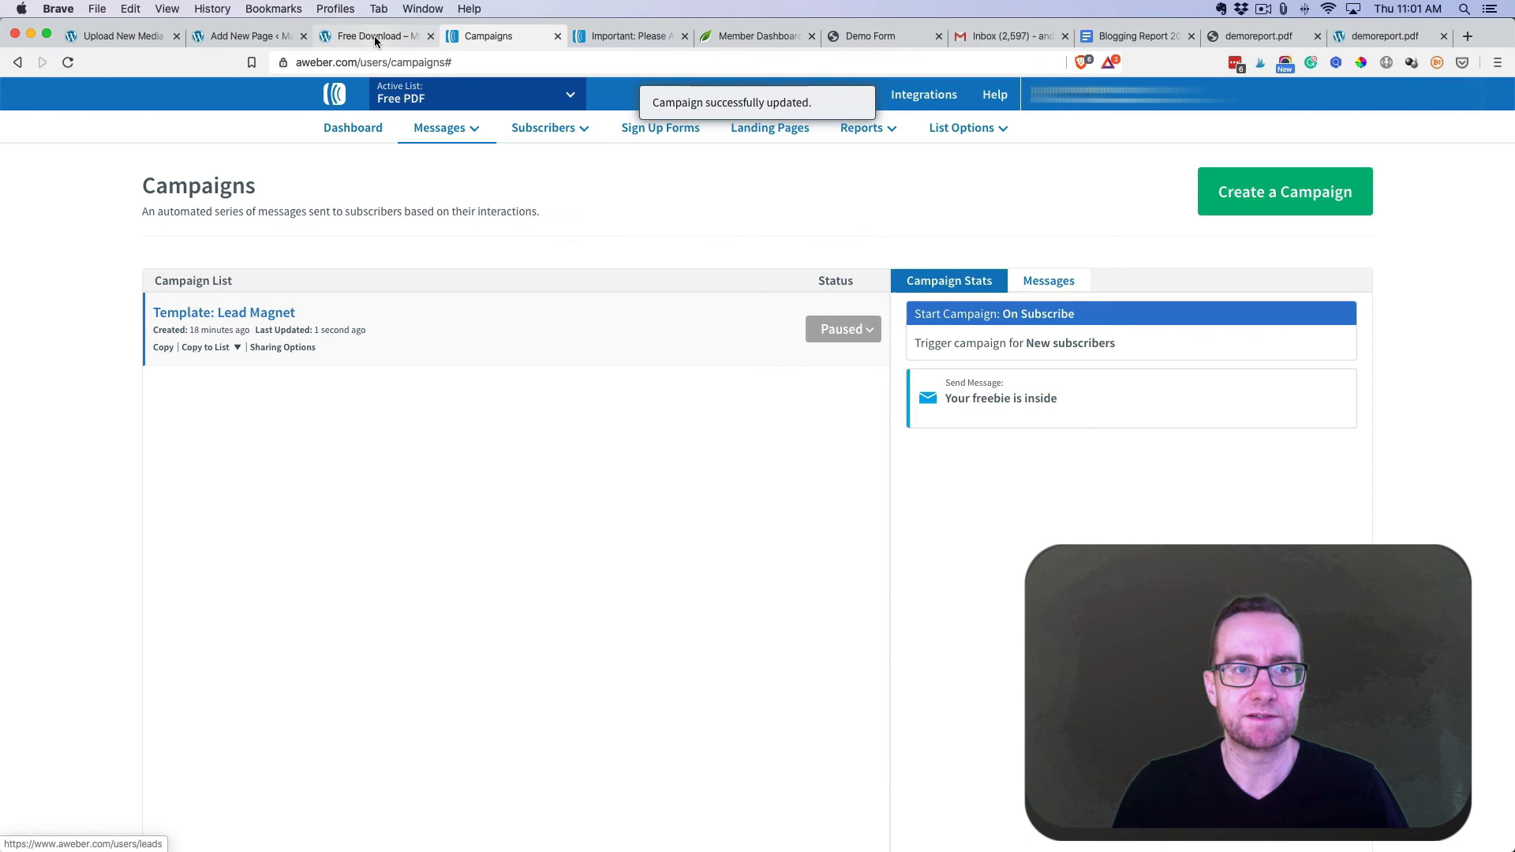
pyautogui.click(375, 39)
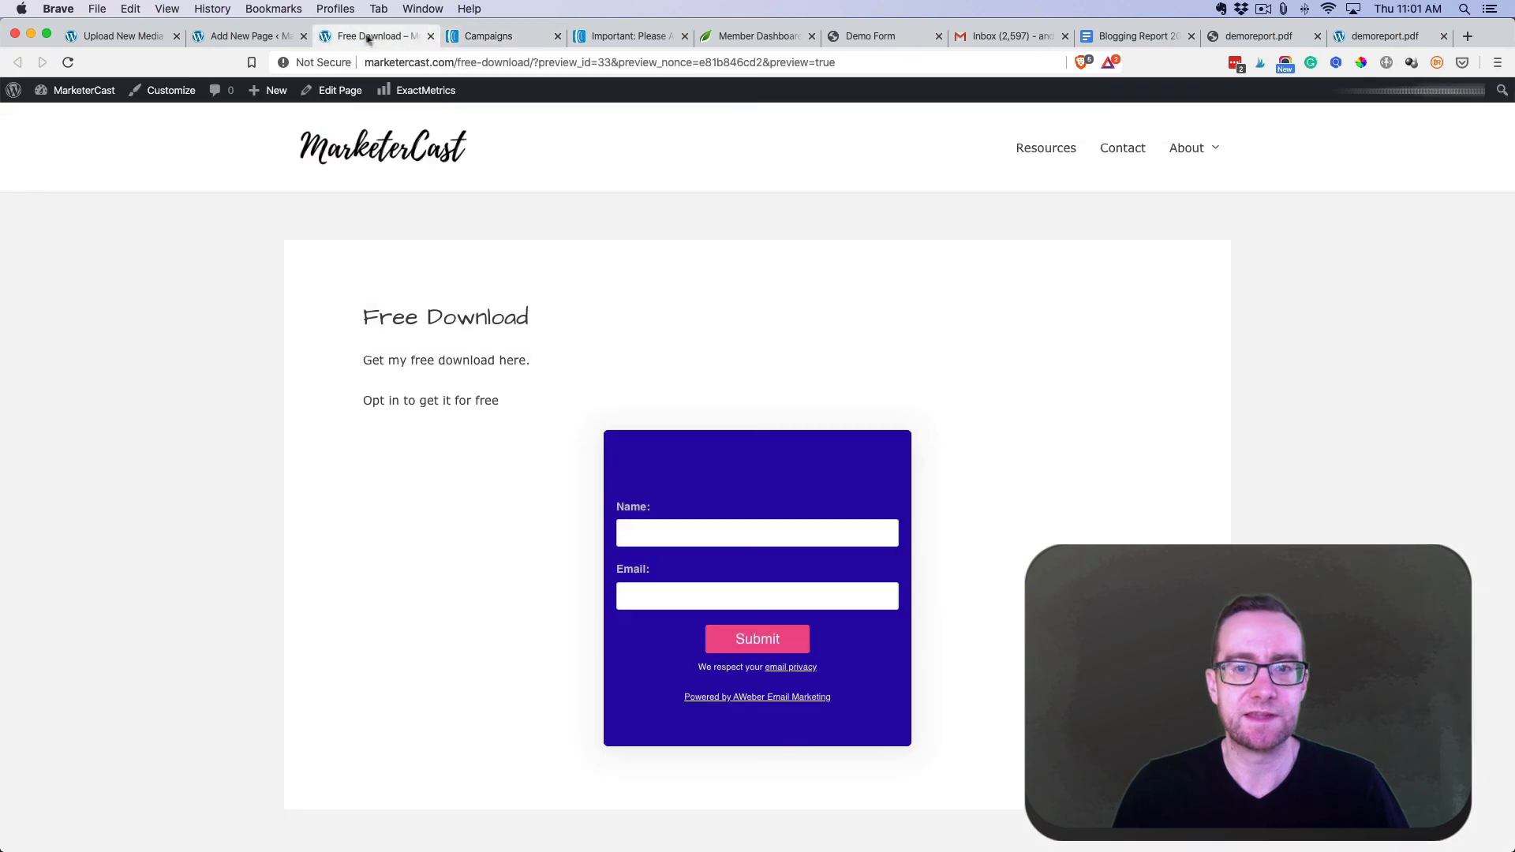
pyautogui.click(227, 37)
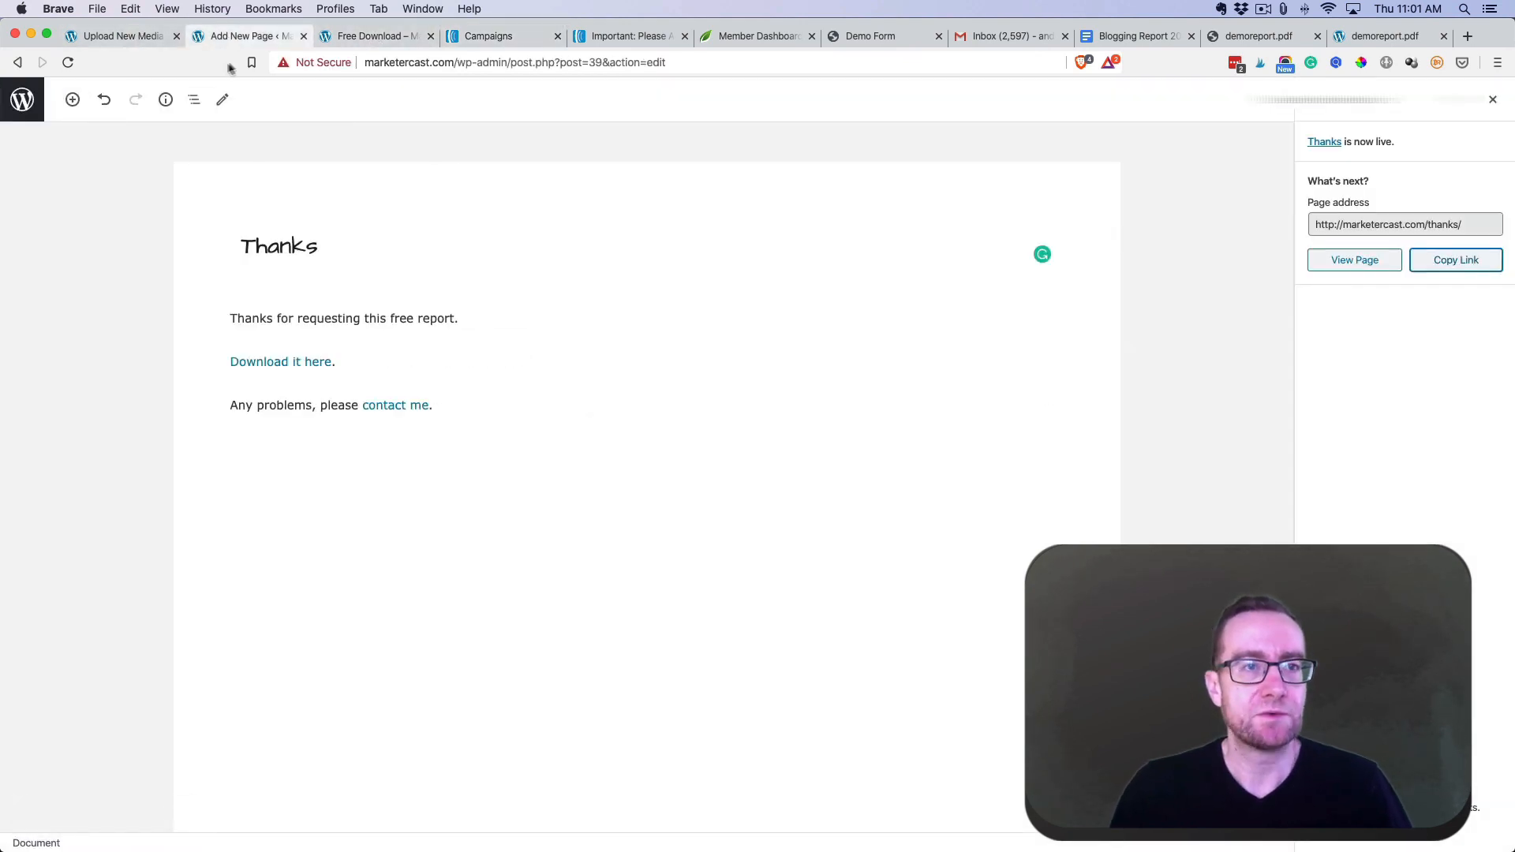
pyautogui.click(351, 37)
pyautogui.click(354, 159)
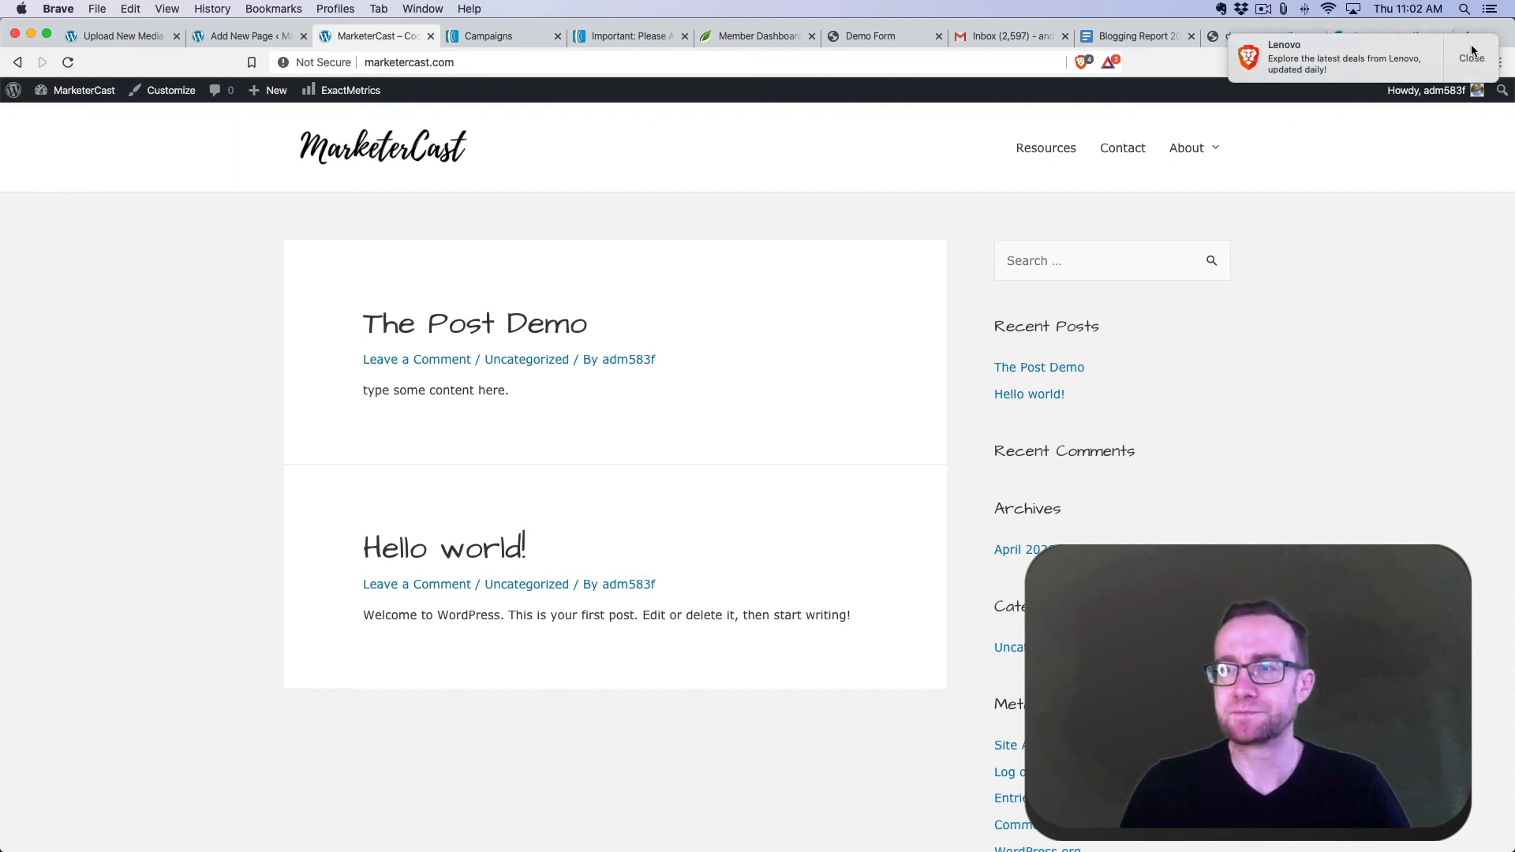
pyautogui.click(1471, 54)
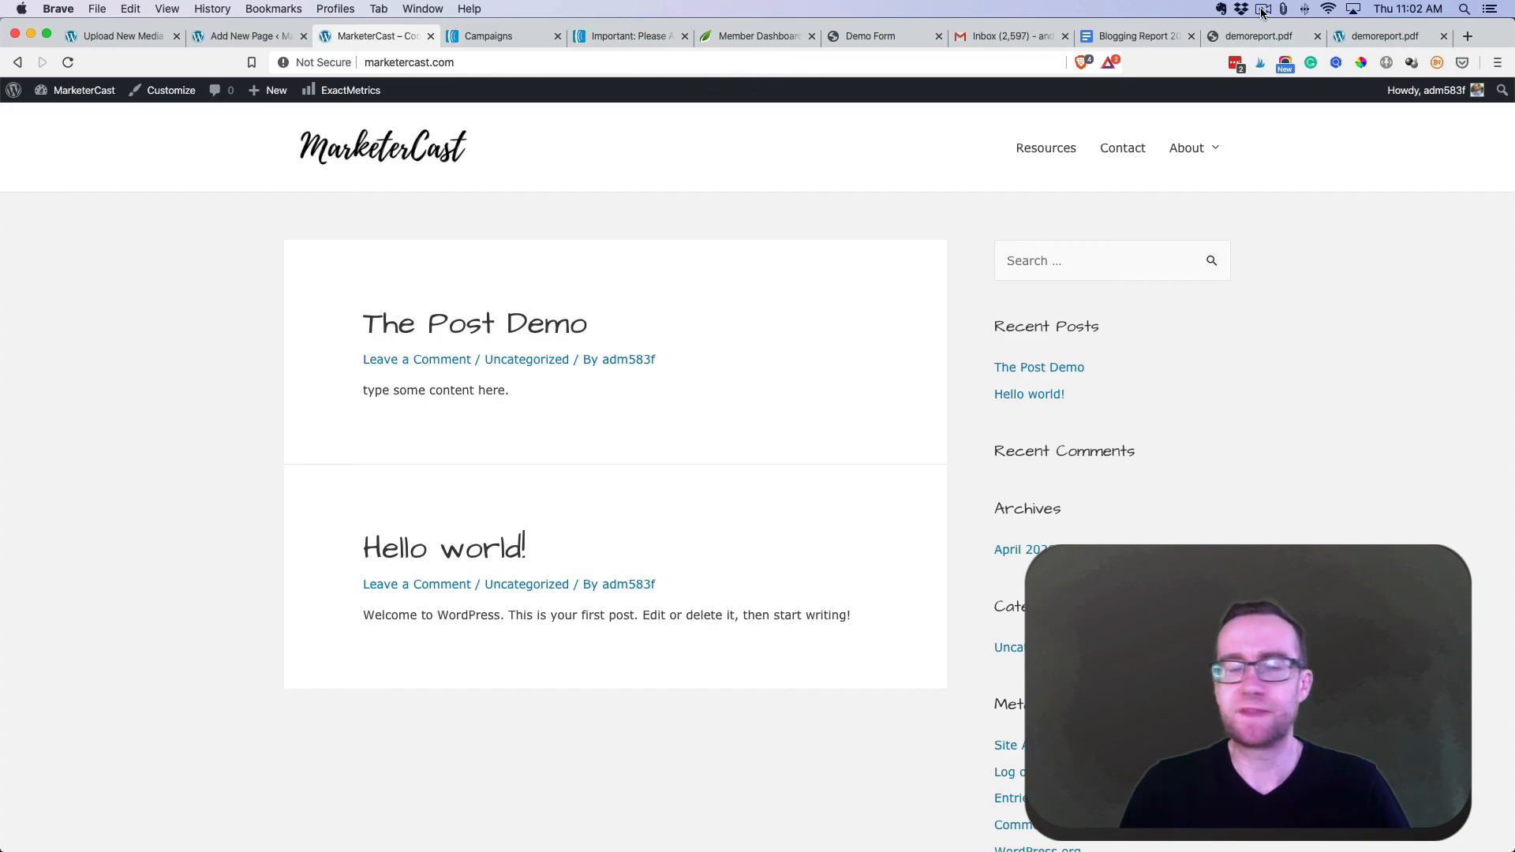